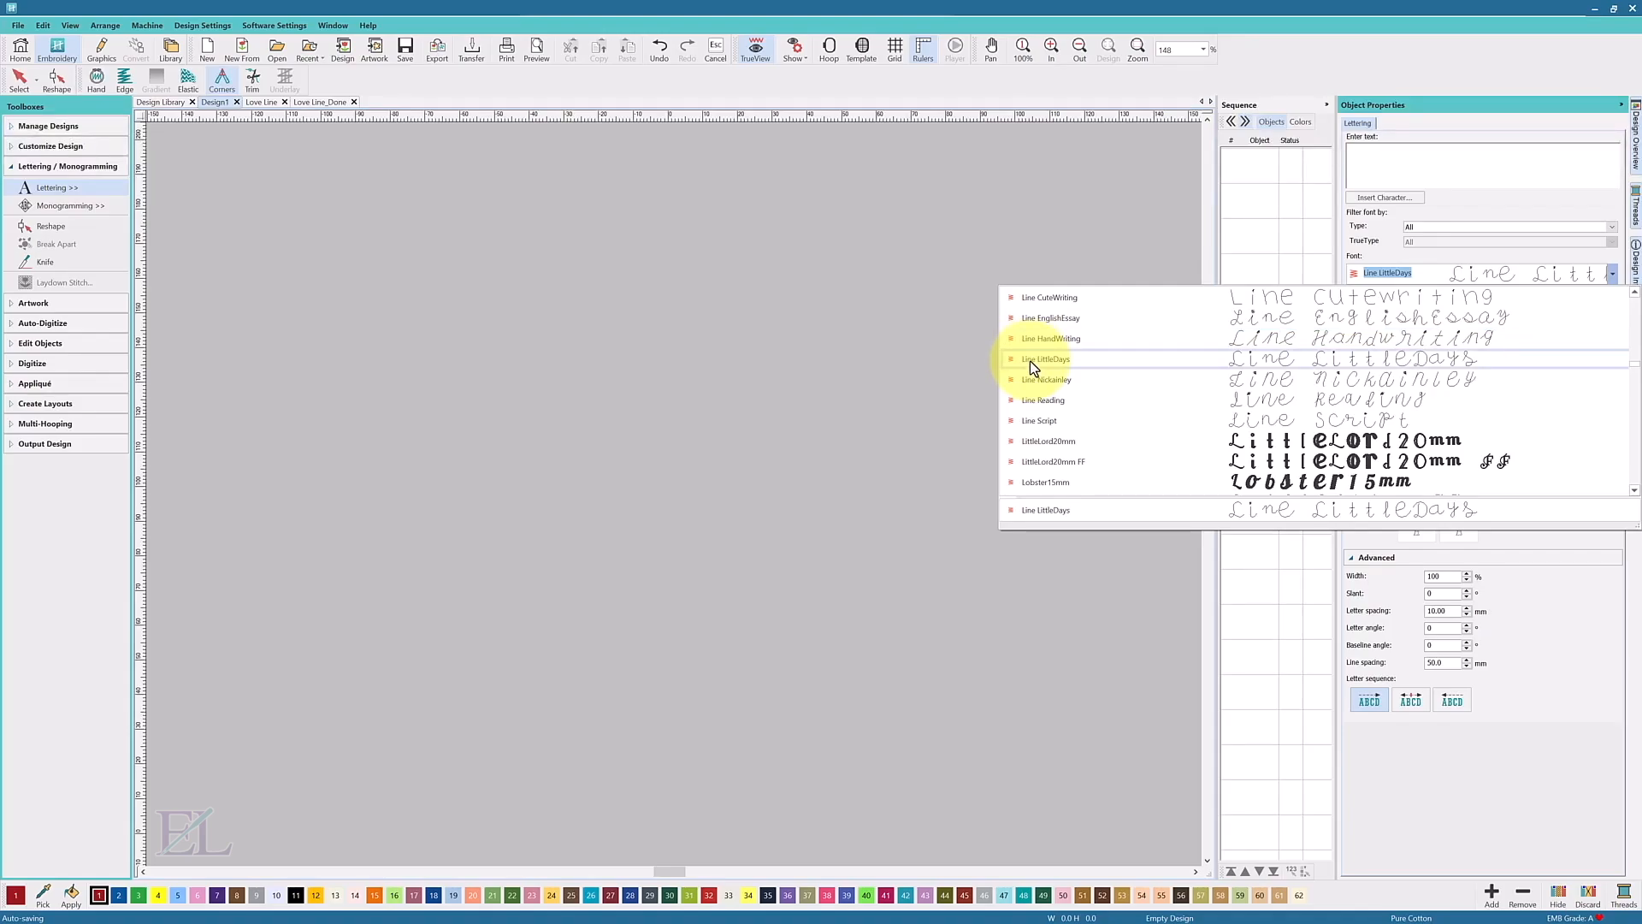
Step: Create the lettering "Love" in the Line LittleDays font at a height of 100 mm
click(1033, 364)
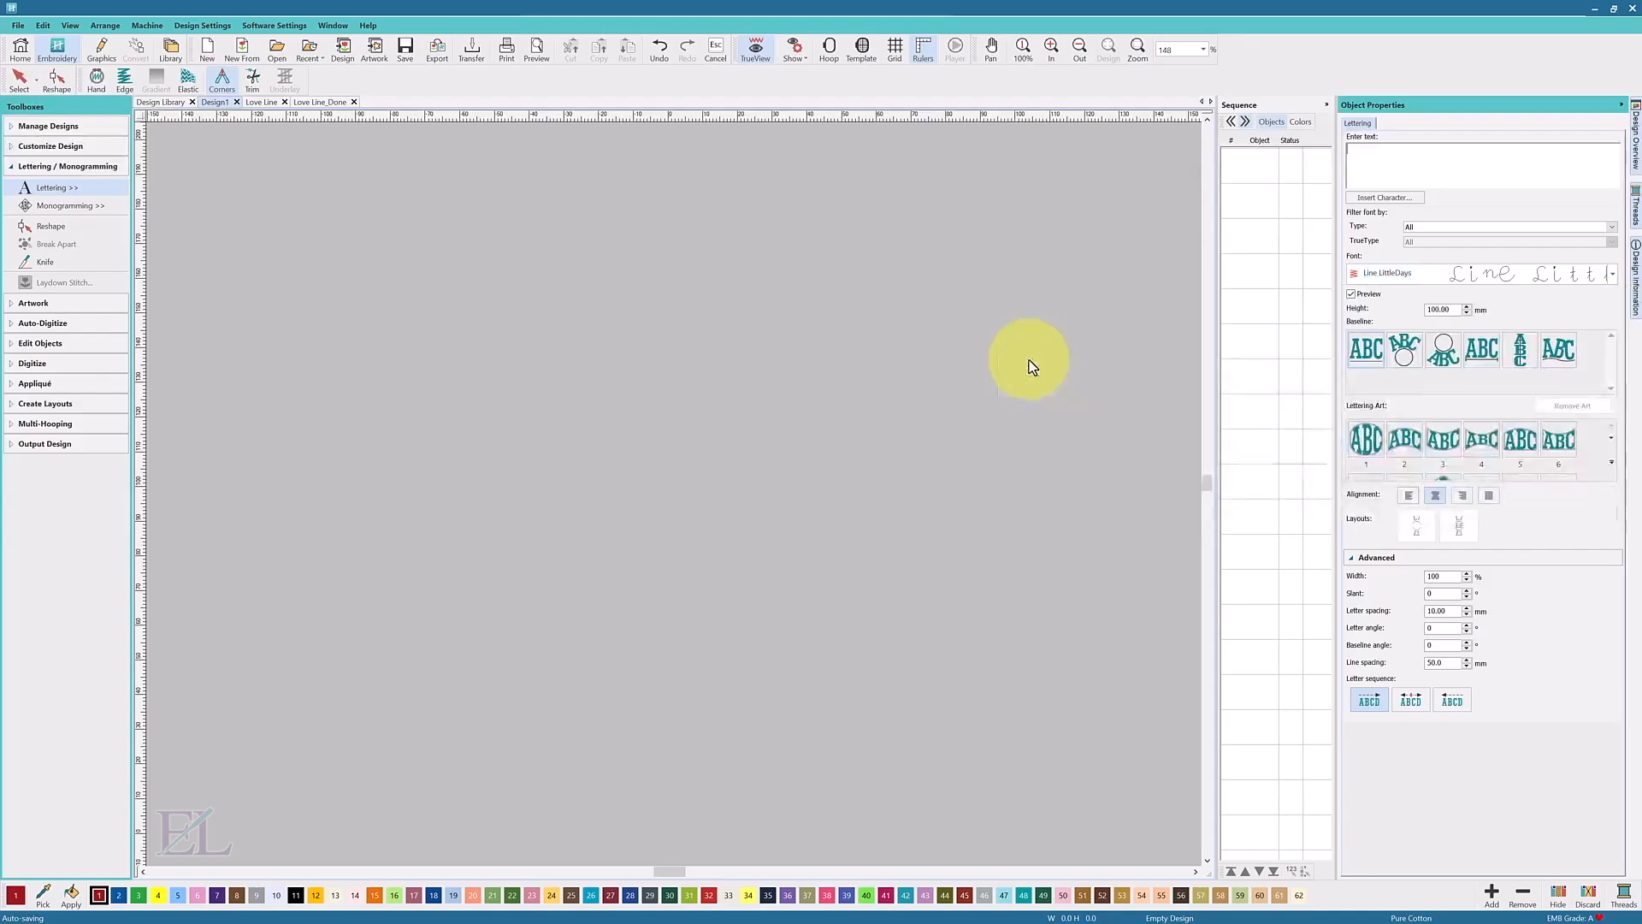
drag(1453, 308, 1403, 319)
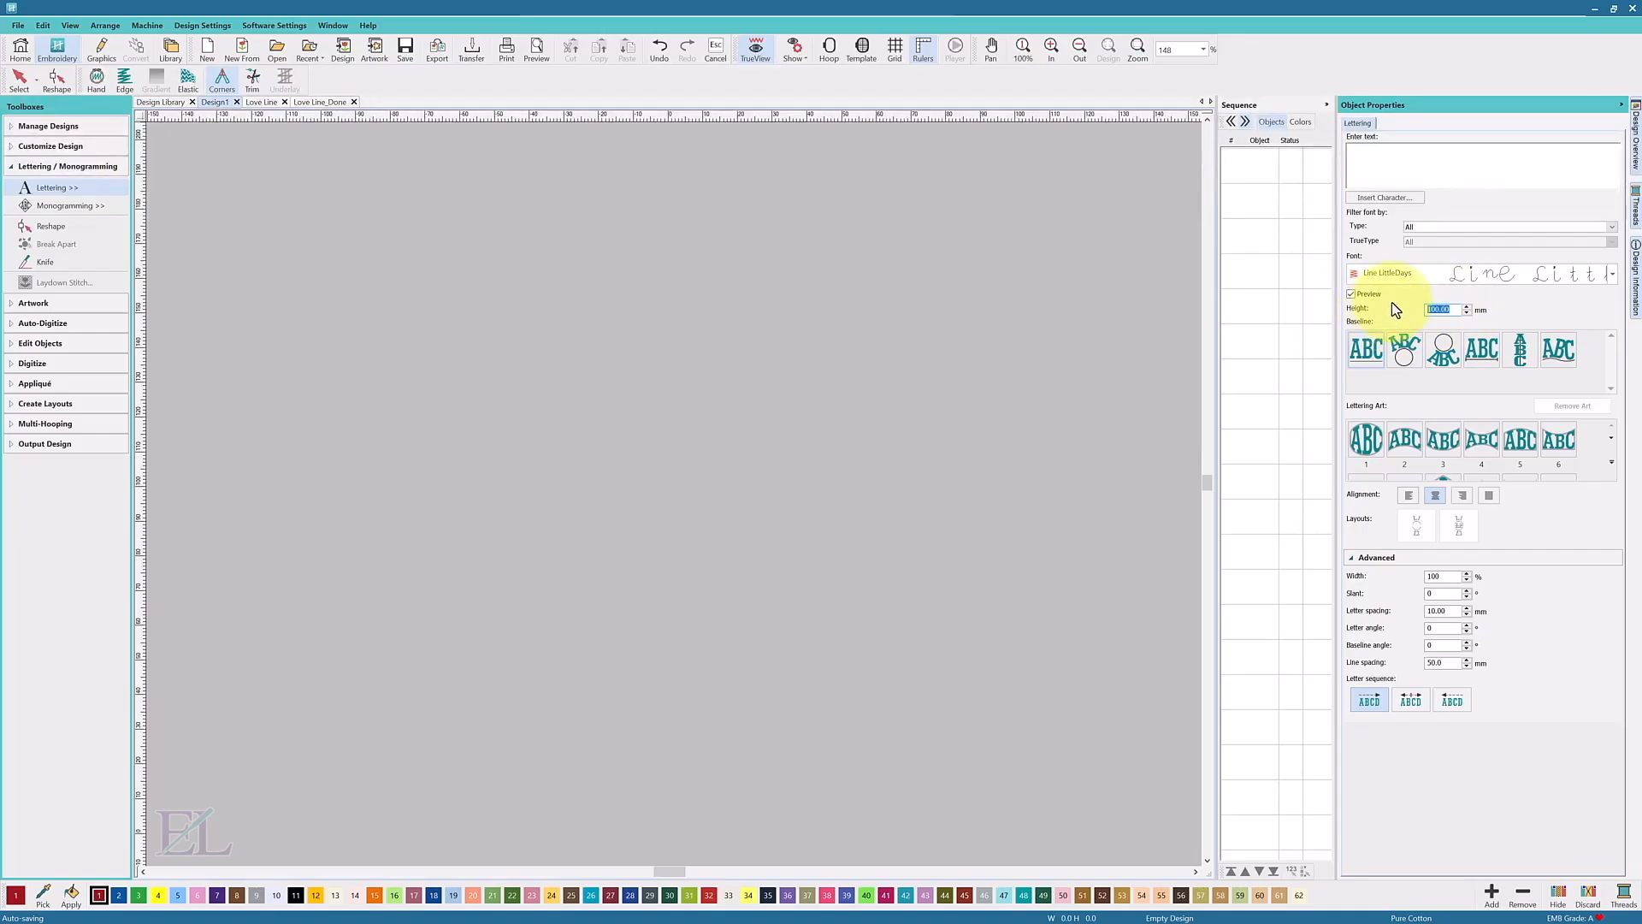
click(1355, 154)
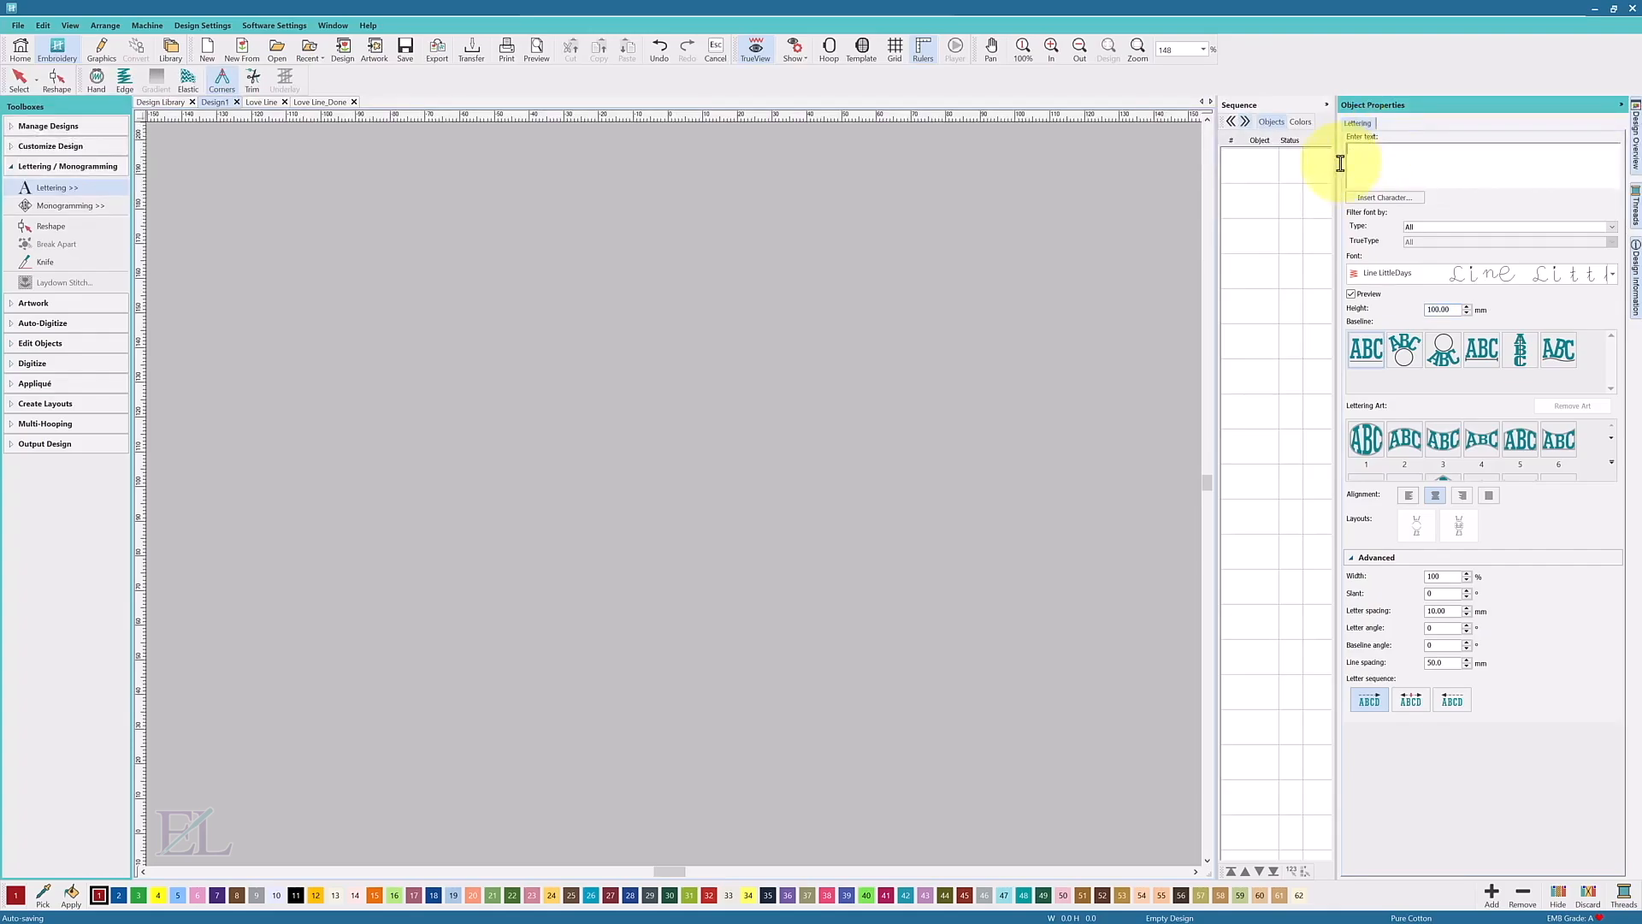
text(L)
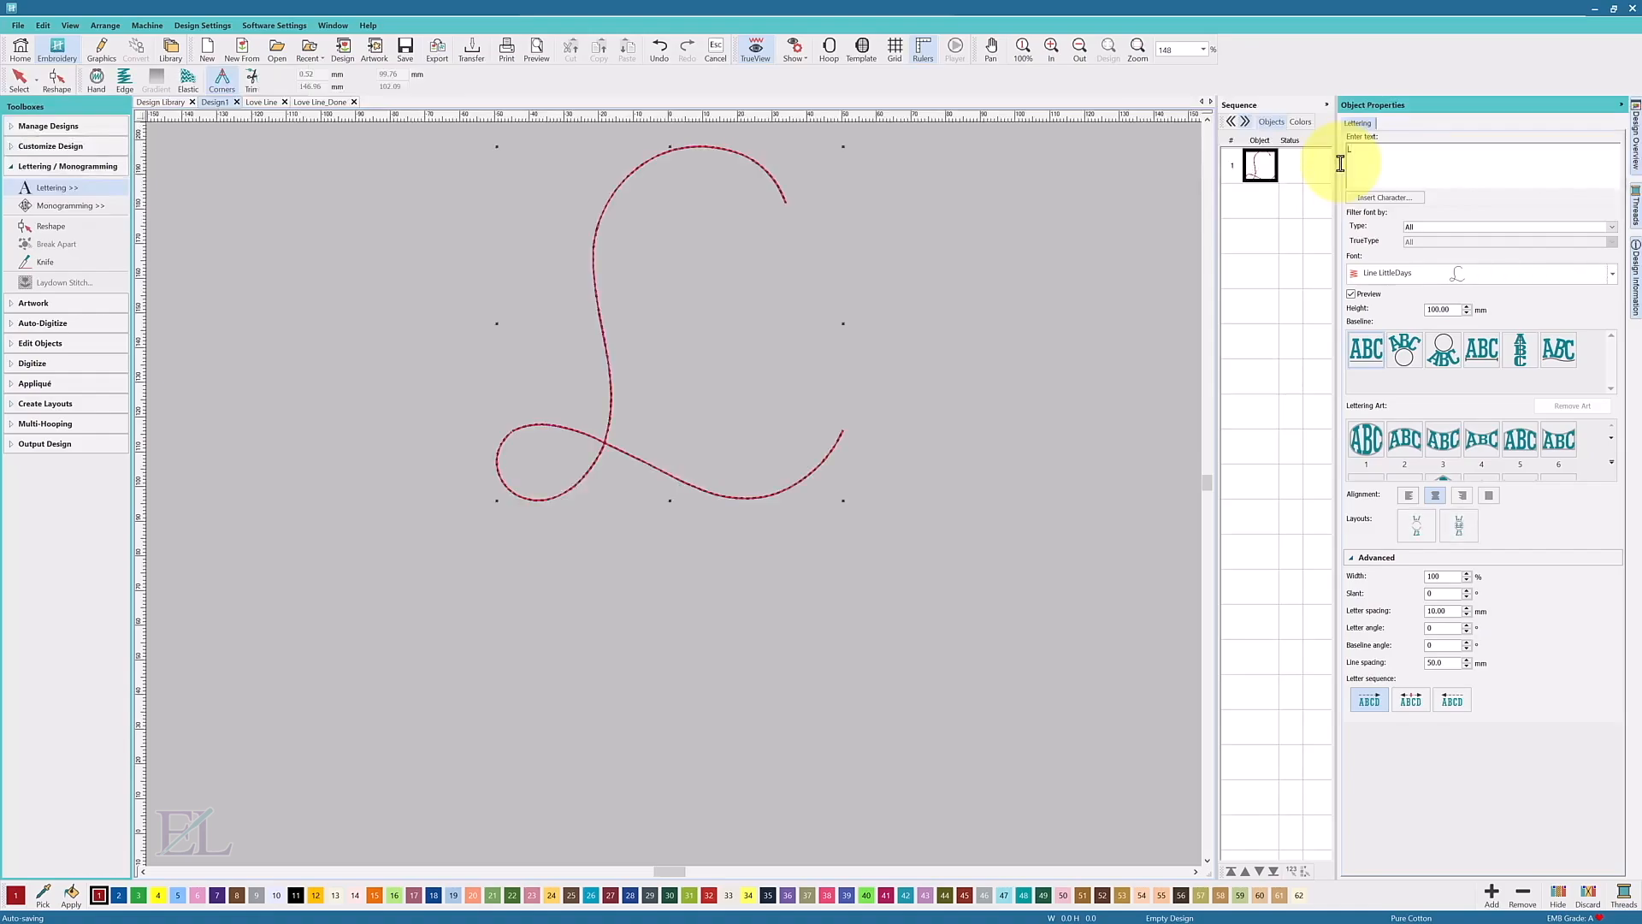
text(ove)
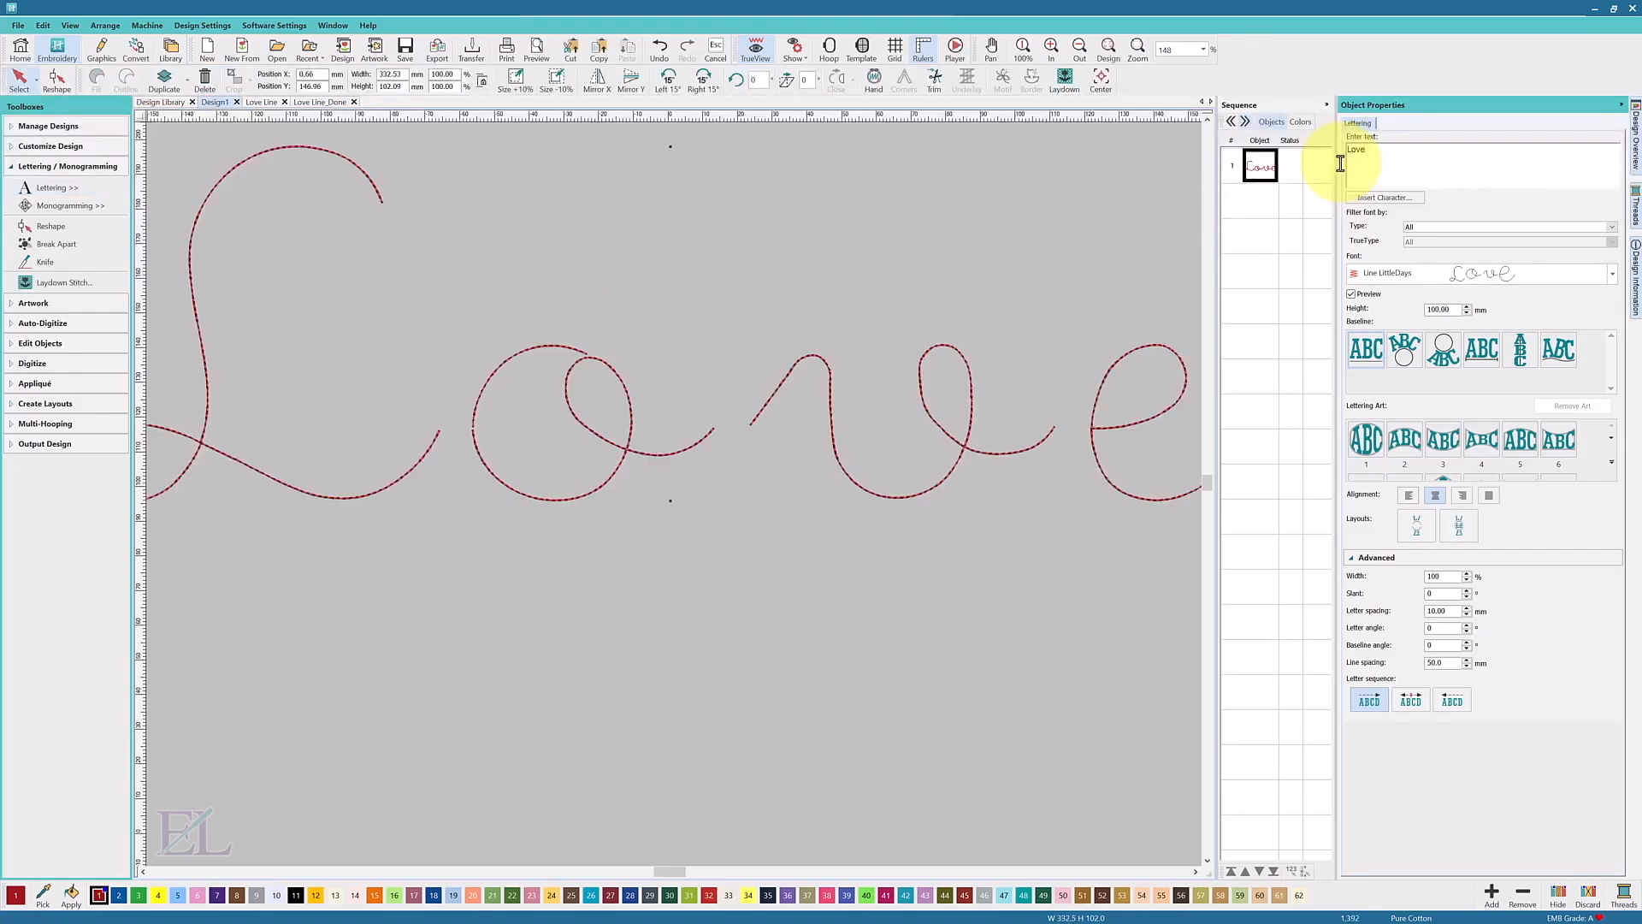
click(813, 633)
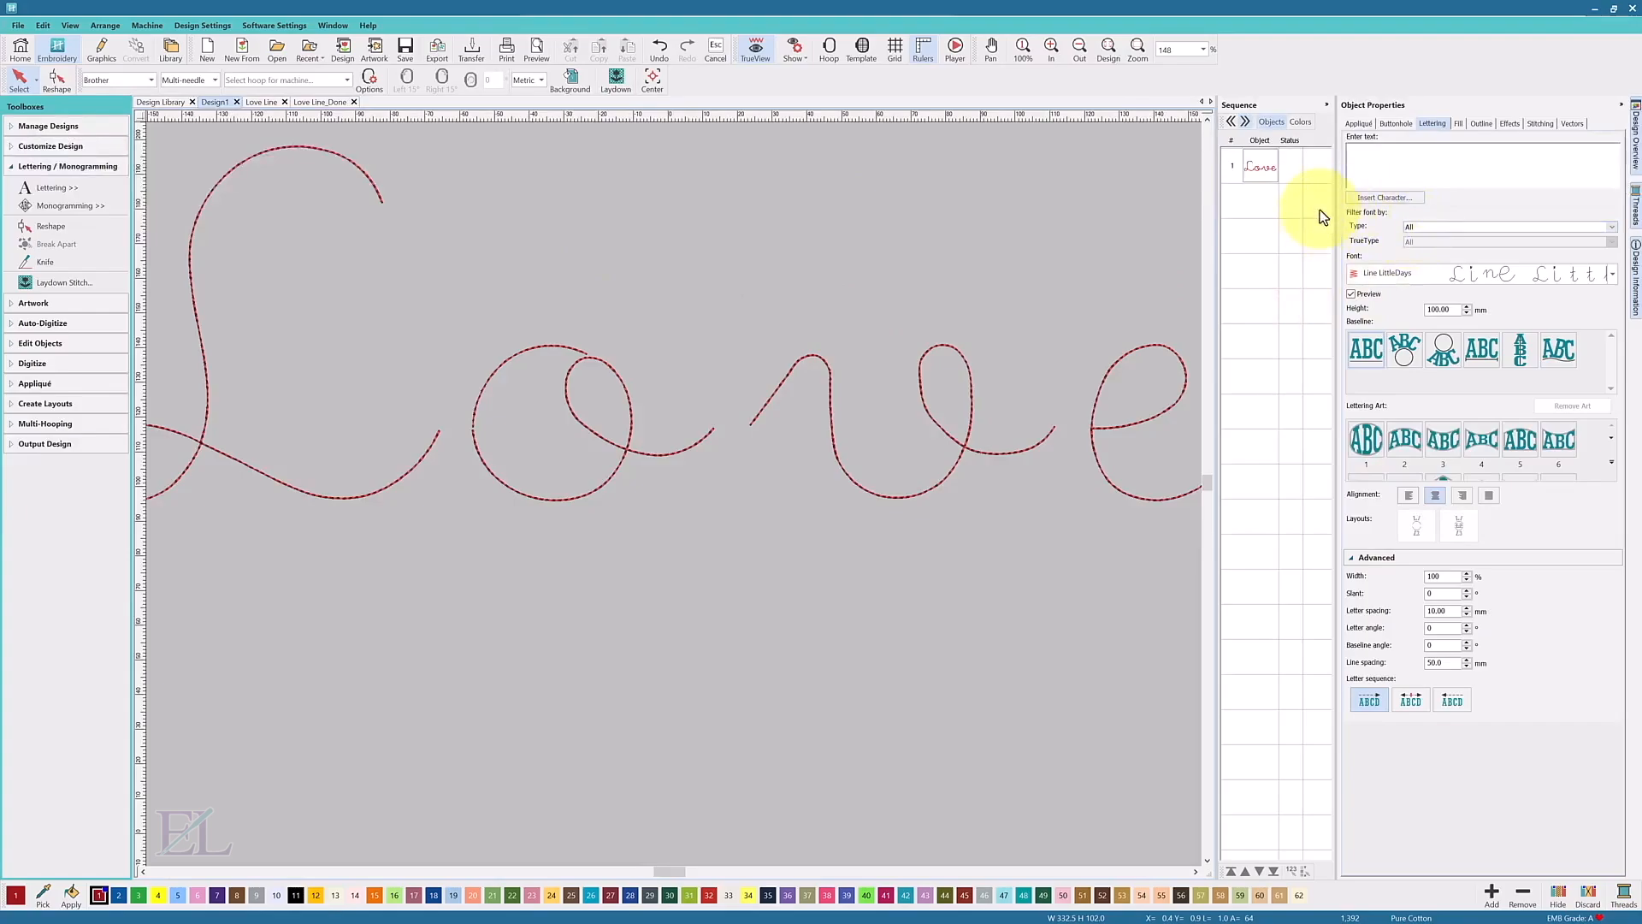
Step: Reshape the "Love" lettering, moving the L, v and e horizontally until each letter's end meets its neighbour
click(1257, 168)
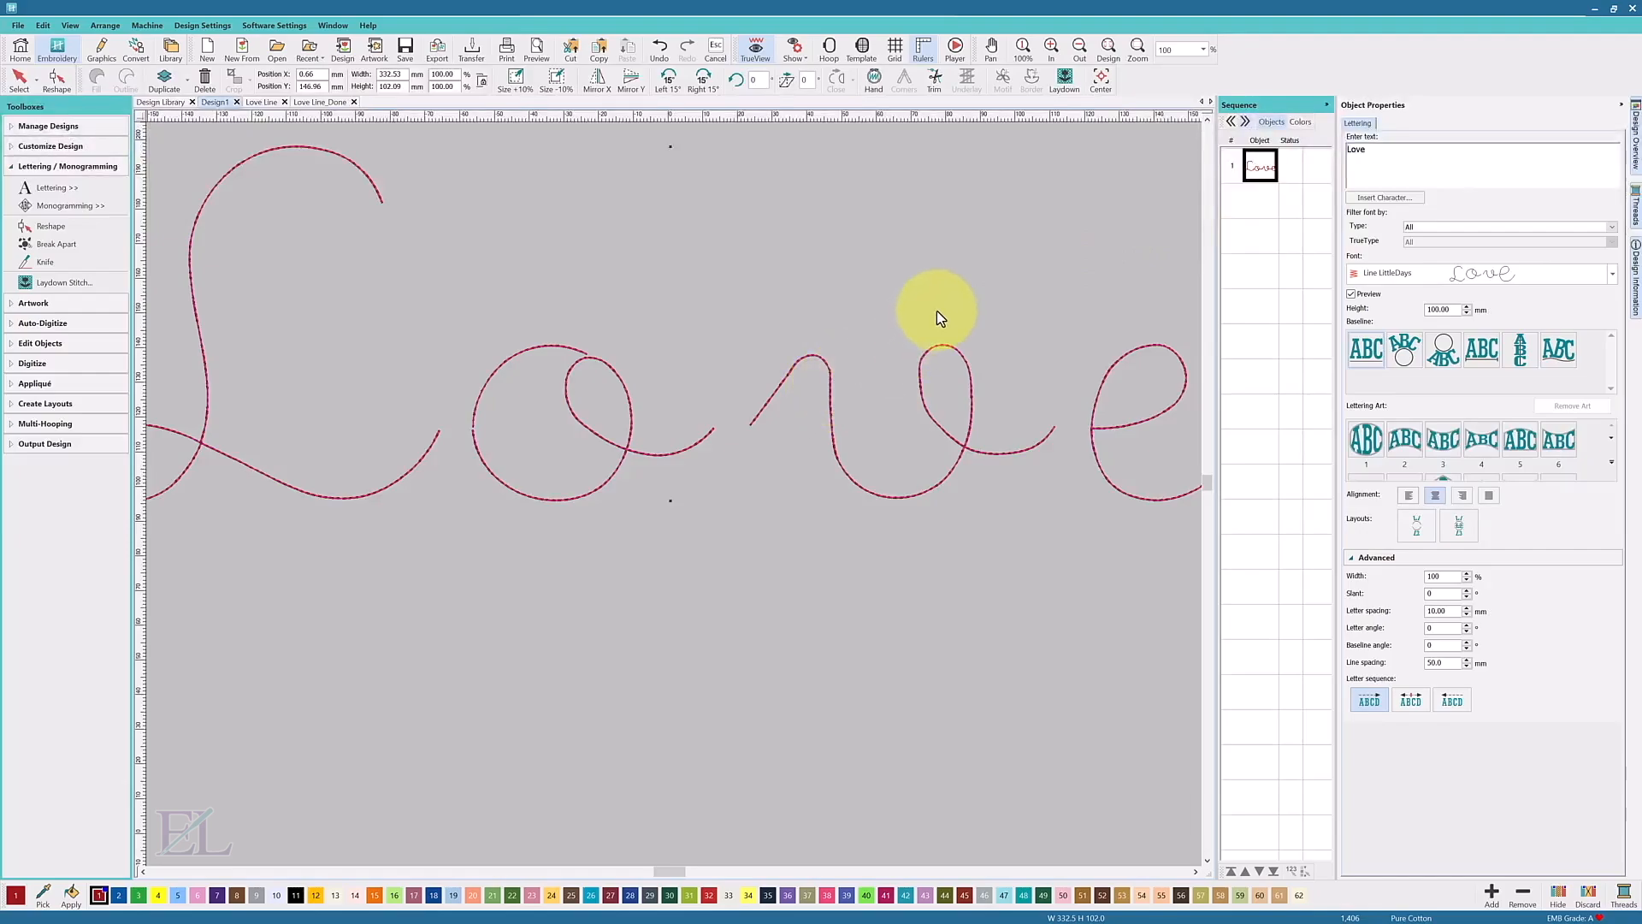
key(h)
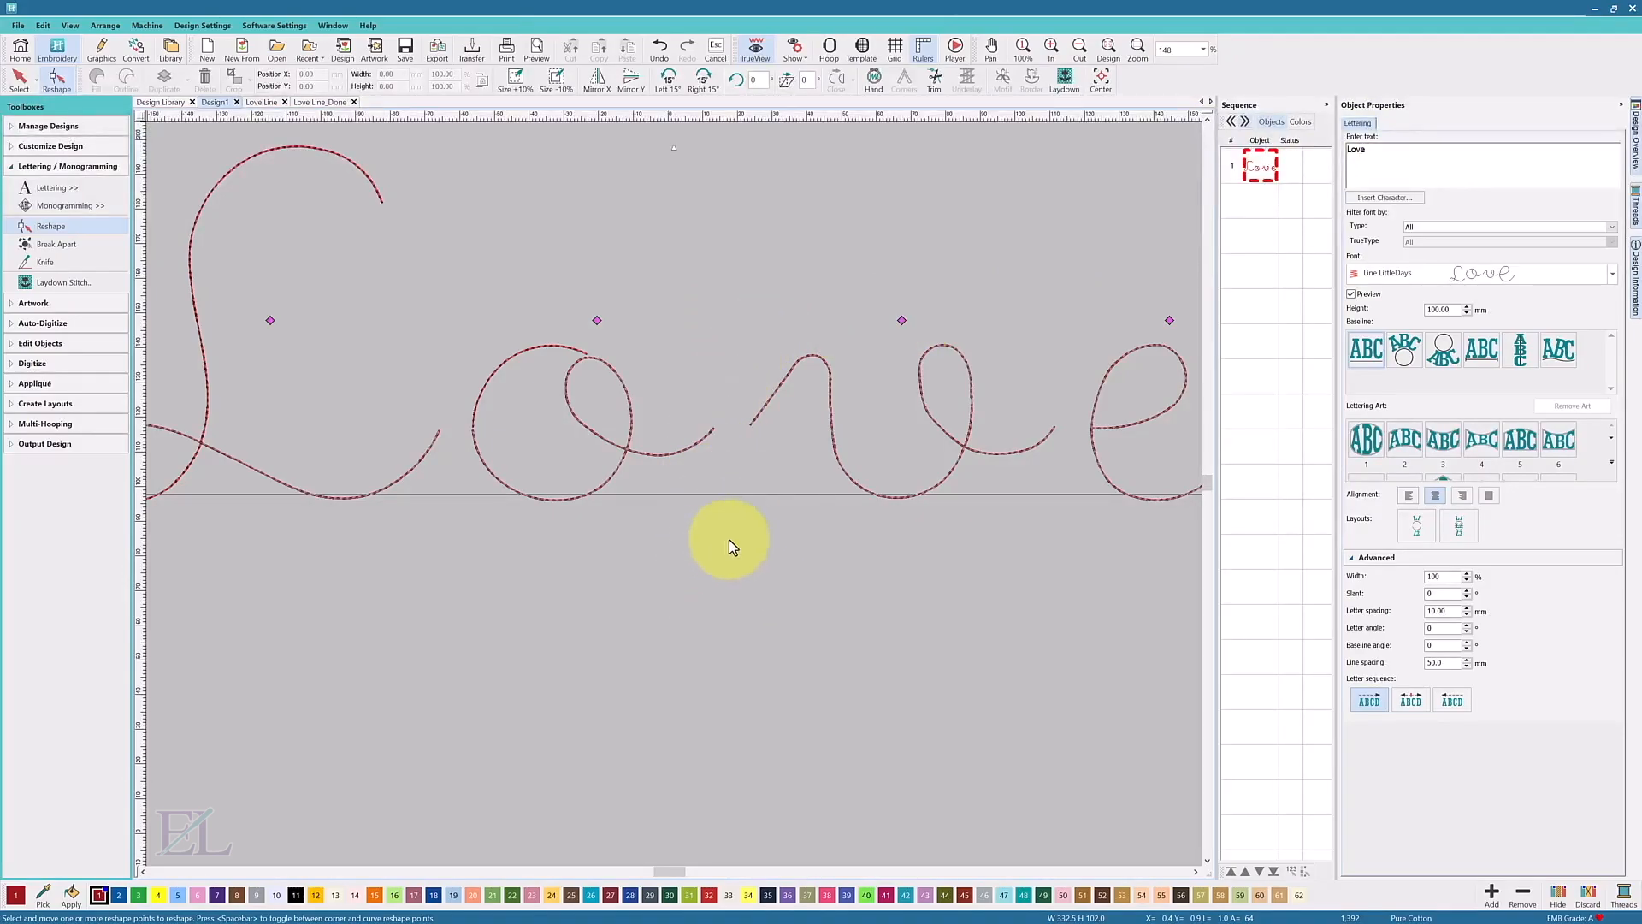
drag(267, 323, 304, 327)
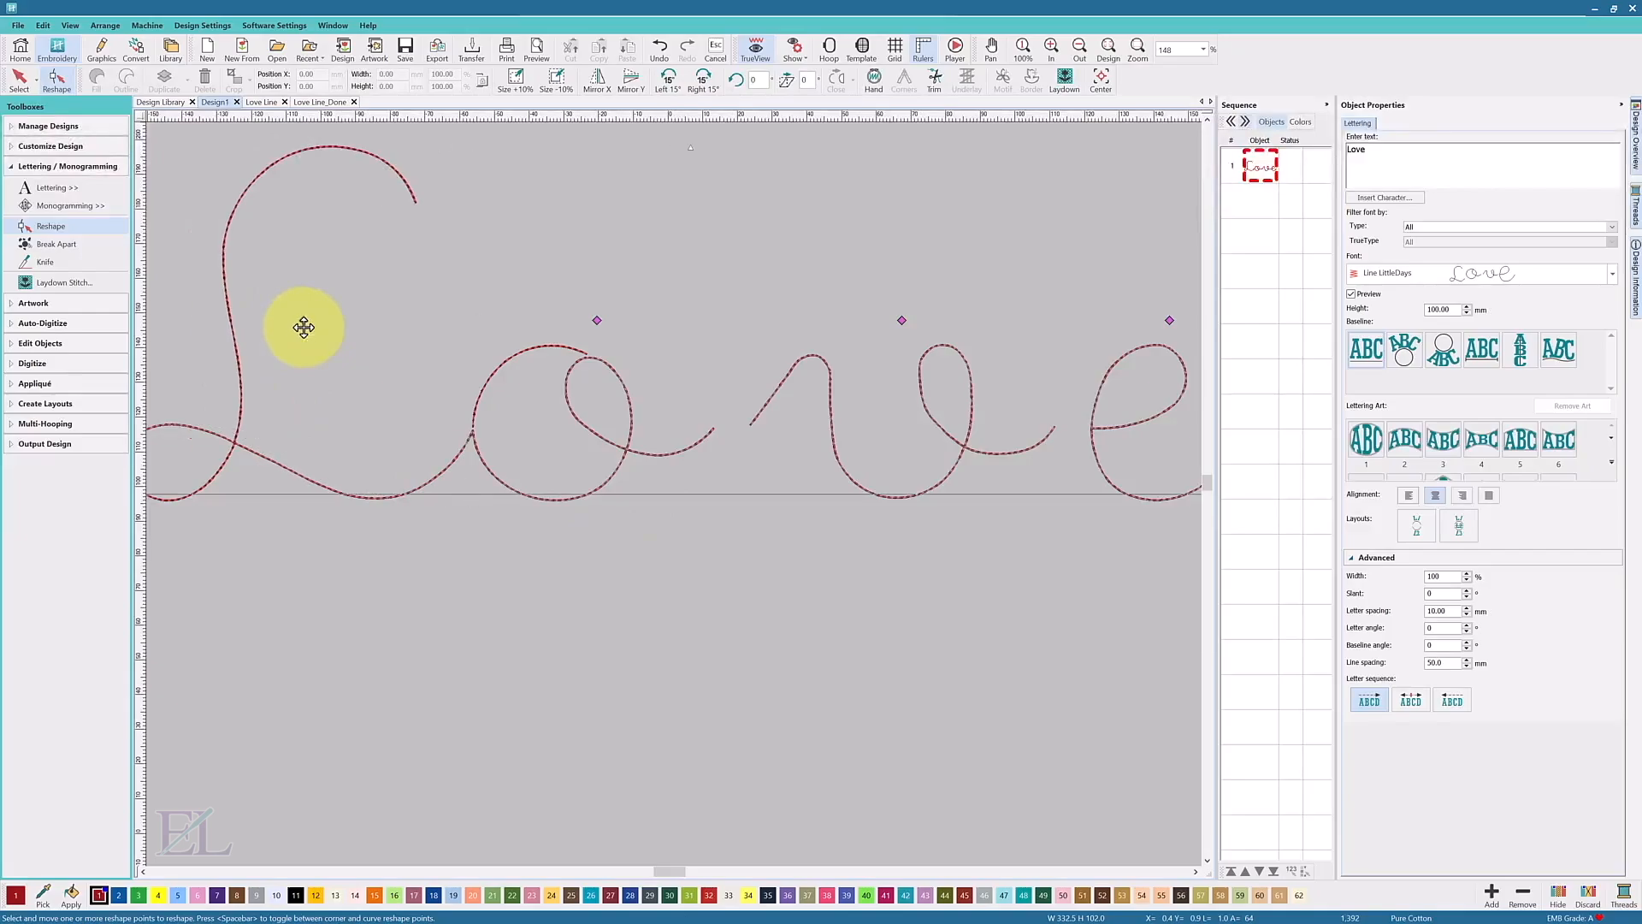
drag(901, 320, 867, 322)
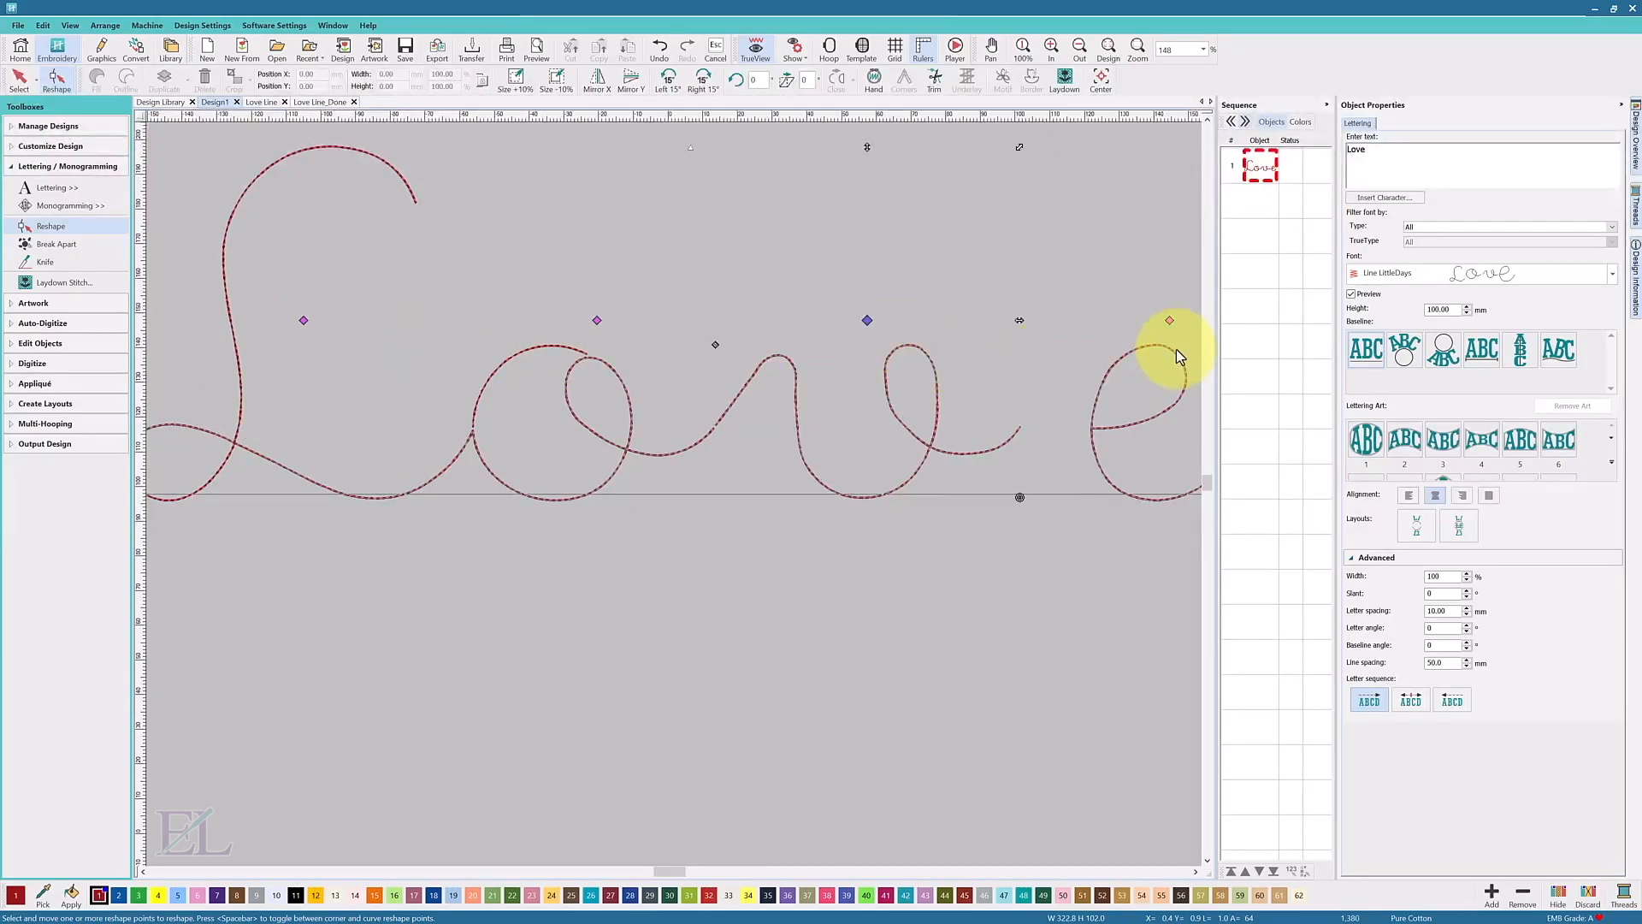
drag(1167, 320, 1099, 337)
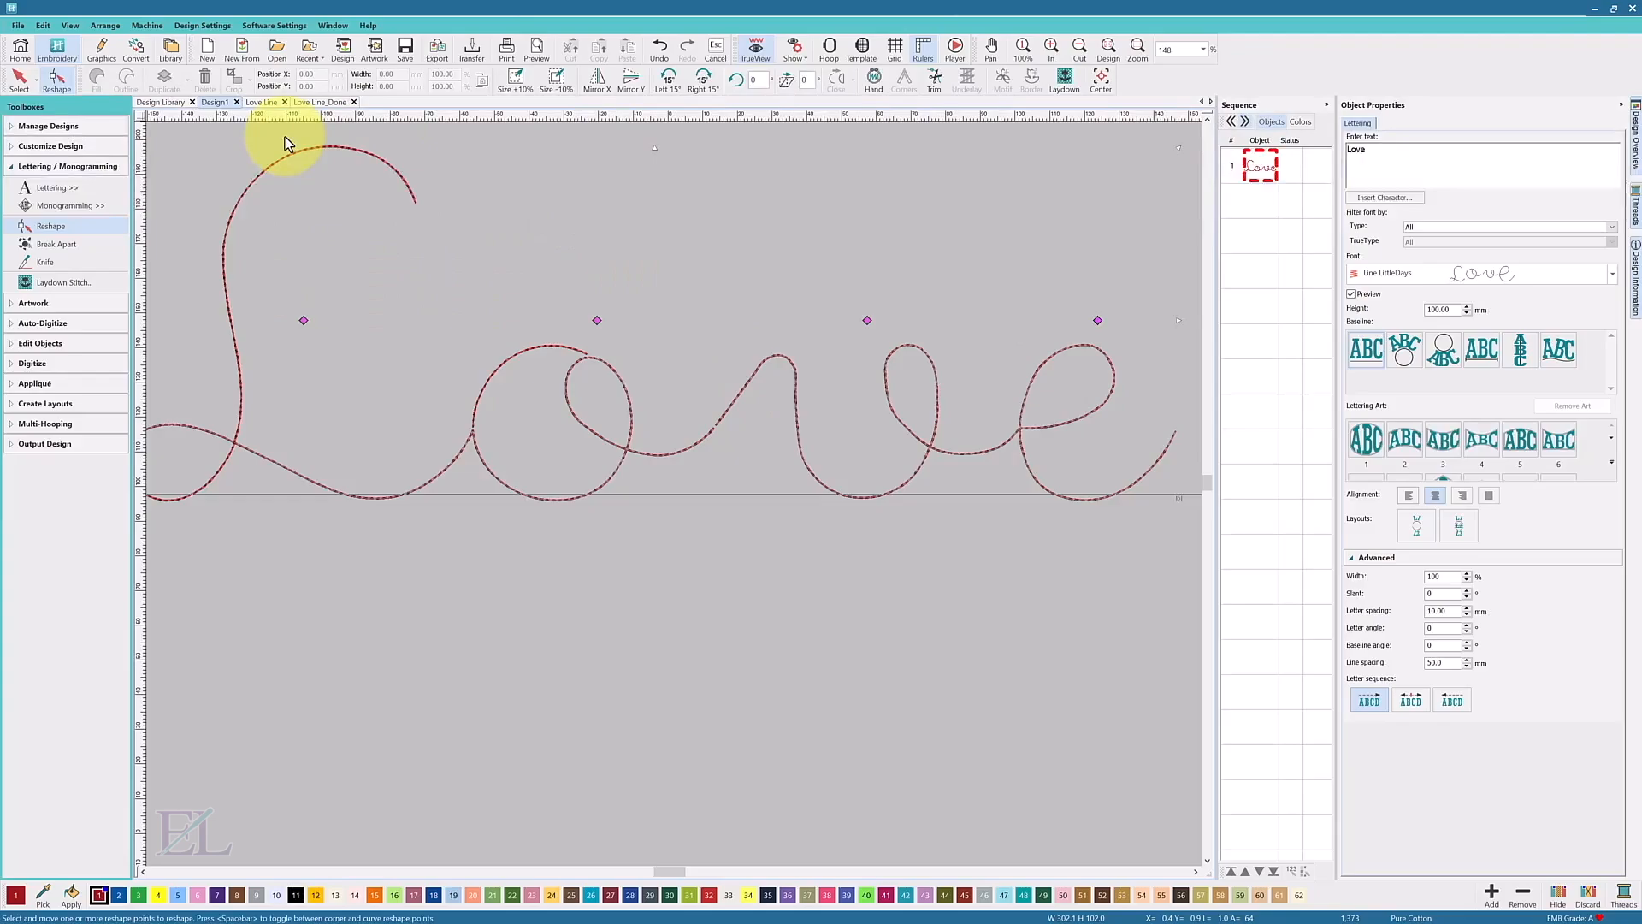
click(348, 709)
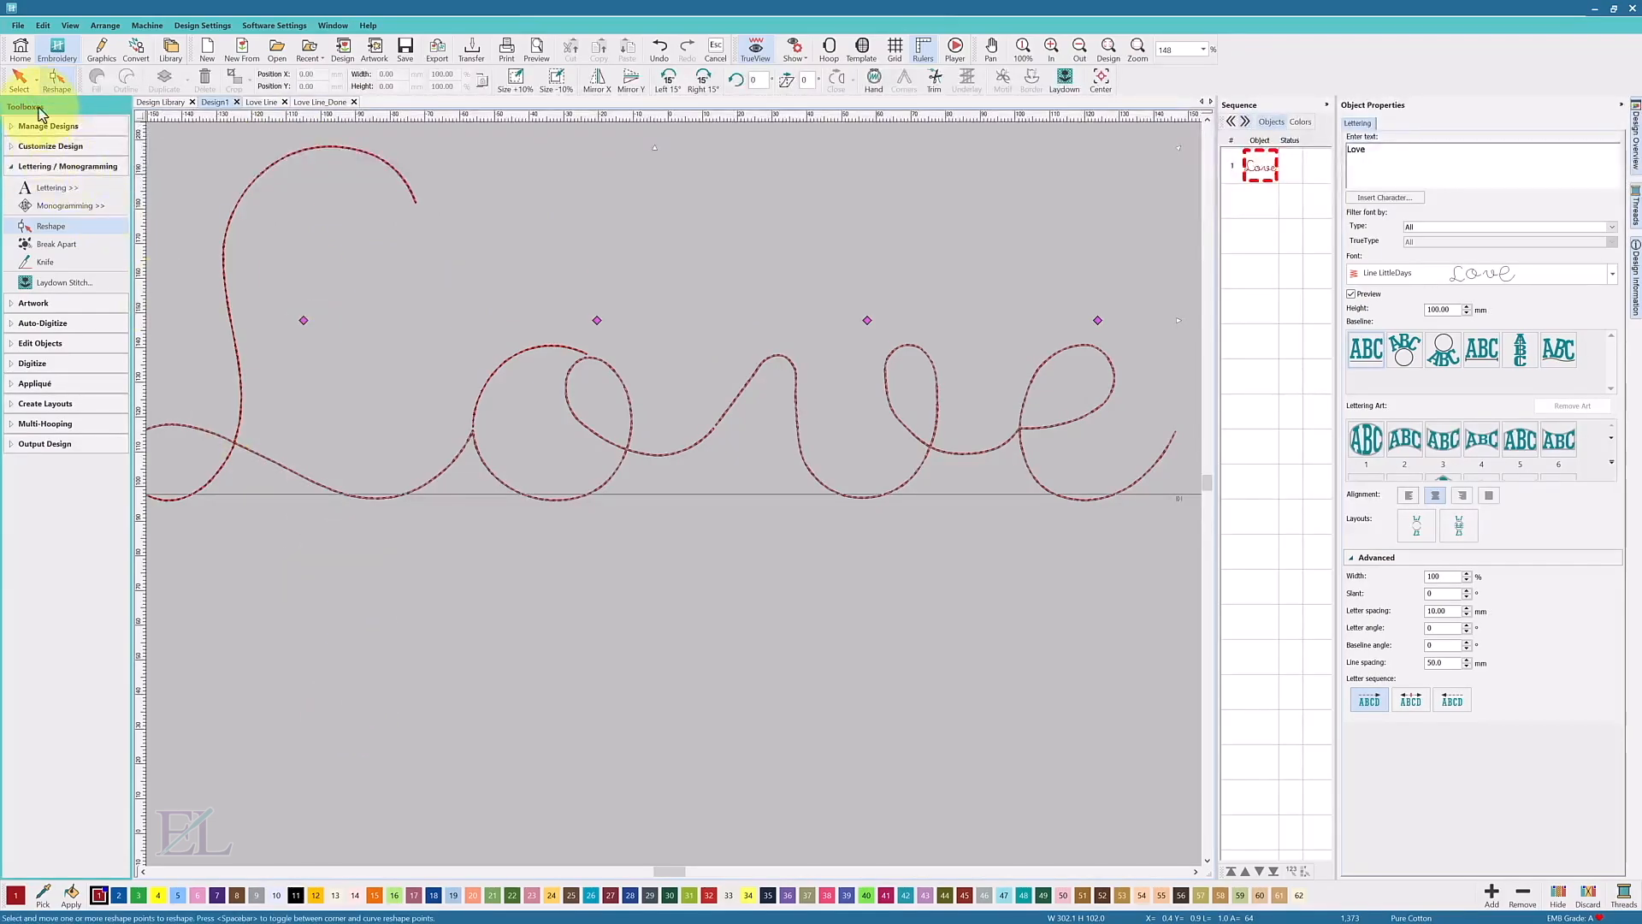
click(20, 84)
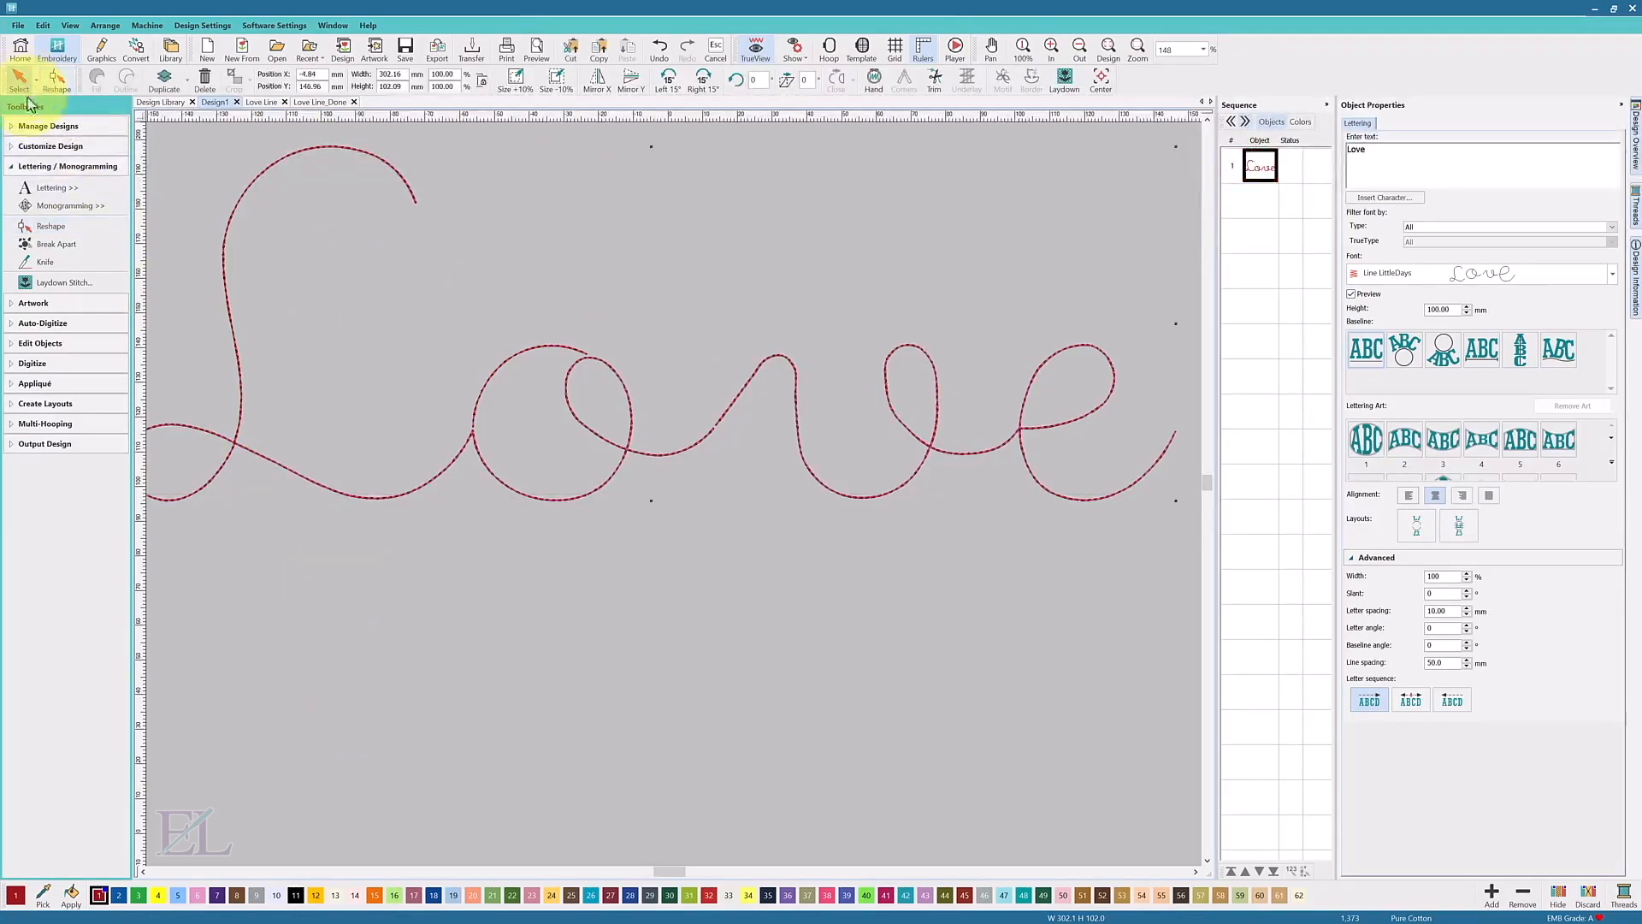
click(466, 695)
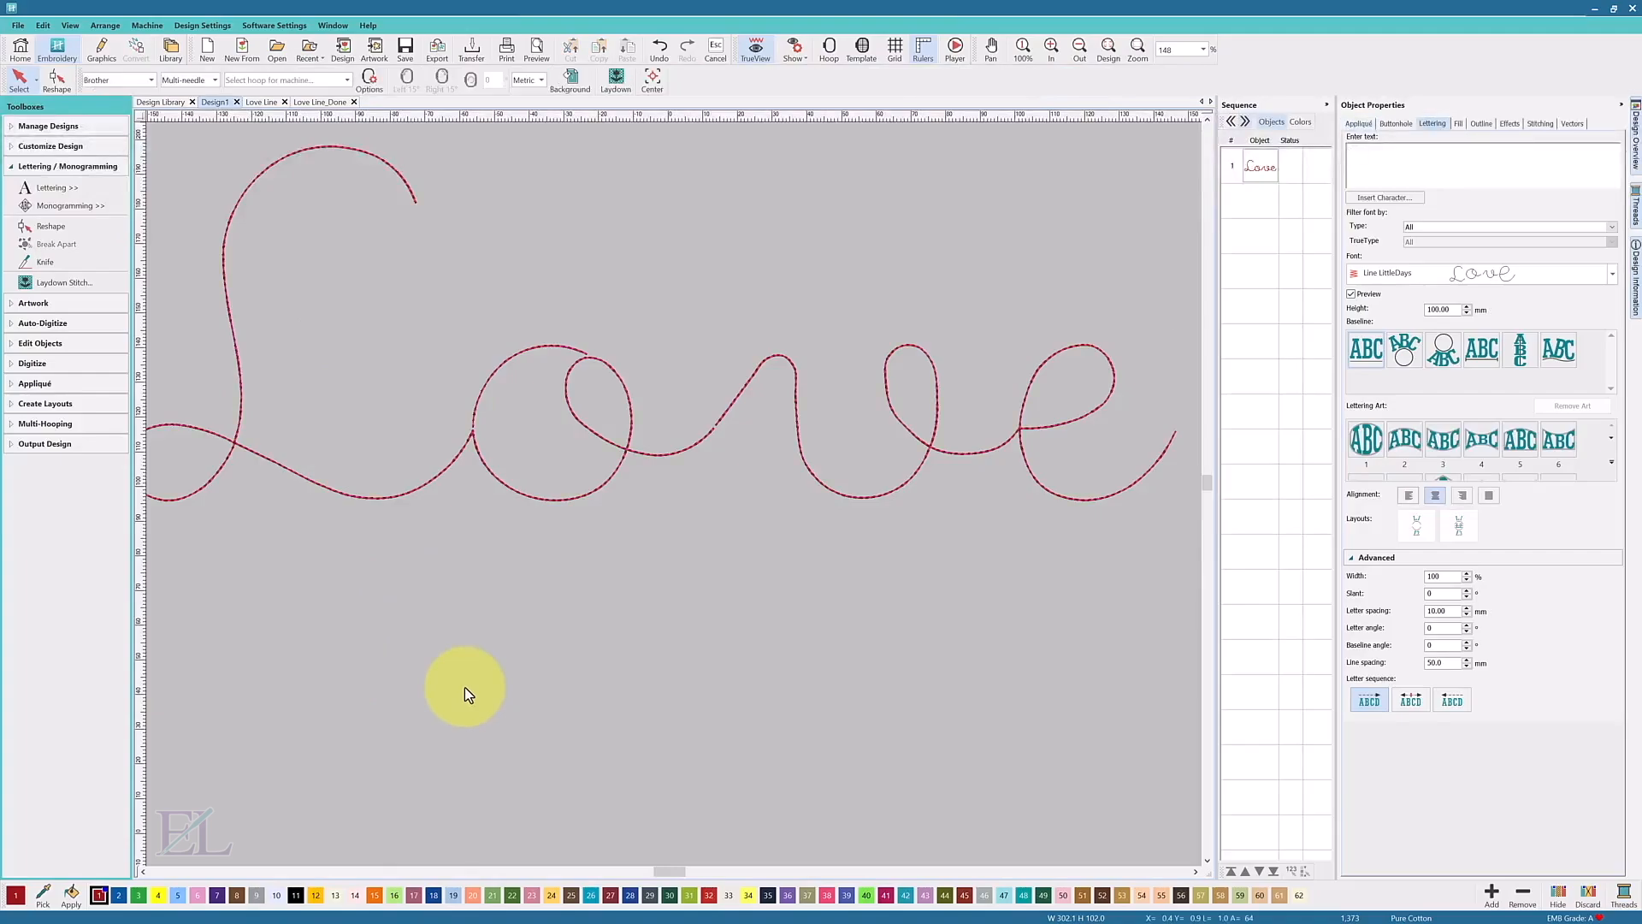
Step: Set the overall width of the "Love" lettering to 290 mm with its proportions kept
click(553, 270)
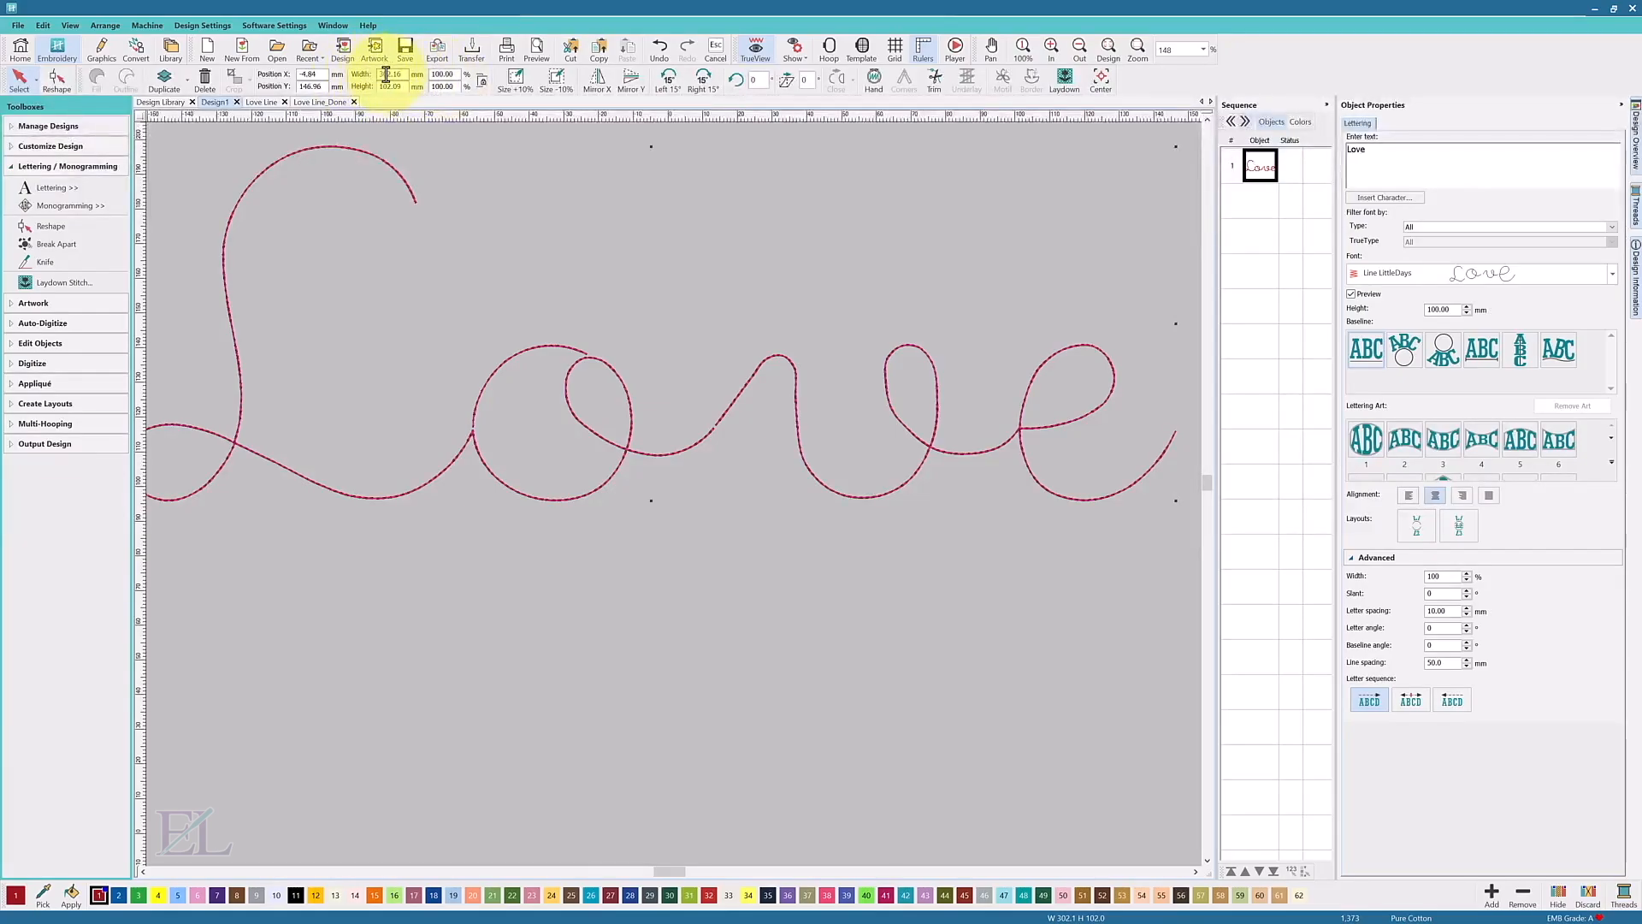
double_click(417, 74)
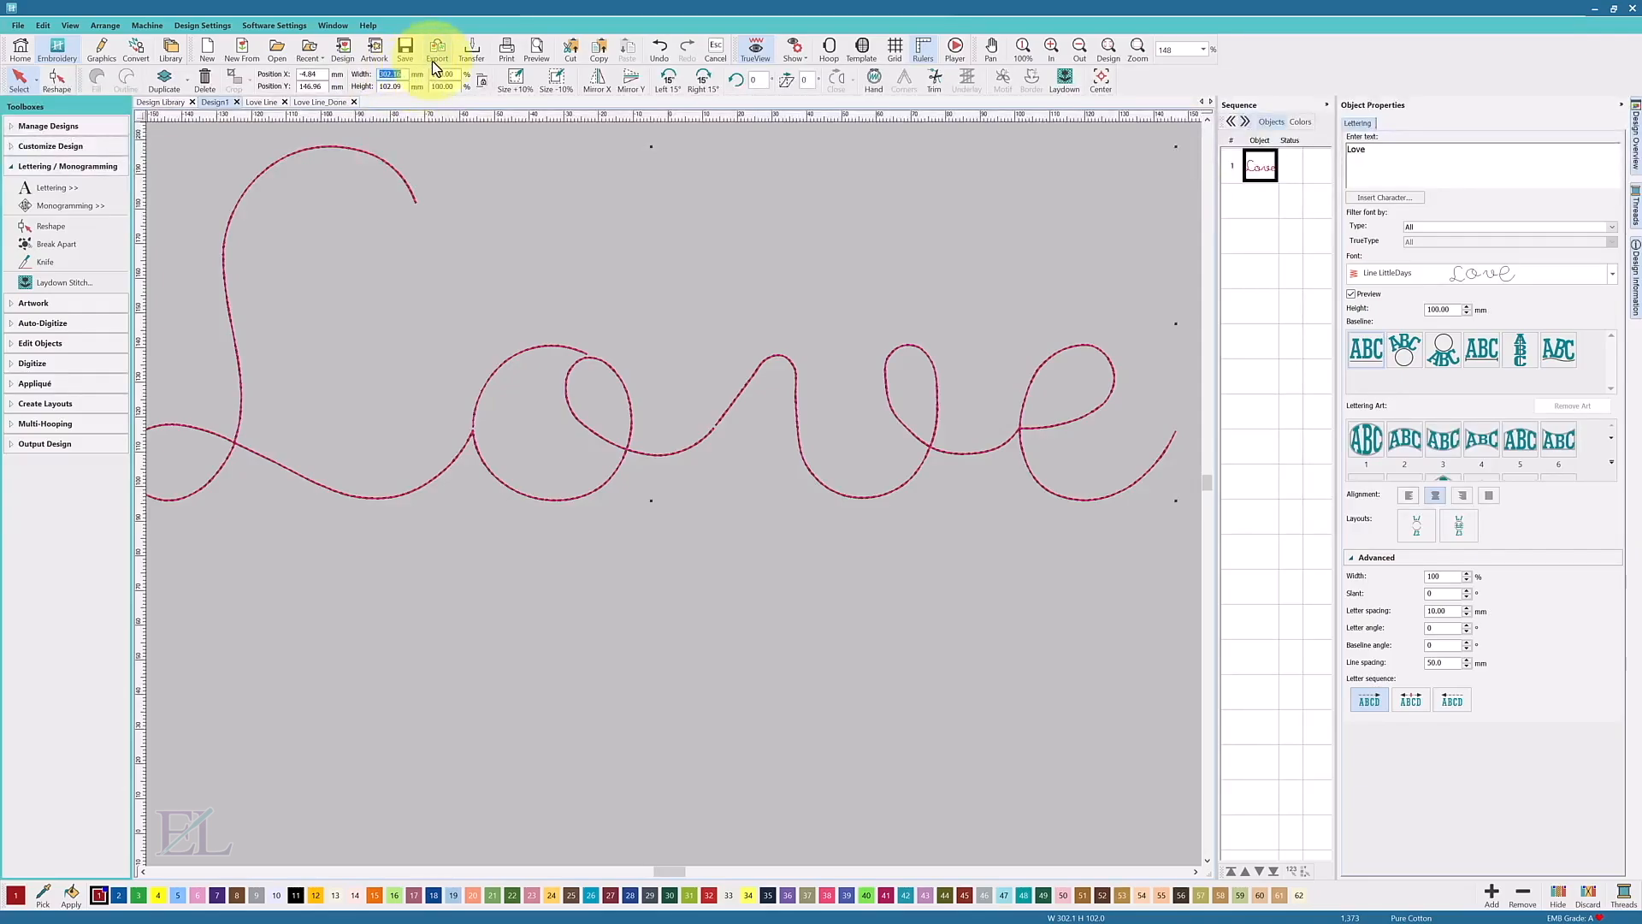
text(290)
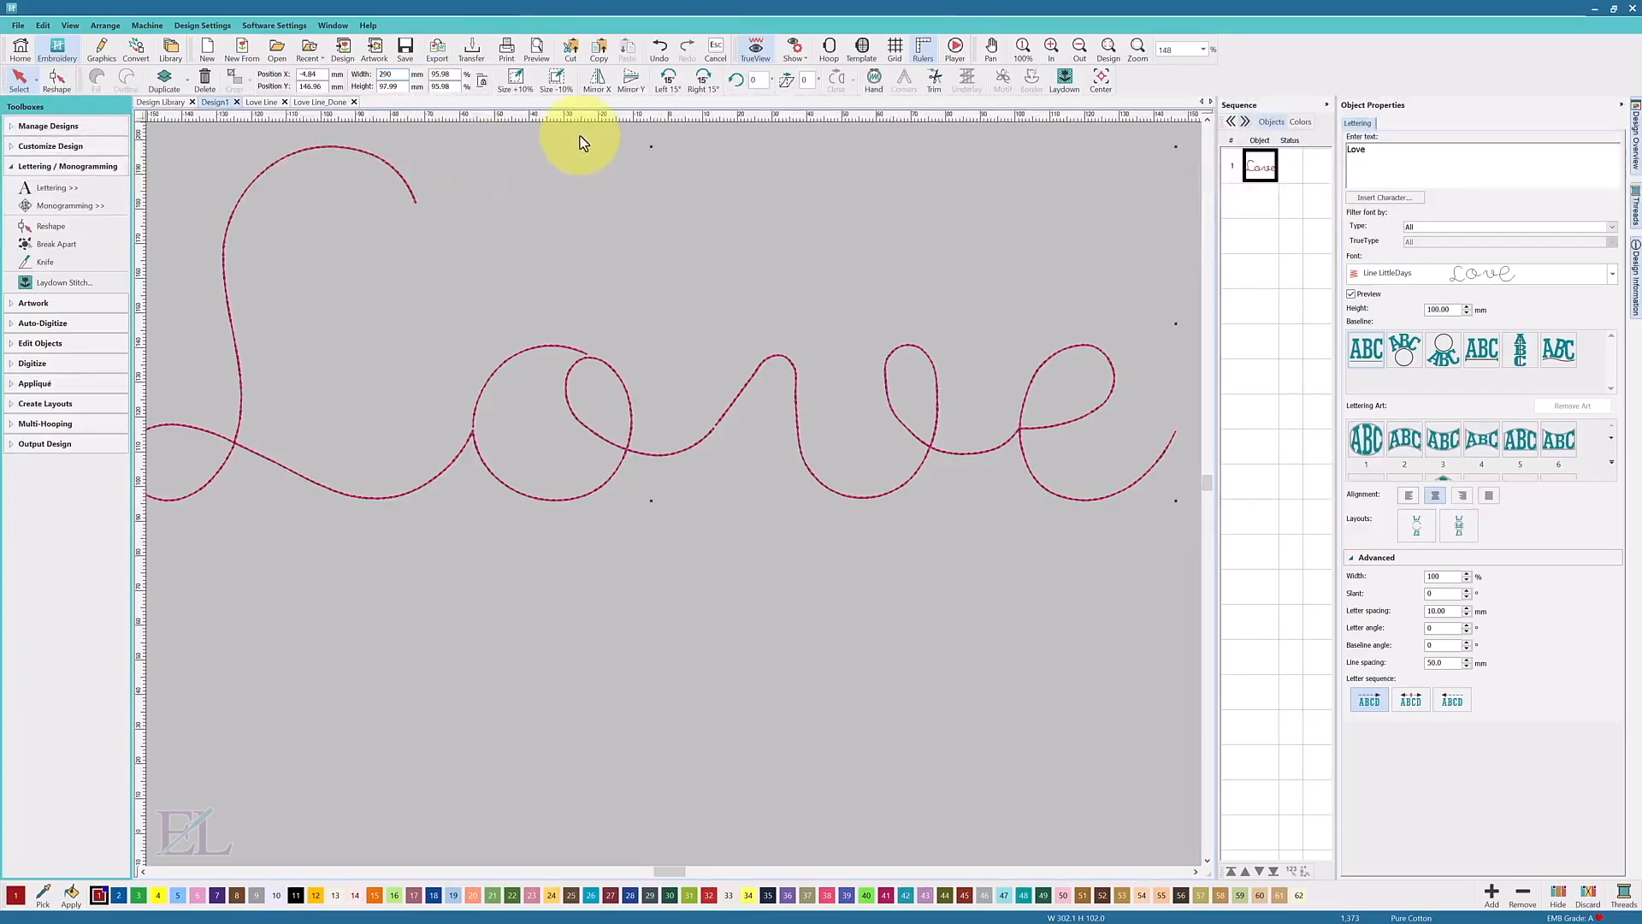
key(Return)
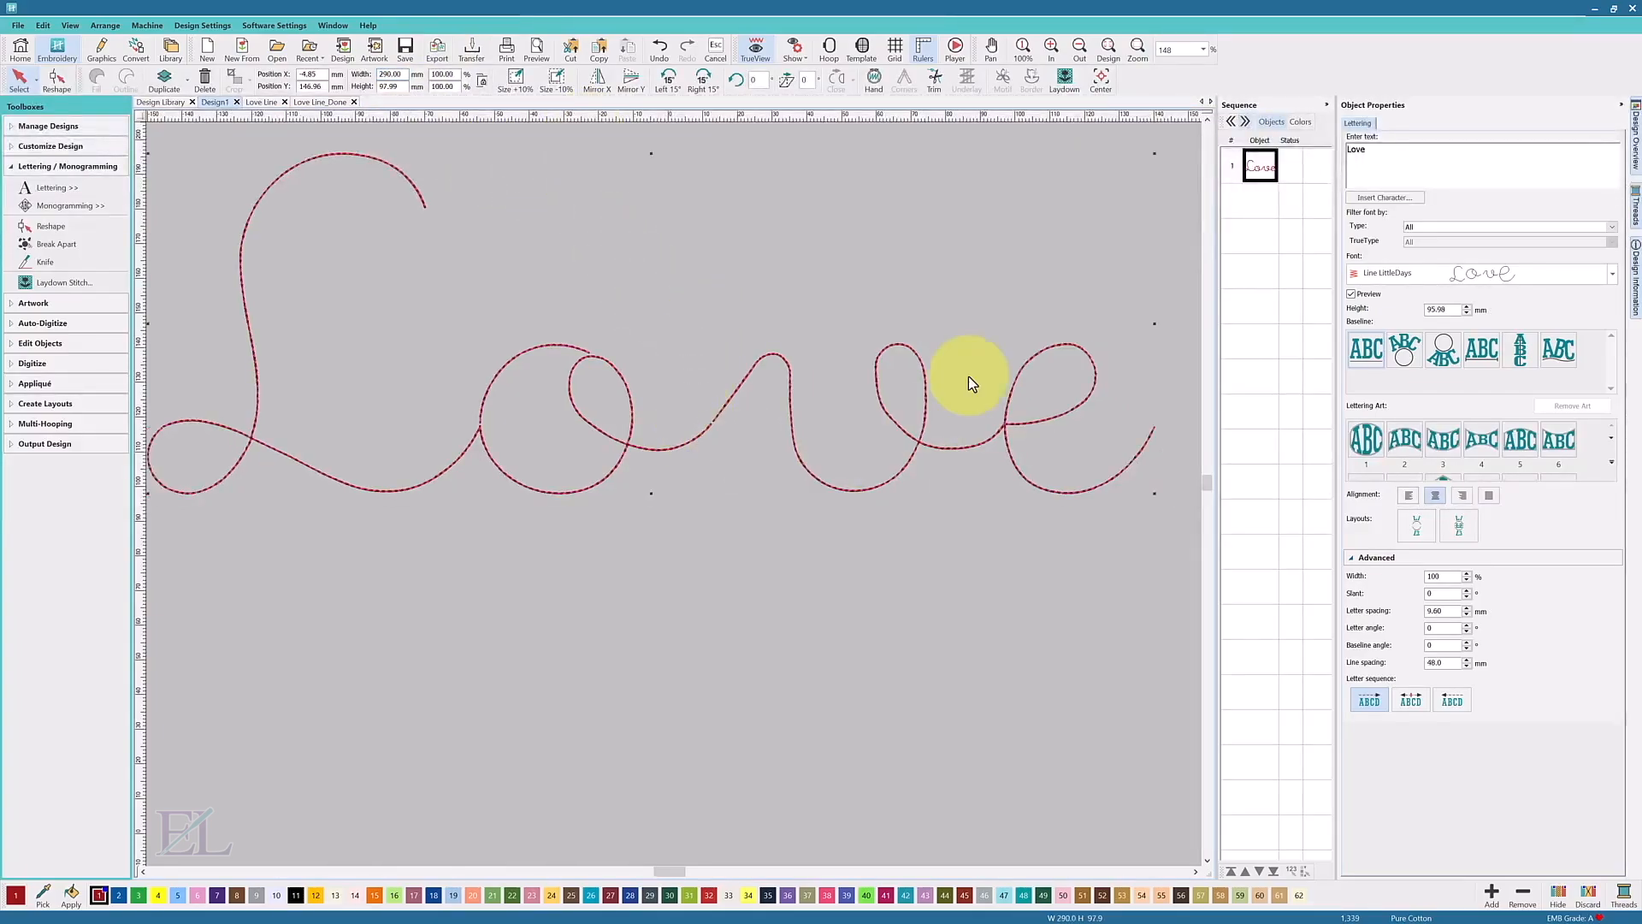
click(654, 638)
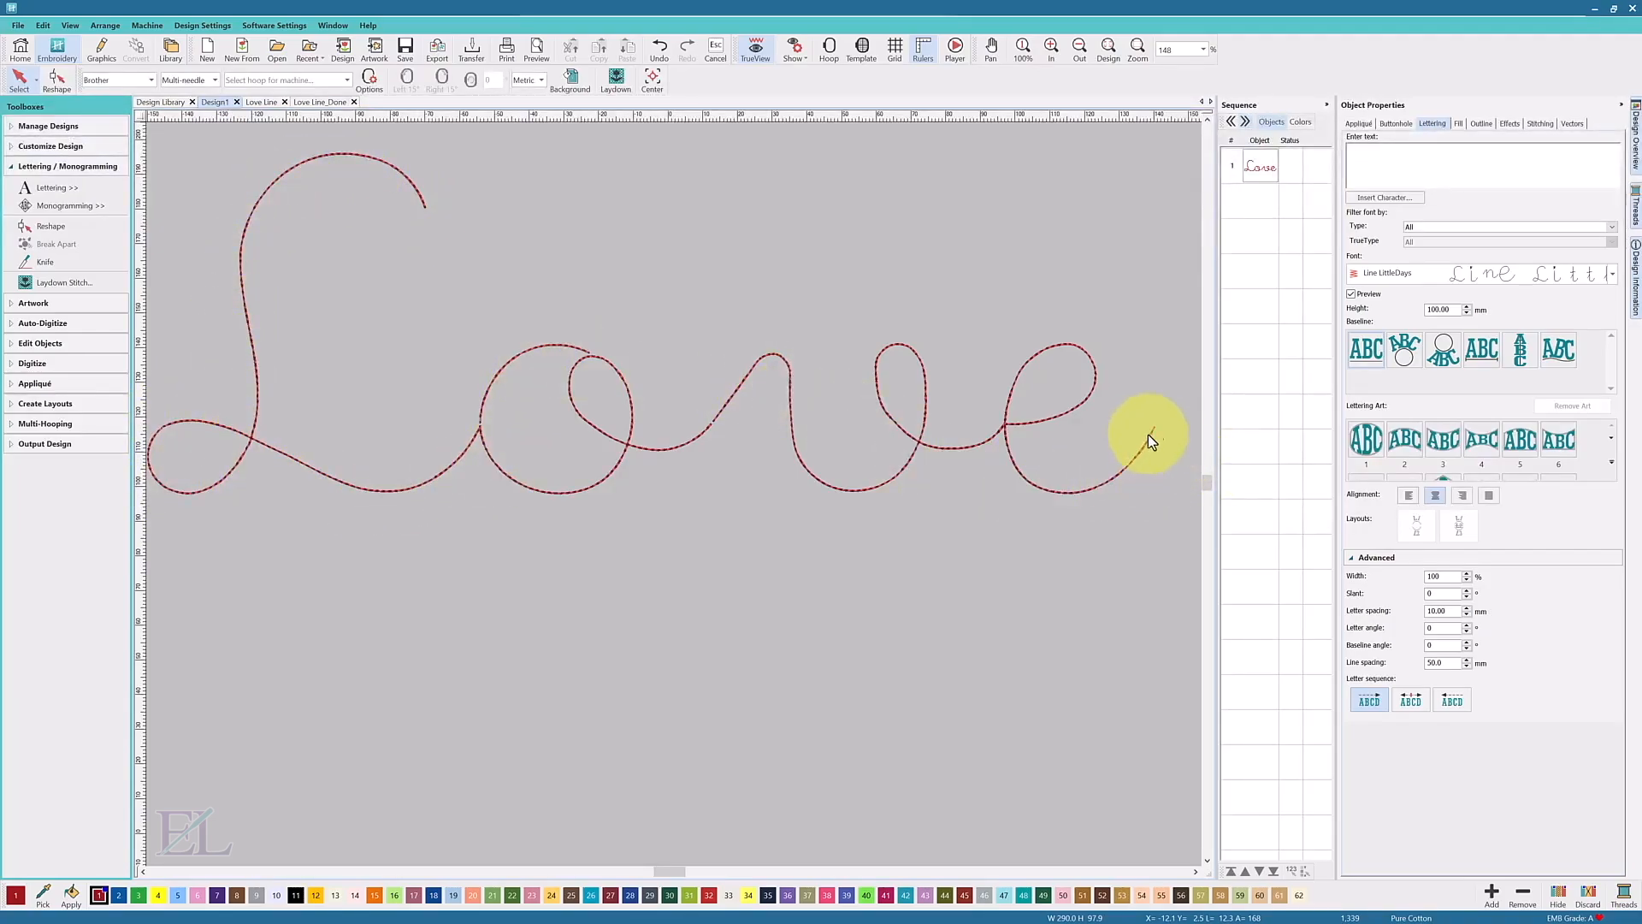
Step: Break the "Love" lettering apart into separate letters and break those into individual line segments
click(1265, 175)
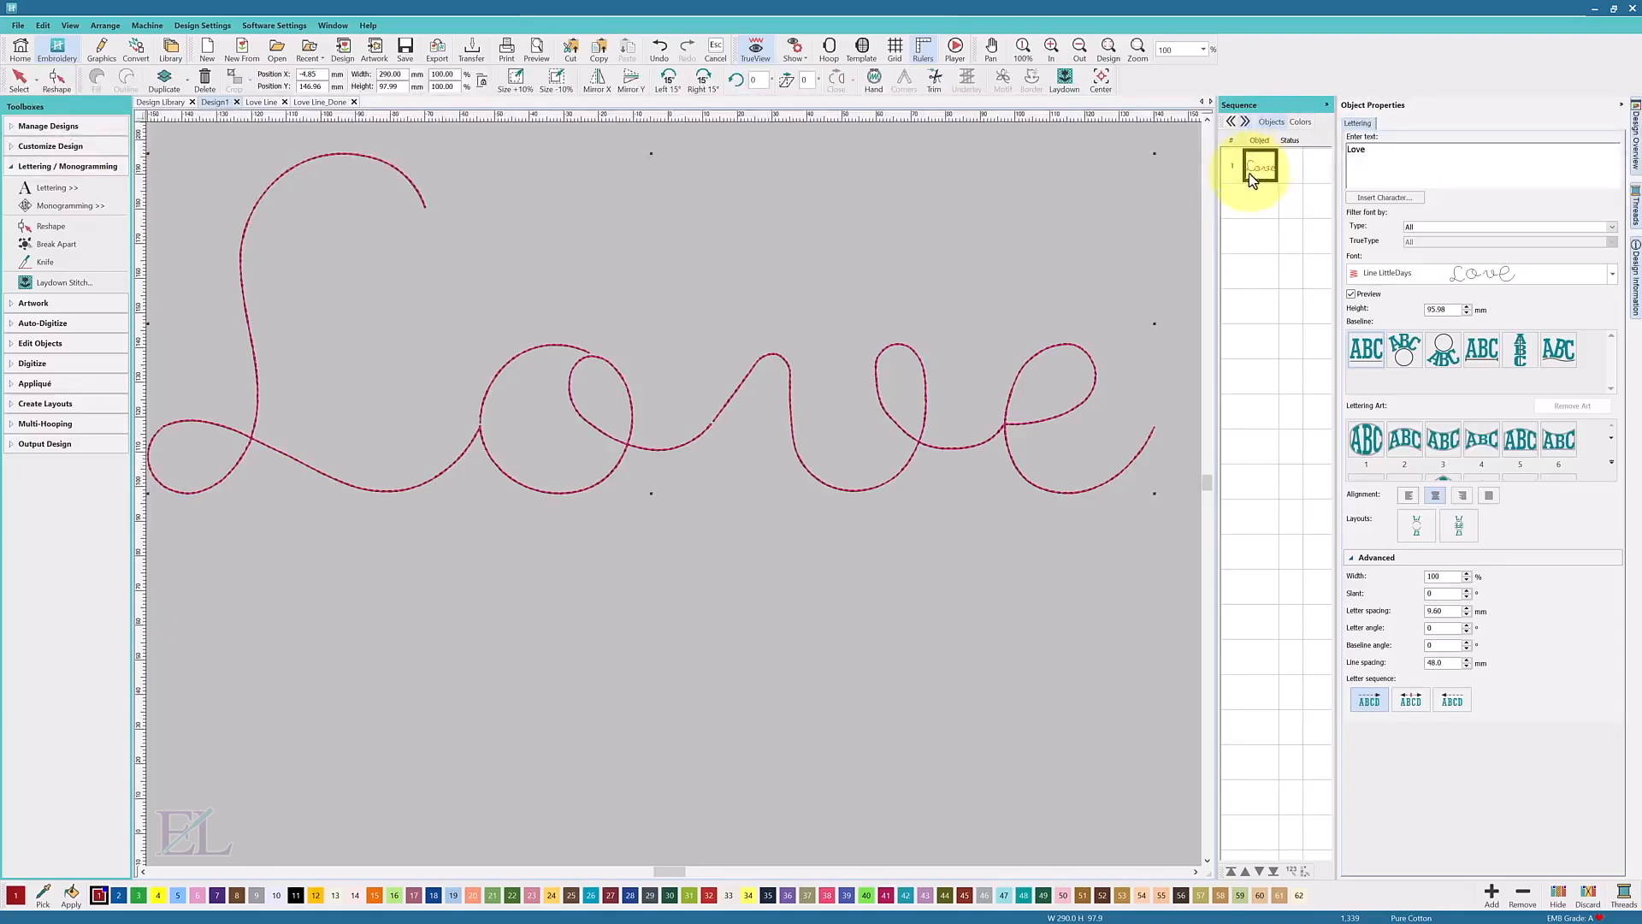
click(58, 248)
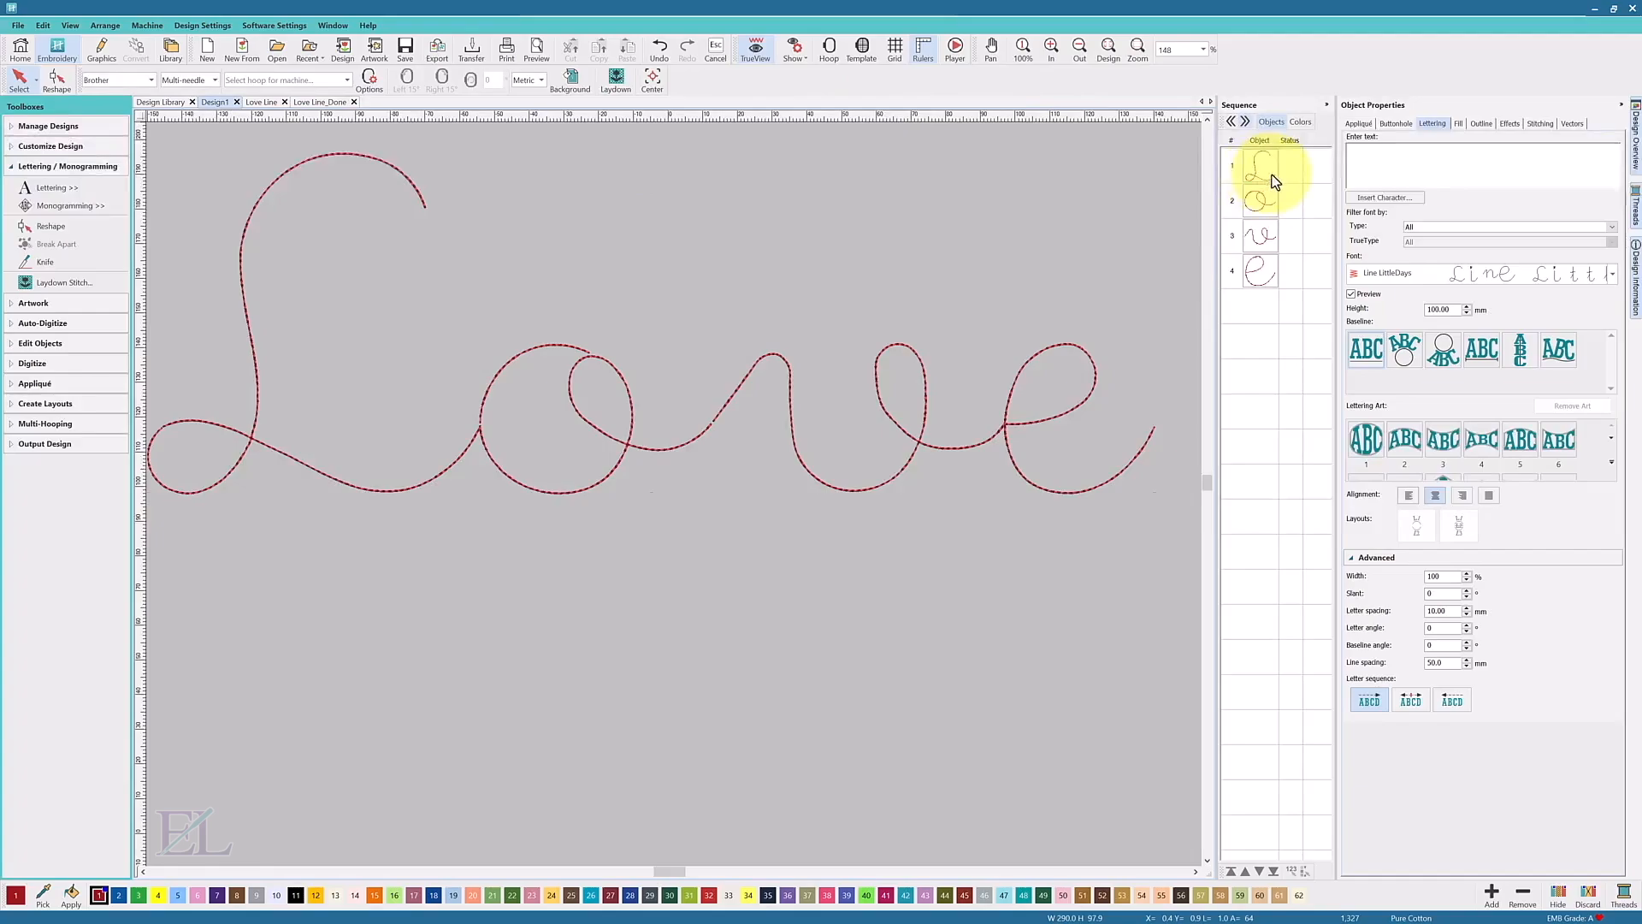
key(ctrl+a)
click(60, 247)
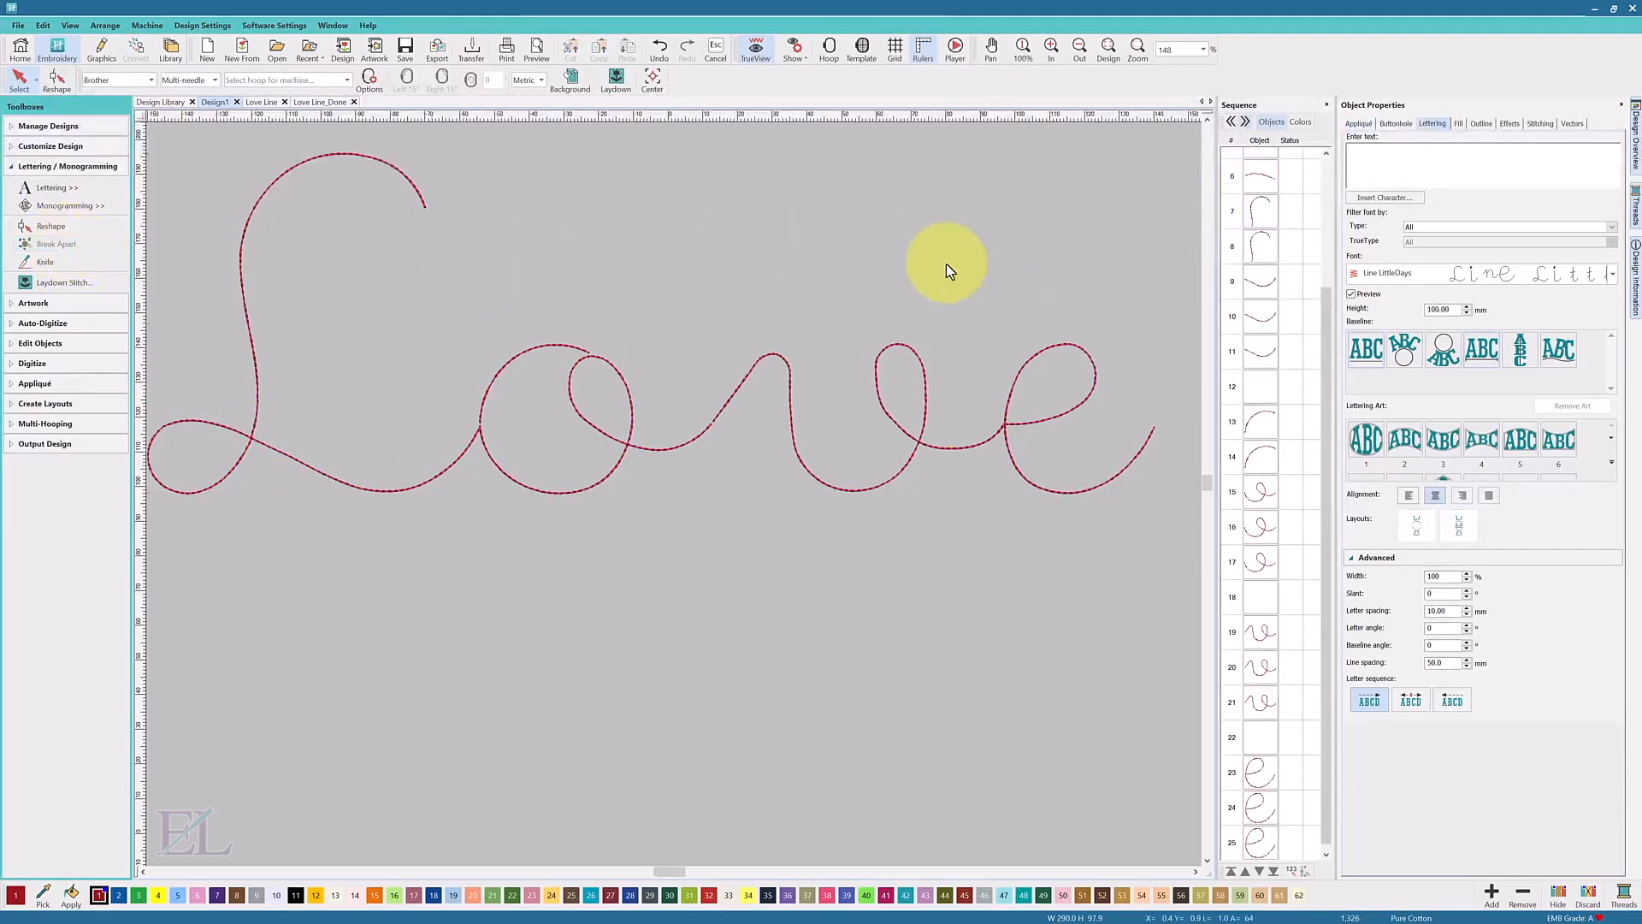
key(ctrl+a)
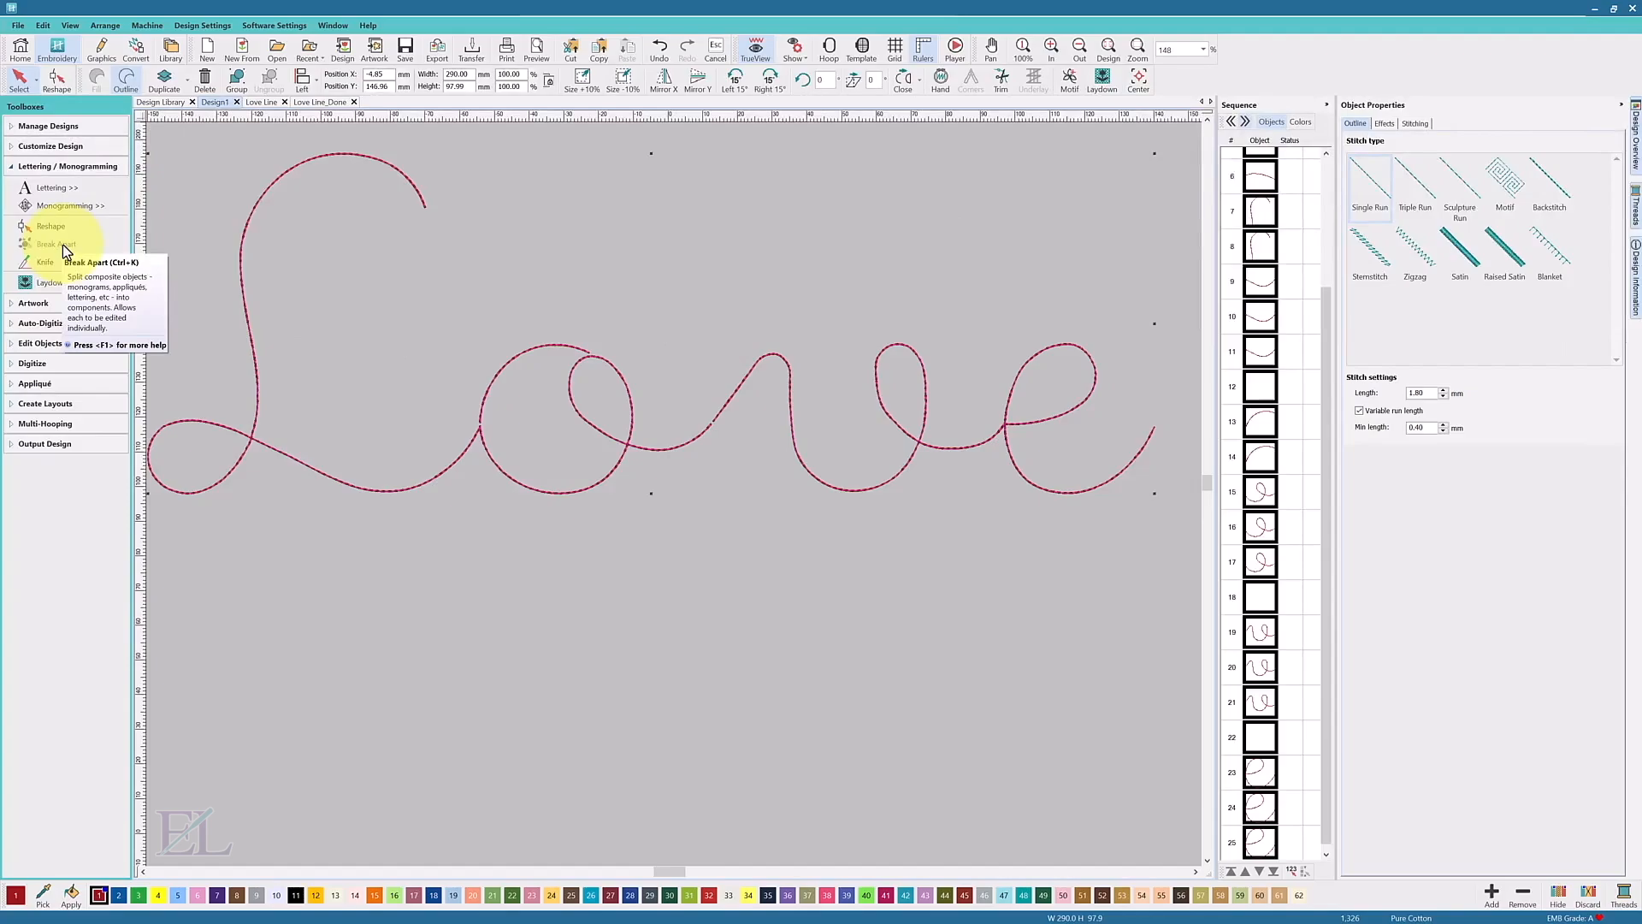
scroll(1301, 356, up, 3)
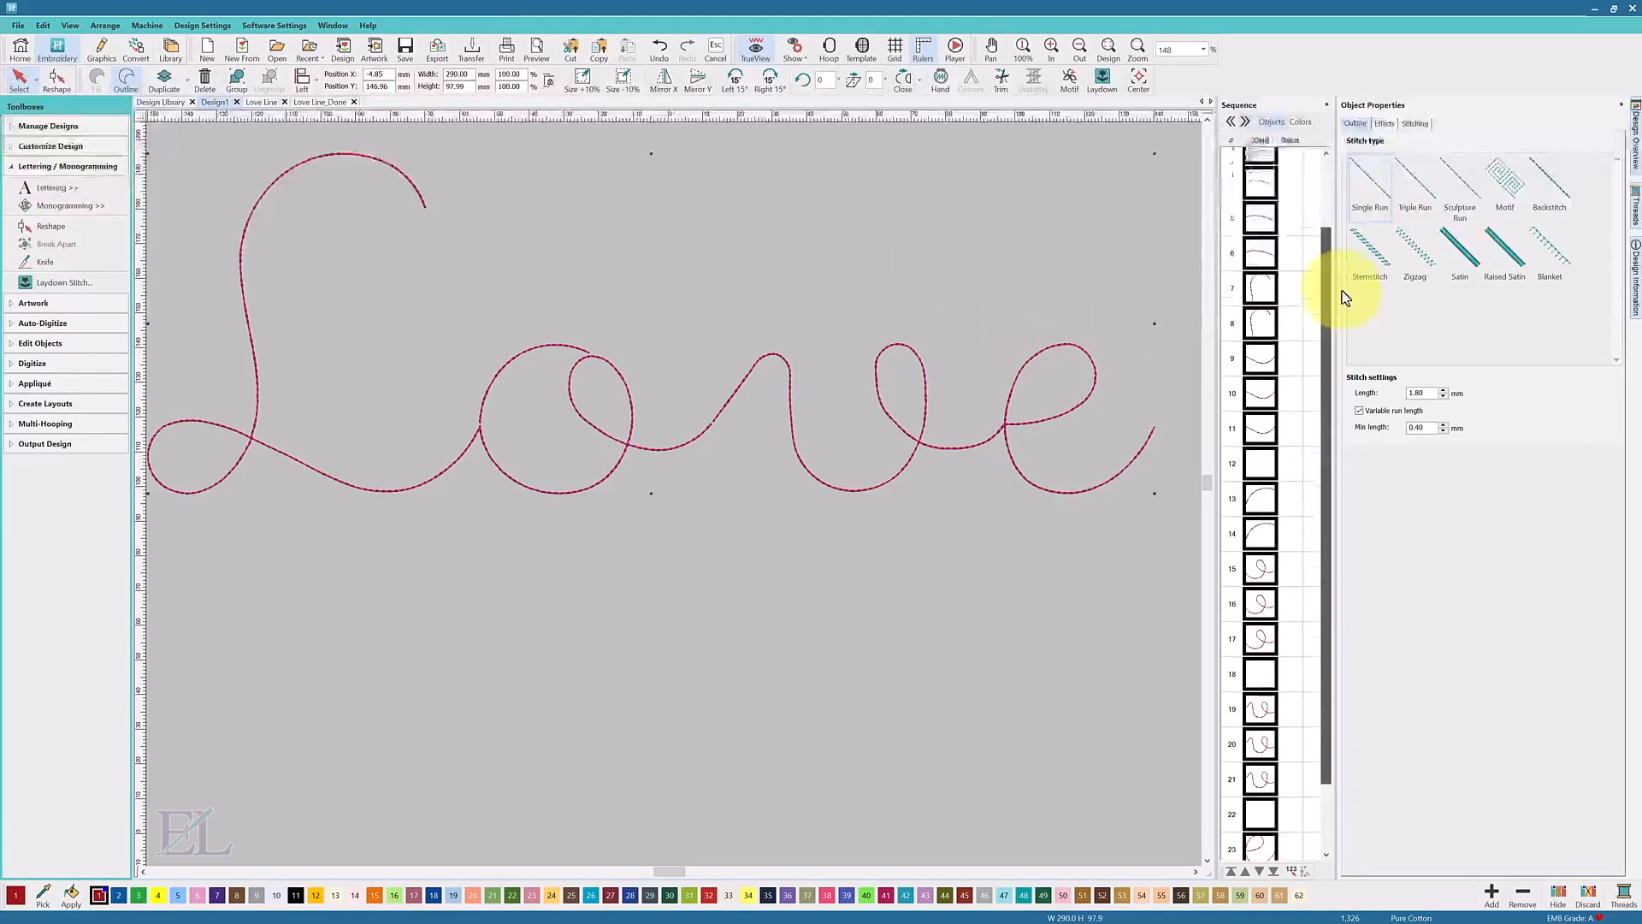
click(880, 618)
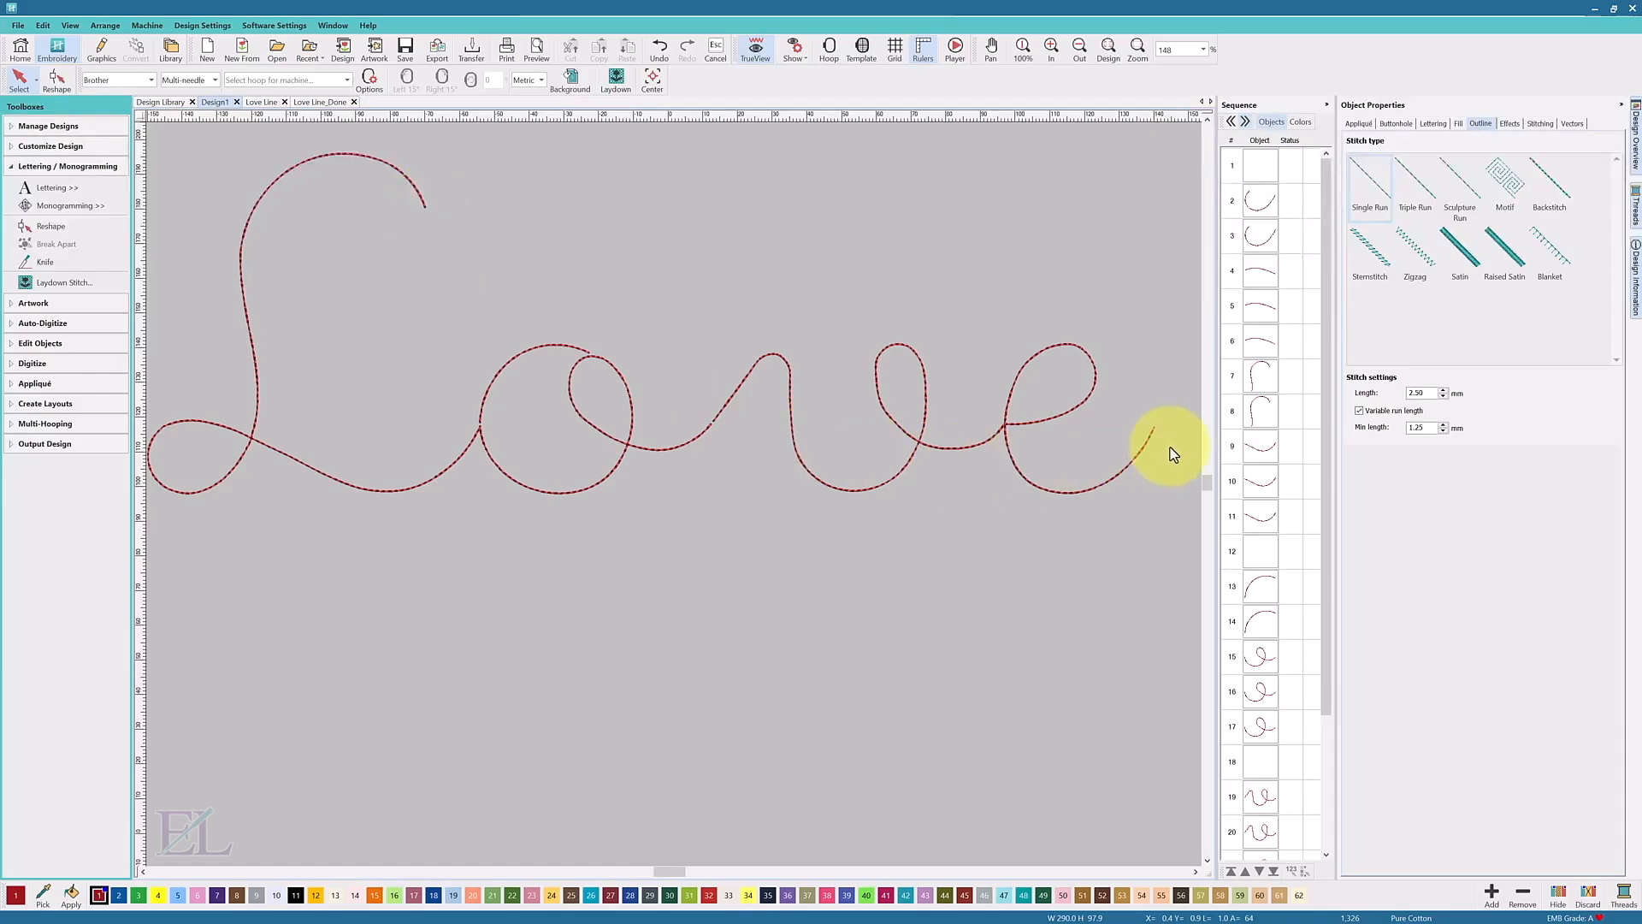
Step: Delete the four empty zero-size objects at the start of each letter in the stitching sequence
click(1261, 166)
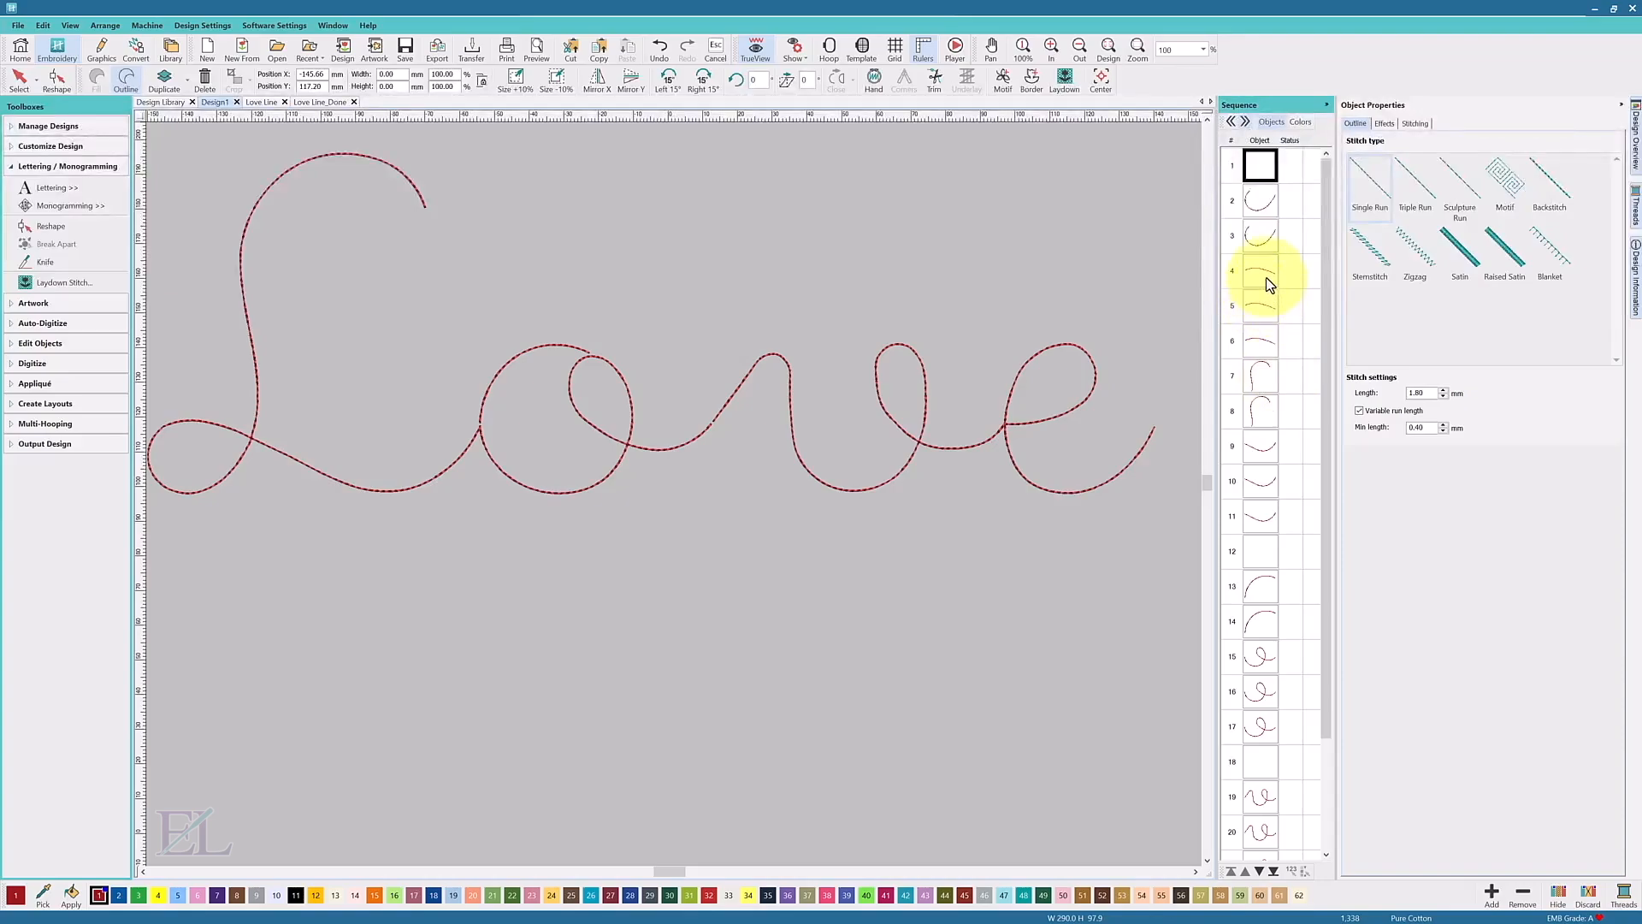
key(Delete)
click(1256, 516)
key(Delete)
drag(1327, 416, 1331, 523)
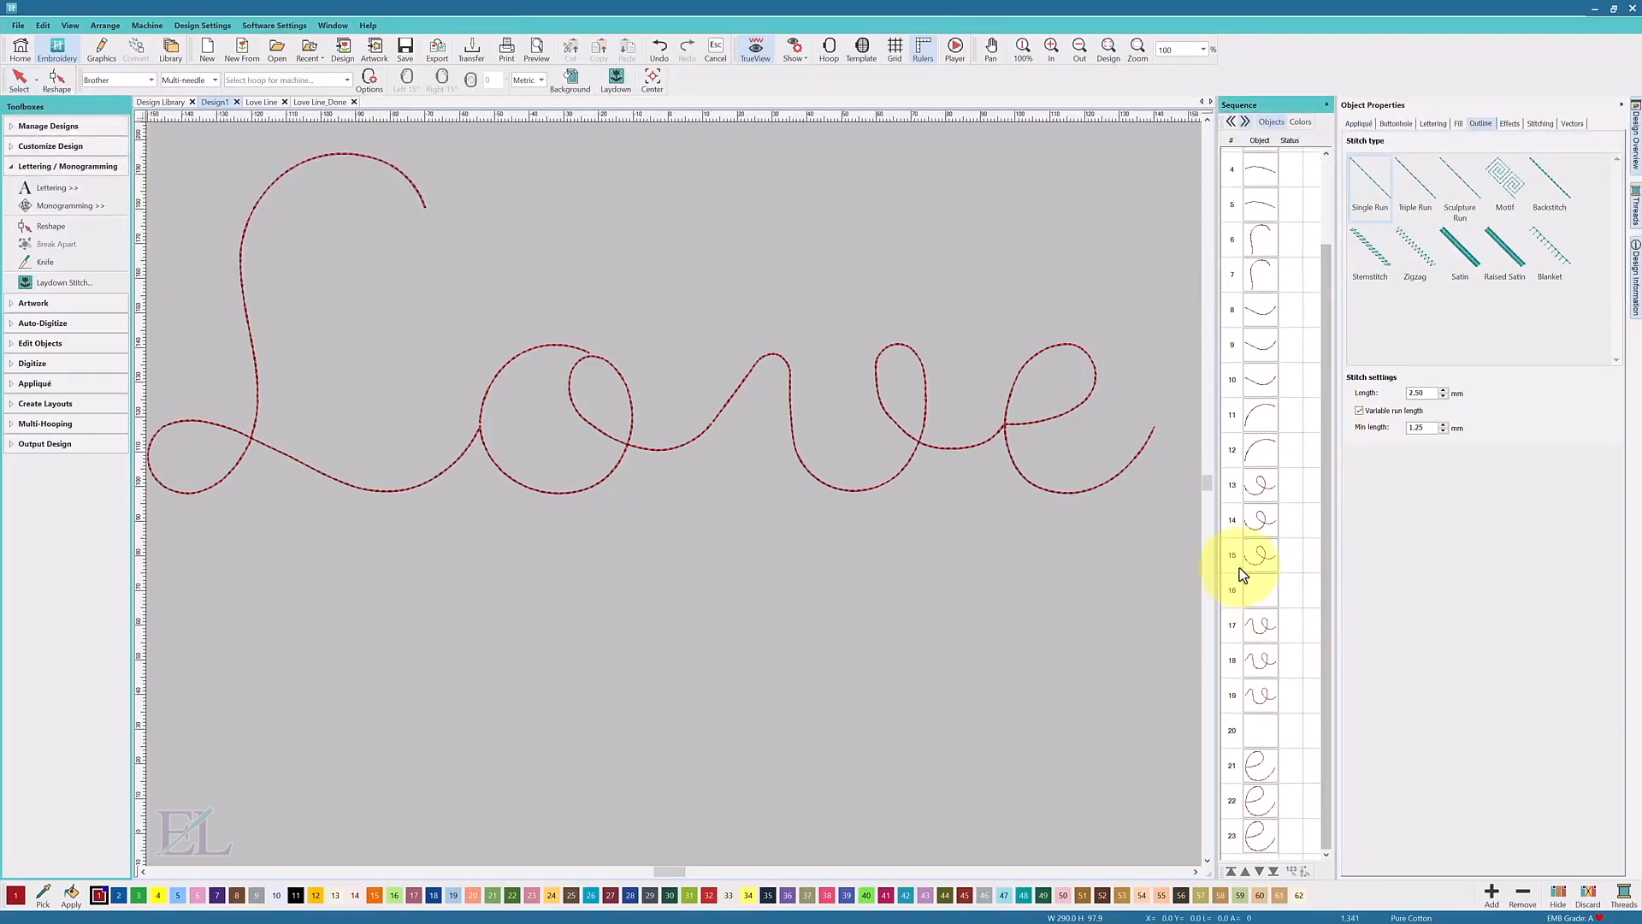
click(1259, 588)
key(Delete)
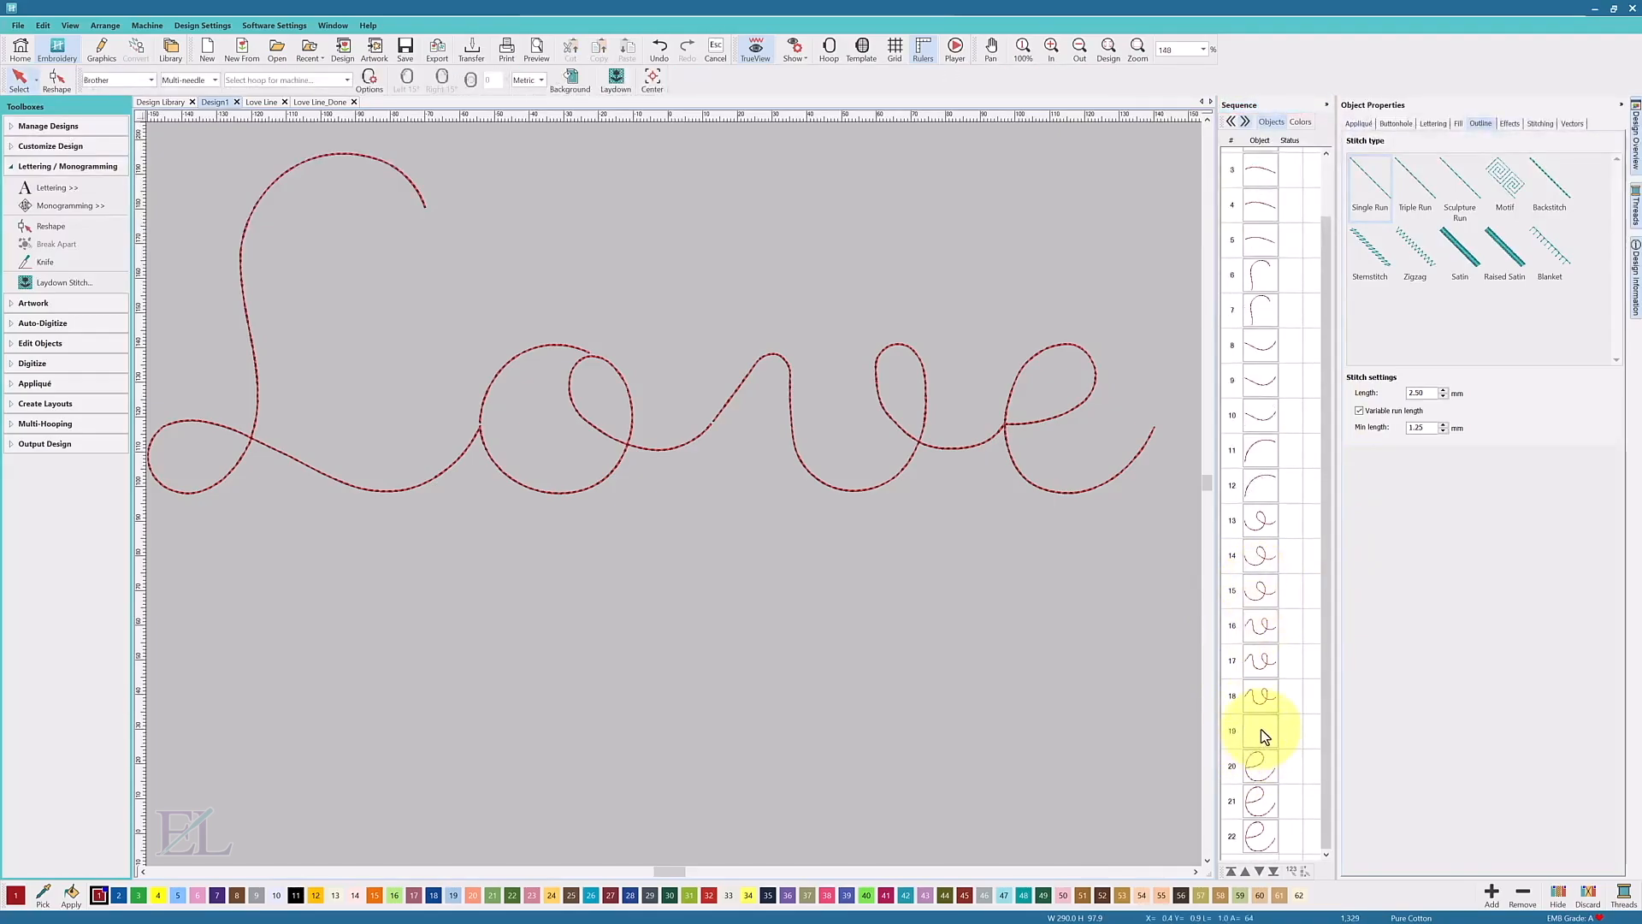
click(1259, 727)
key(Delete)
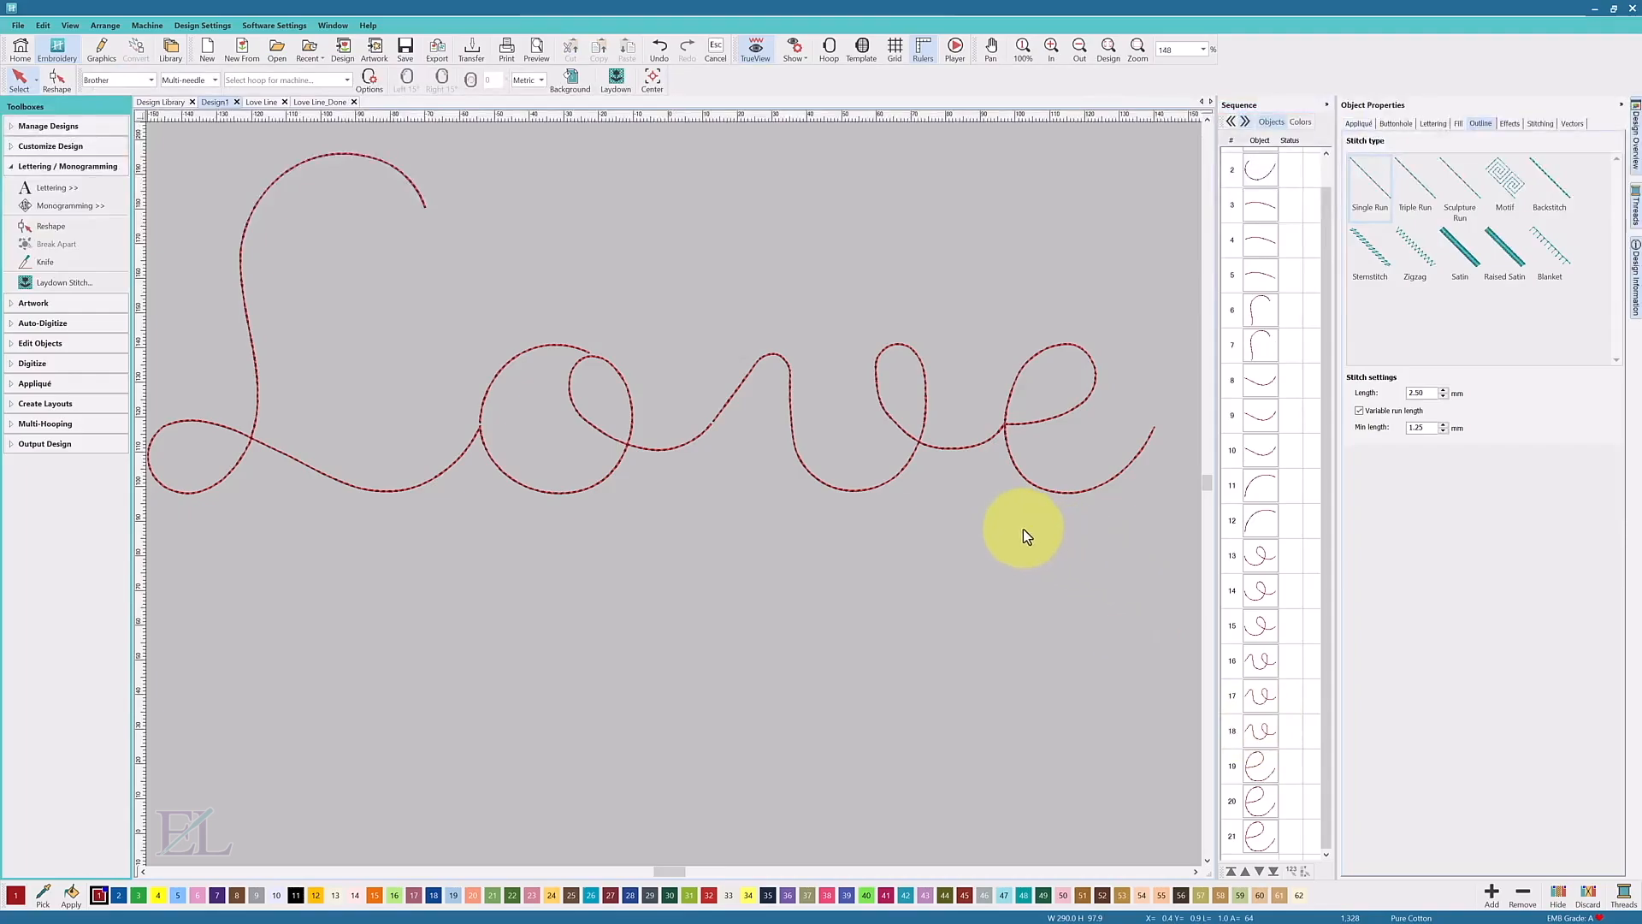
Step: Turn off TrueView so the design shows as thin stitch lines with its connectors
drag(1323, 668, 1312, 431)
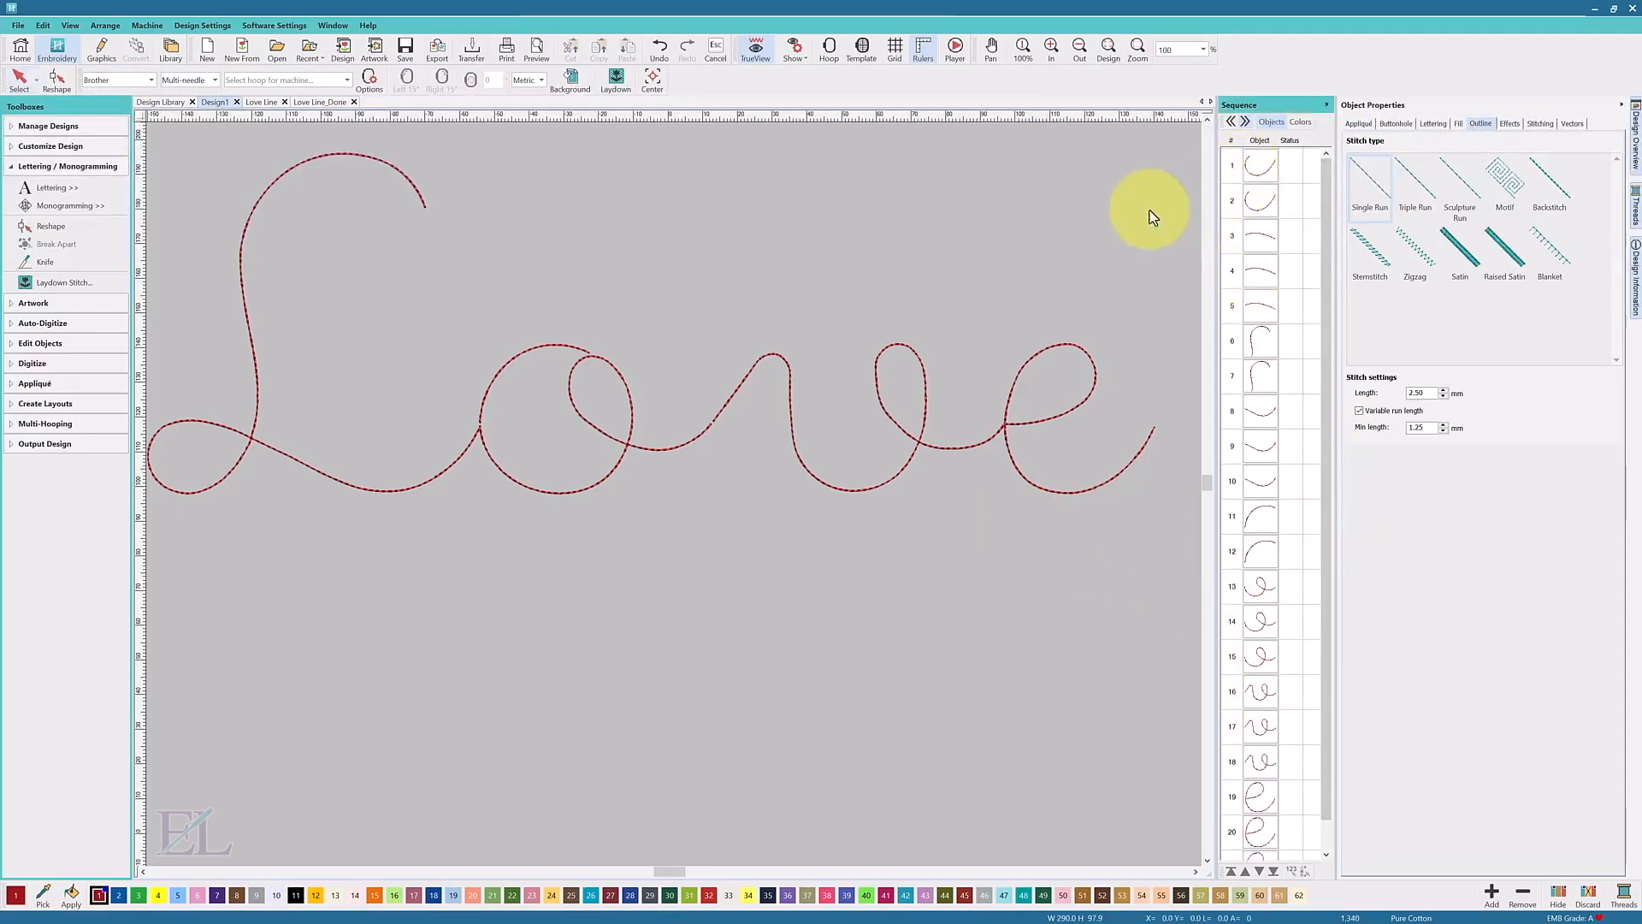
click(869, 138)
key(t)
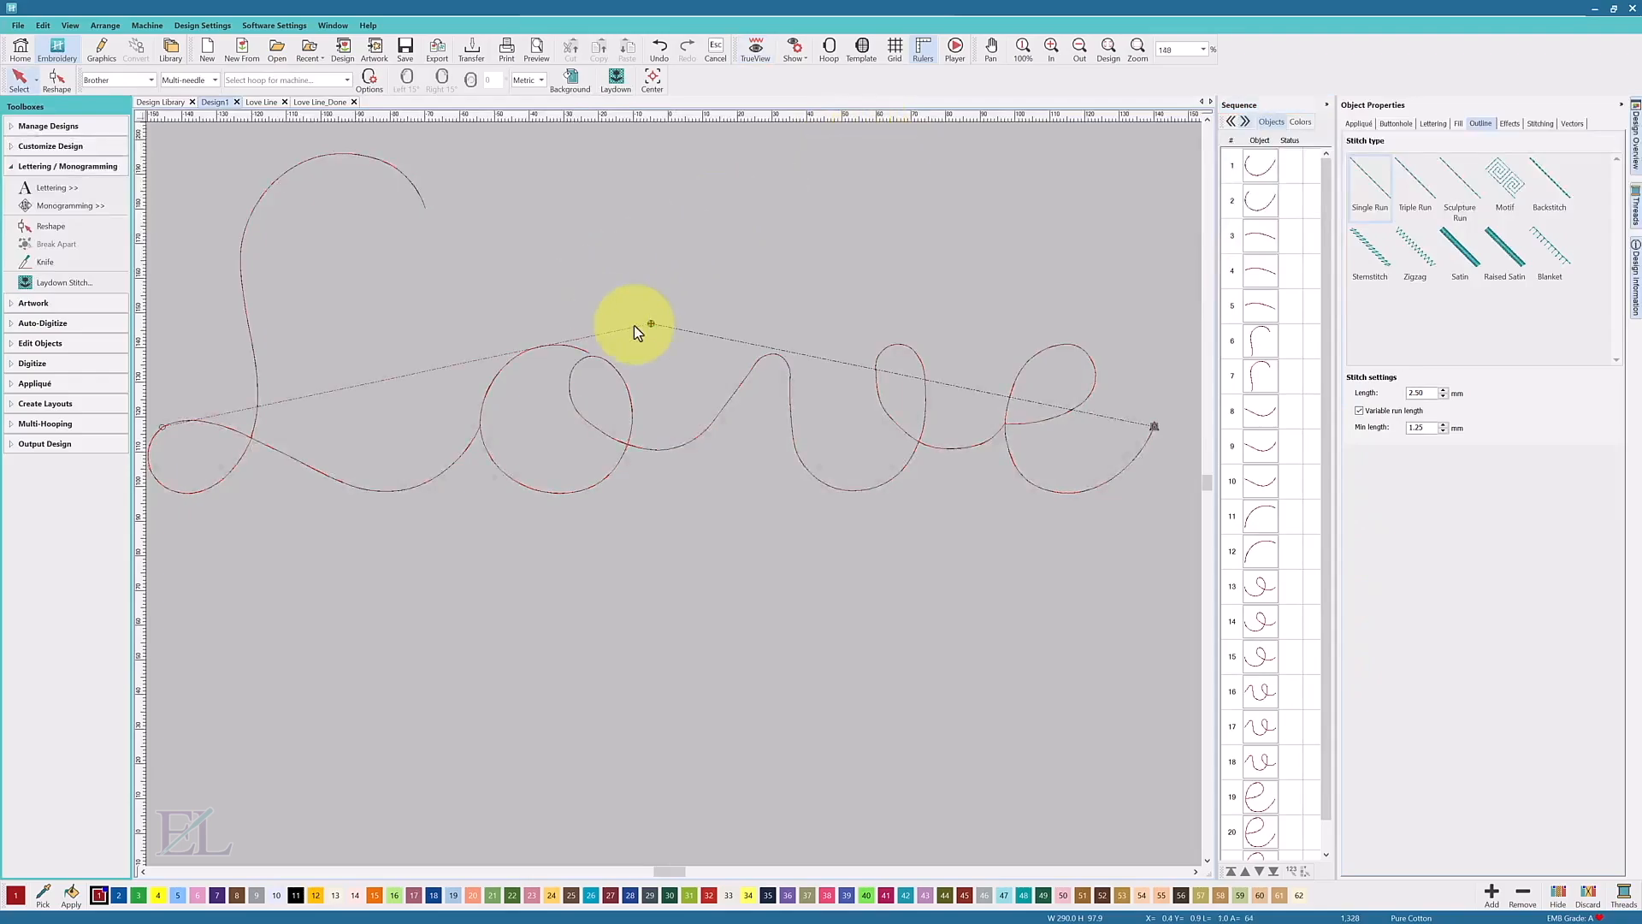
Step: Identify the L's segments and move one copy of its tall stem to the start of the stitching sequence
click(1262, 165)
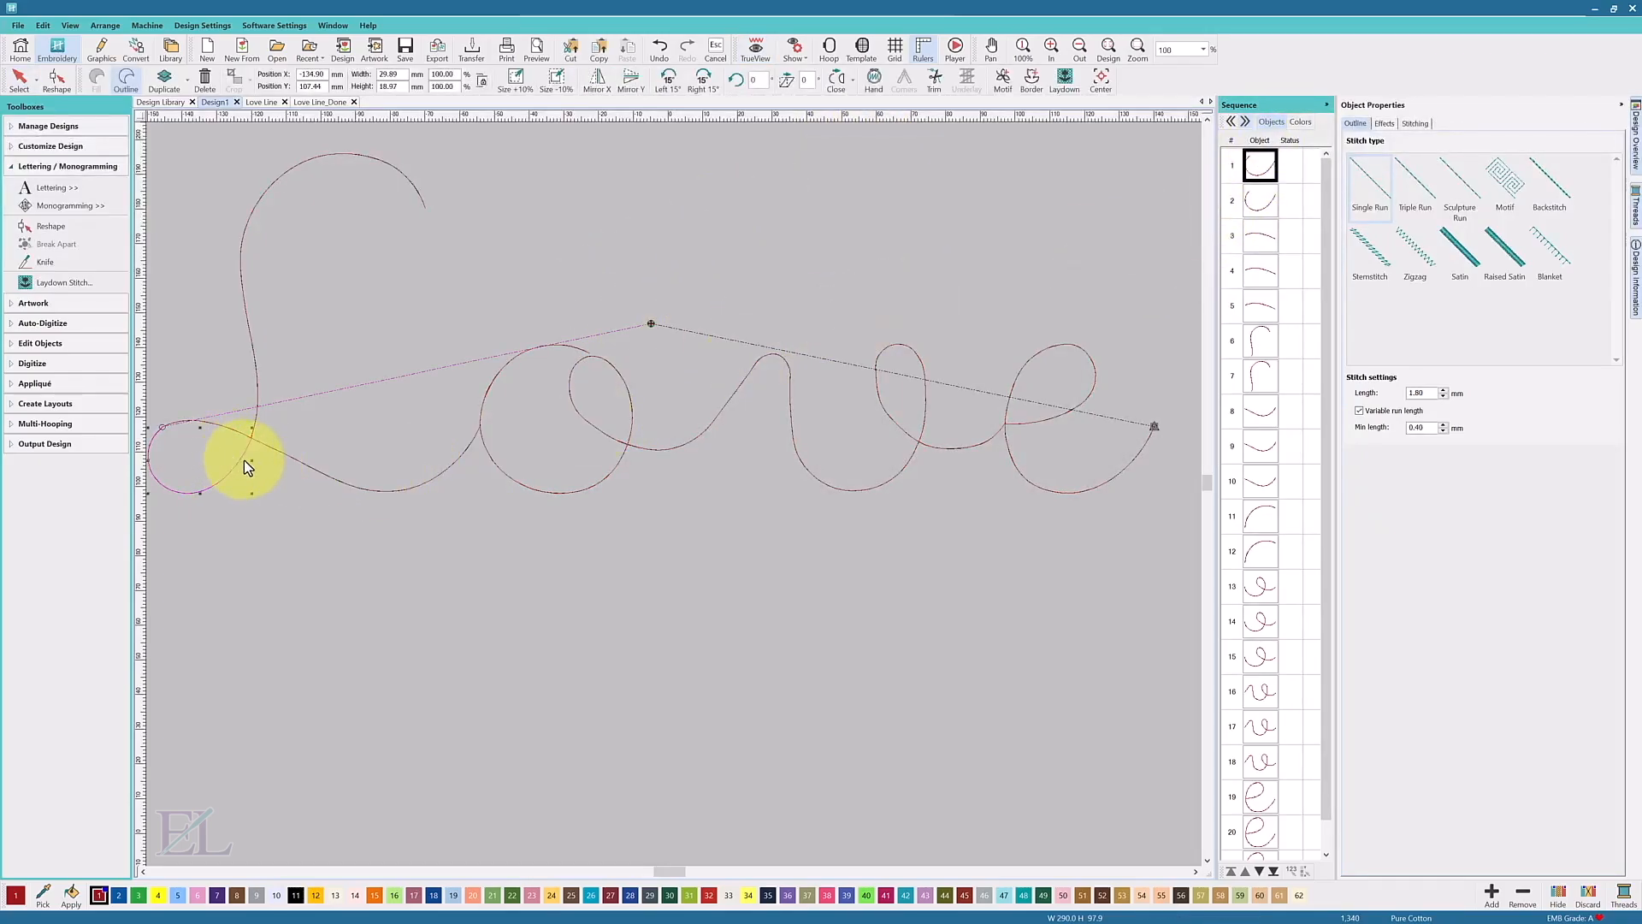
click(1258, 239)
click(1267, 342)
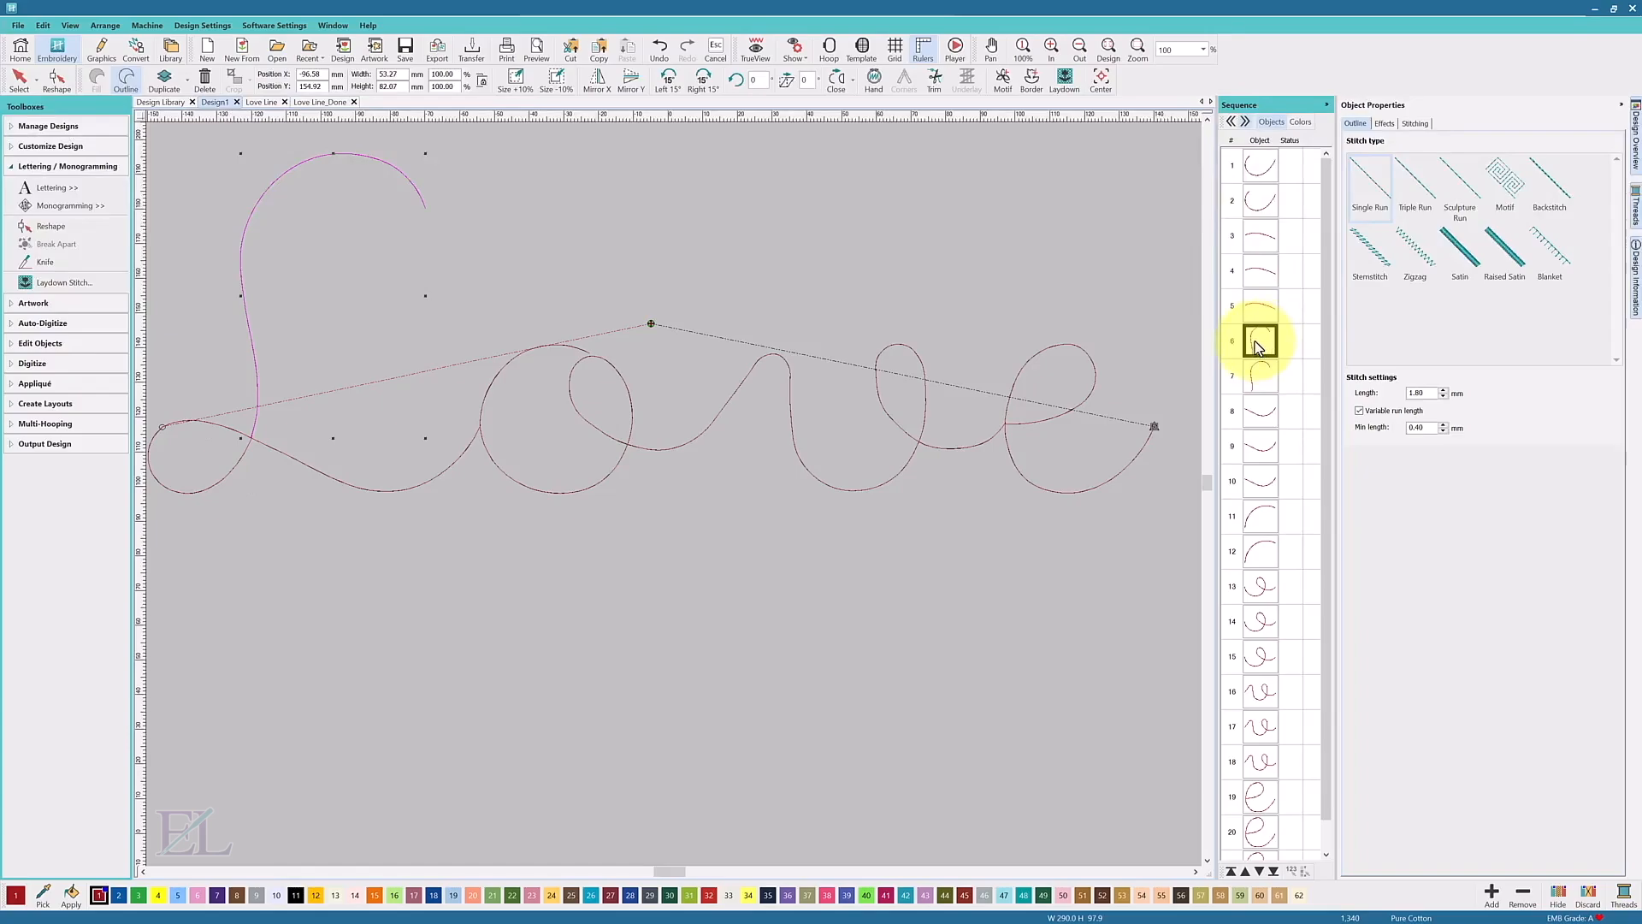
drag(1267, 343, 1265, 246)
Step: Delete the duplicate copies of the L's lower loop, short crossing arc and tall stem, keeping one of each
click(1259, 208)
key(Delete)
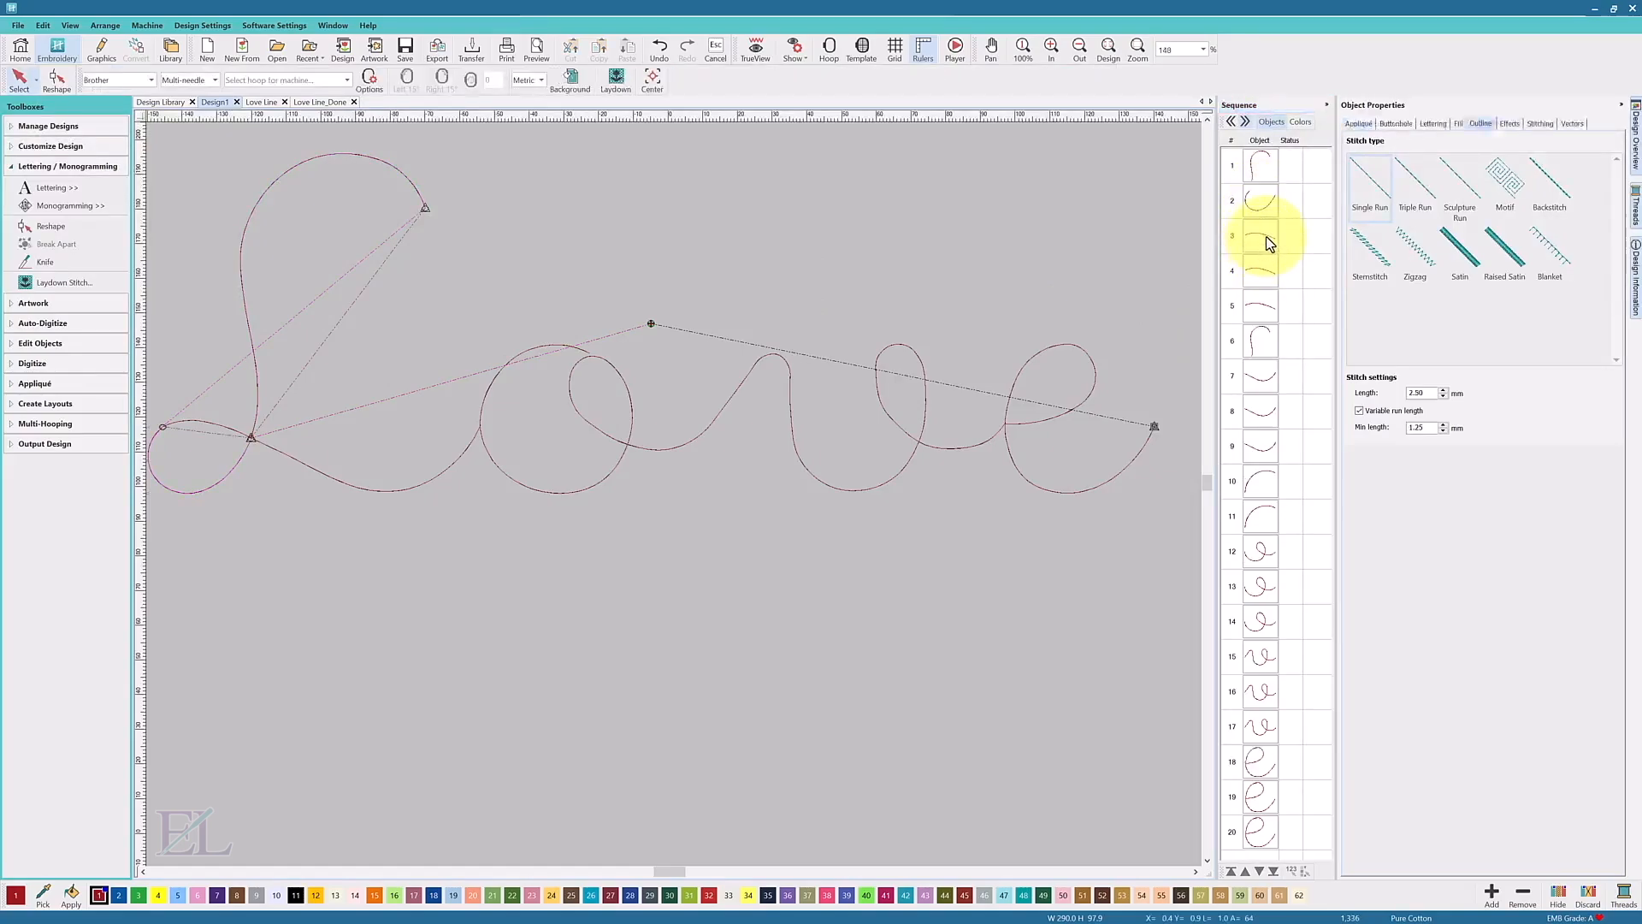
click(1265, 239)
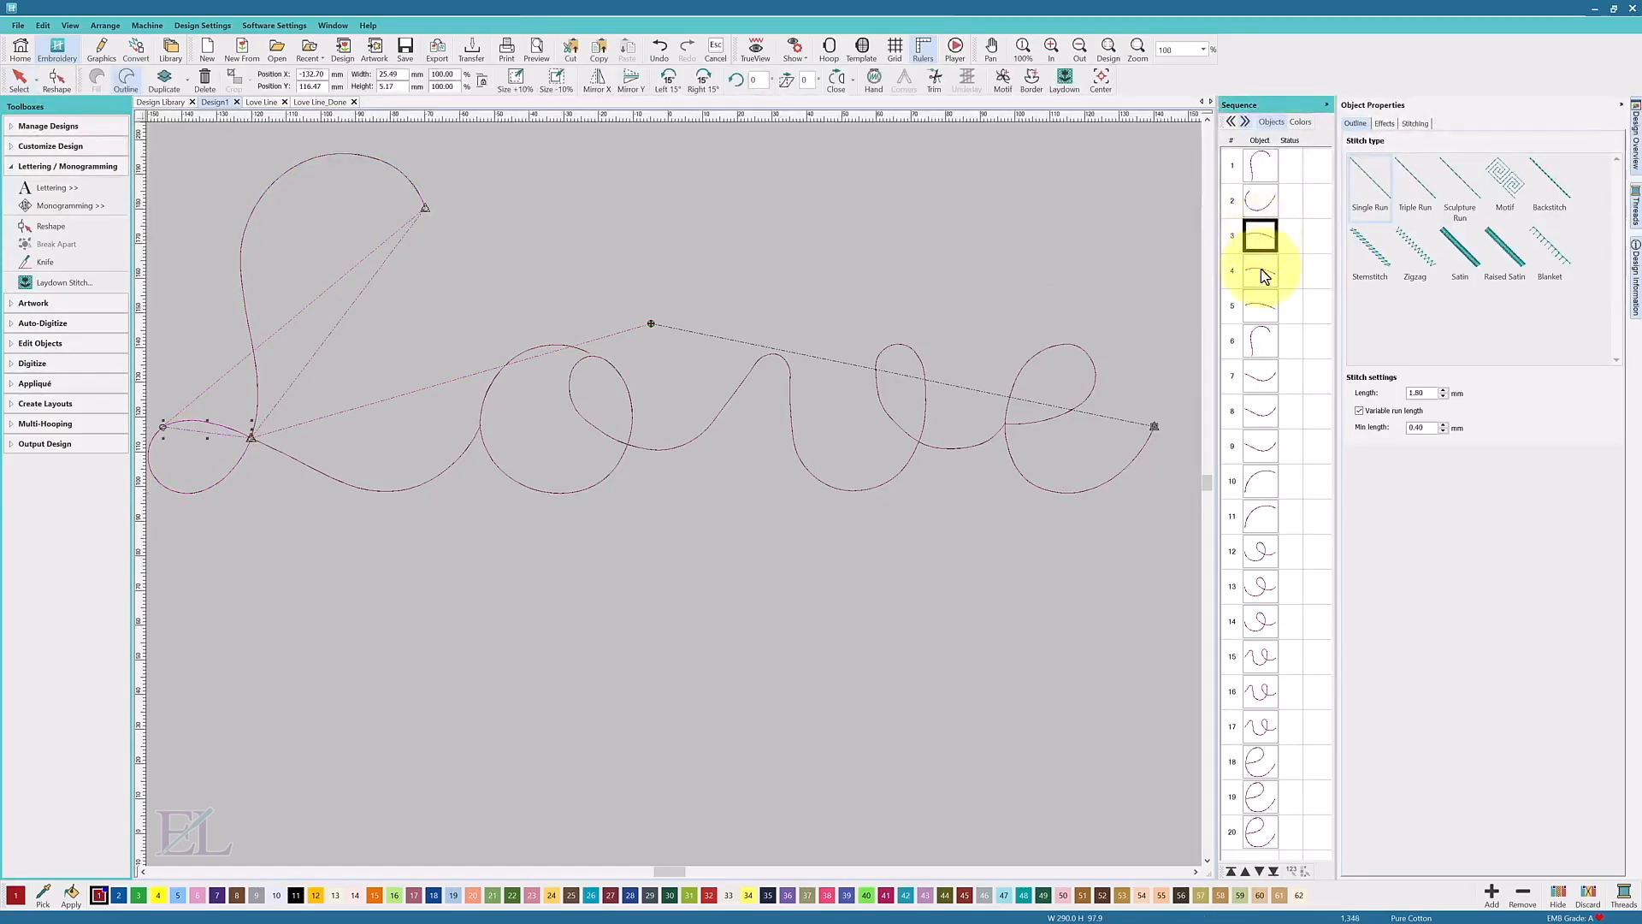
key(Delete)
click(1264, 280)
key(Delete)
click(1261, 272)
key(Delete)
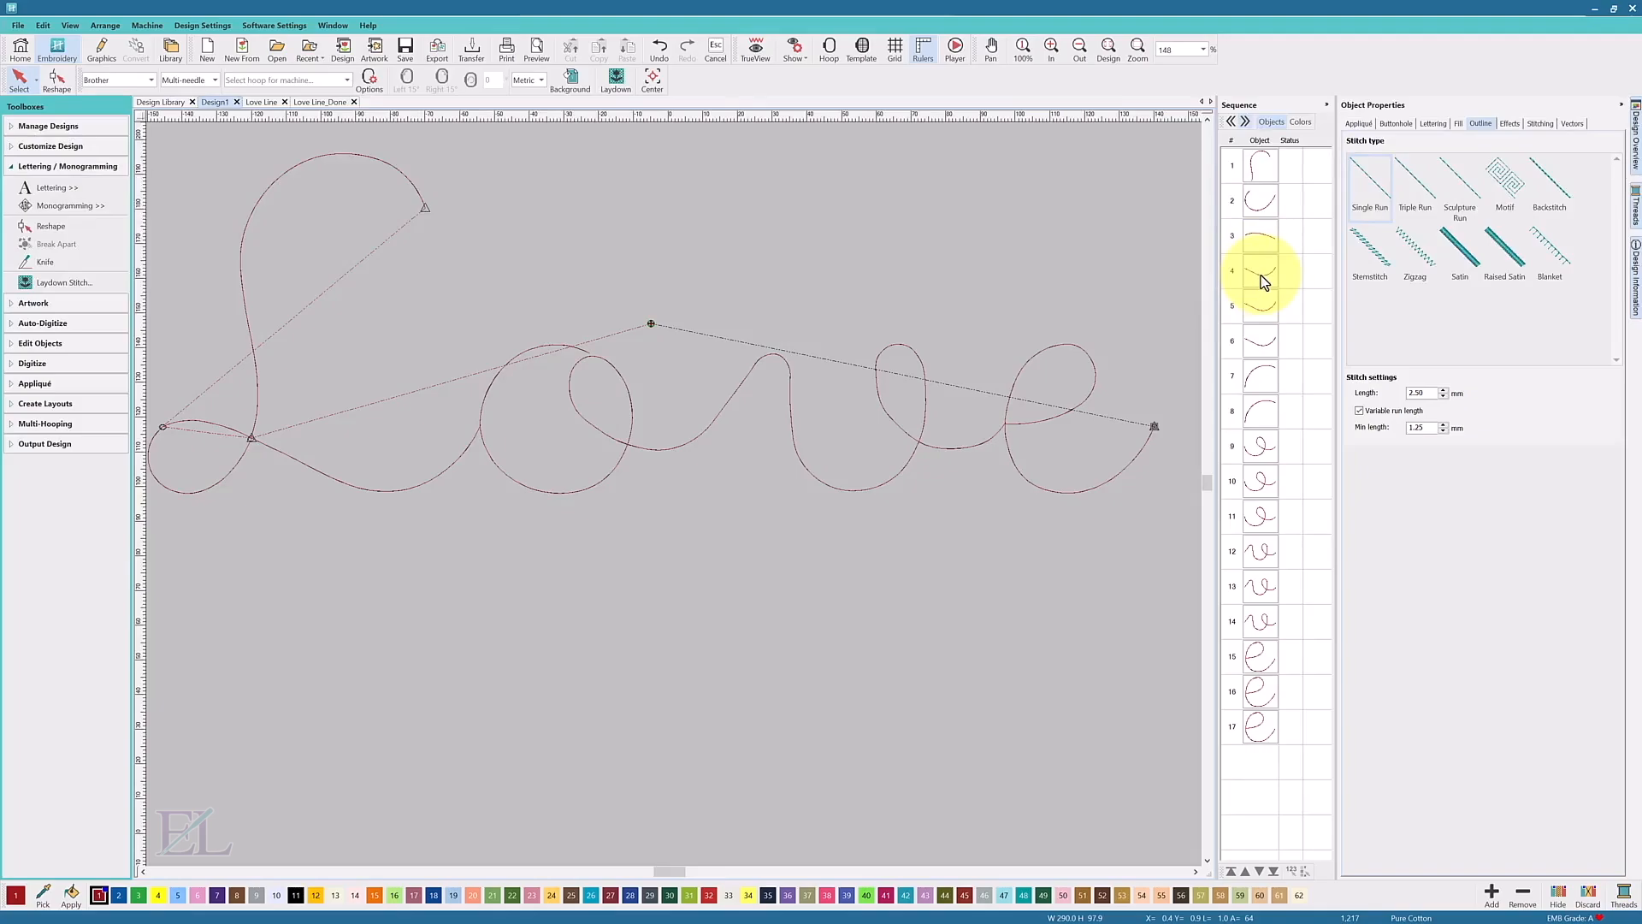
Step: Delete the two extra copies of the L's tail that leads into the o
click(1263, 276)
key(Delete)
click(1266, 311)
key(Delete)
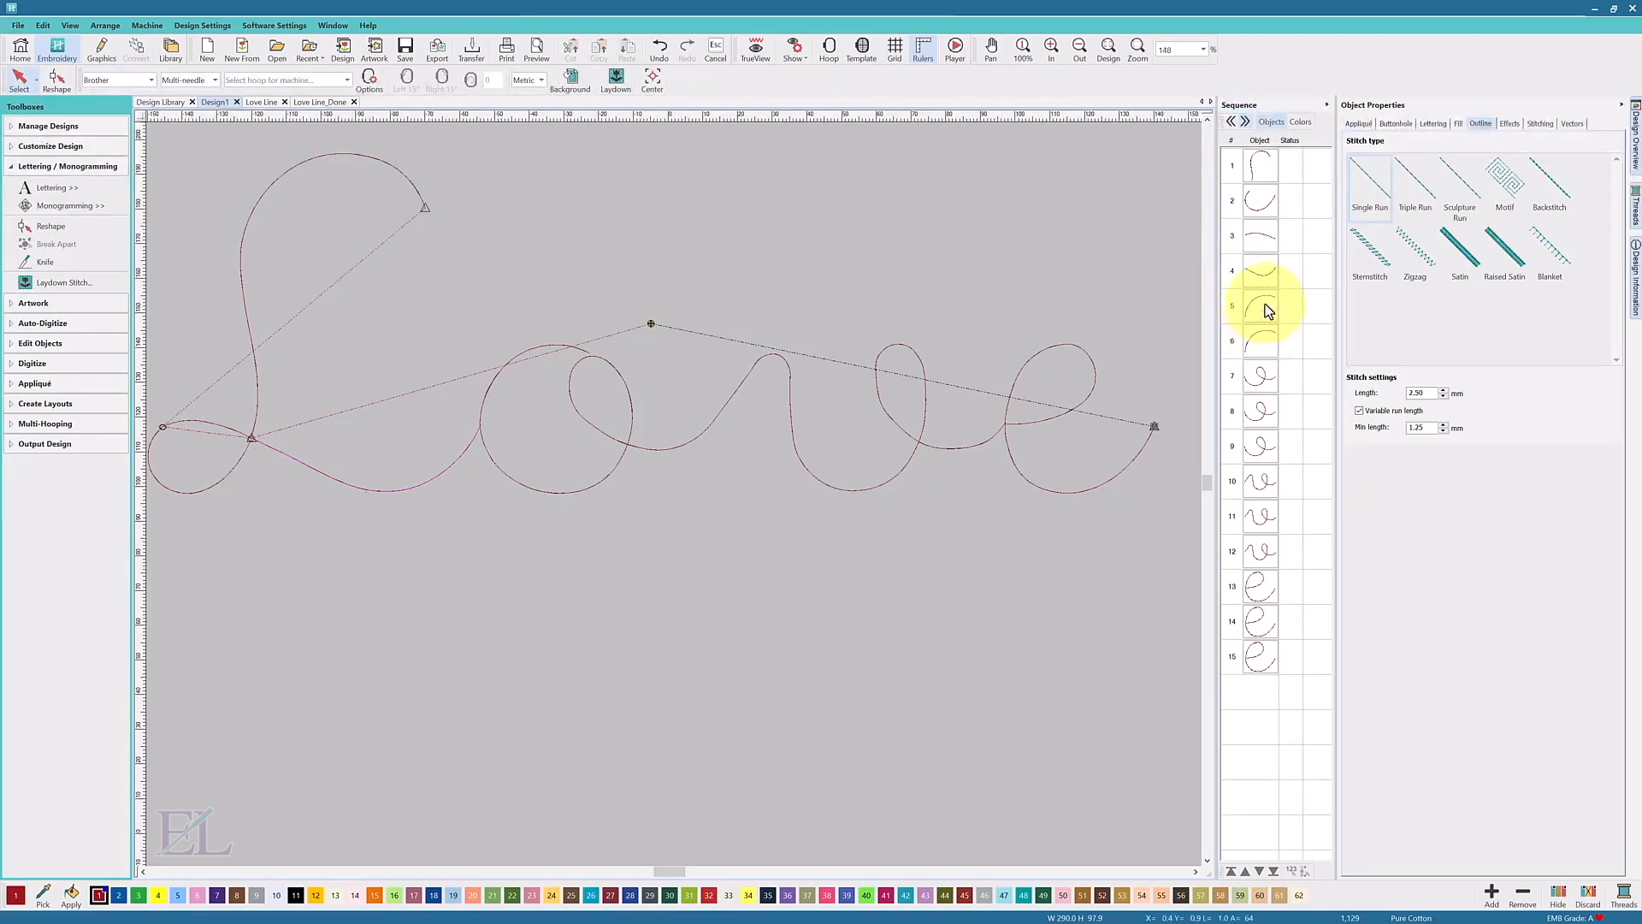
Step: Check the o's upper arc and delete the two duplicate copies of the o's main body
click(1266, 310)
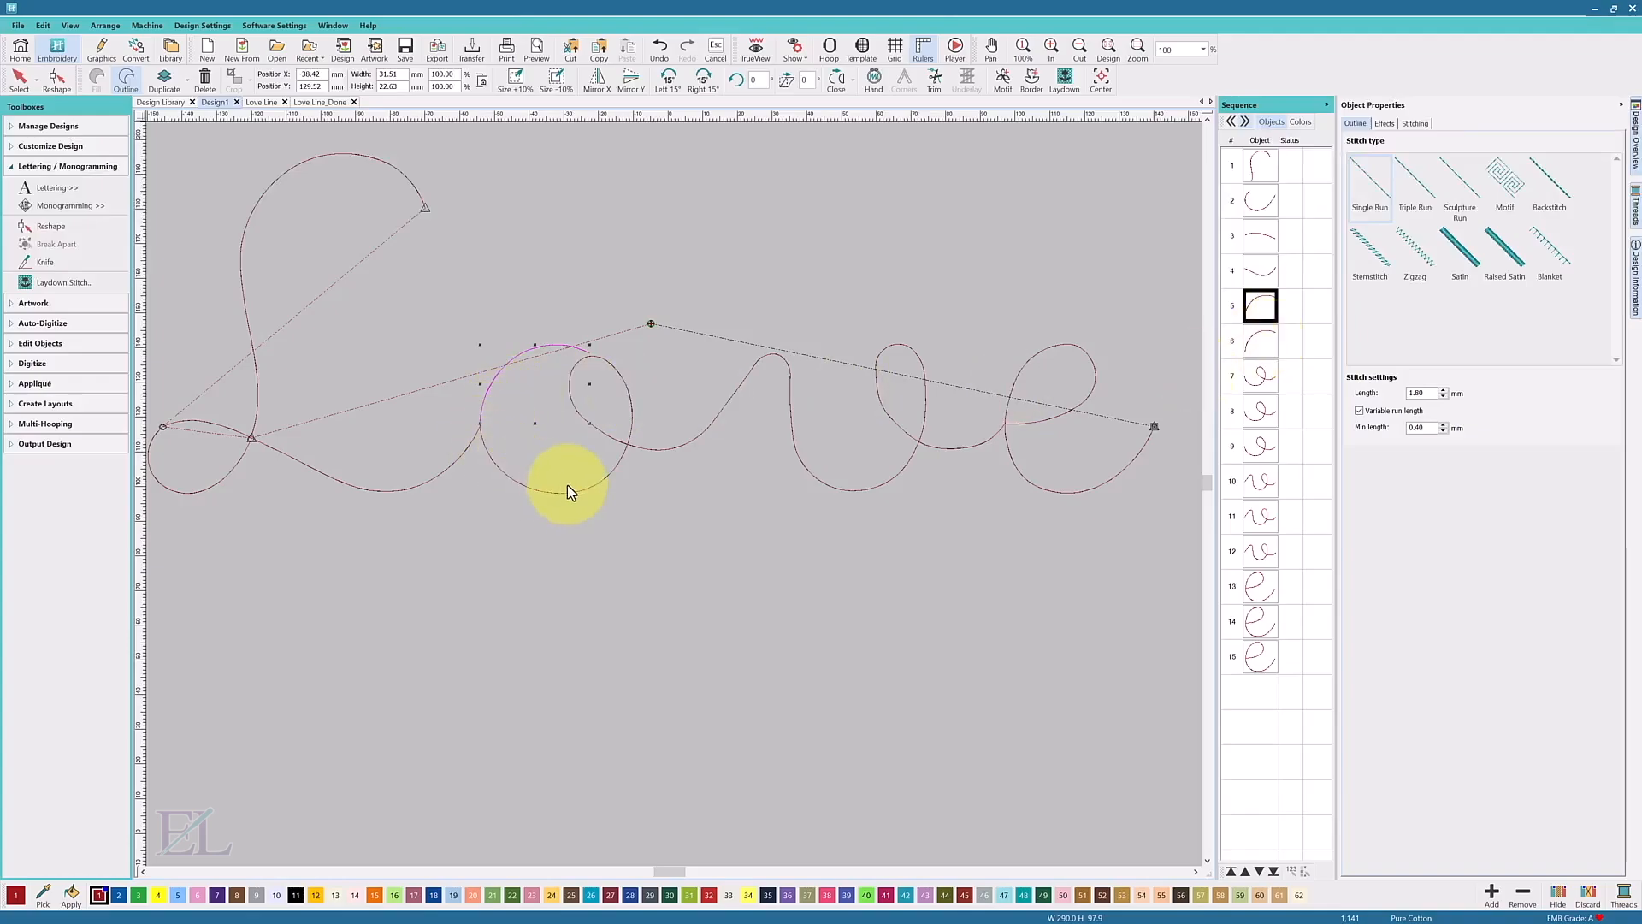
click(1261, 413)
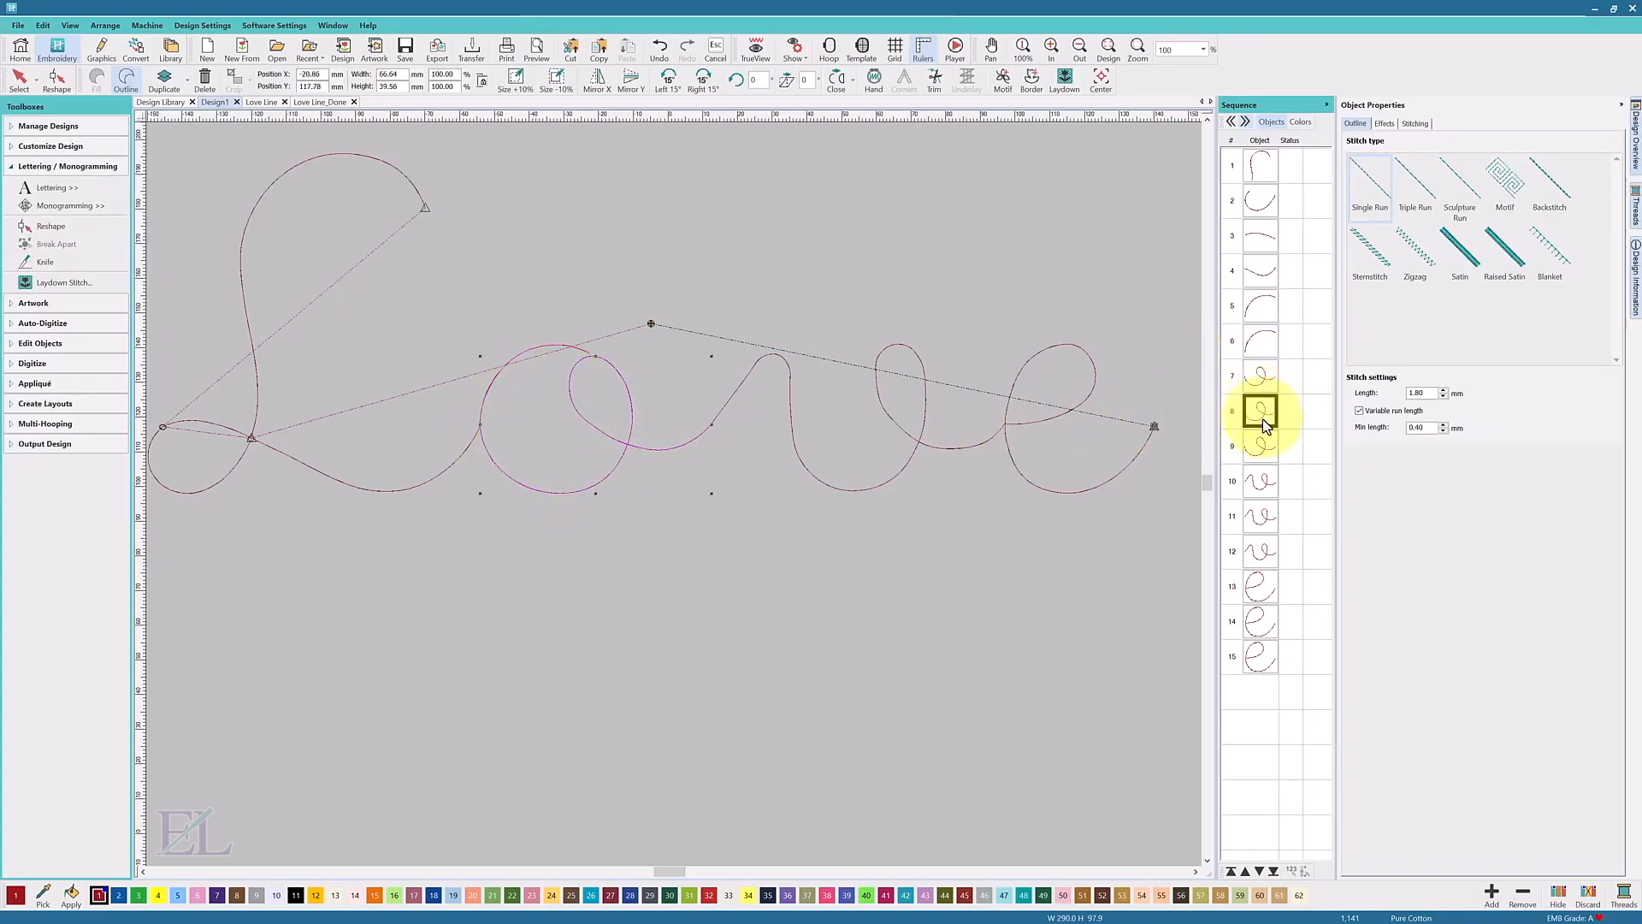
key(Delete)
click(1262, 414)
key(Delete)
Step: Delete the duplicate copies of the v and the e, keeping one segment of each letter
click(1261, 414)
key(Delete)
click(1260, 414)
key(Delete)
click(1255, 452)
key(Delete)
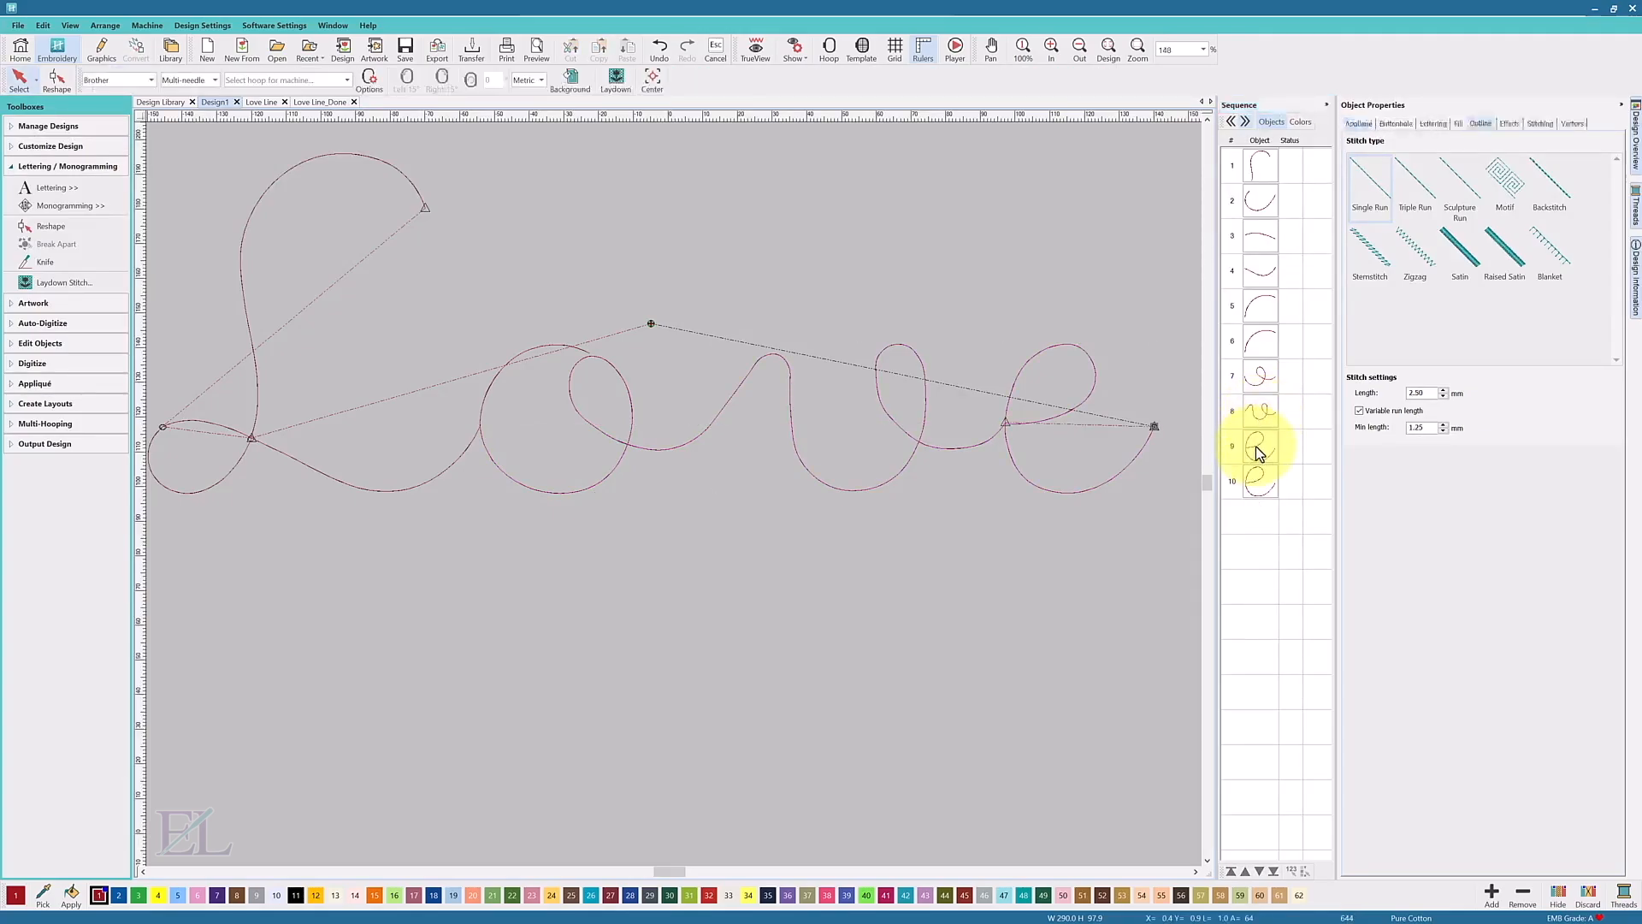
click(1259, 445)
key(Delete)
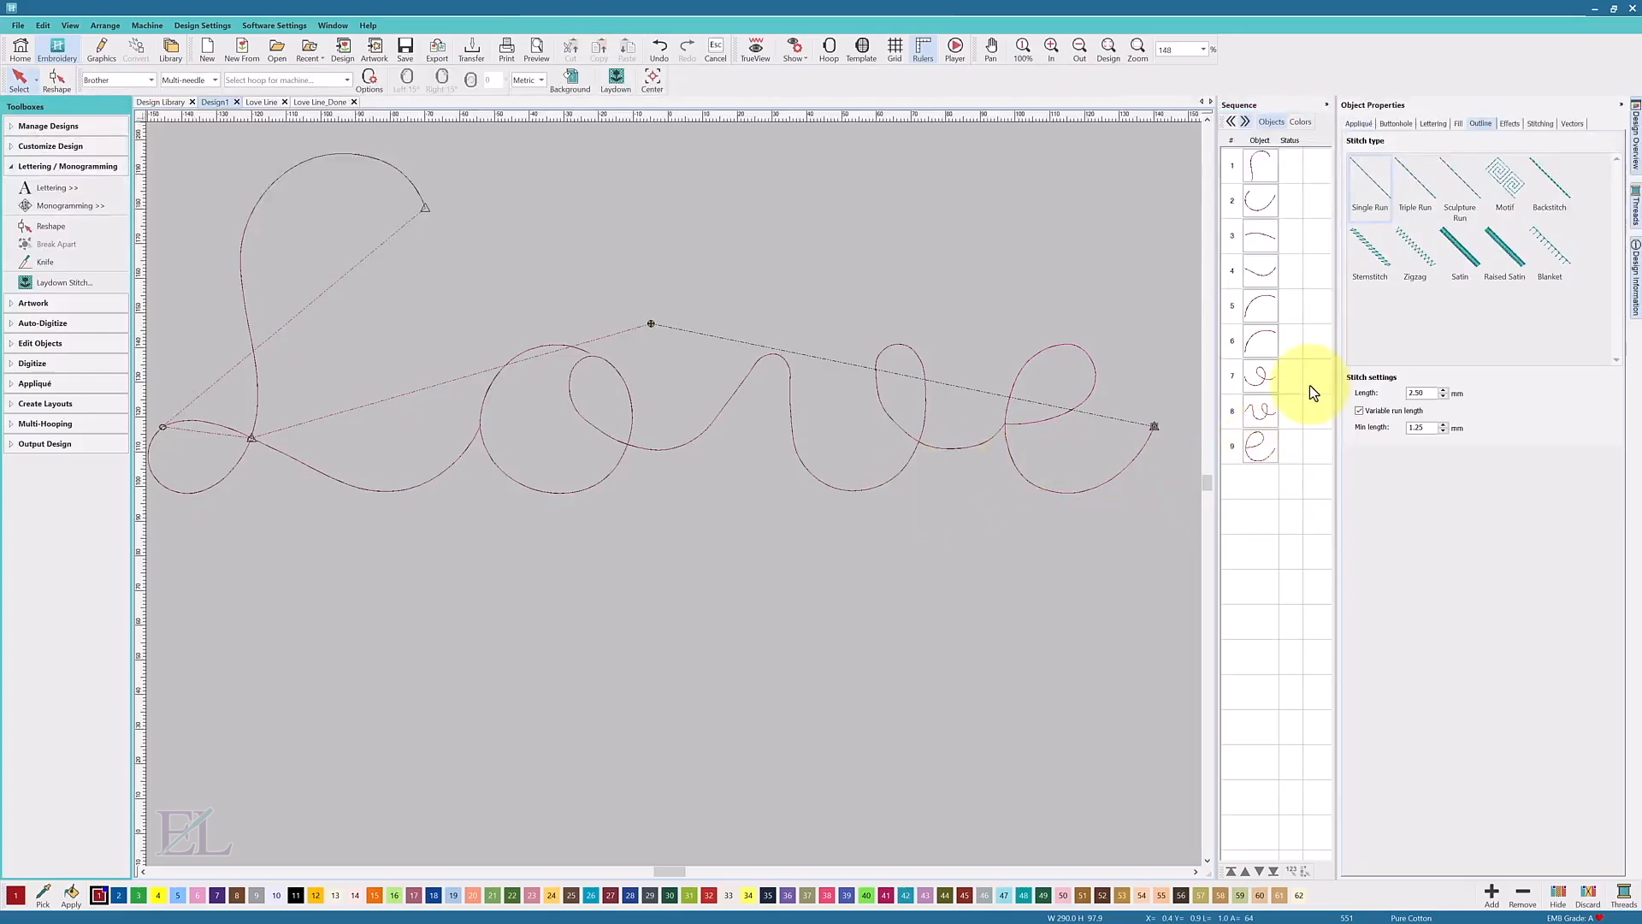
Step: Reshape the L's stem to start at its upper tip and end at its base, and start the lower loop at that base
click(1260, 167)
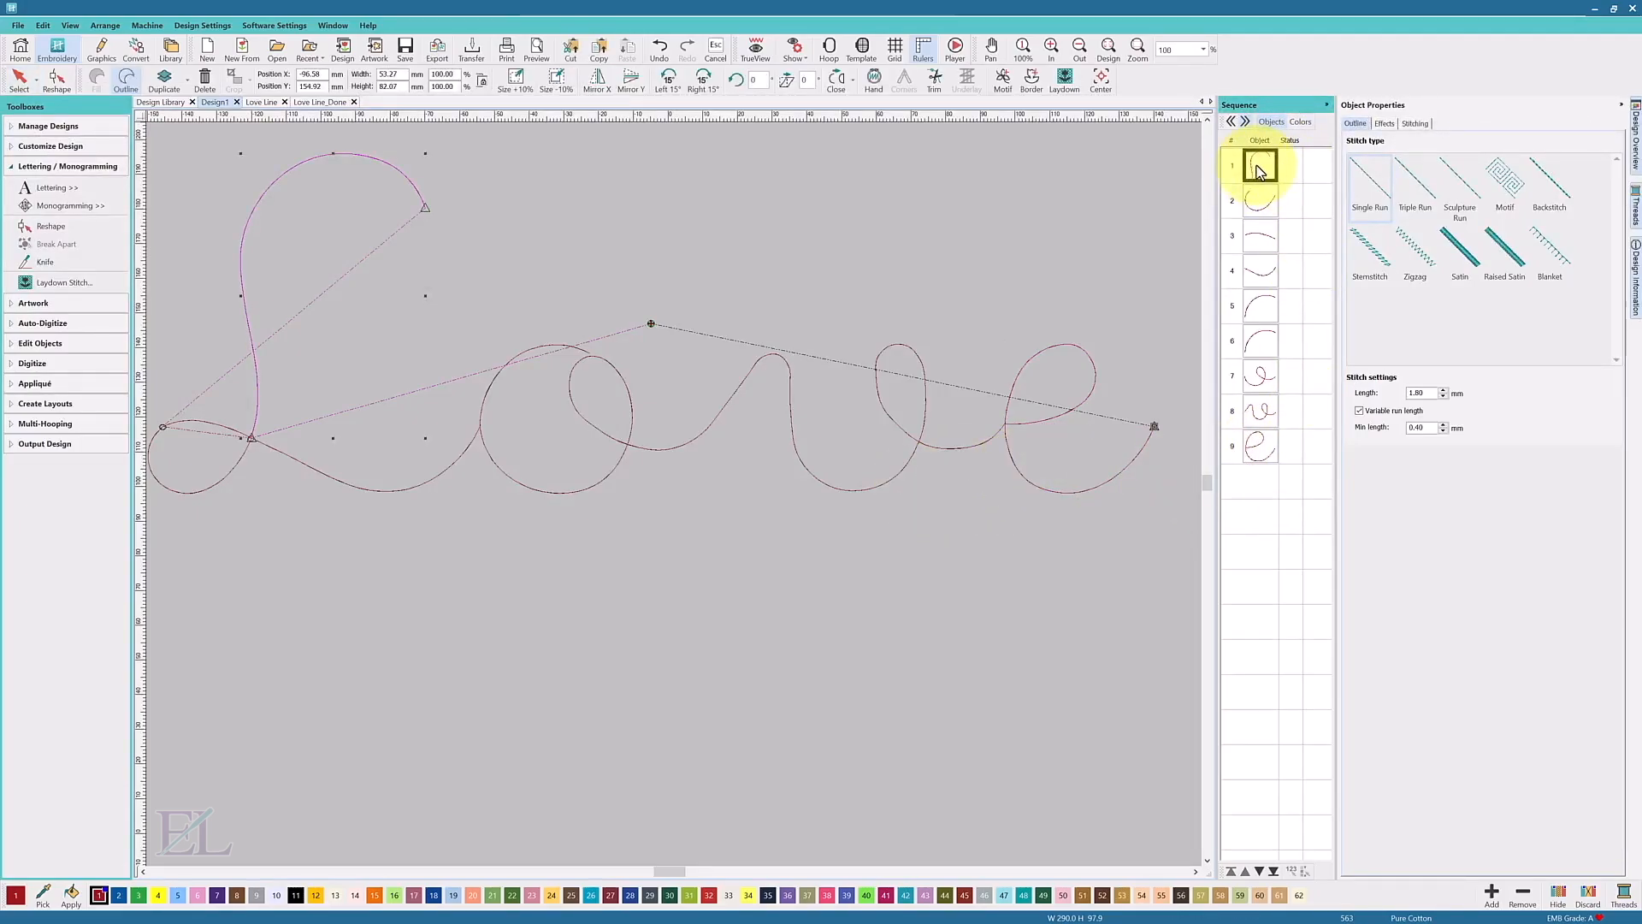
key(h)
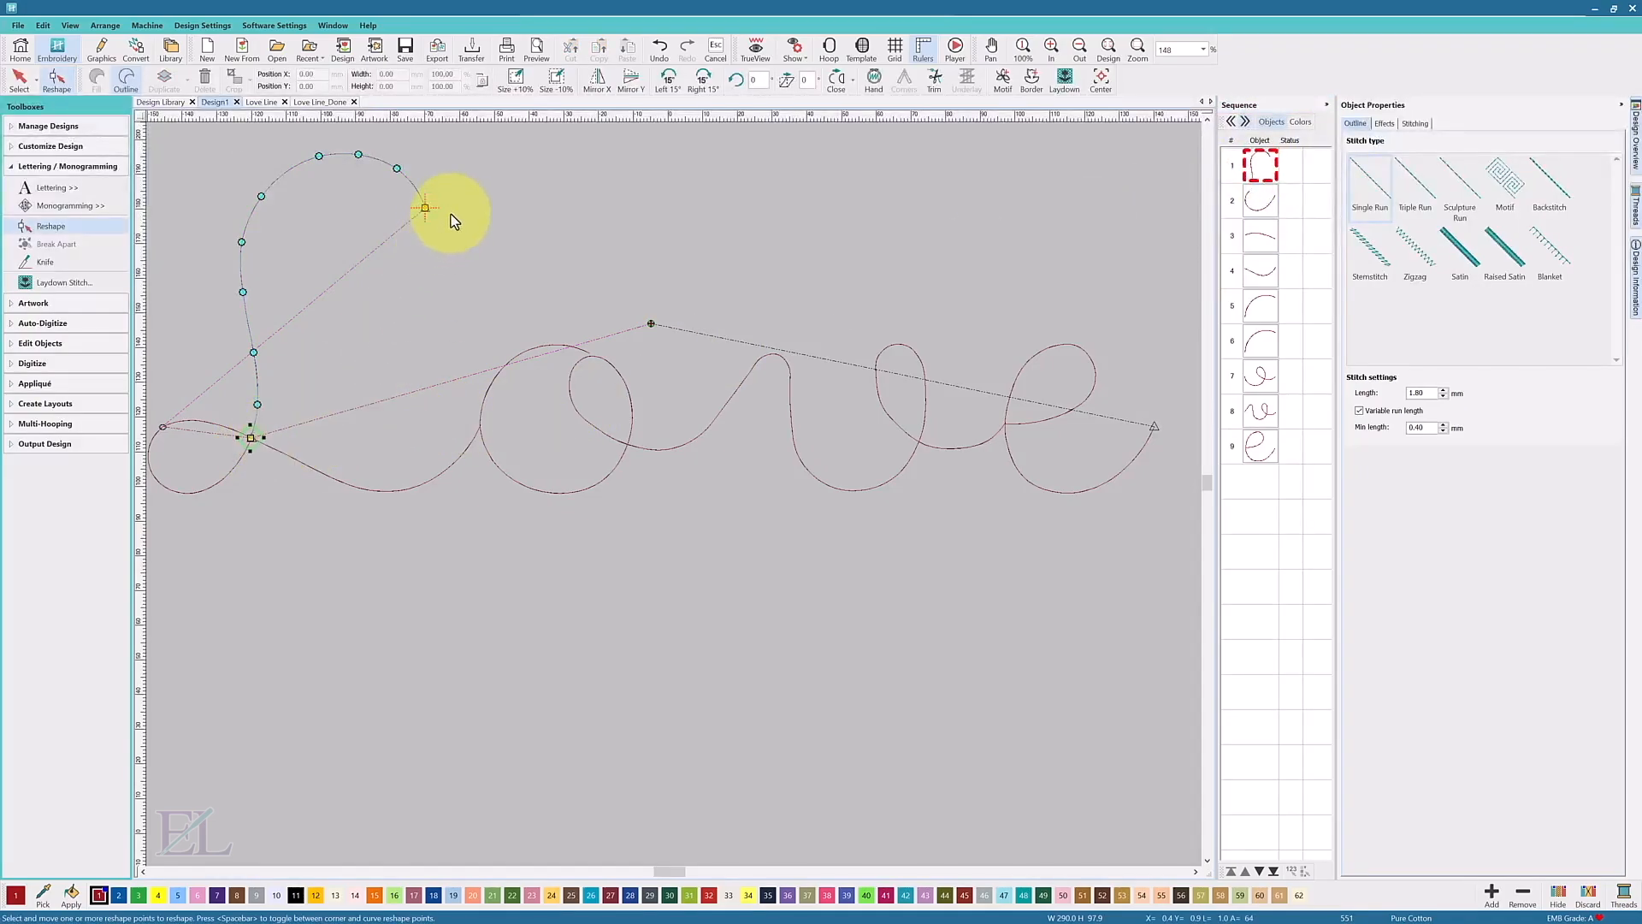
click(252, 438)
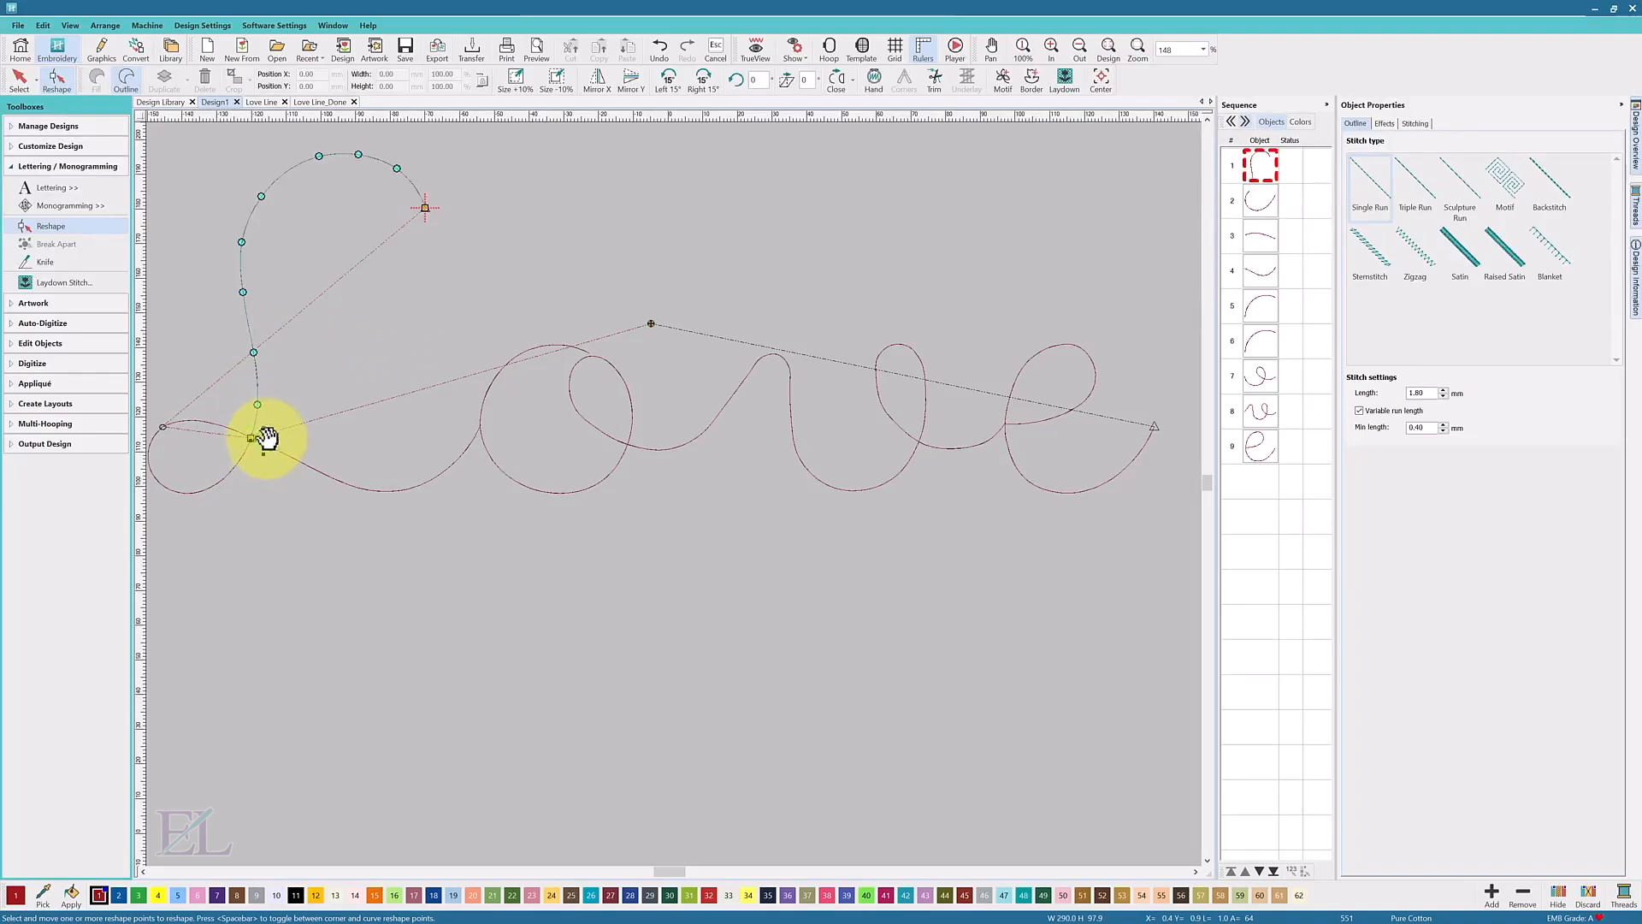
click(425, 207)
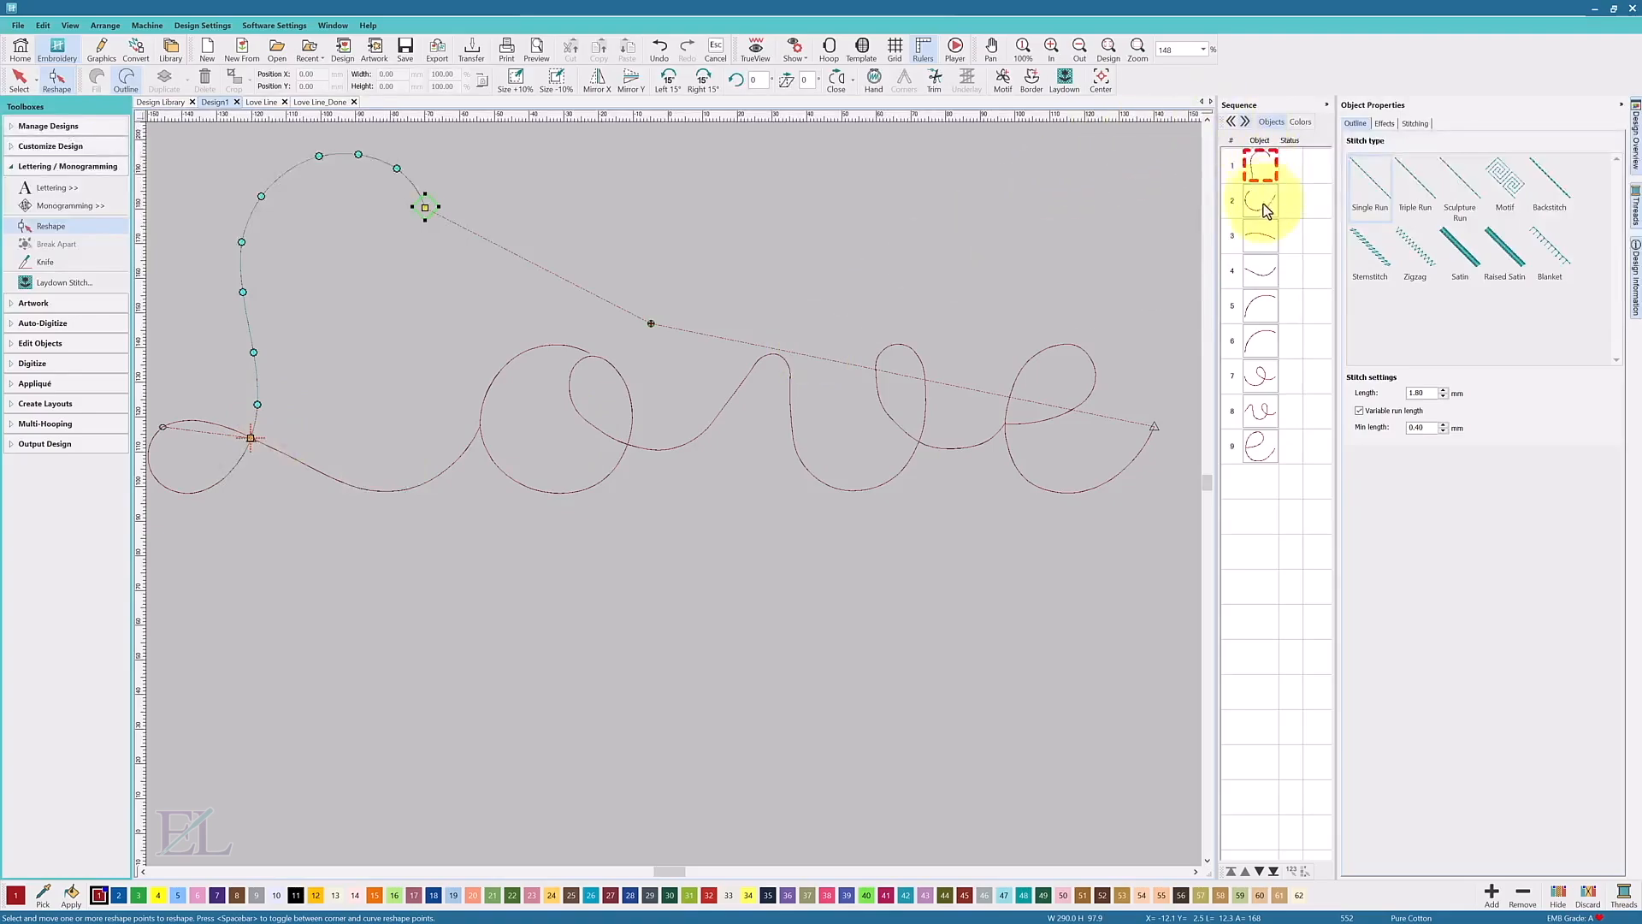
click(253, 457)
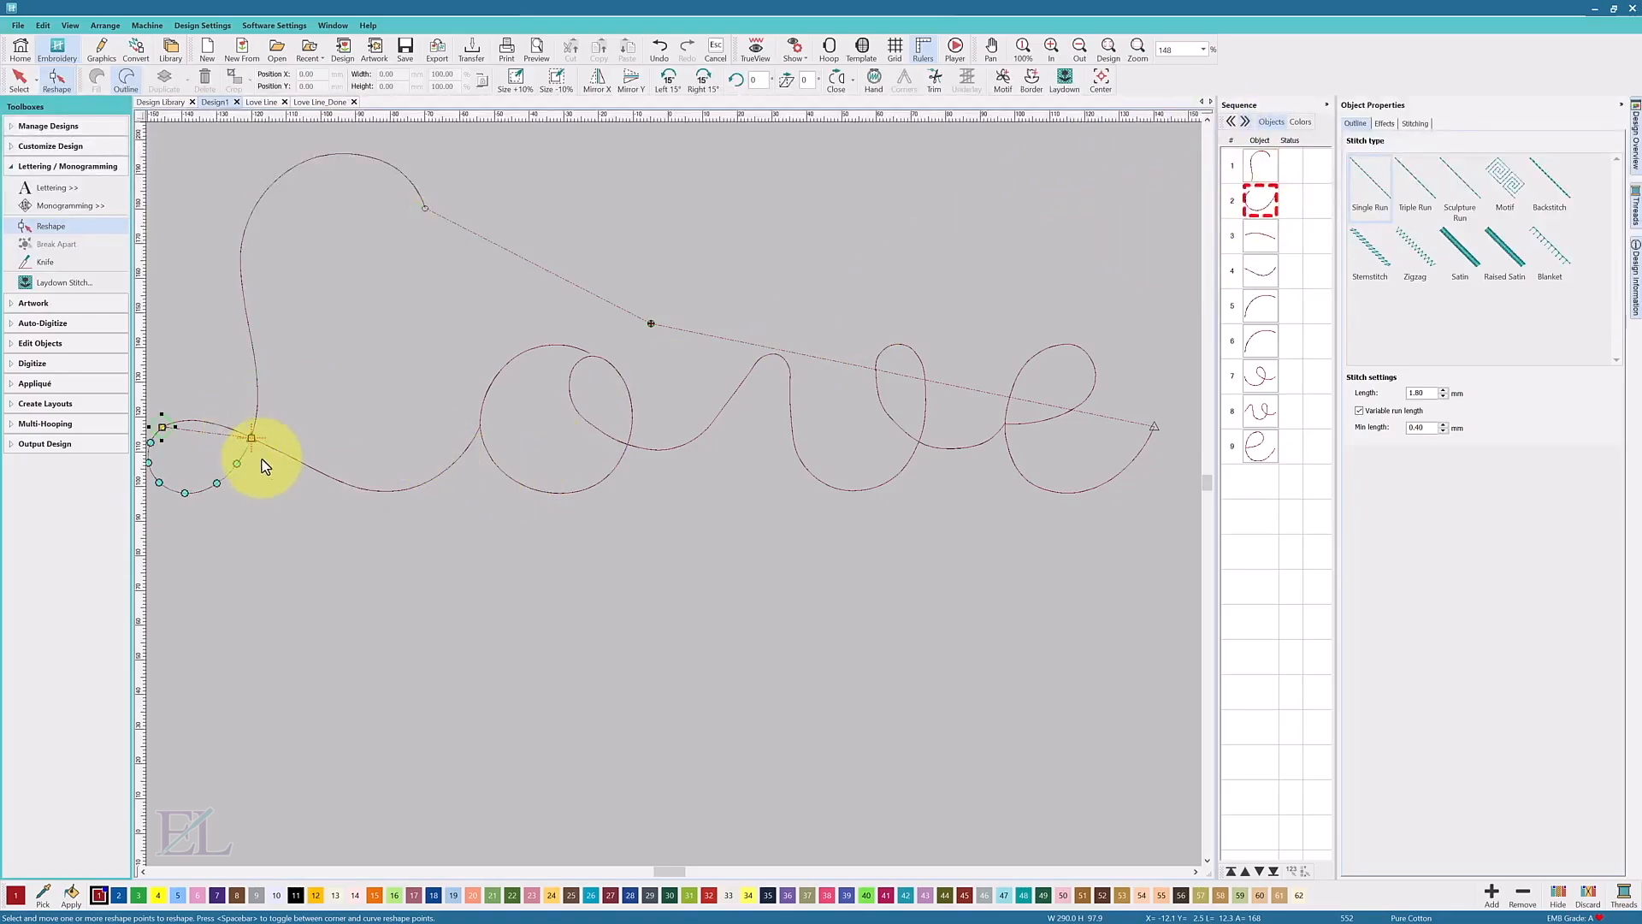
click(165, 425)
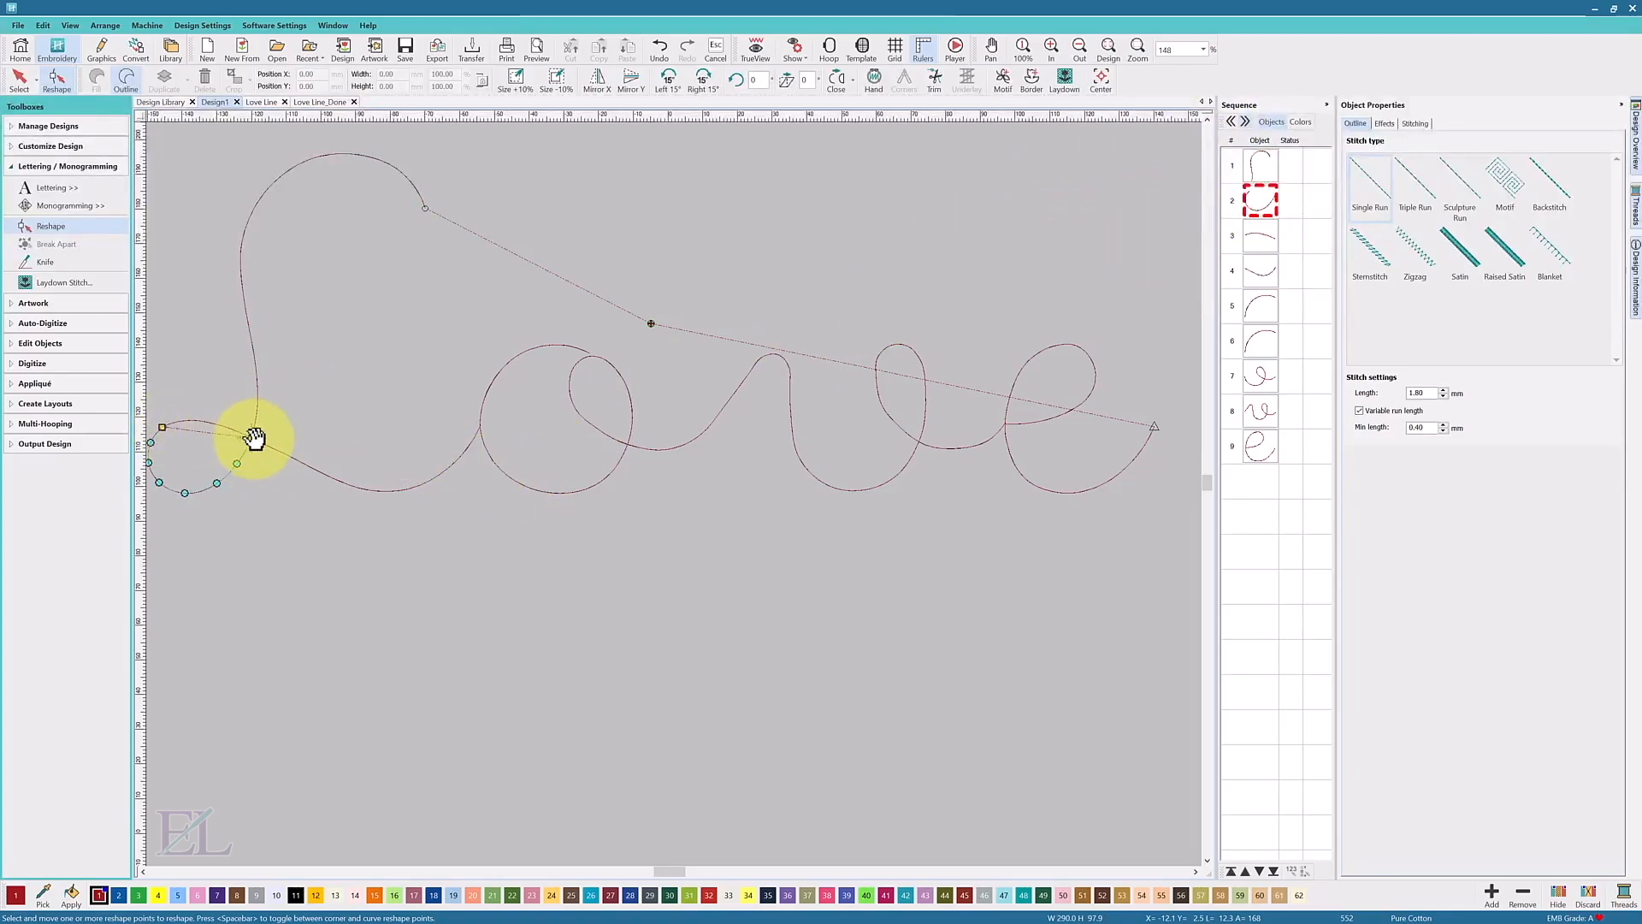
Step: Check the start and end points of each remaining segment from the L's crossing arc through the e, and deselect everything
key(Tab)
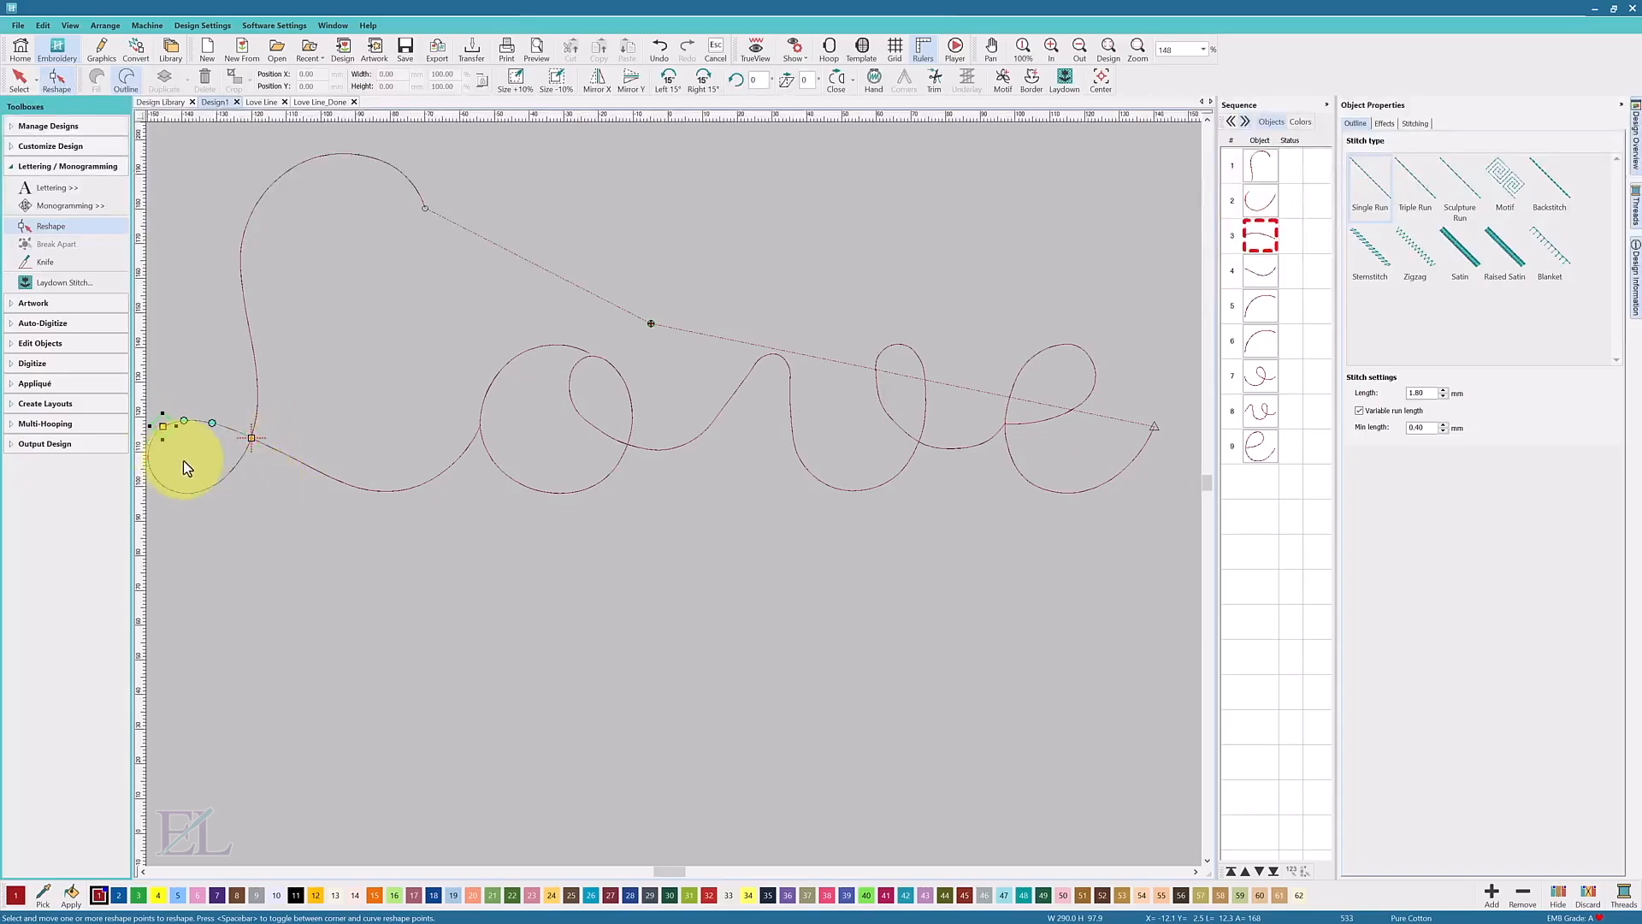
key(Tab)
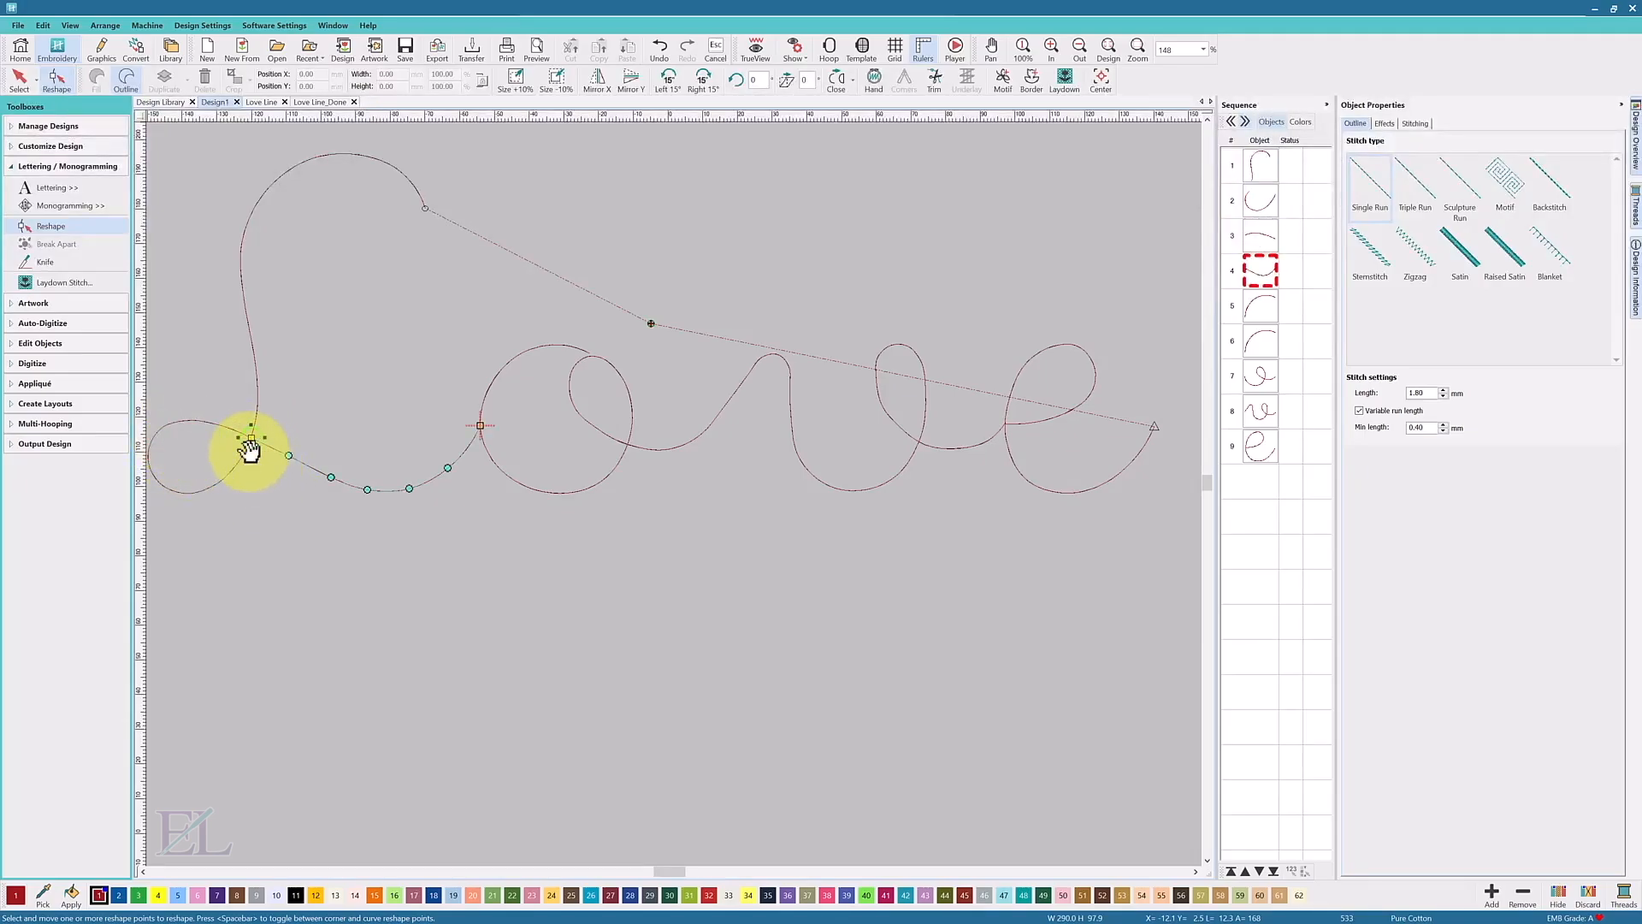
key(Tab)
key(Tab)
key(Tab)
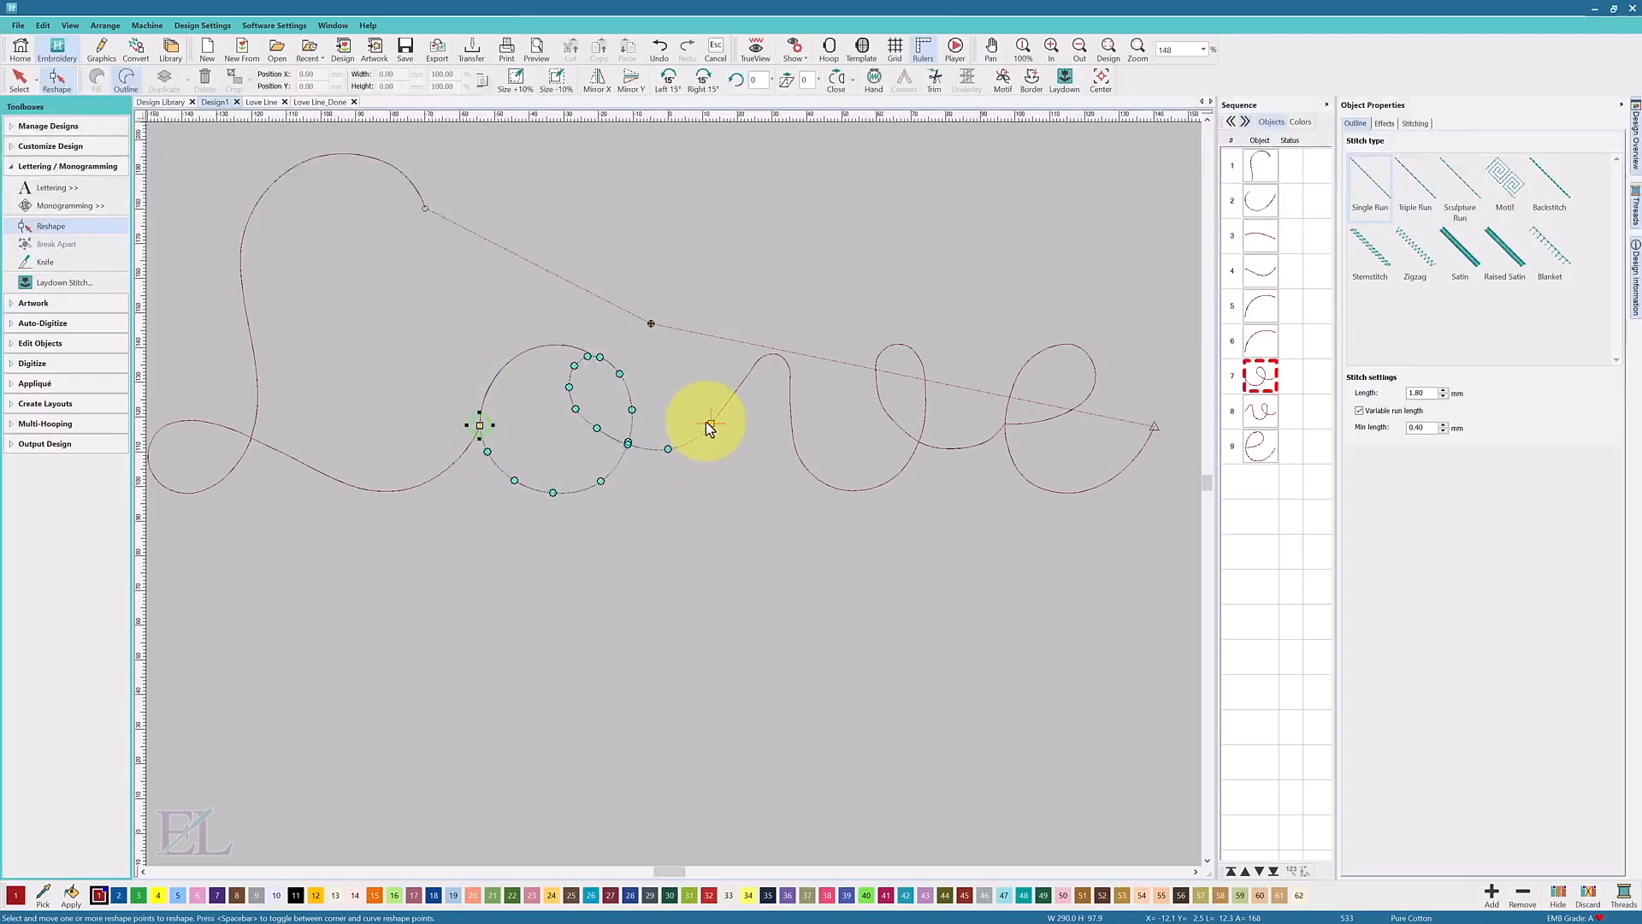
key(Tab)
key(Tab)
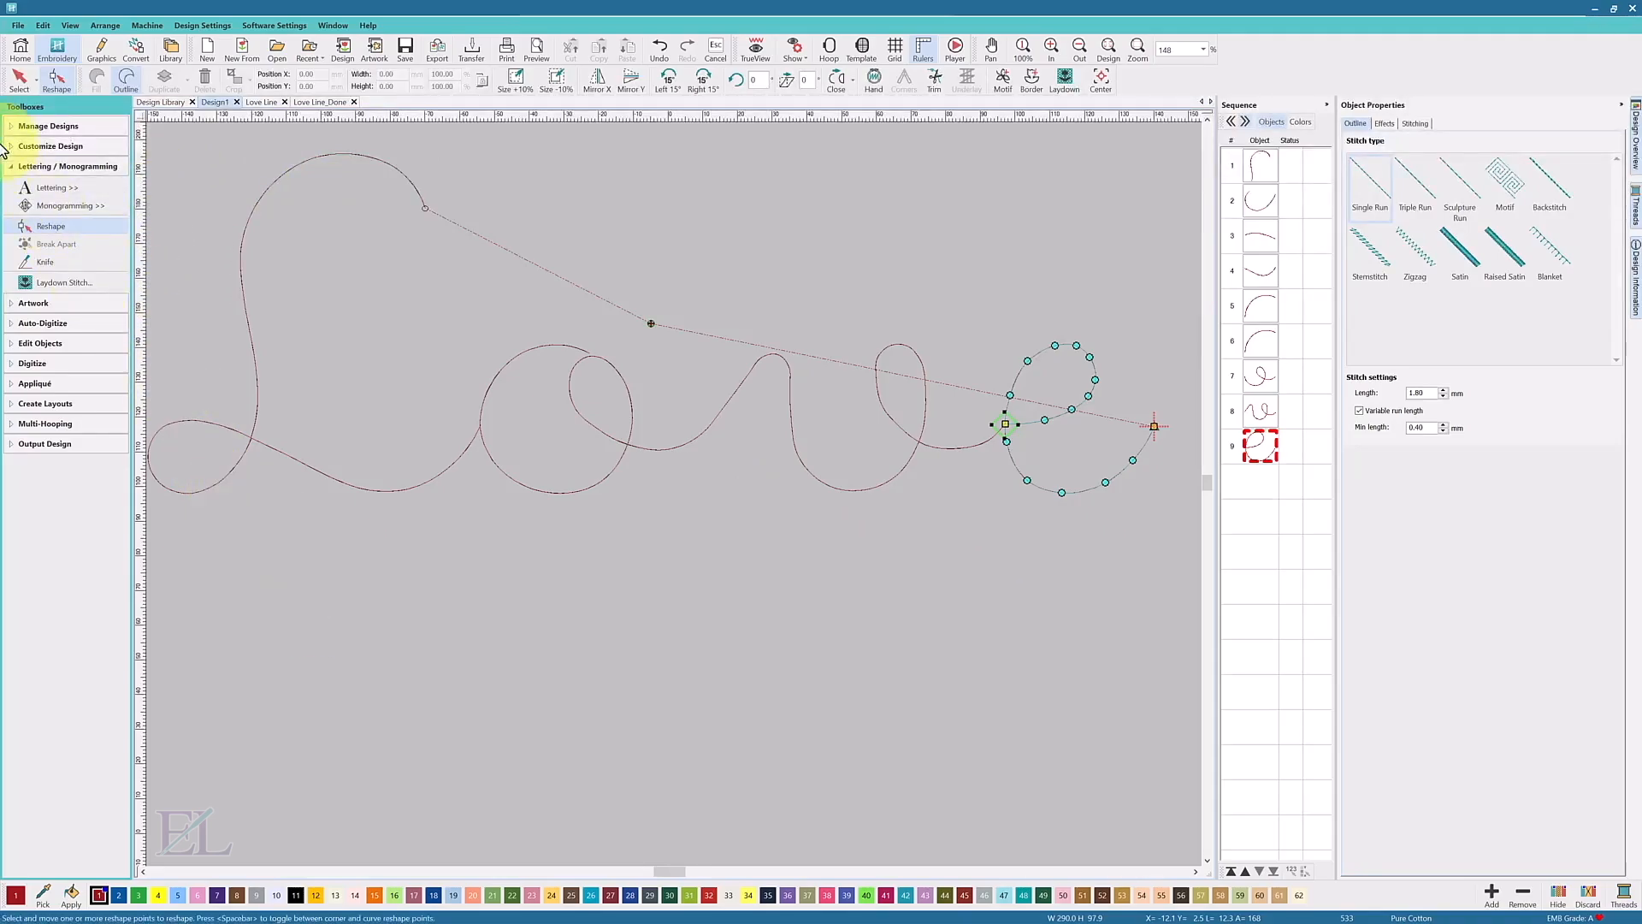
click(19, 79)
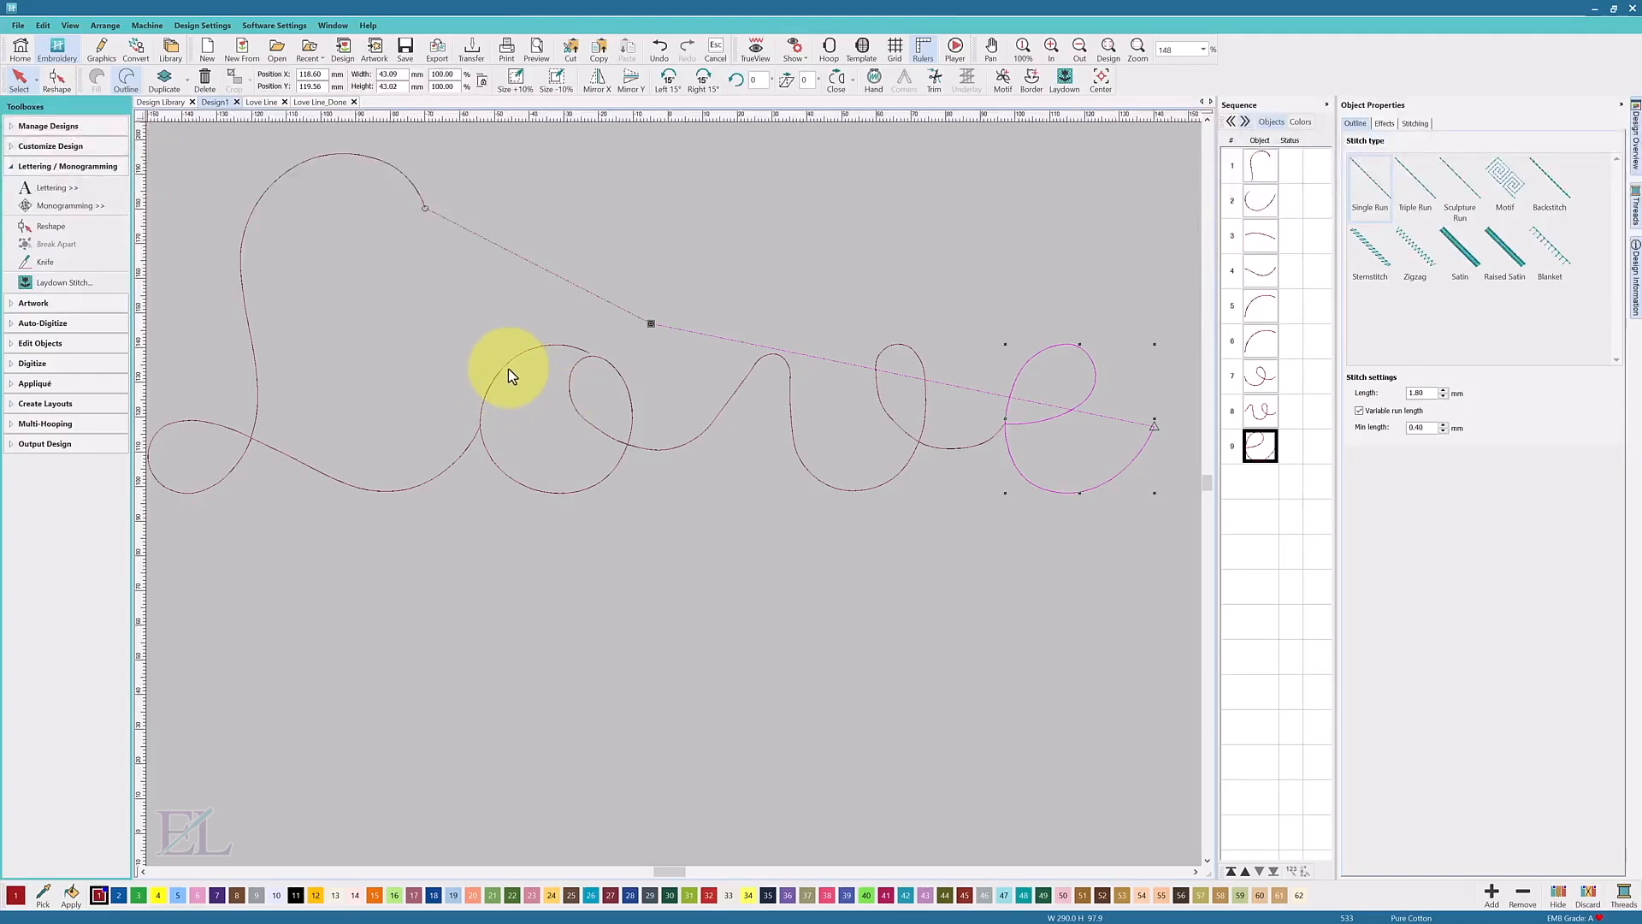
click(493, 573)
Step: Turn on TrueView and simulate the stitch-out of the whole design, scrubbing through the stitches before closing the player
click(954, 47)
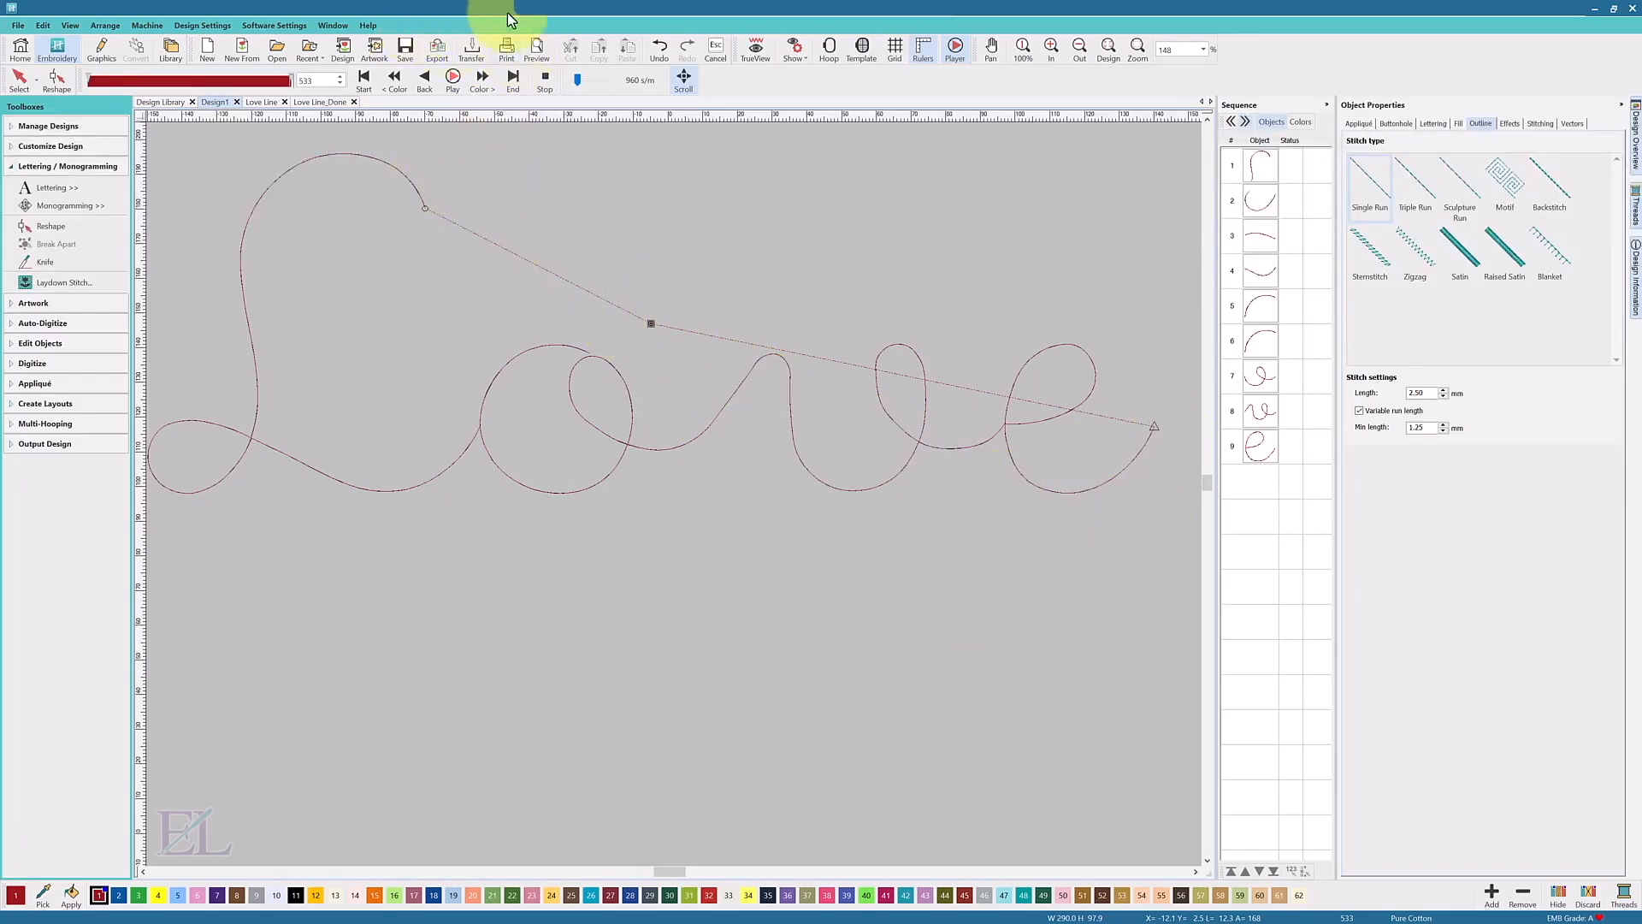
key(t)
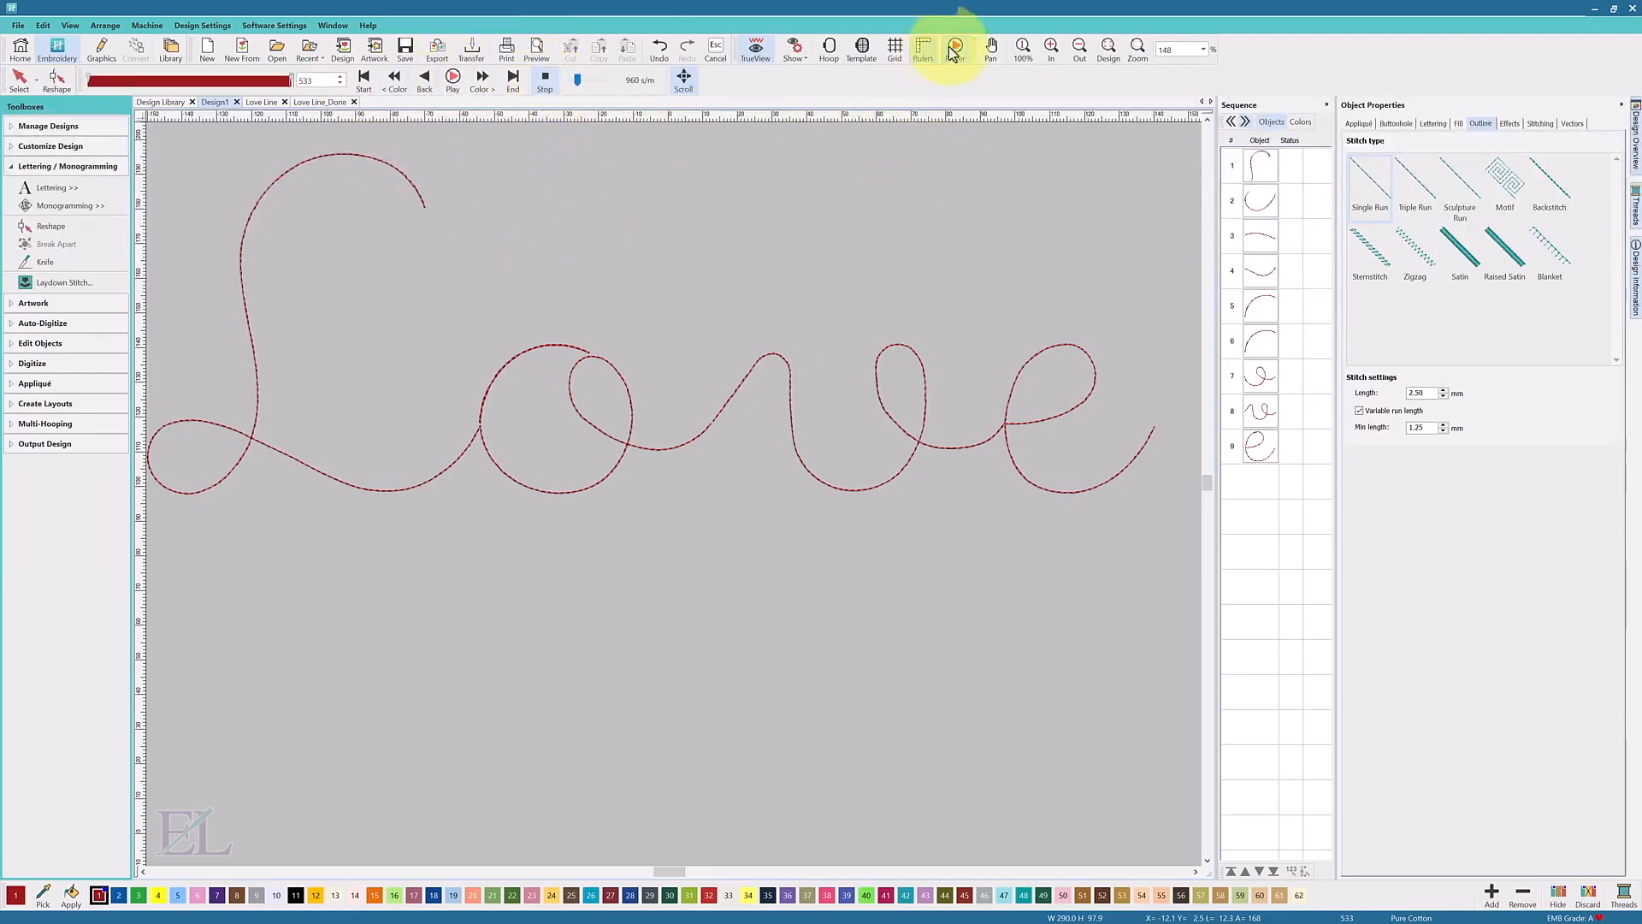
click(452, 80)
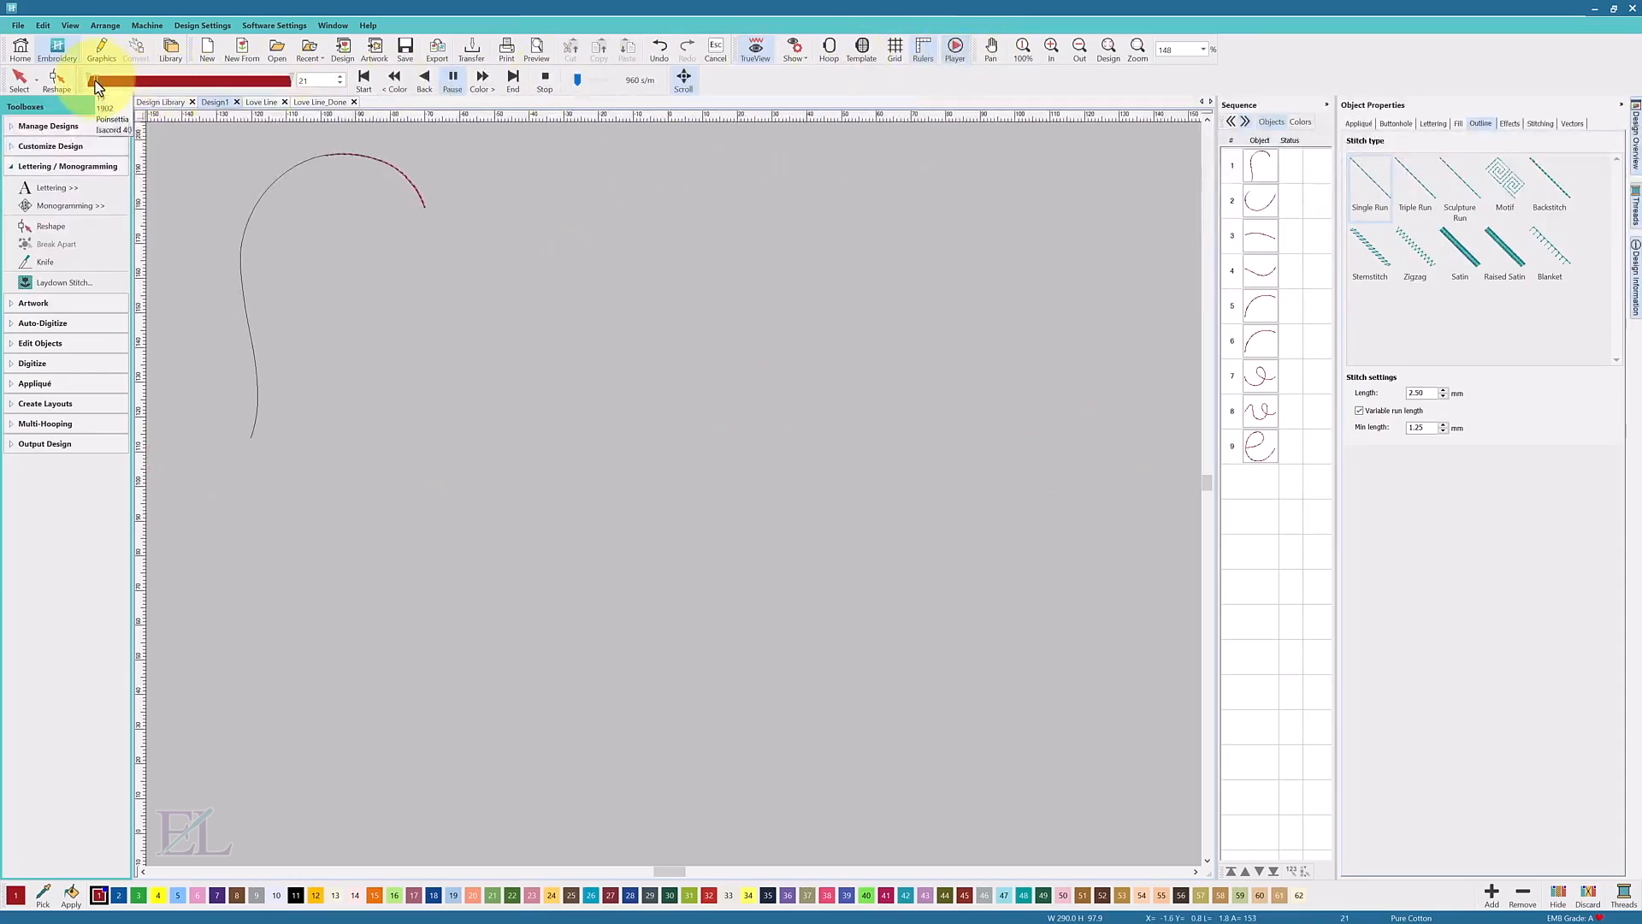
drag(95, 80, 388, 154)
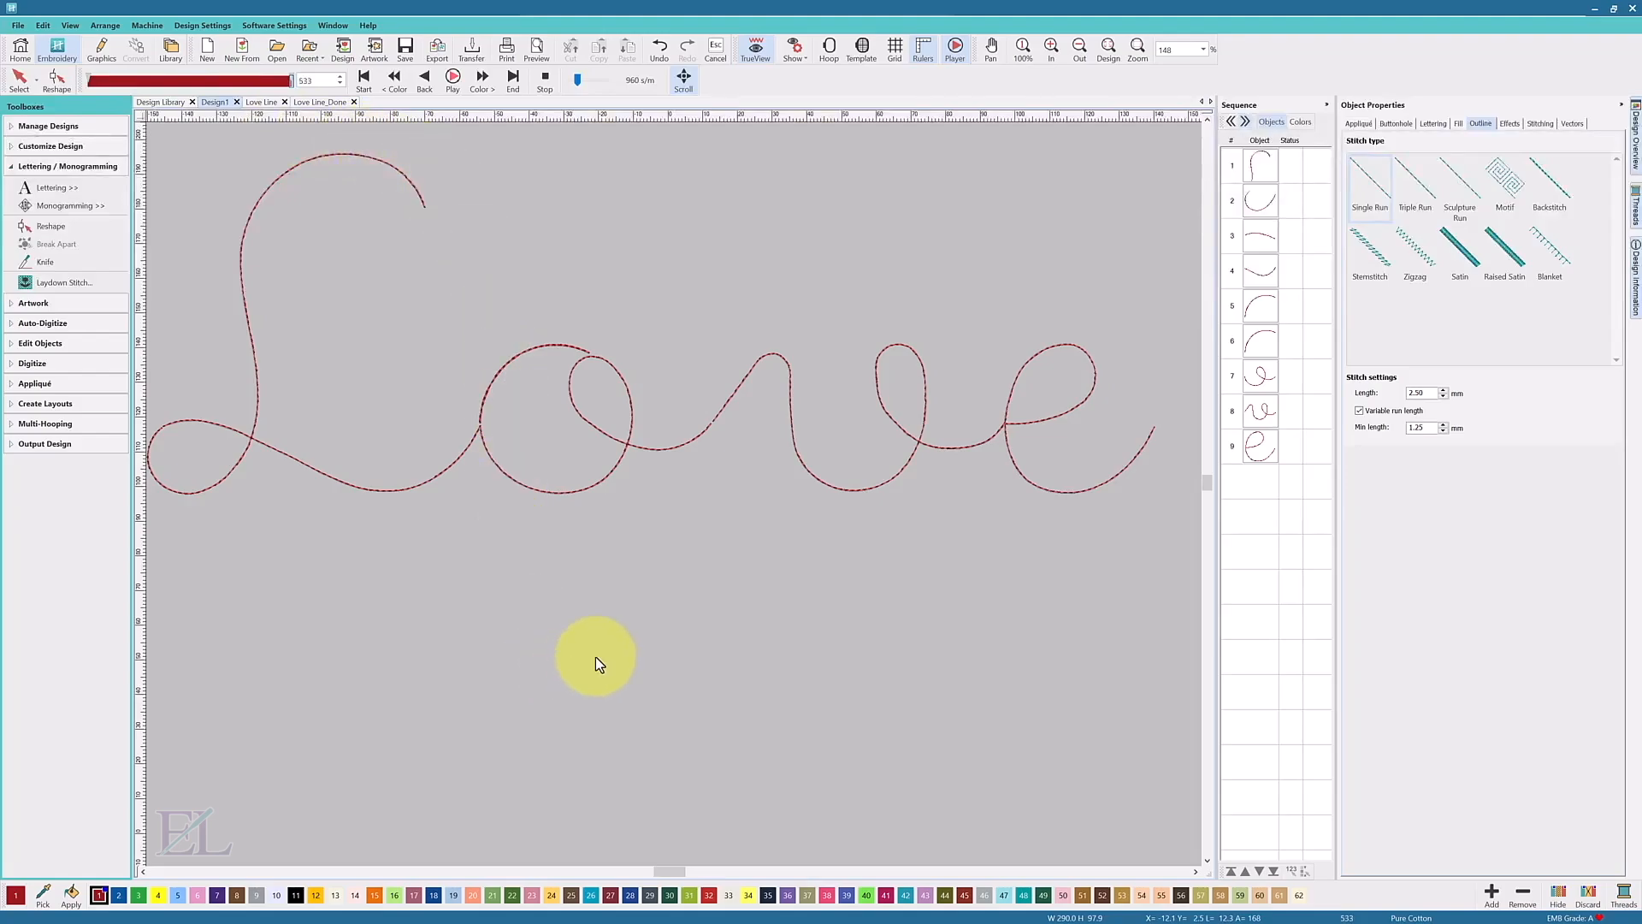
click(19, 80)
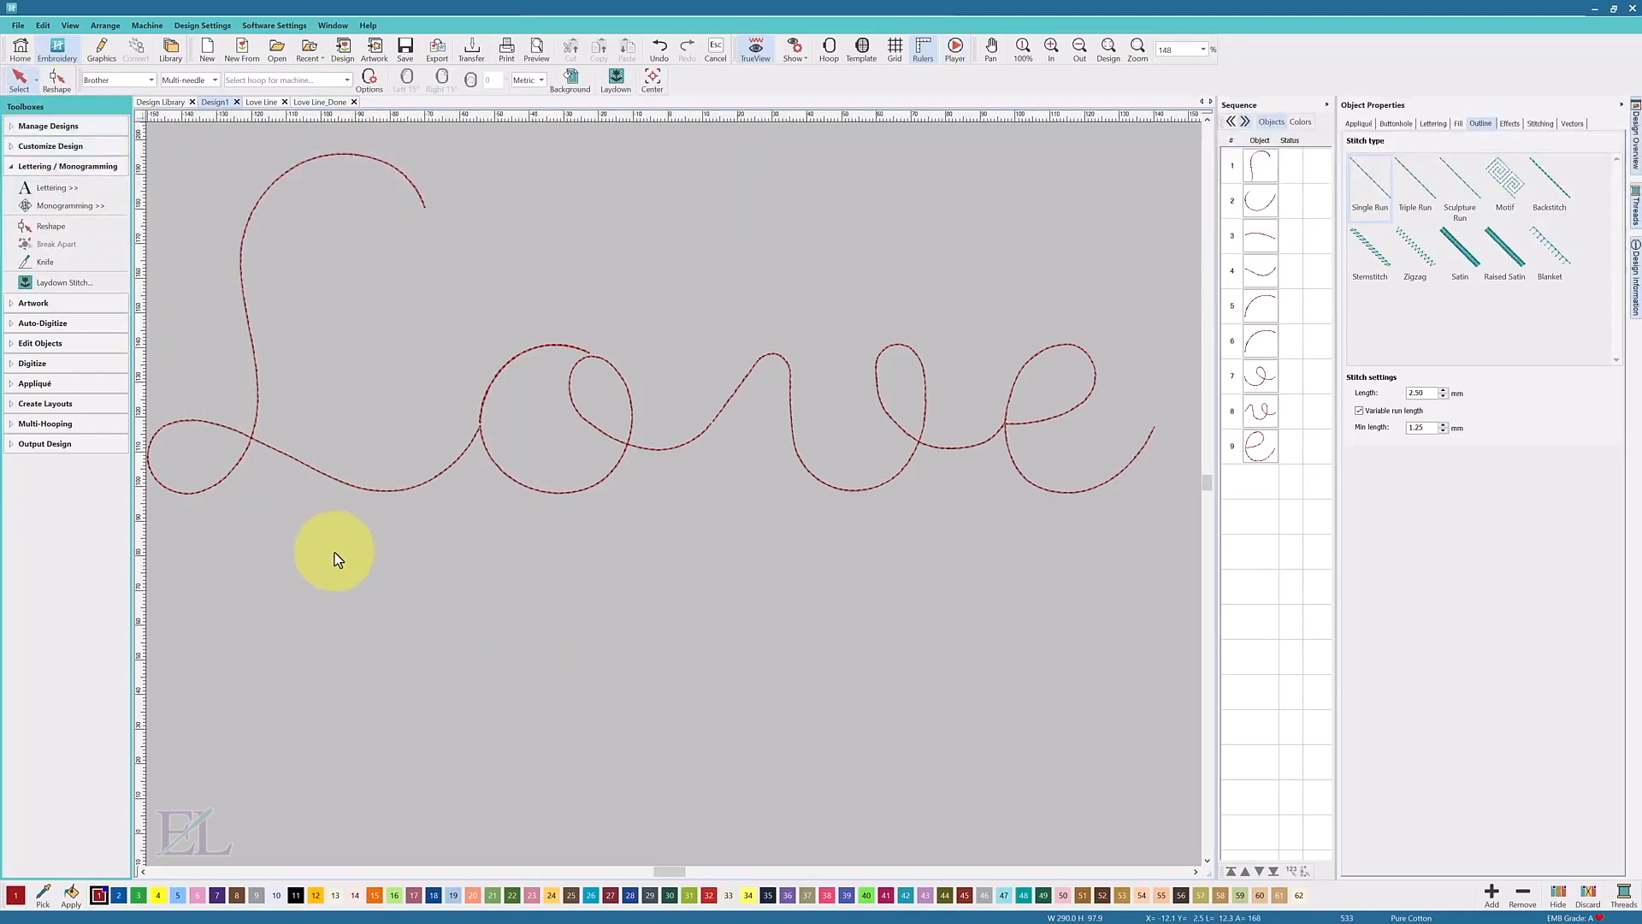
Step: Select the entire lettering by its color, duplicate it in place and recolor the copy green (color 3)
click(1259, 169)
click(1301, 122)
click(1281, 166)
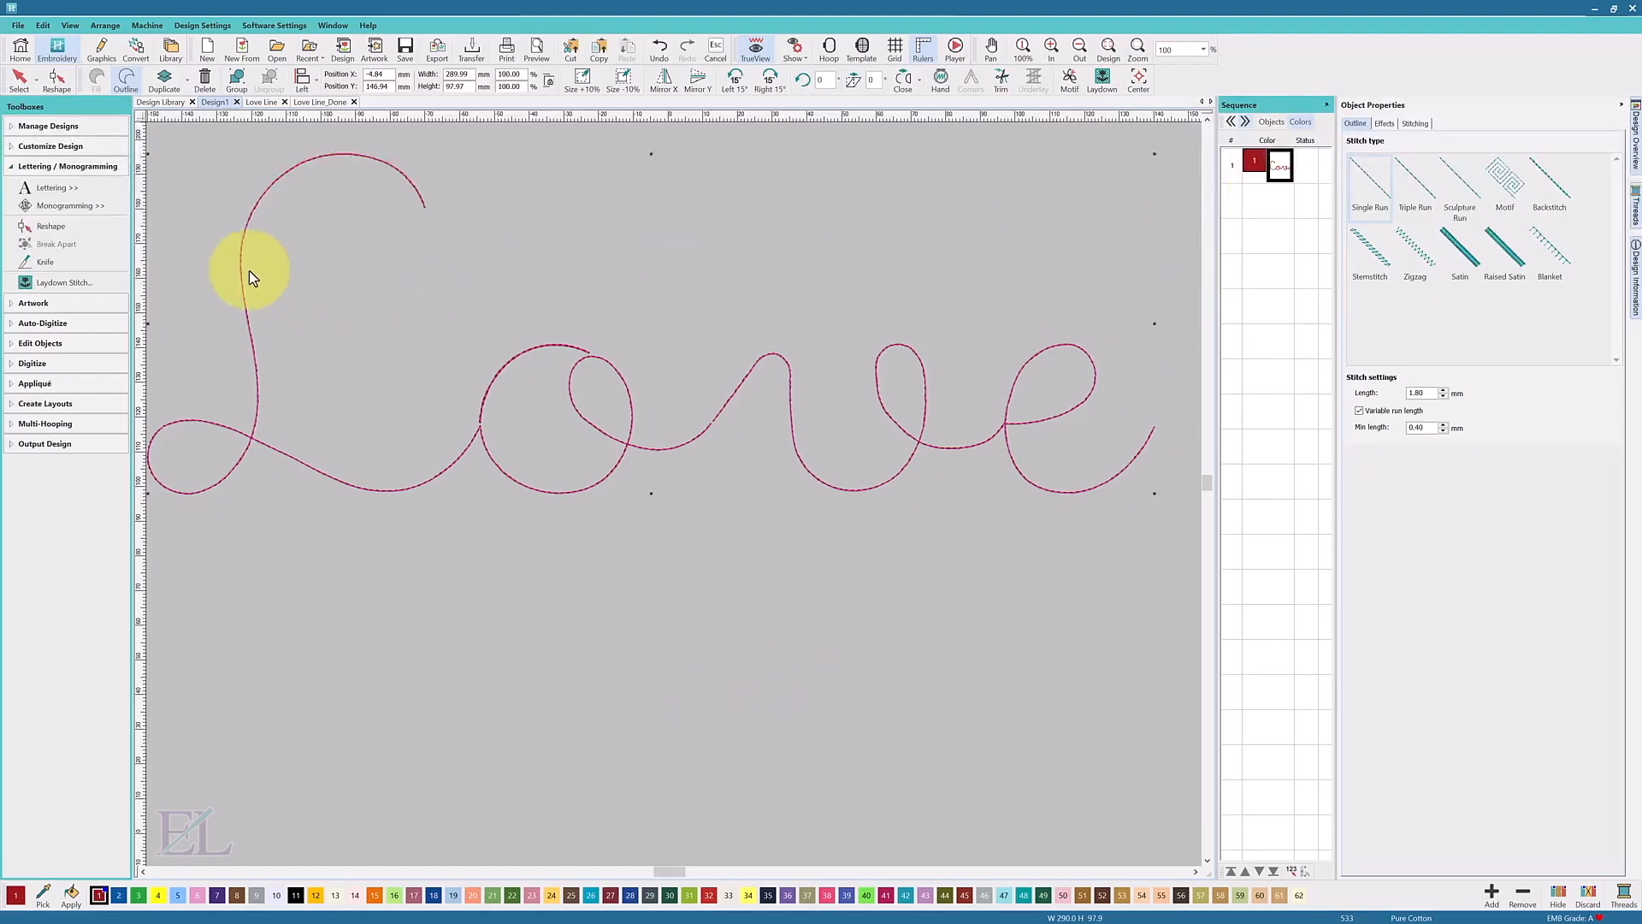
right_click(1287, 174)
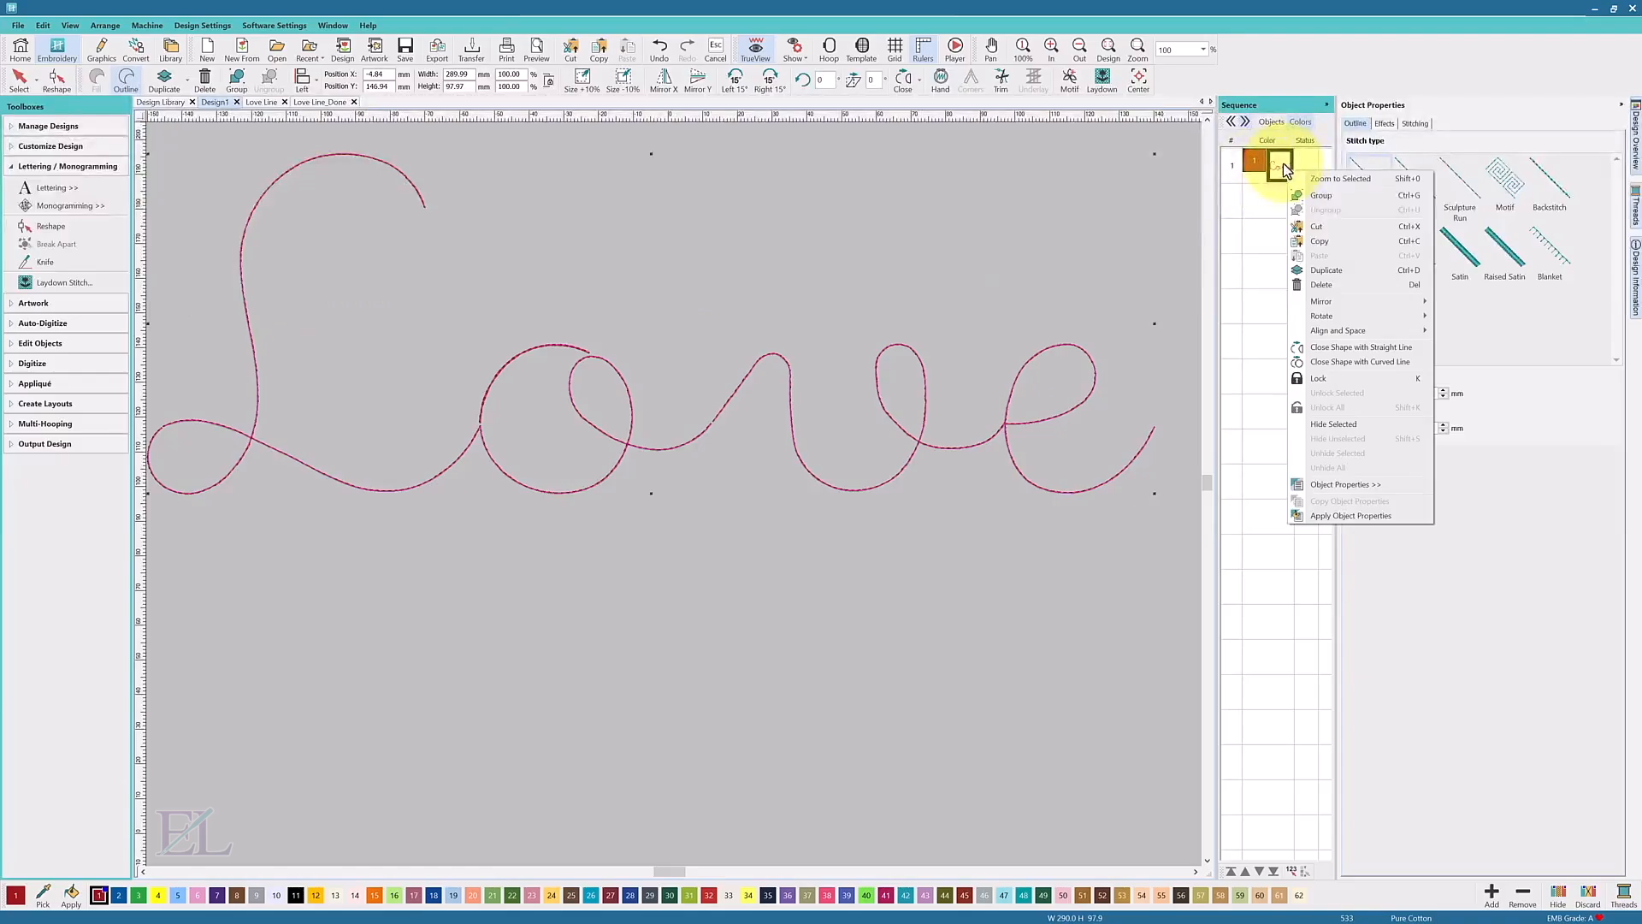
click(1336, 270)
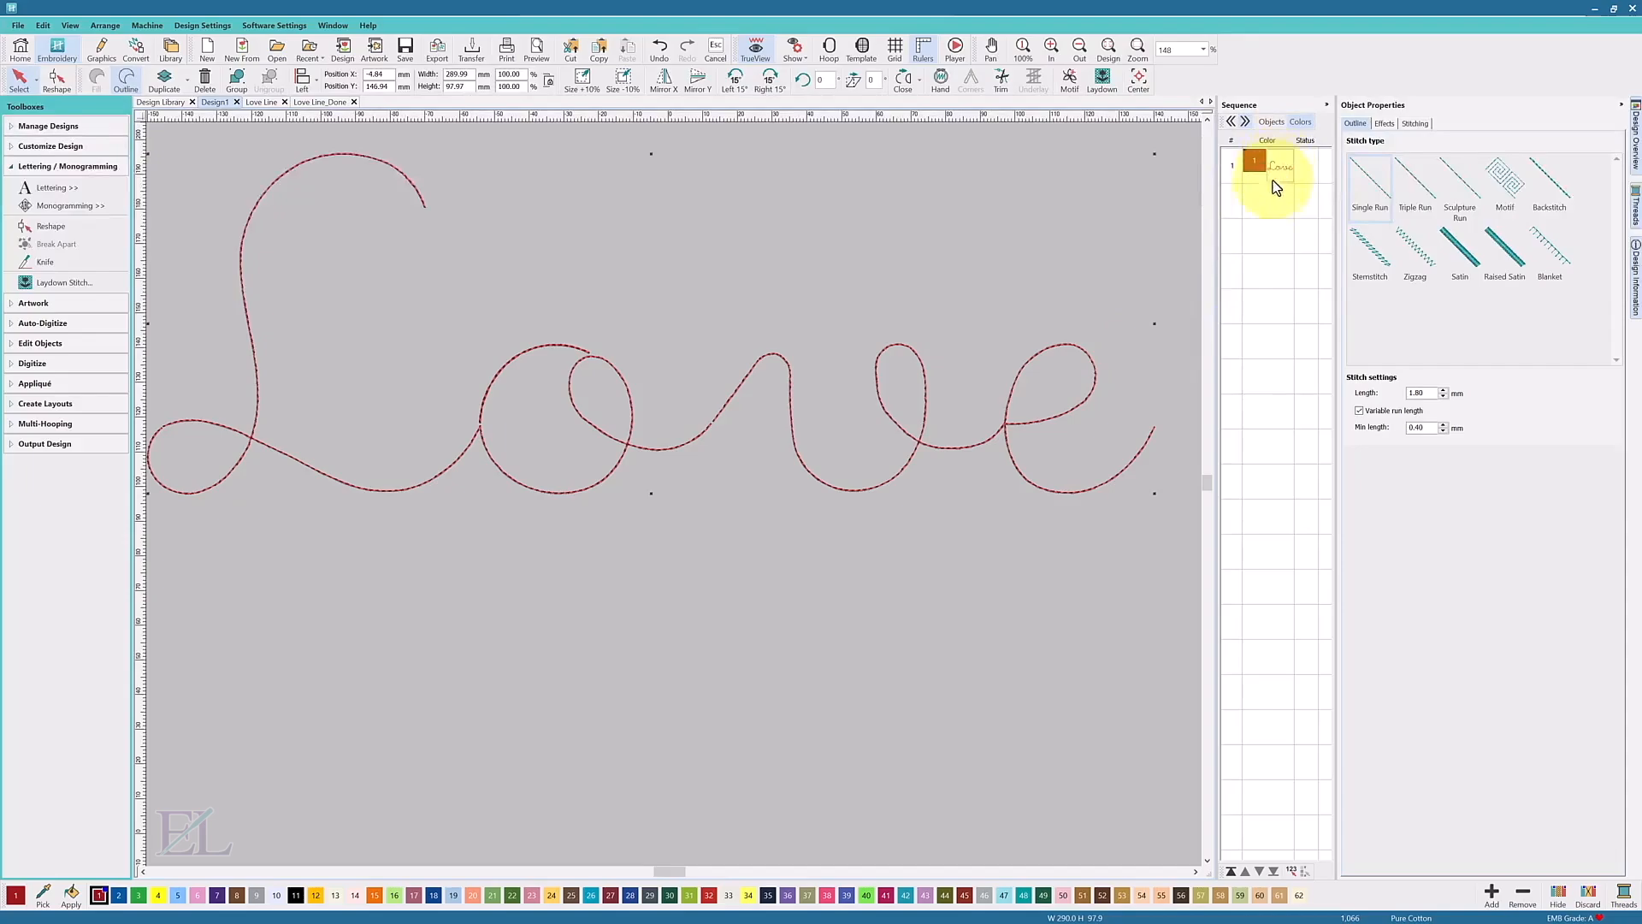
click(137, 895)
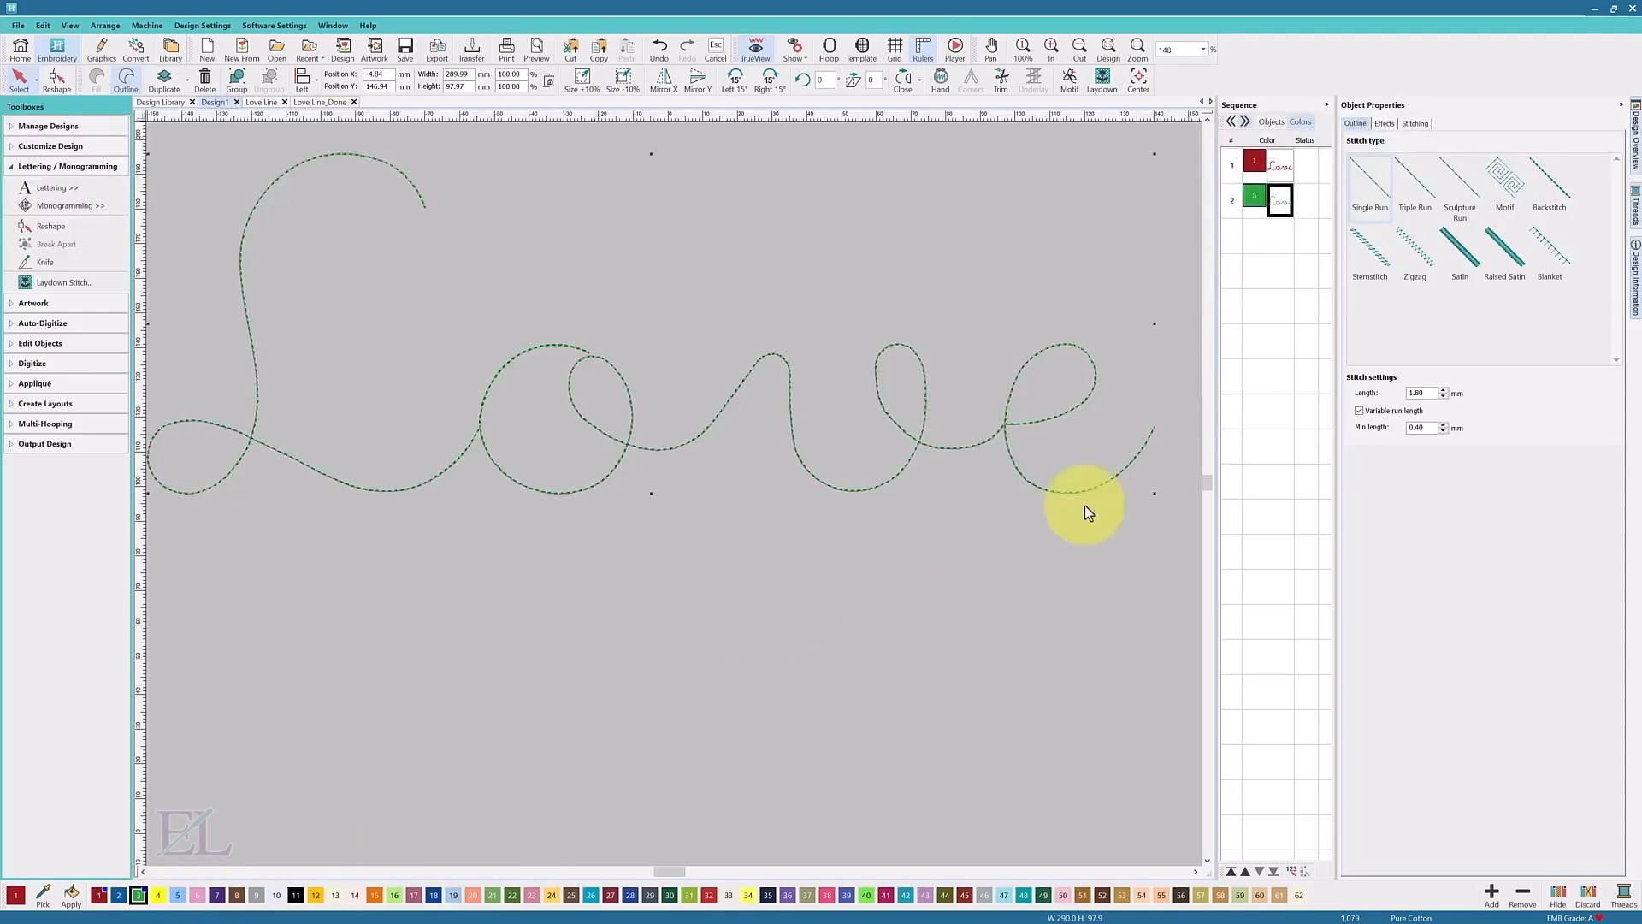
Step: Lock the original red lettering in the color sequence
click(1283, 204)
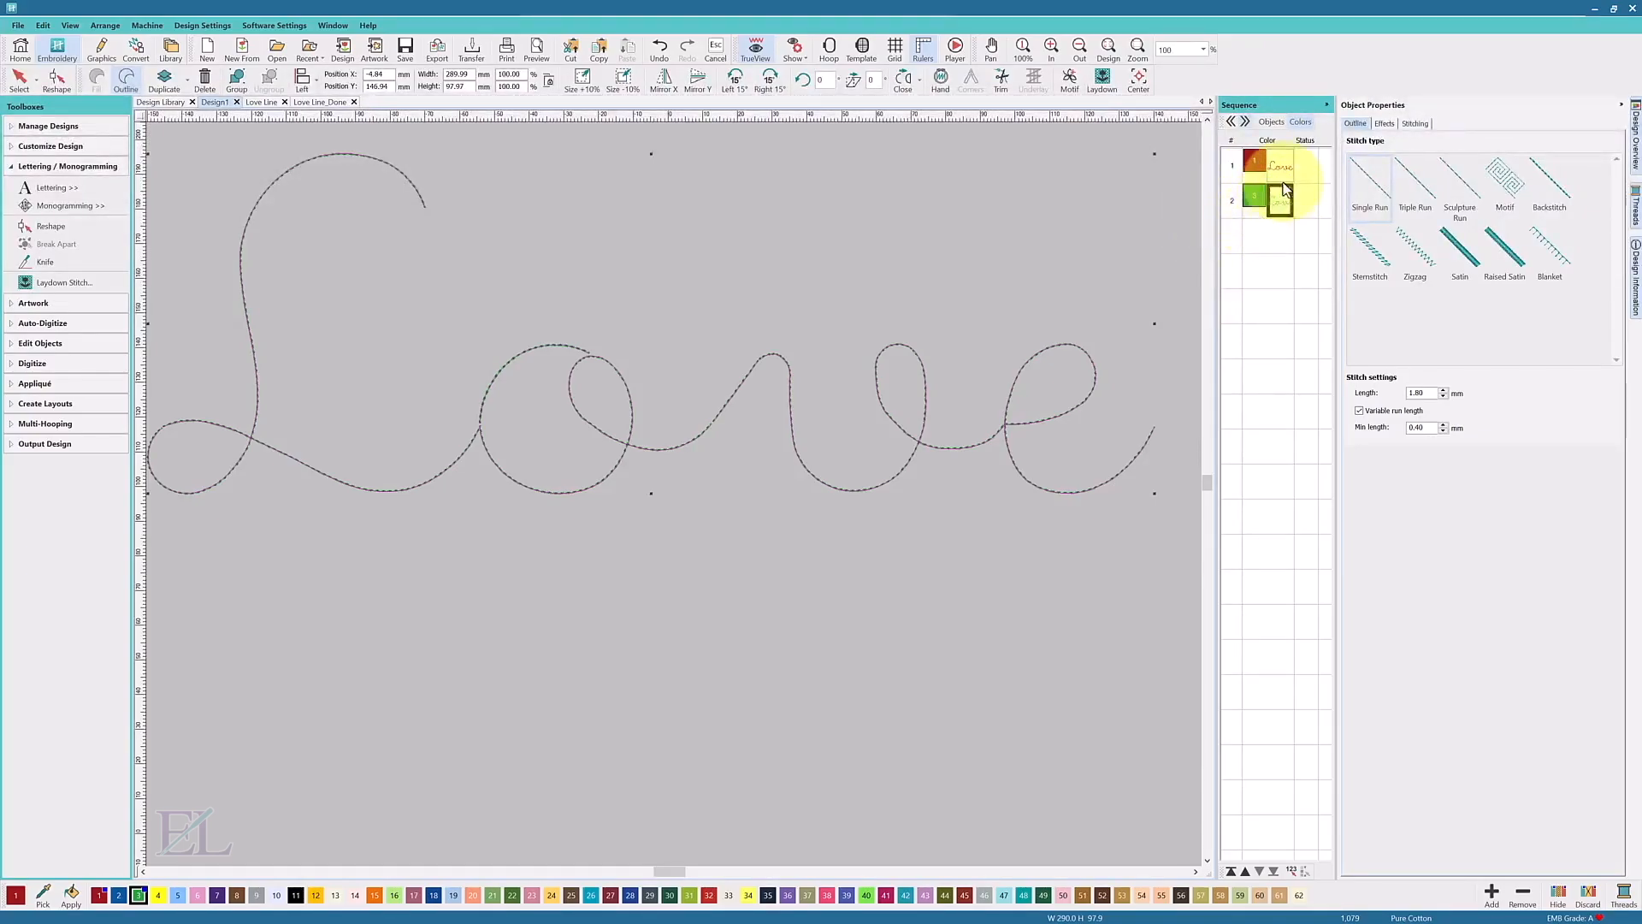
click(1279, 170)
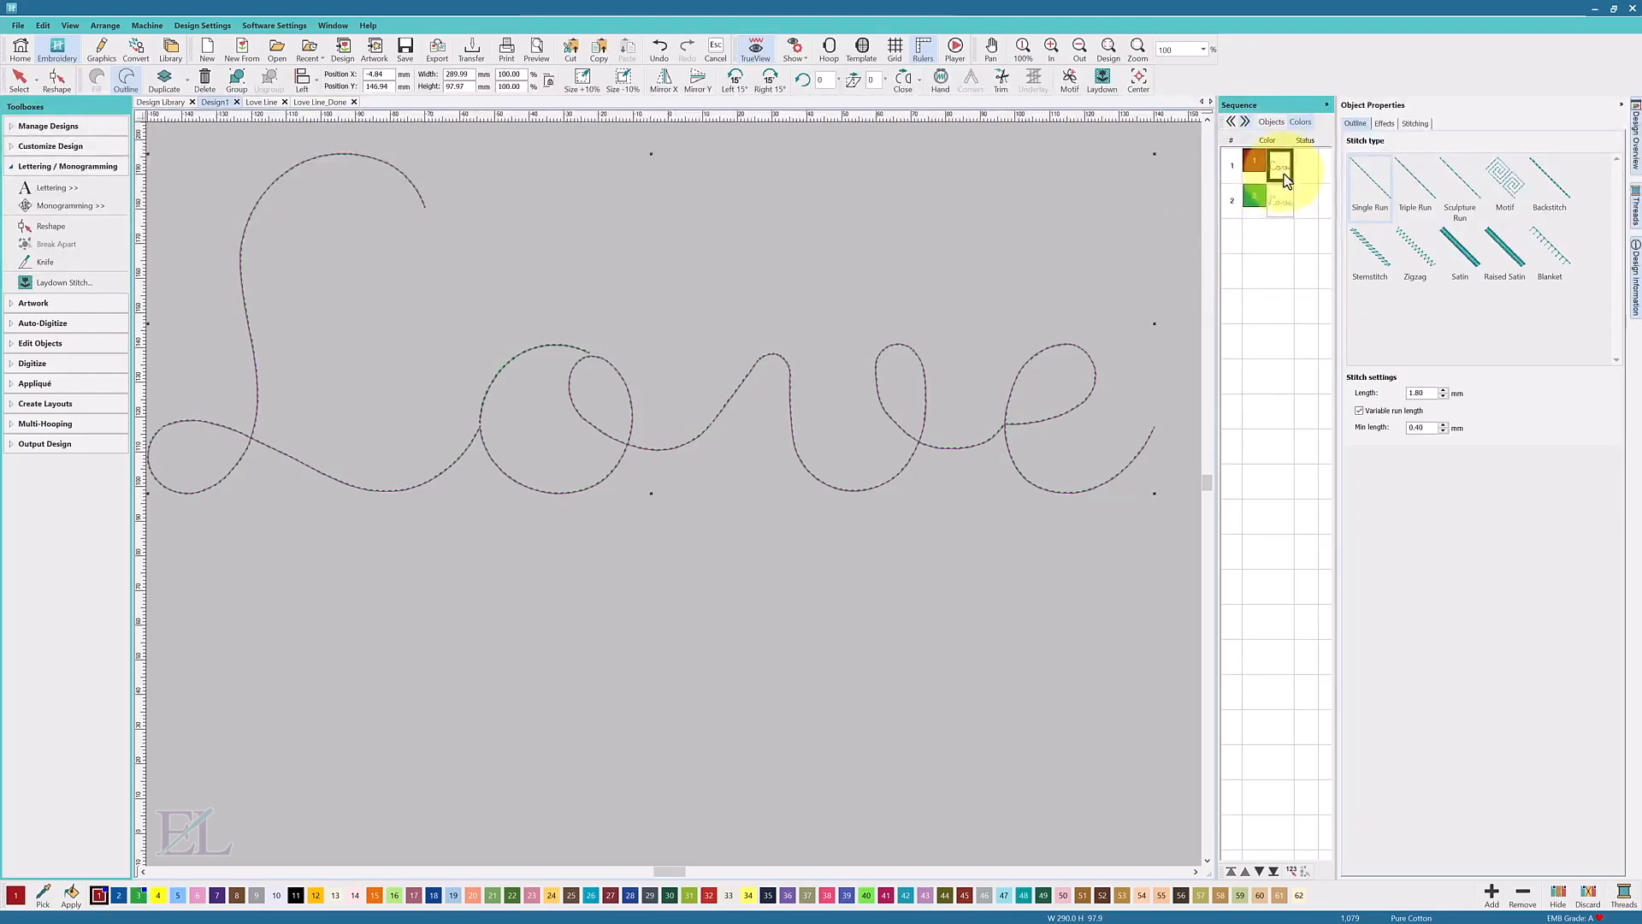
right_click(1281, 167)
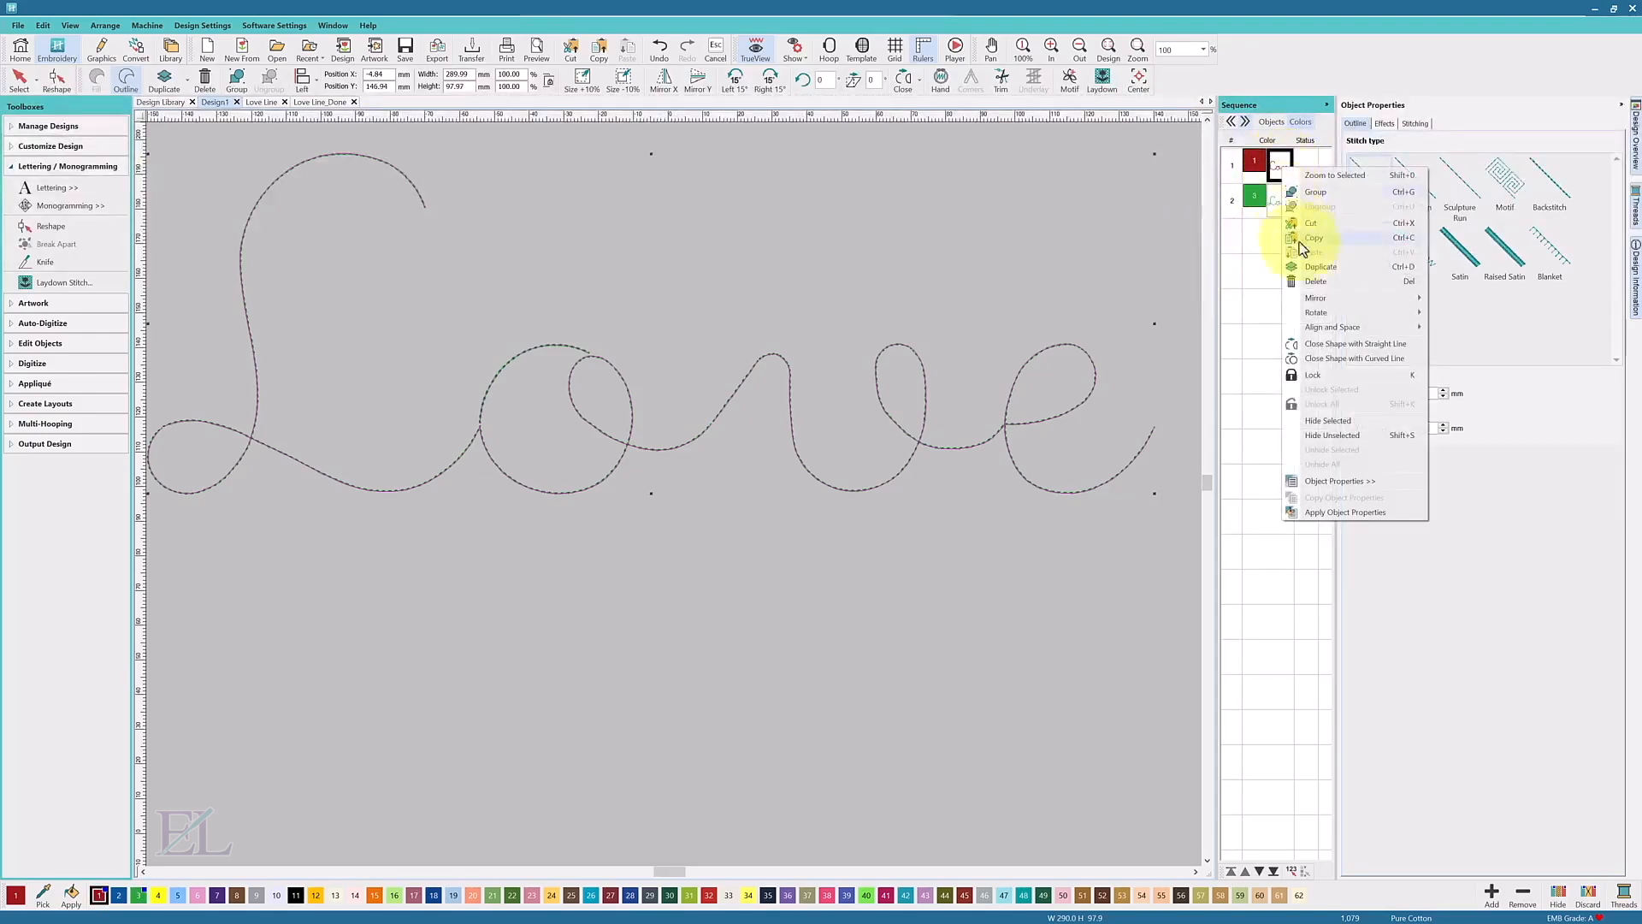
click(1331, 376)
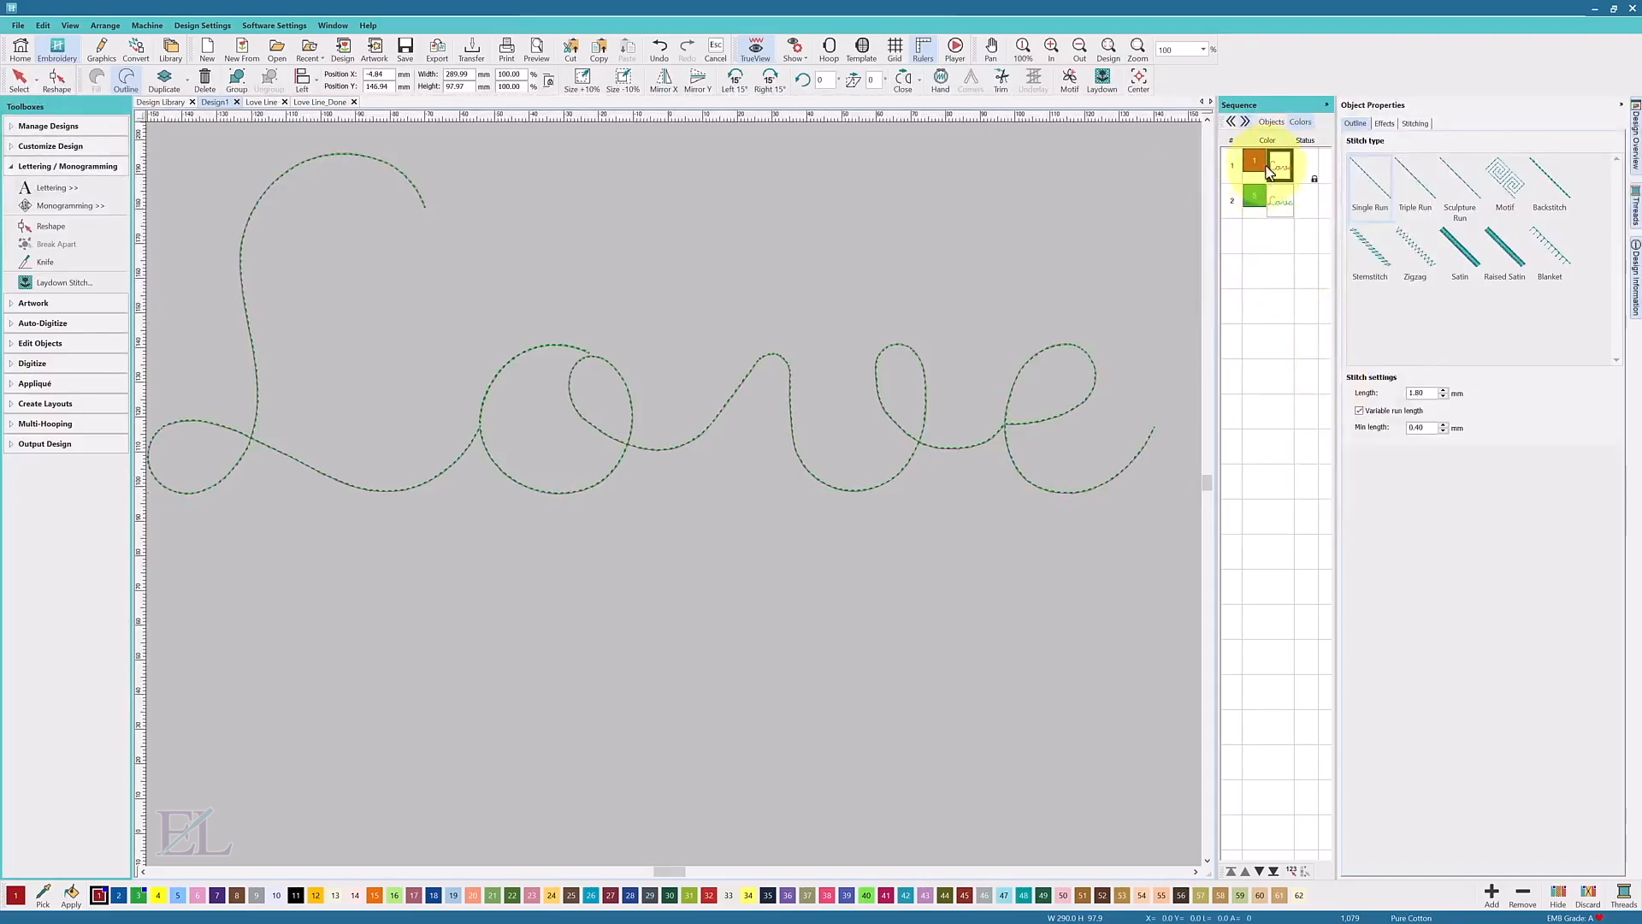
Step: Compare selecting the locked red lettering with its green copy, and leave the green copy selected
click(1280, 202)
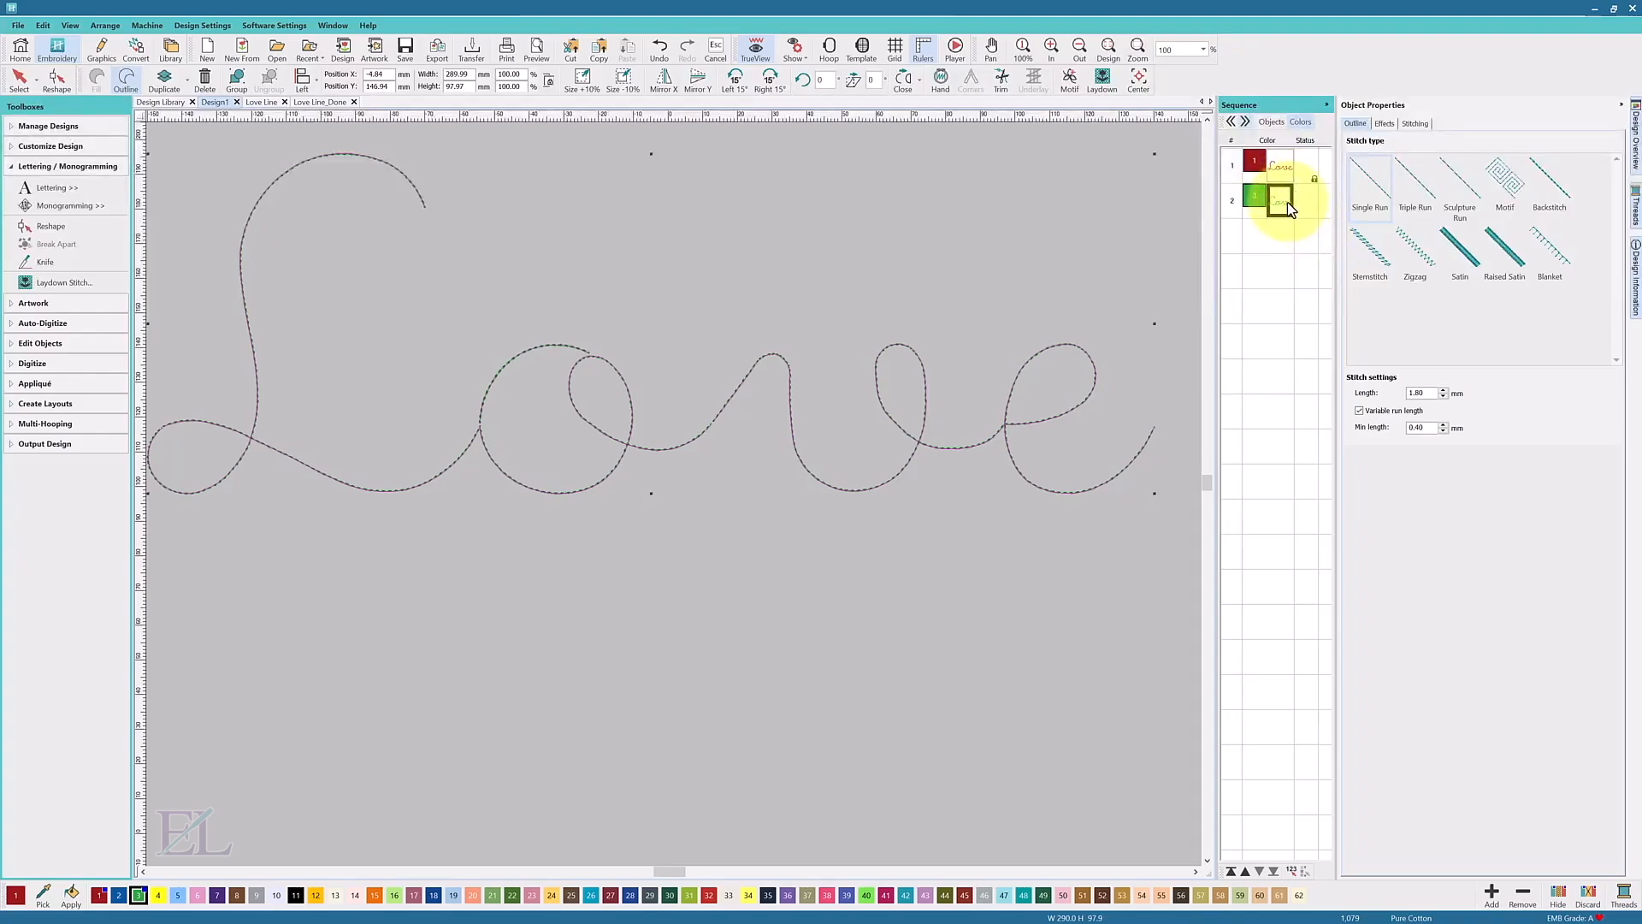
click(1290, 177)
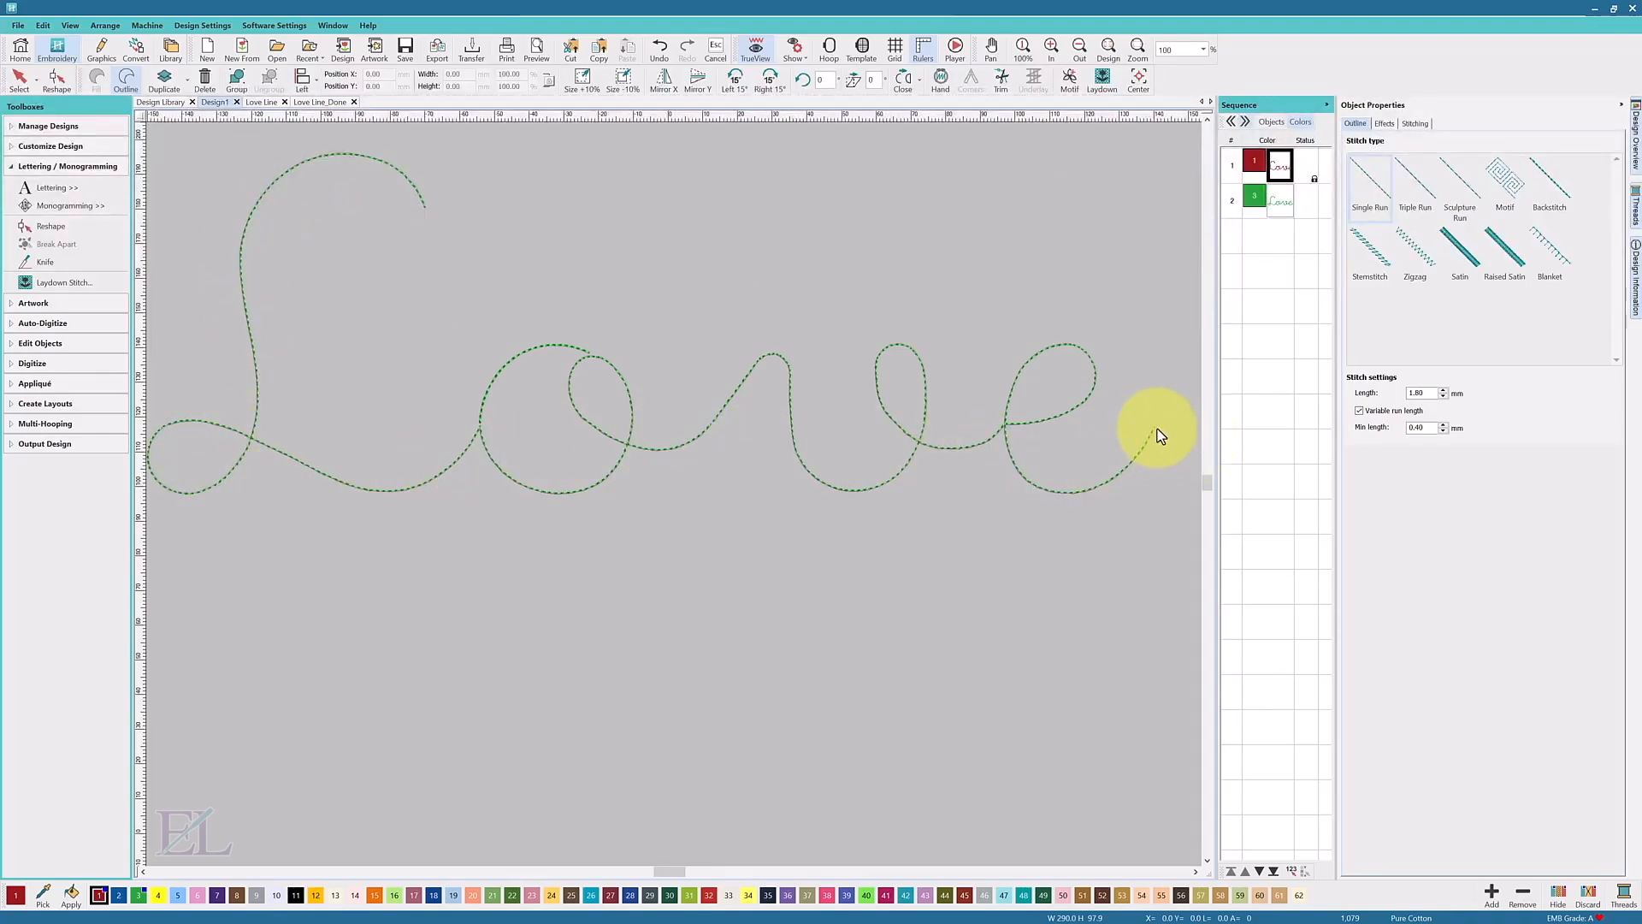
click(1280, 205)
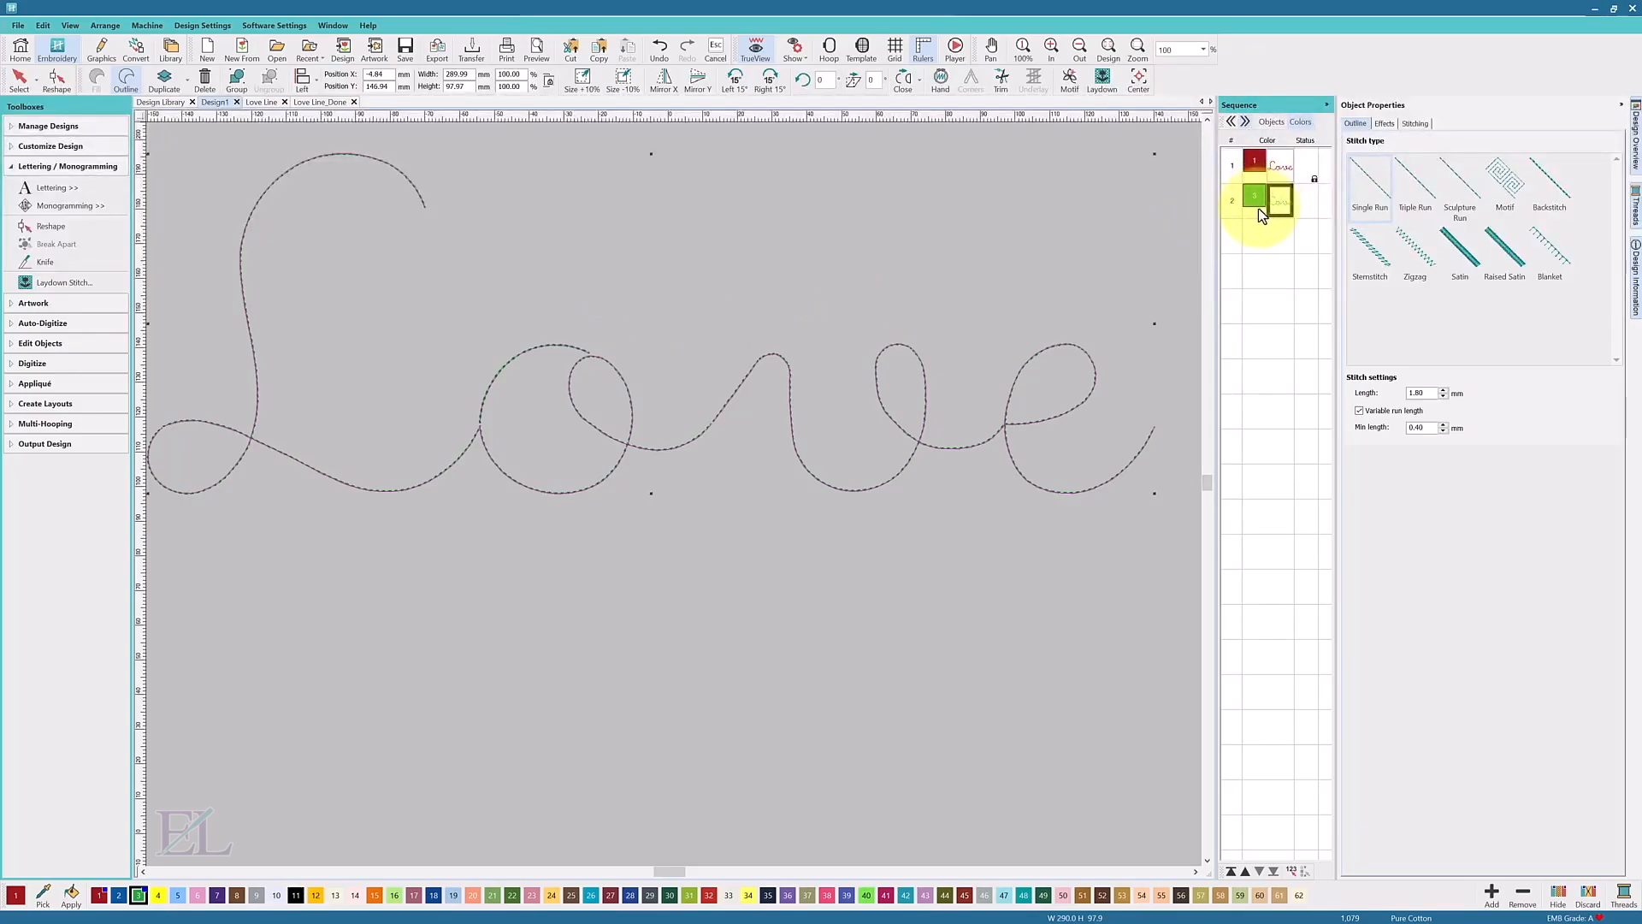
Step: List the green copy's individual objects and set their single-run stitch length to 2.5 mm with variable run length off
click(1270, 122)
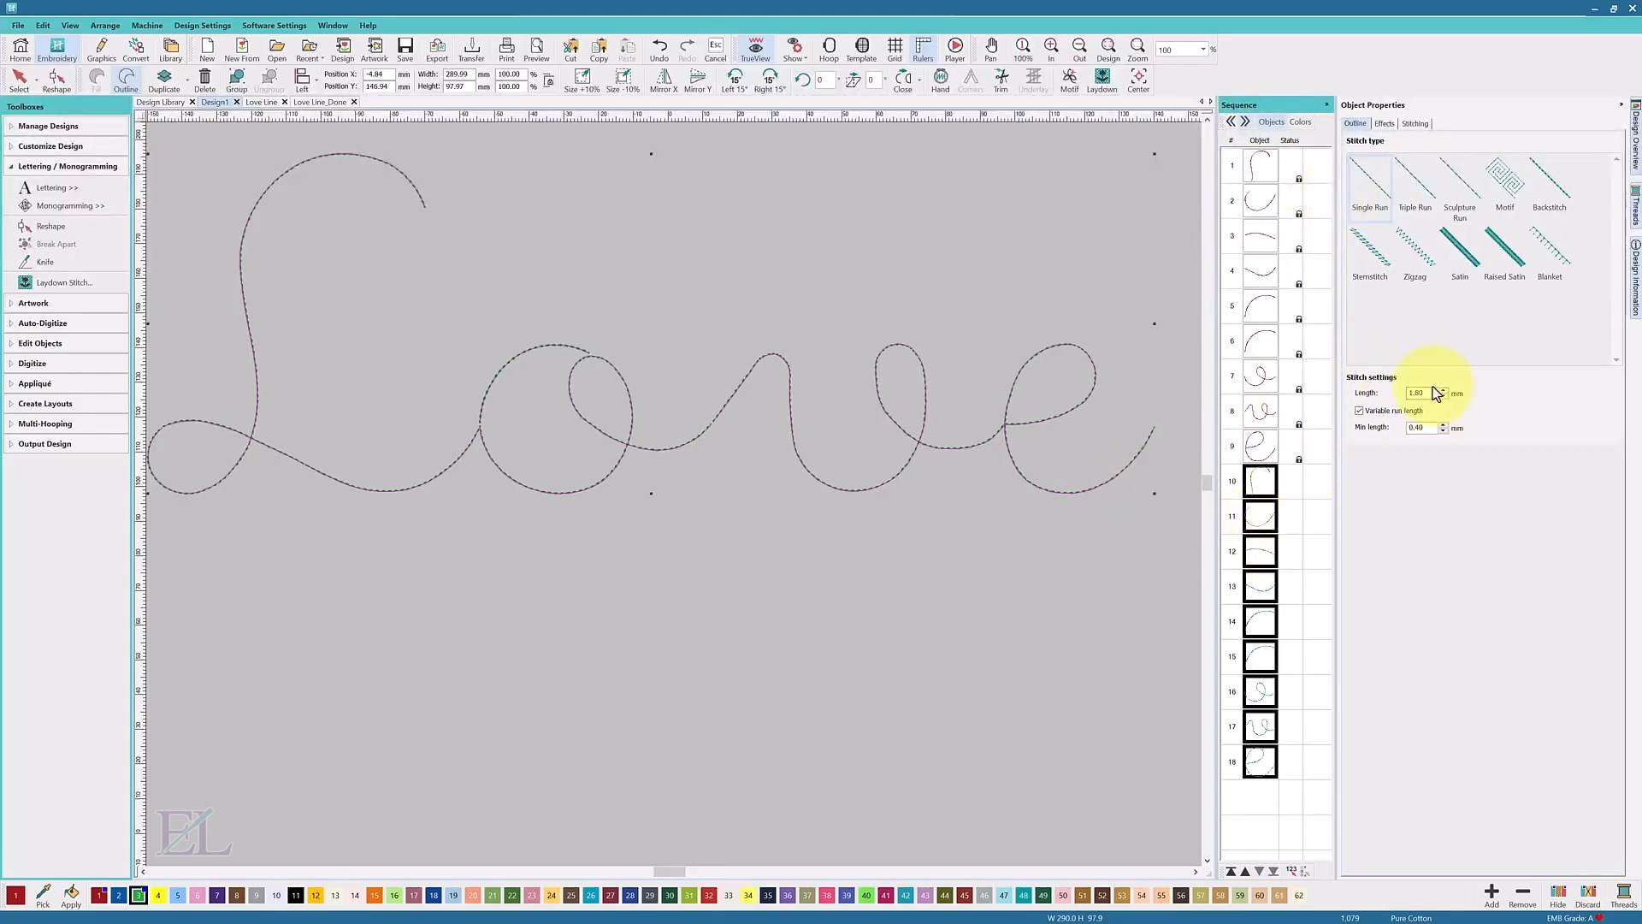
drag(1426, 394, 1402, 396)
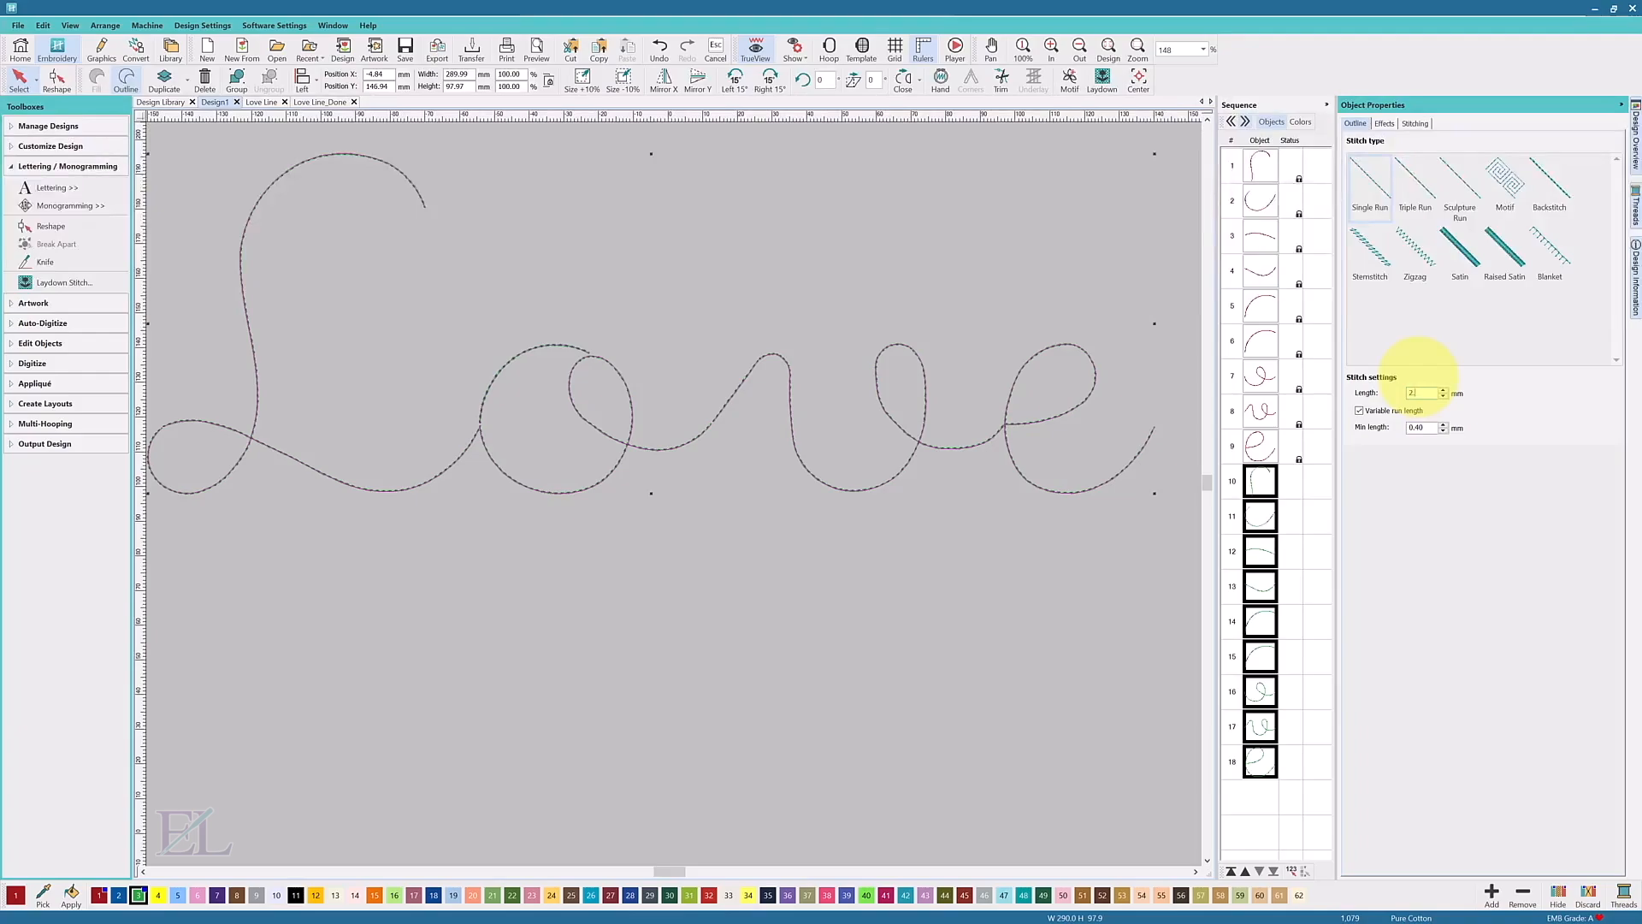
text(2.5)
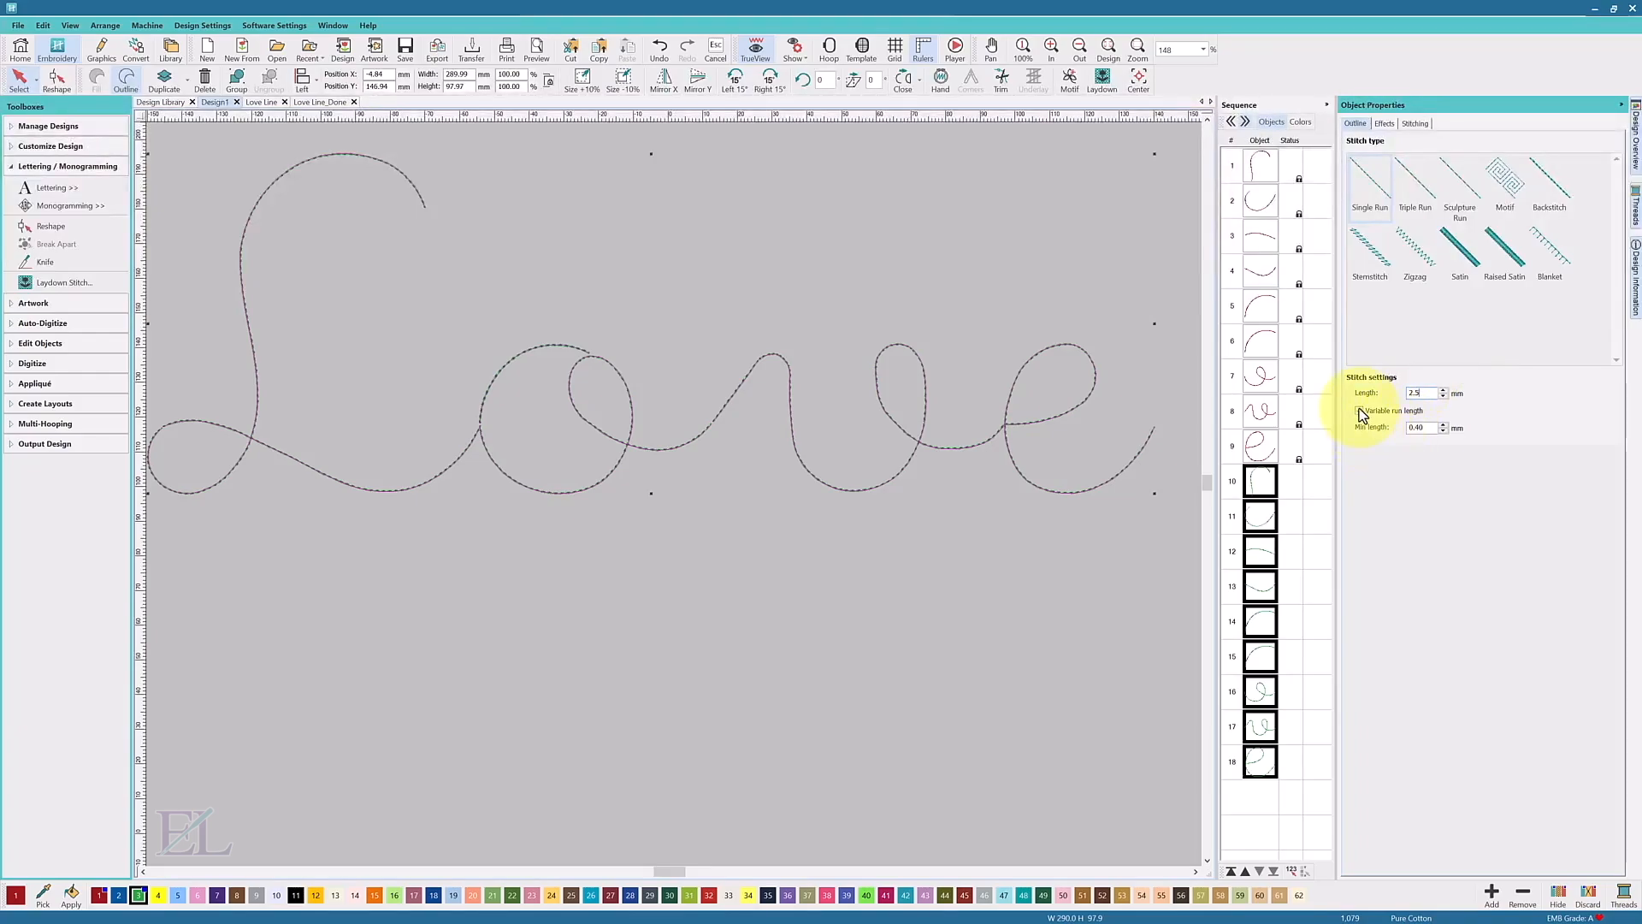
click(1360, 412)
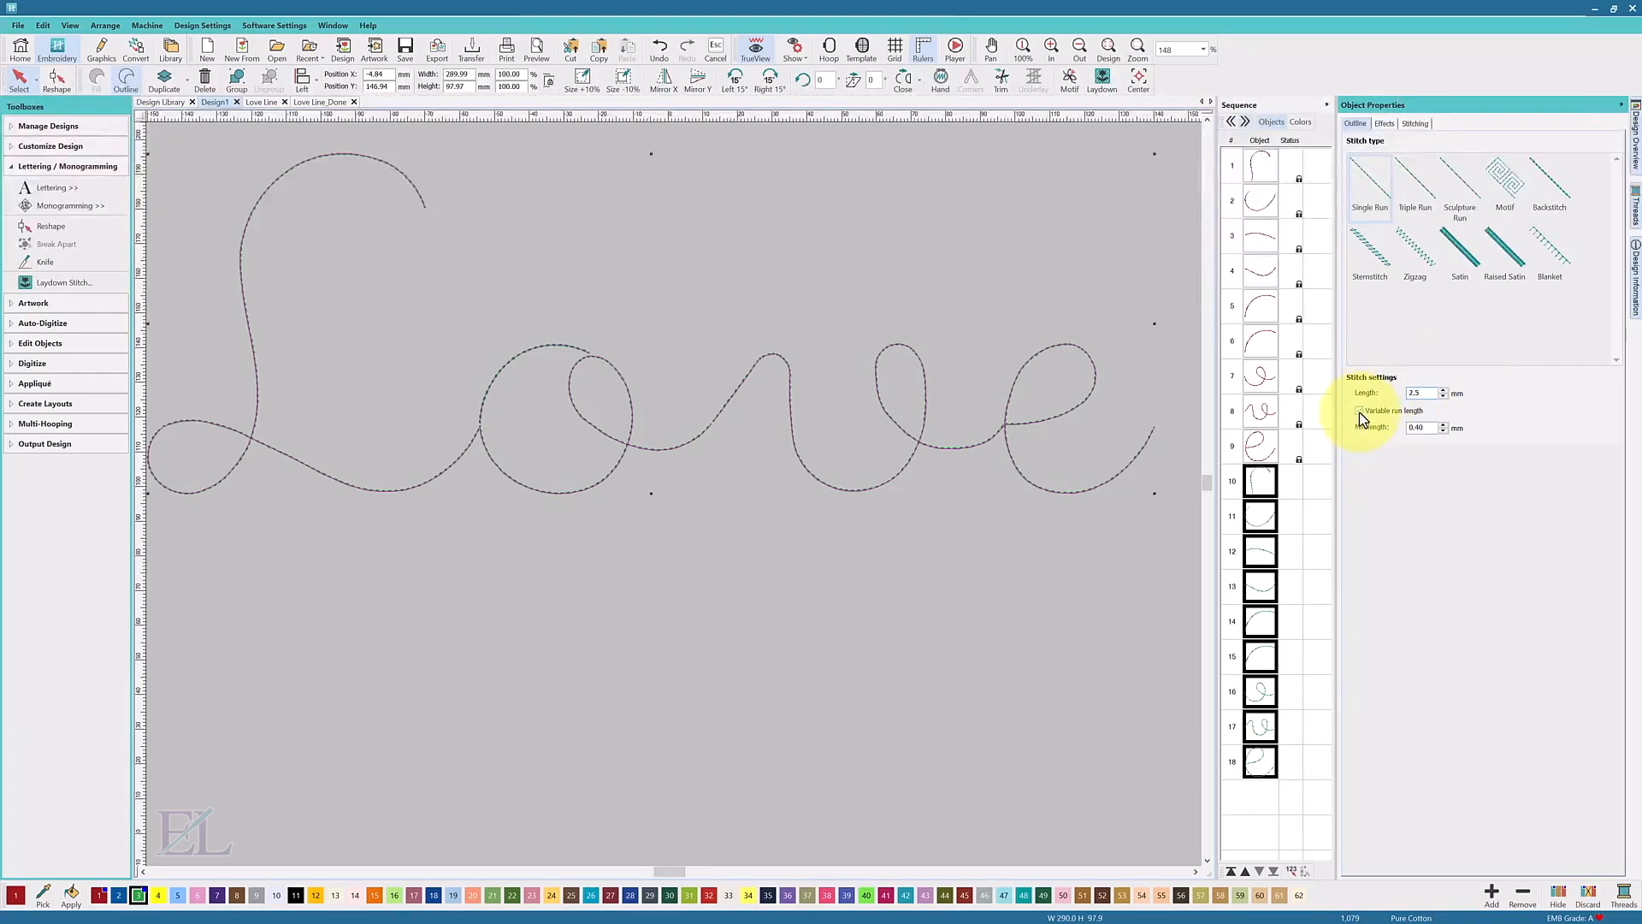
key(Return)
click(1361, 412)
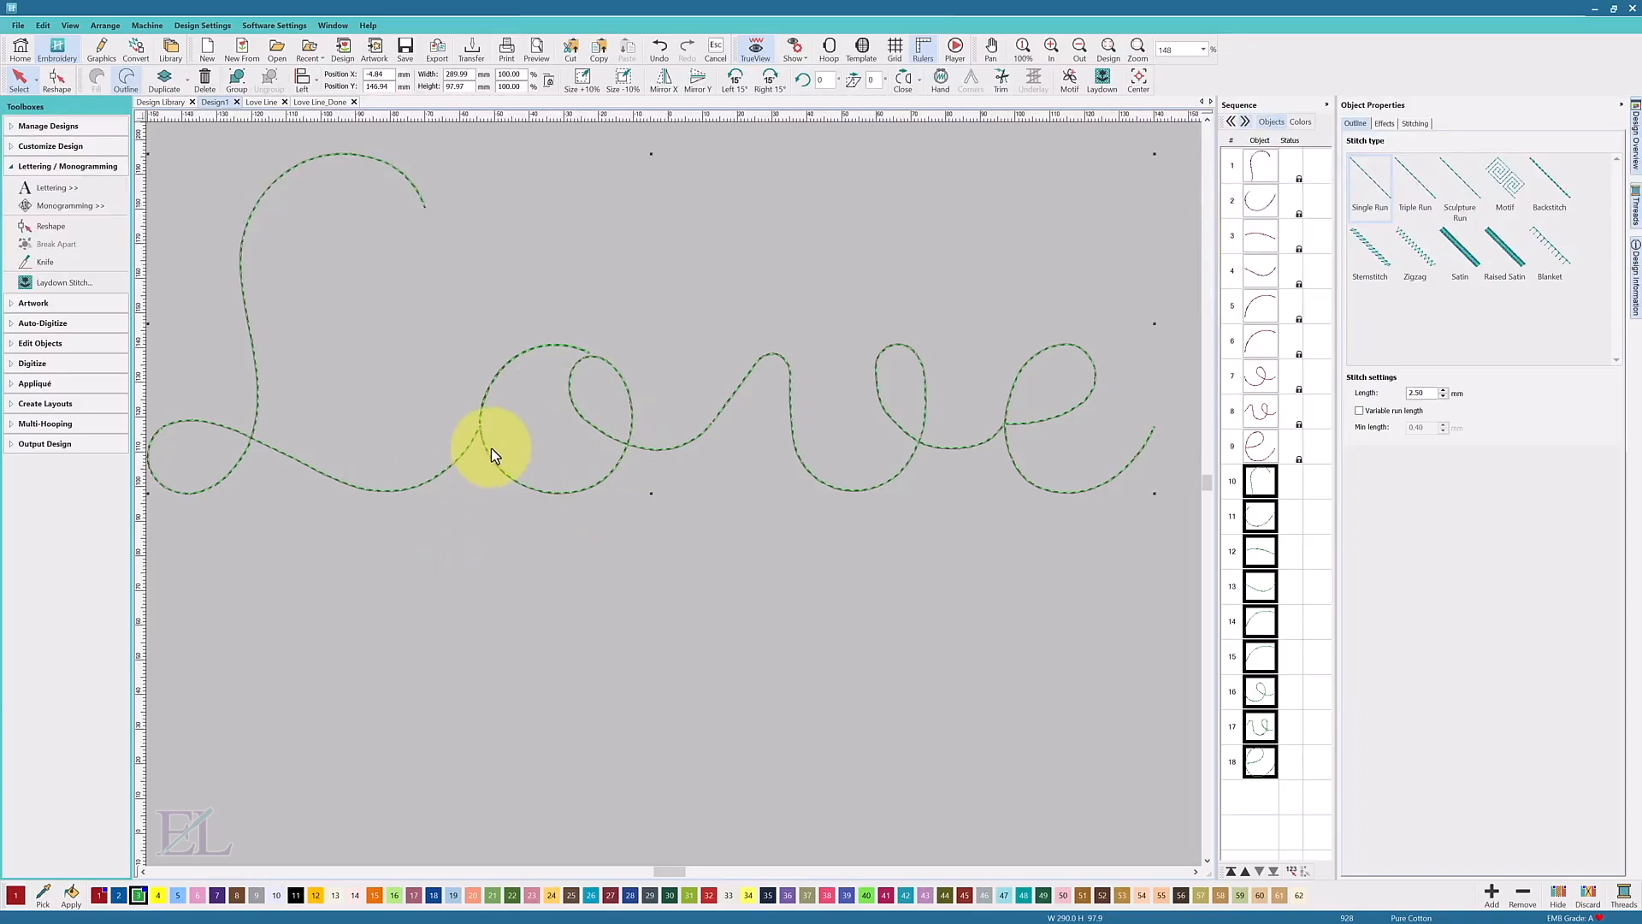
Step: Recolor the green curve forming the lower part of the L's small bottom loop to blue (color 2)
click(1263, 485)
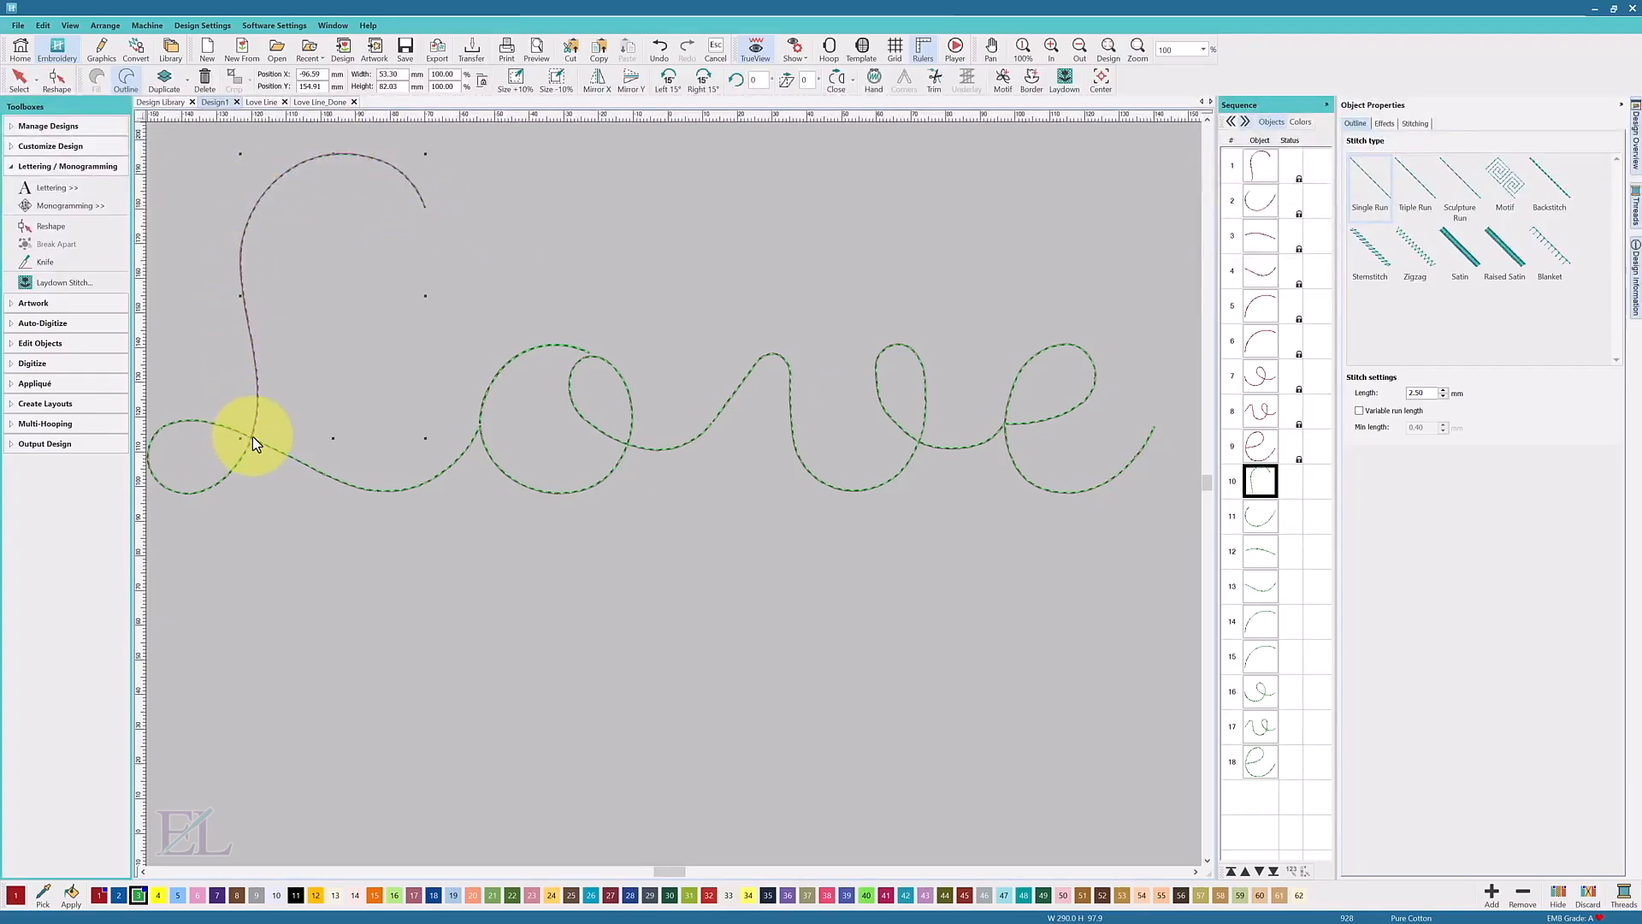
click(1258, 518)
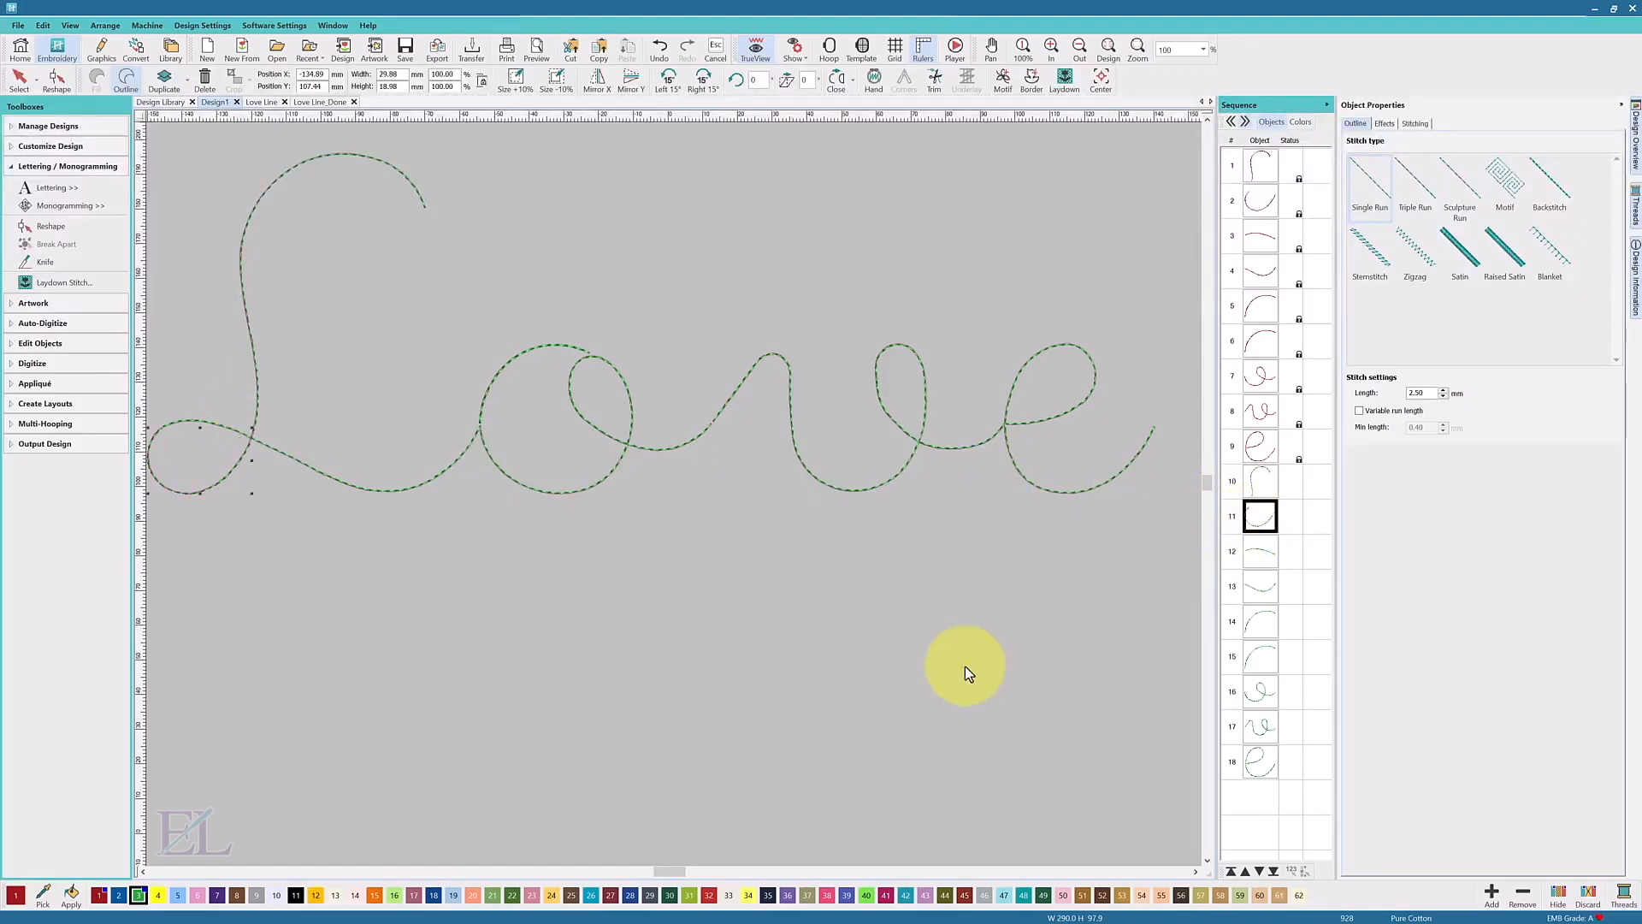
click(118, 896)
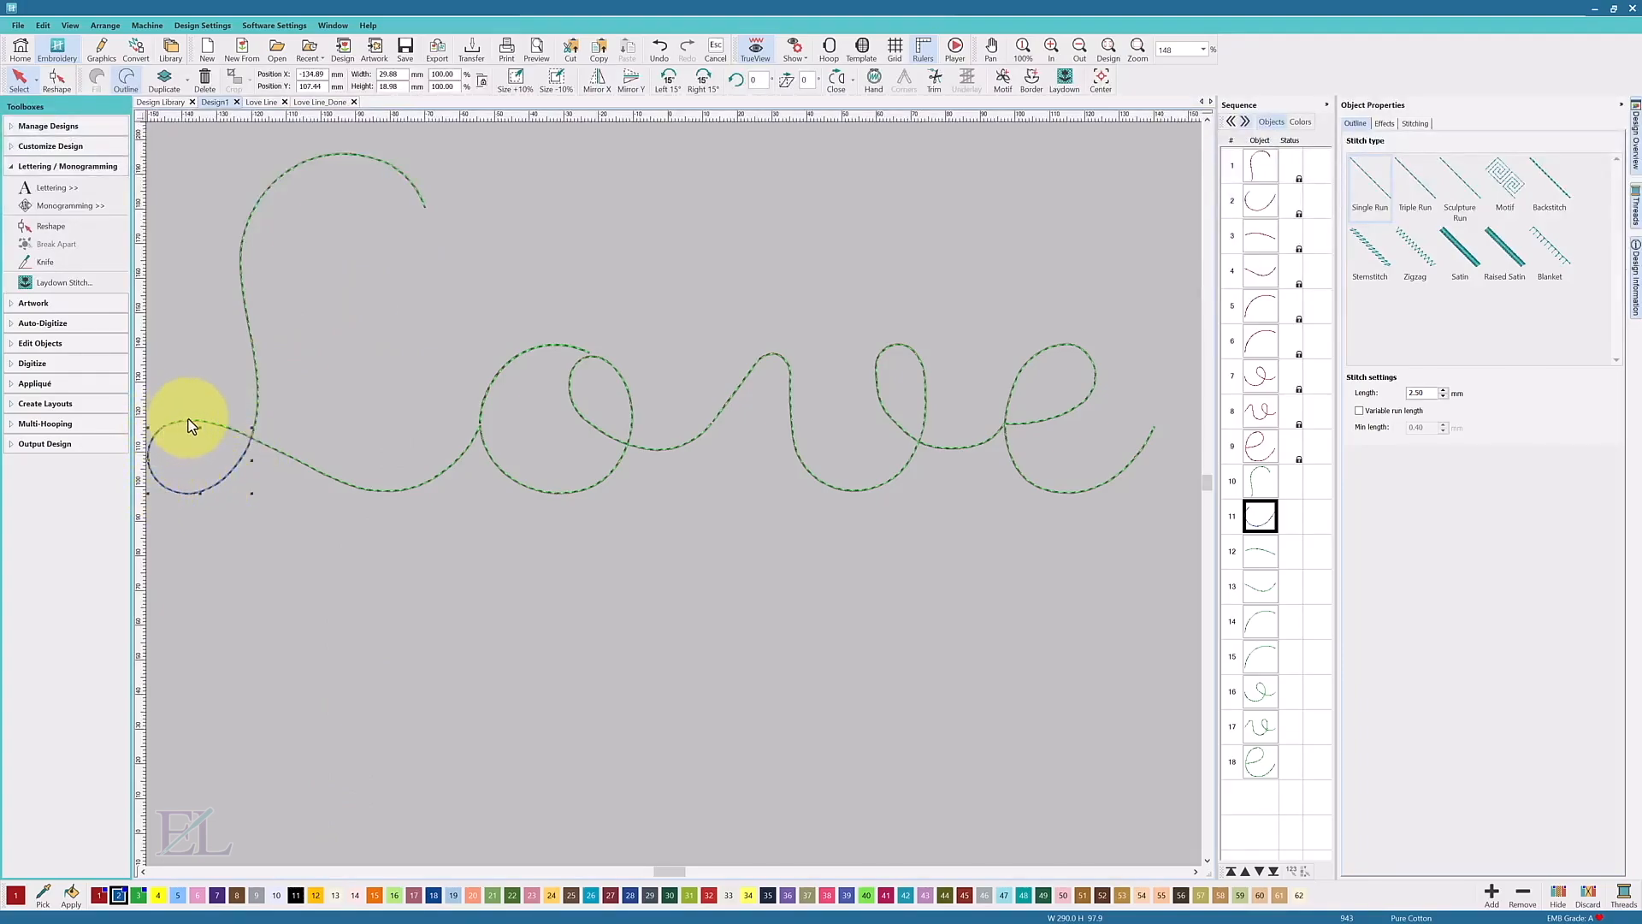
Step: Step through the L's remaining green pieces and recolor the first upper arc of the o to blue (color 2)
click(1255, 550)
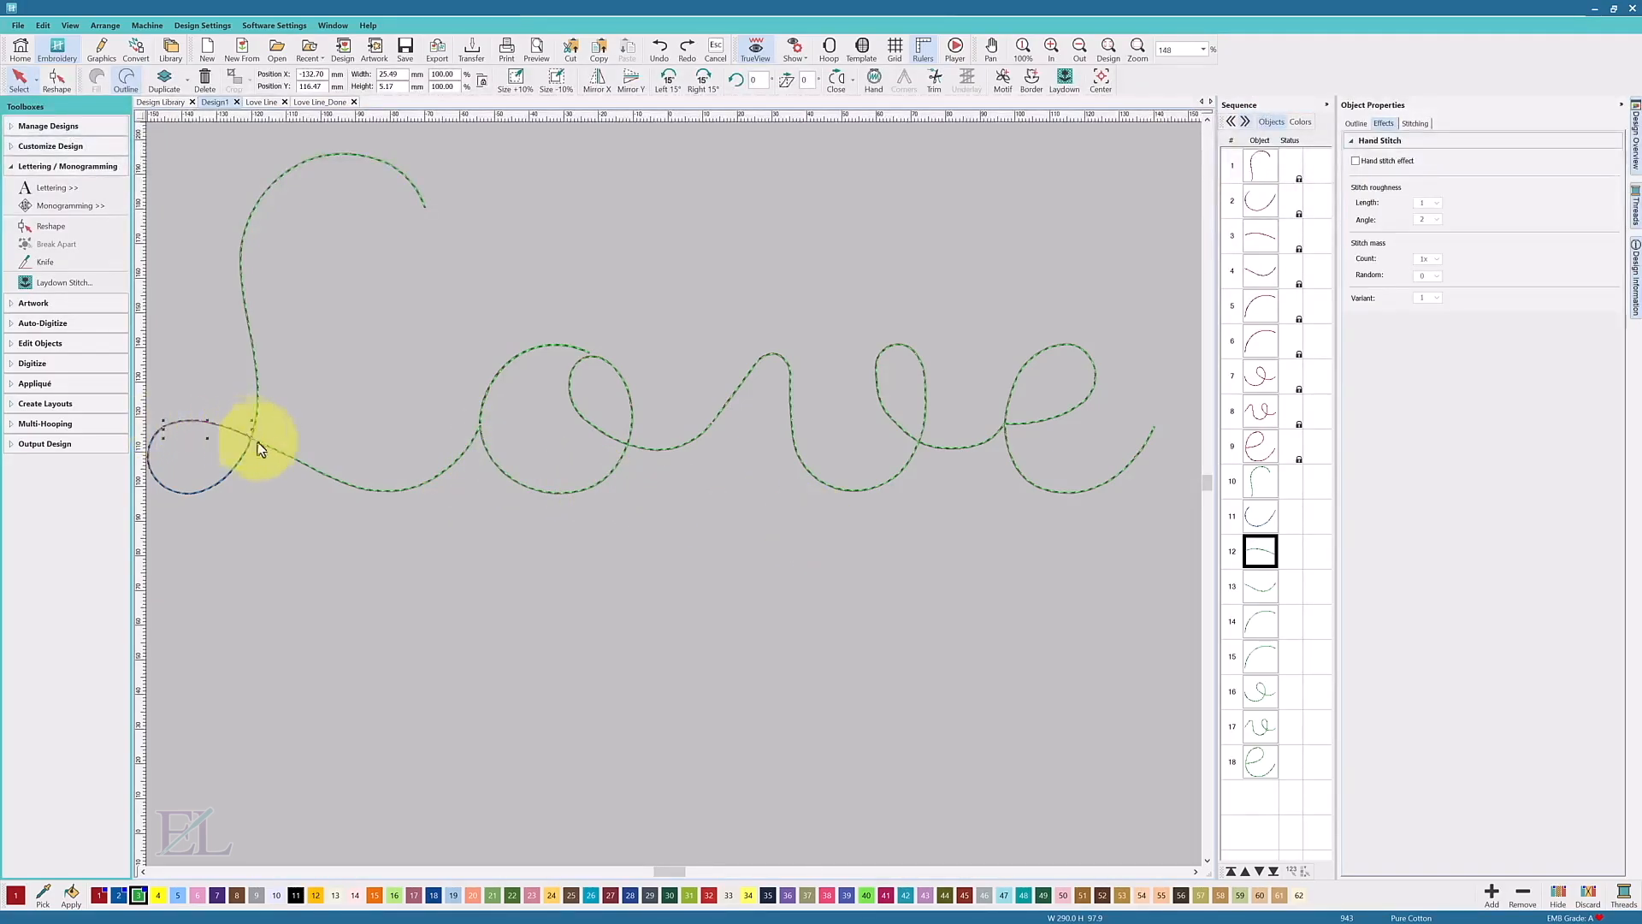
click(1265, 594)
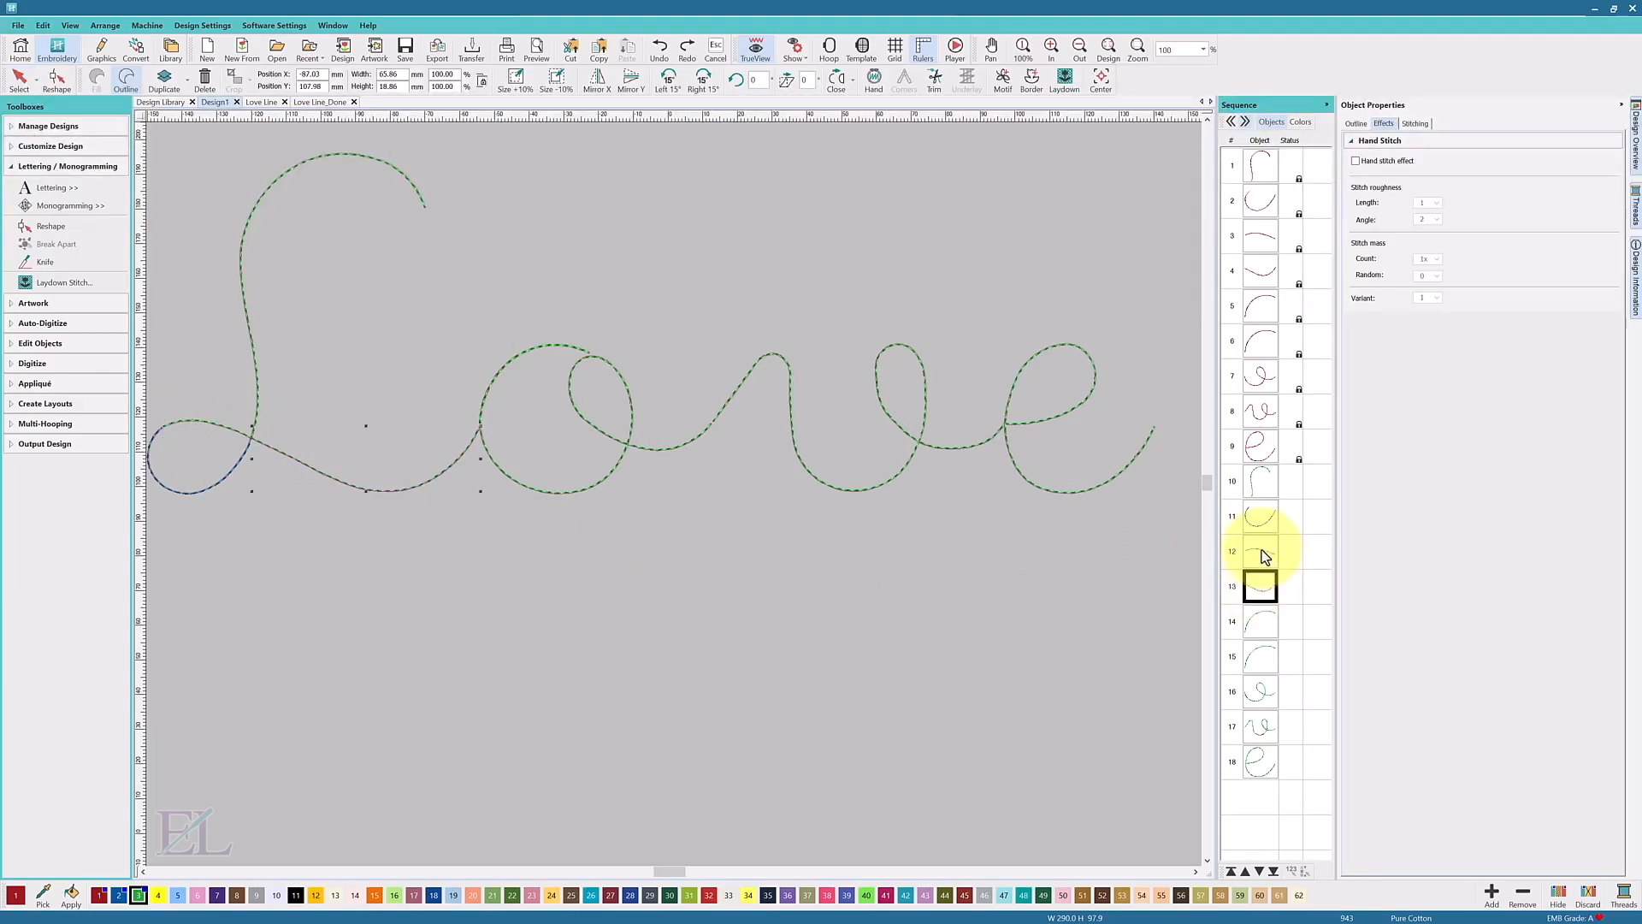
click(1261, 629)
click(118, 898)
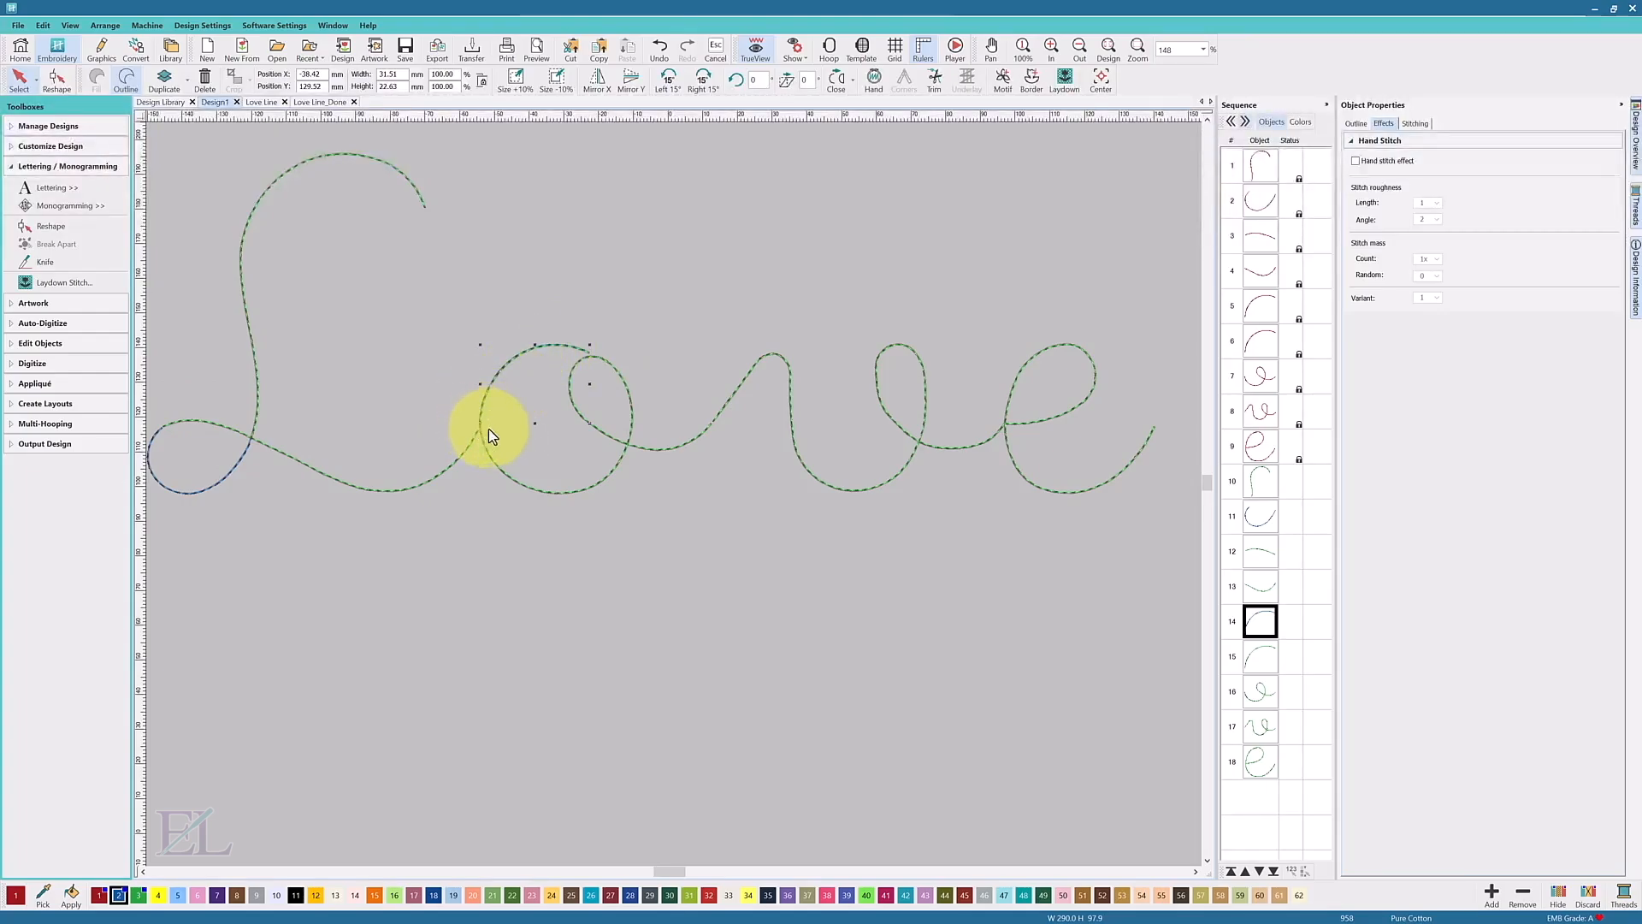
Step: Cut the o's green bowl-and-loop curve with the Knife at the upper right, between the bowl and the small inner loop
click(1250, 691)
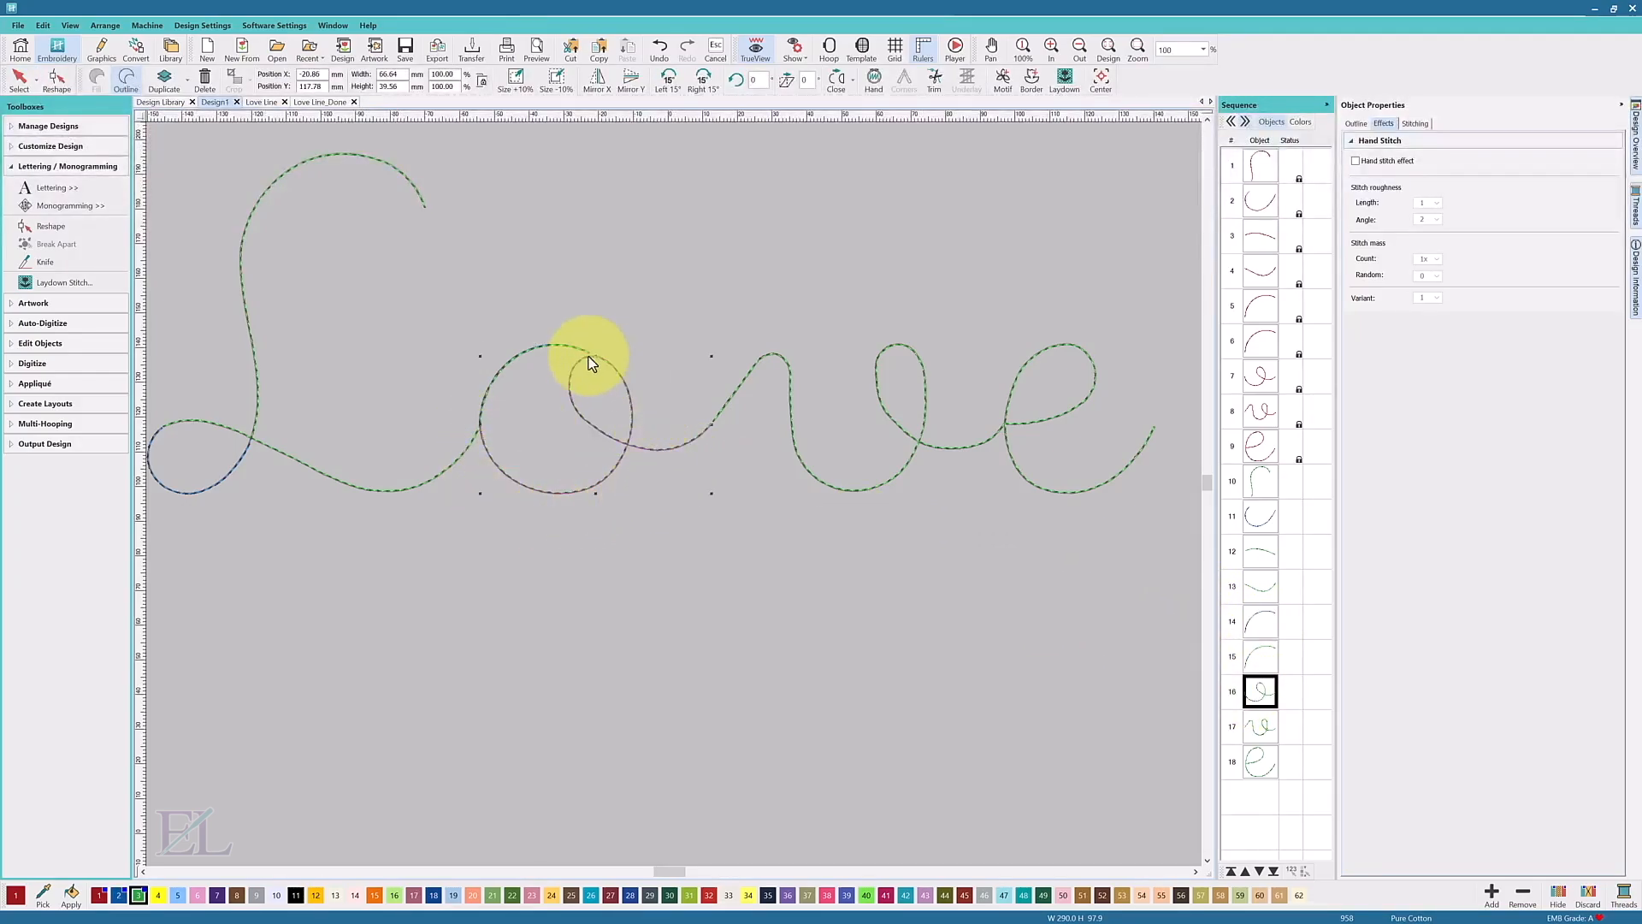
click(38, 267)
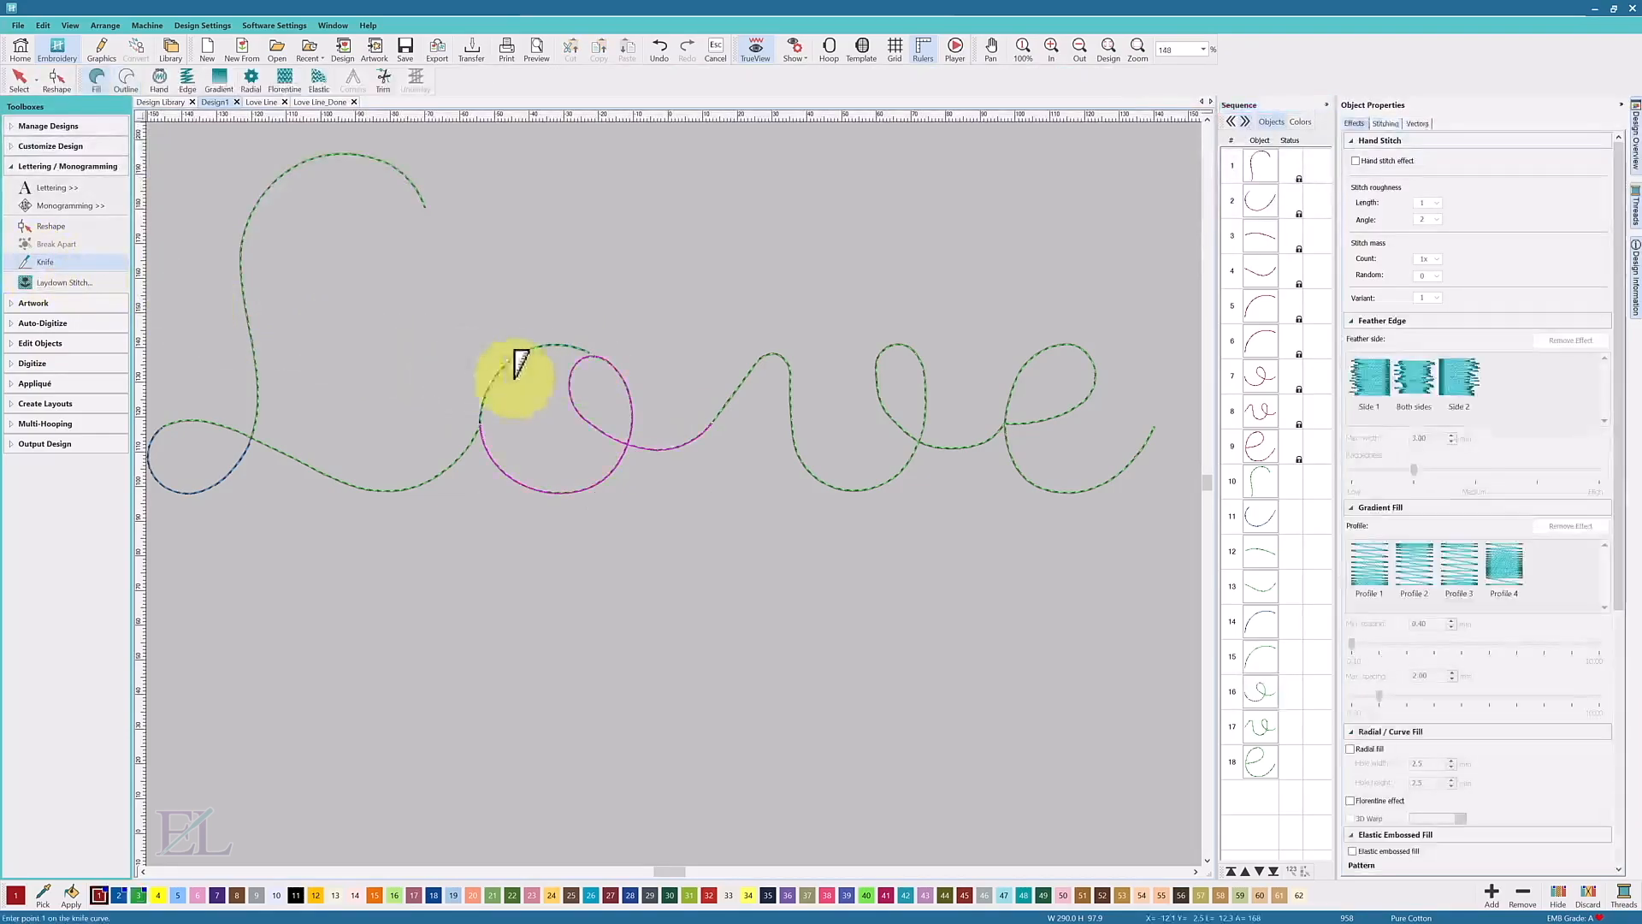
click(627, 366)
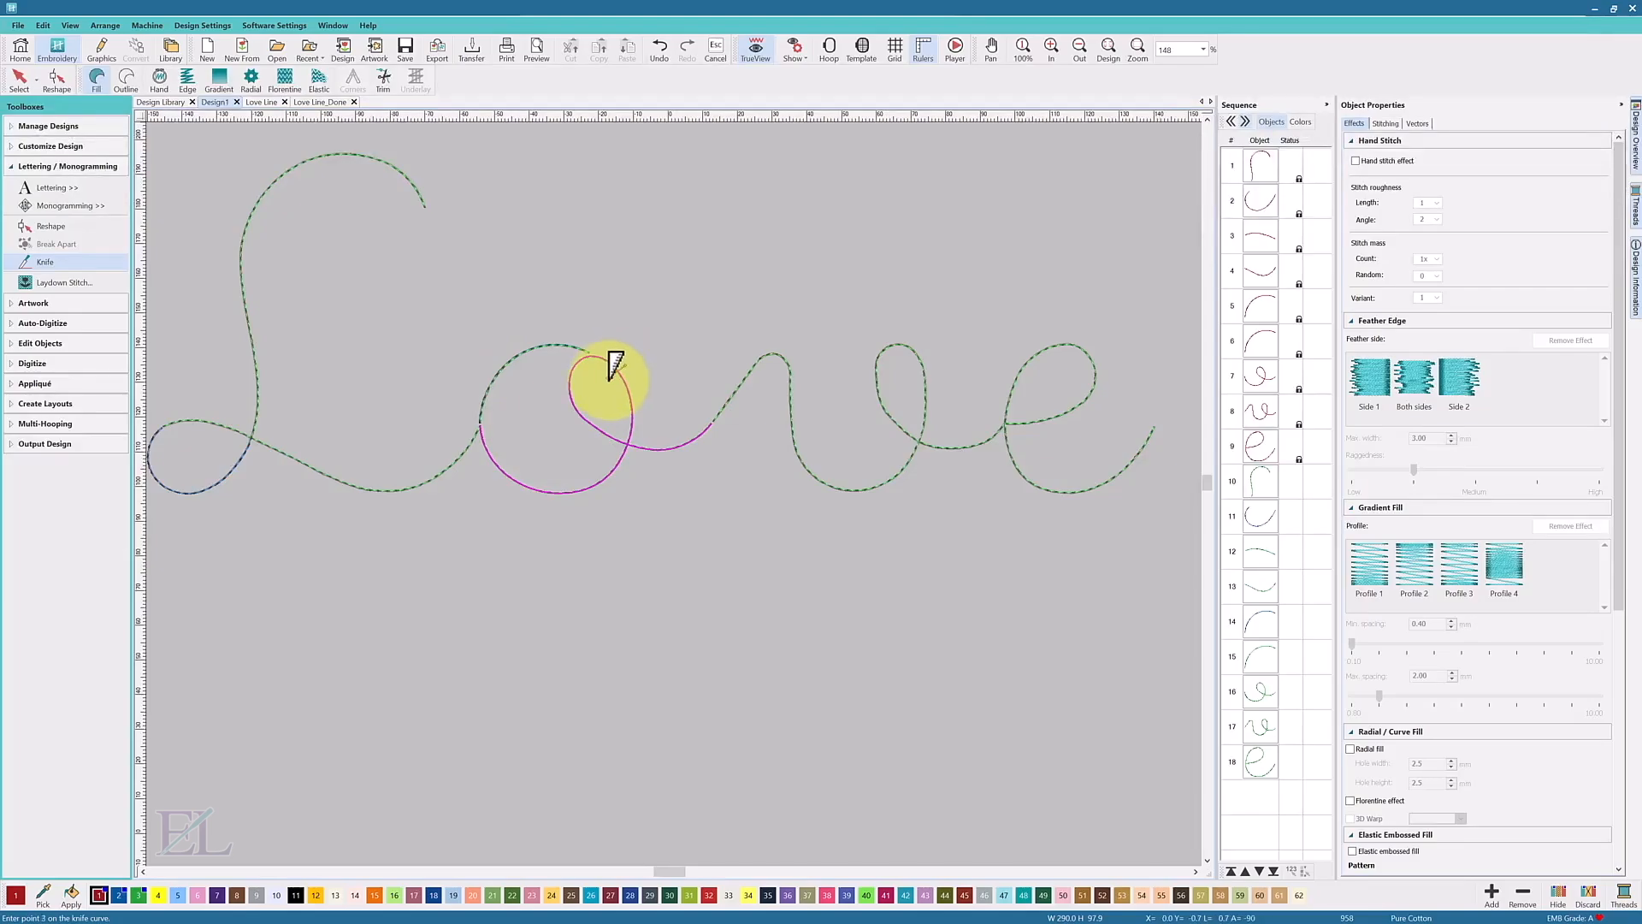
click(624, 358)
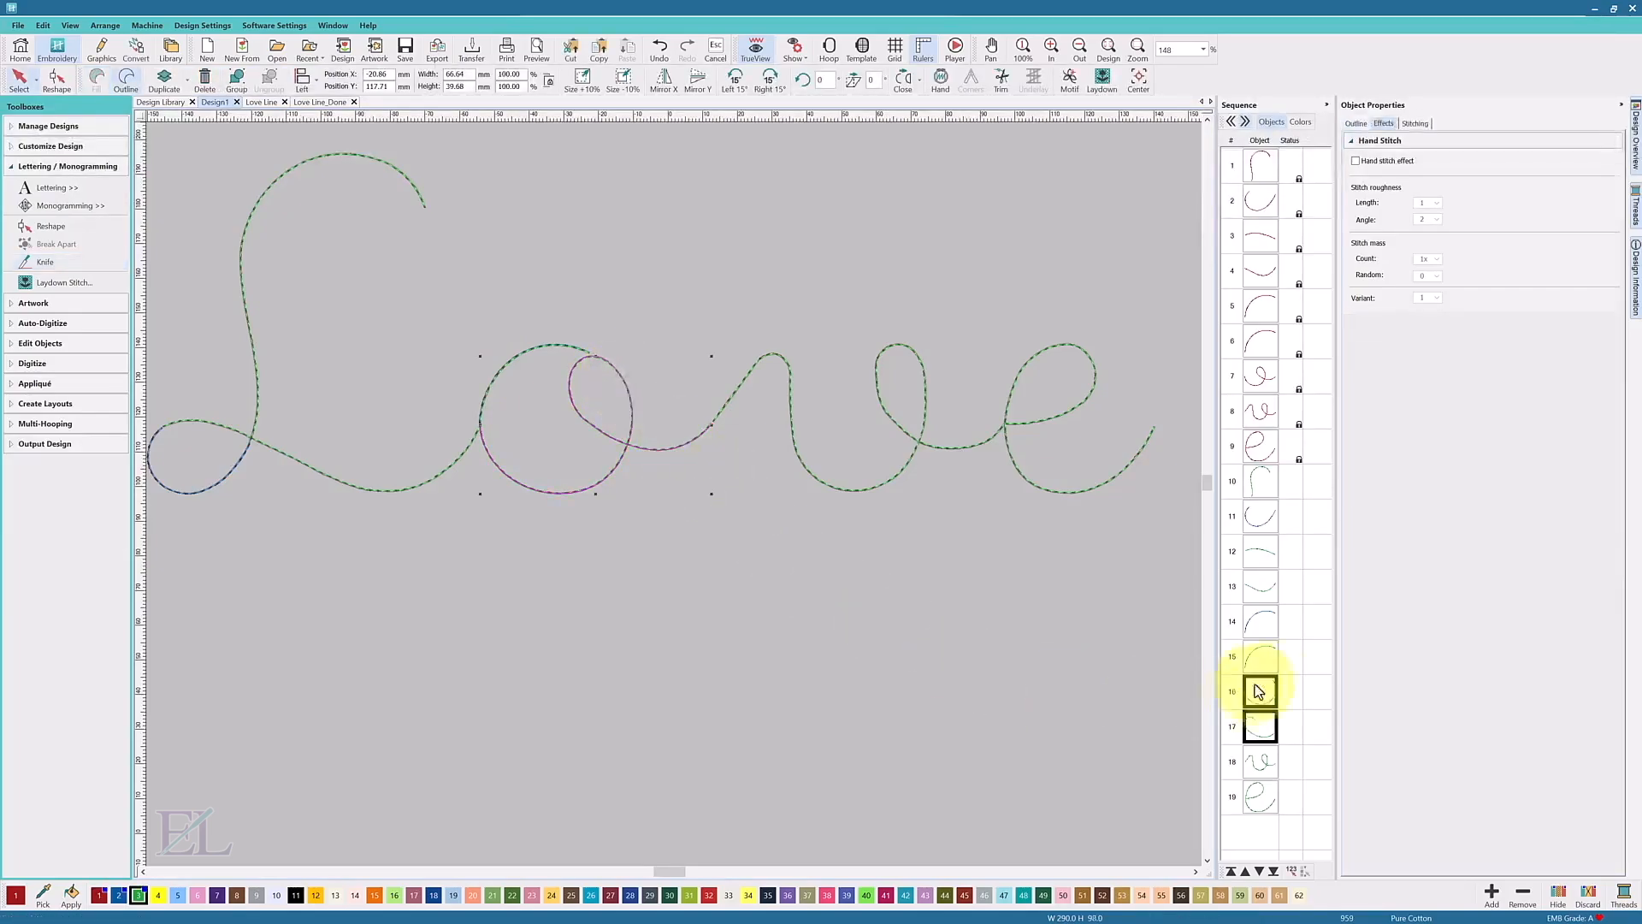
Step: Select the piece with the o's inner loop and cut it with the Knife across the loop's left side
click(1263, 726)
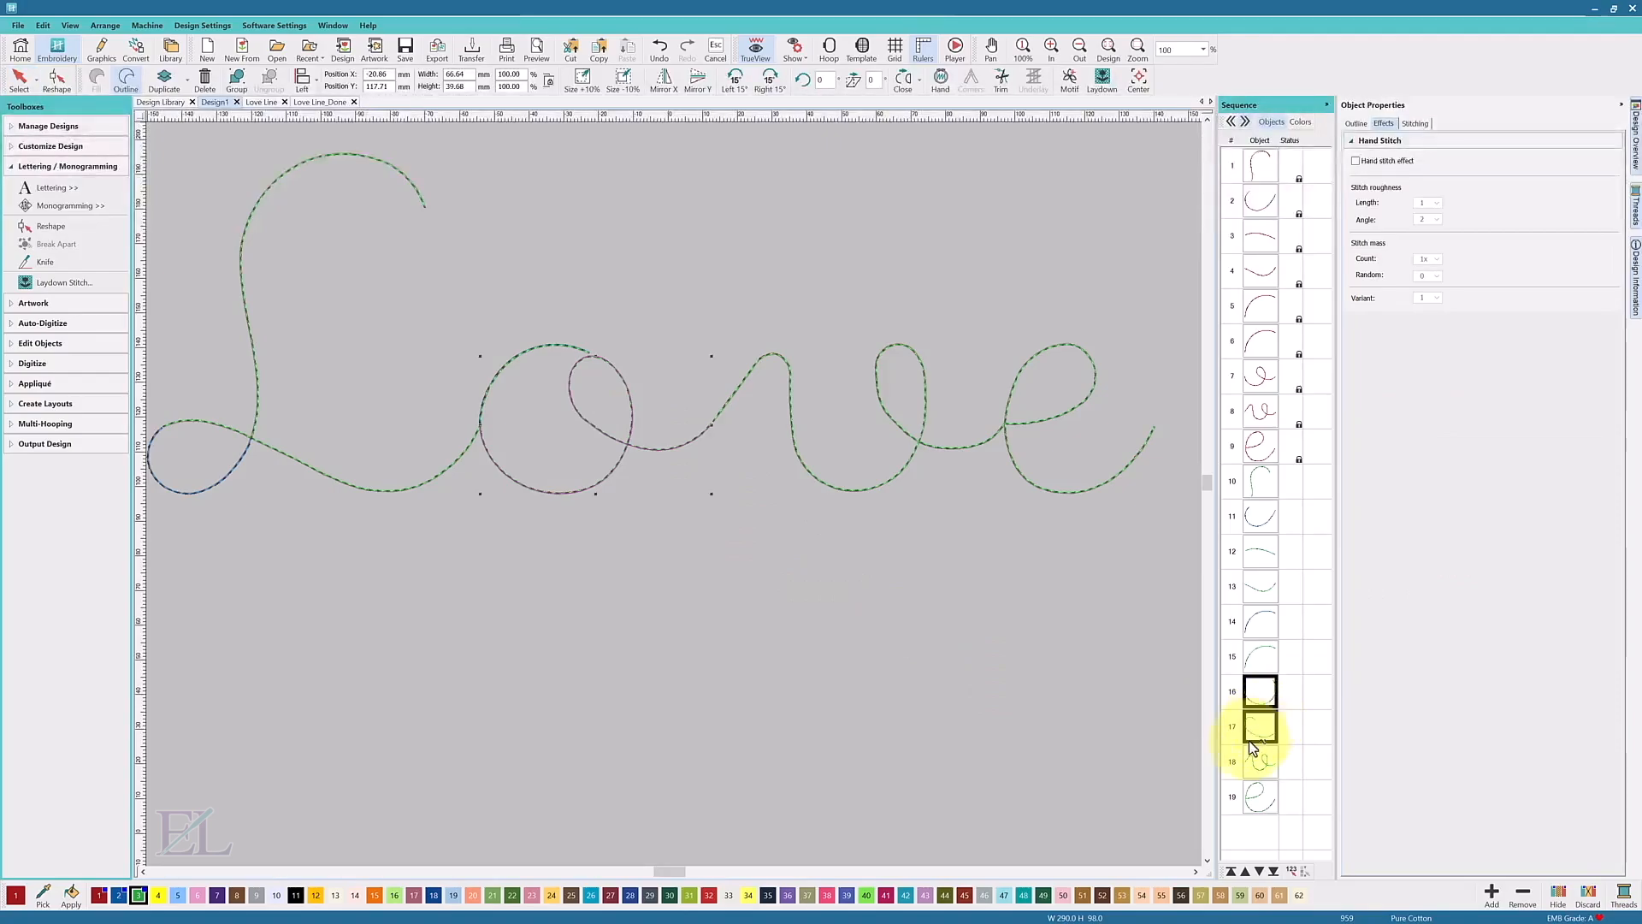
click(1255, 727)
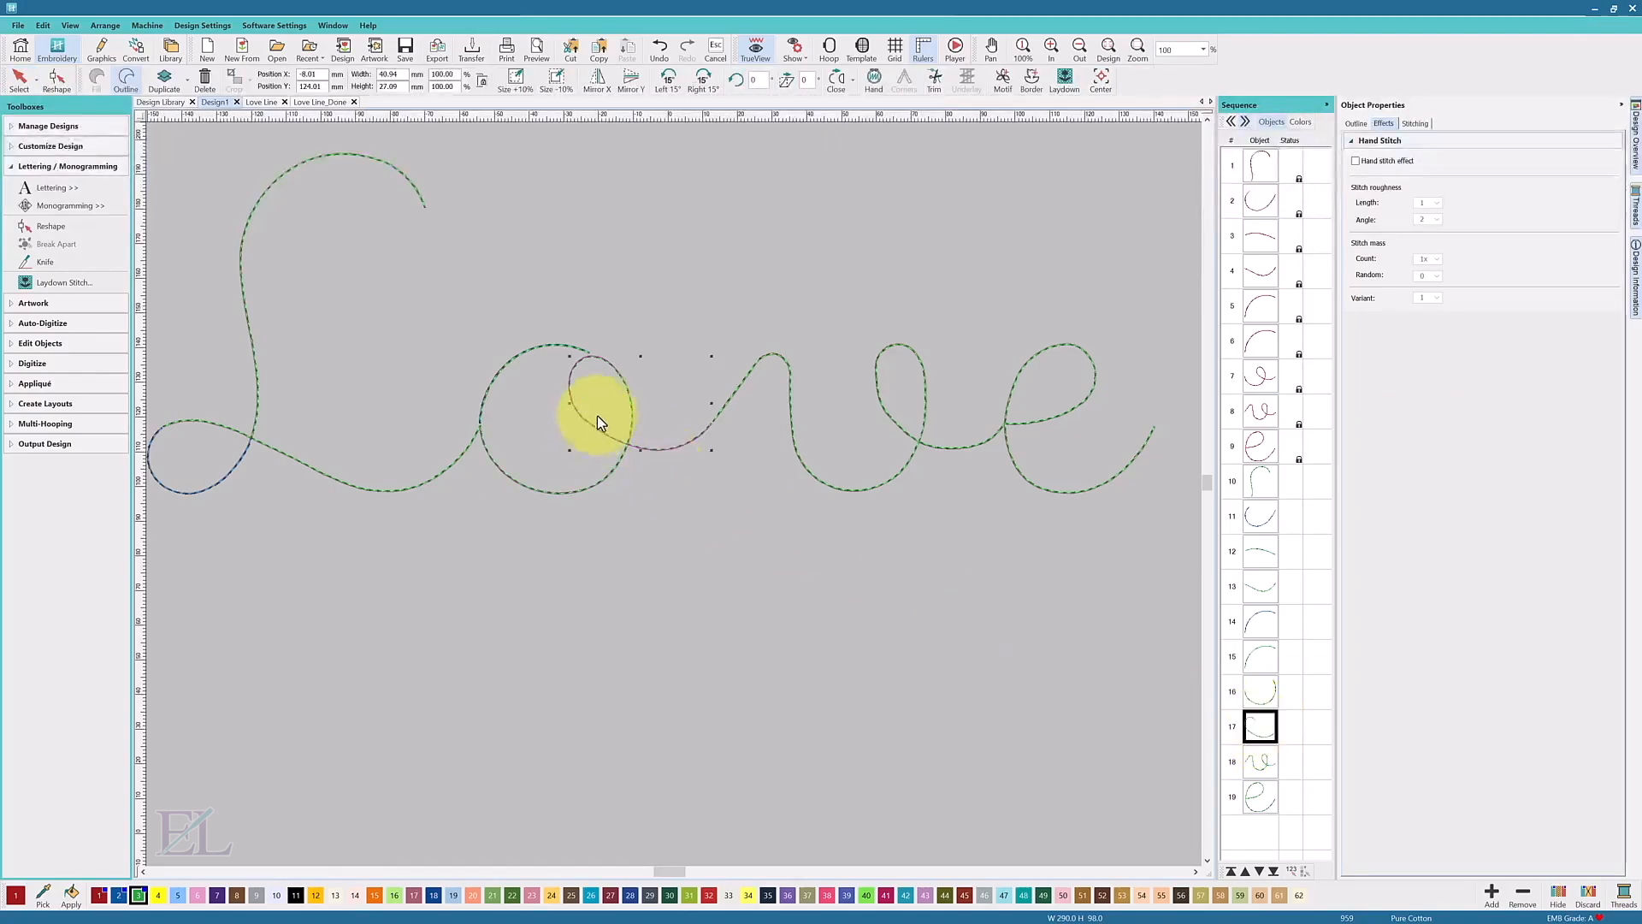
click(42, 262)
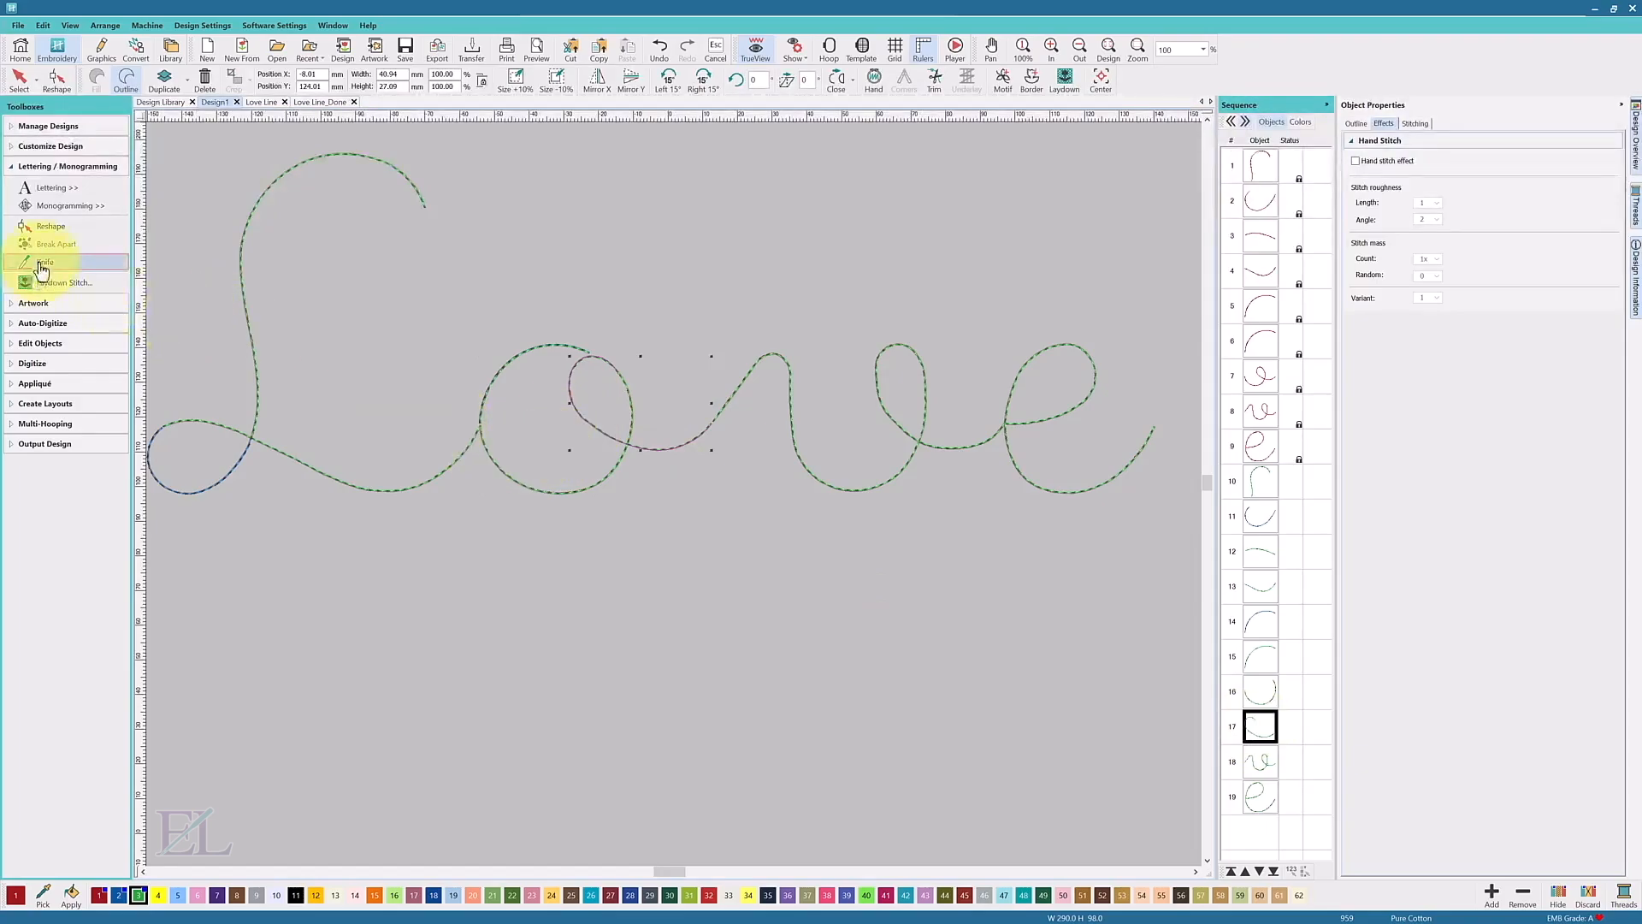
click(582, 391)
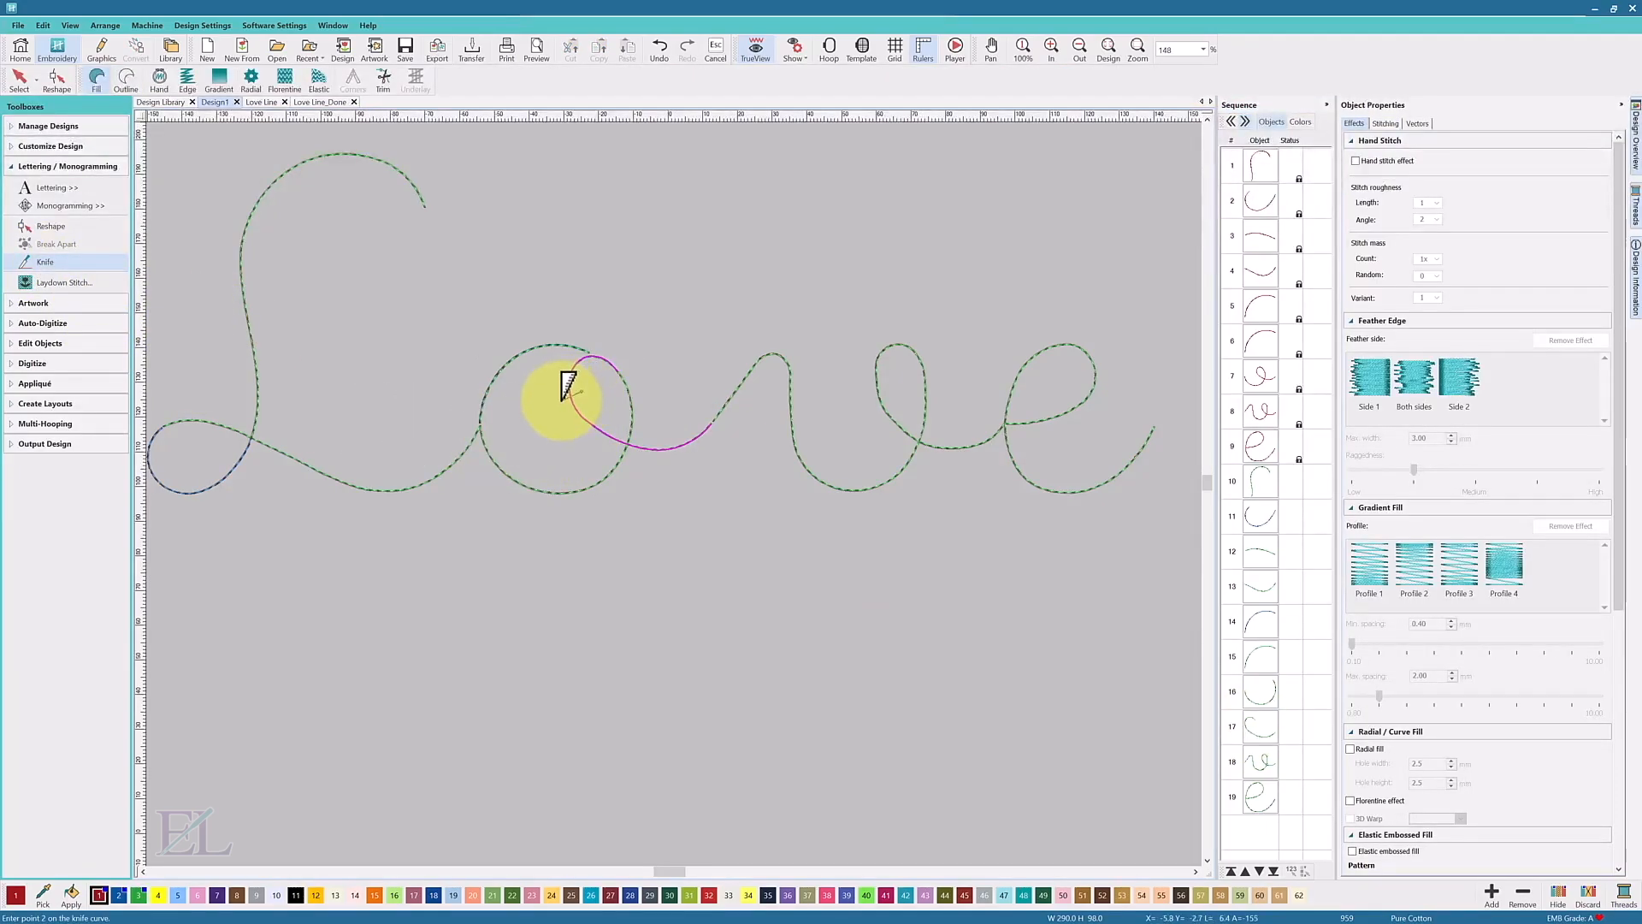
click(564, 395)
key(Return)
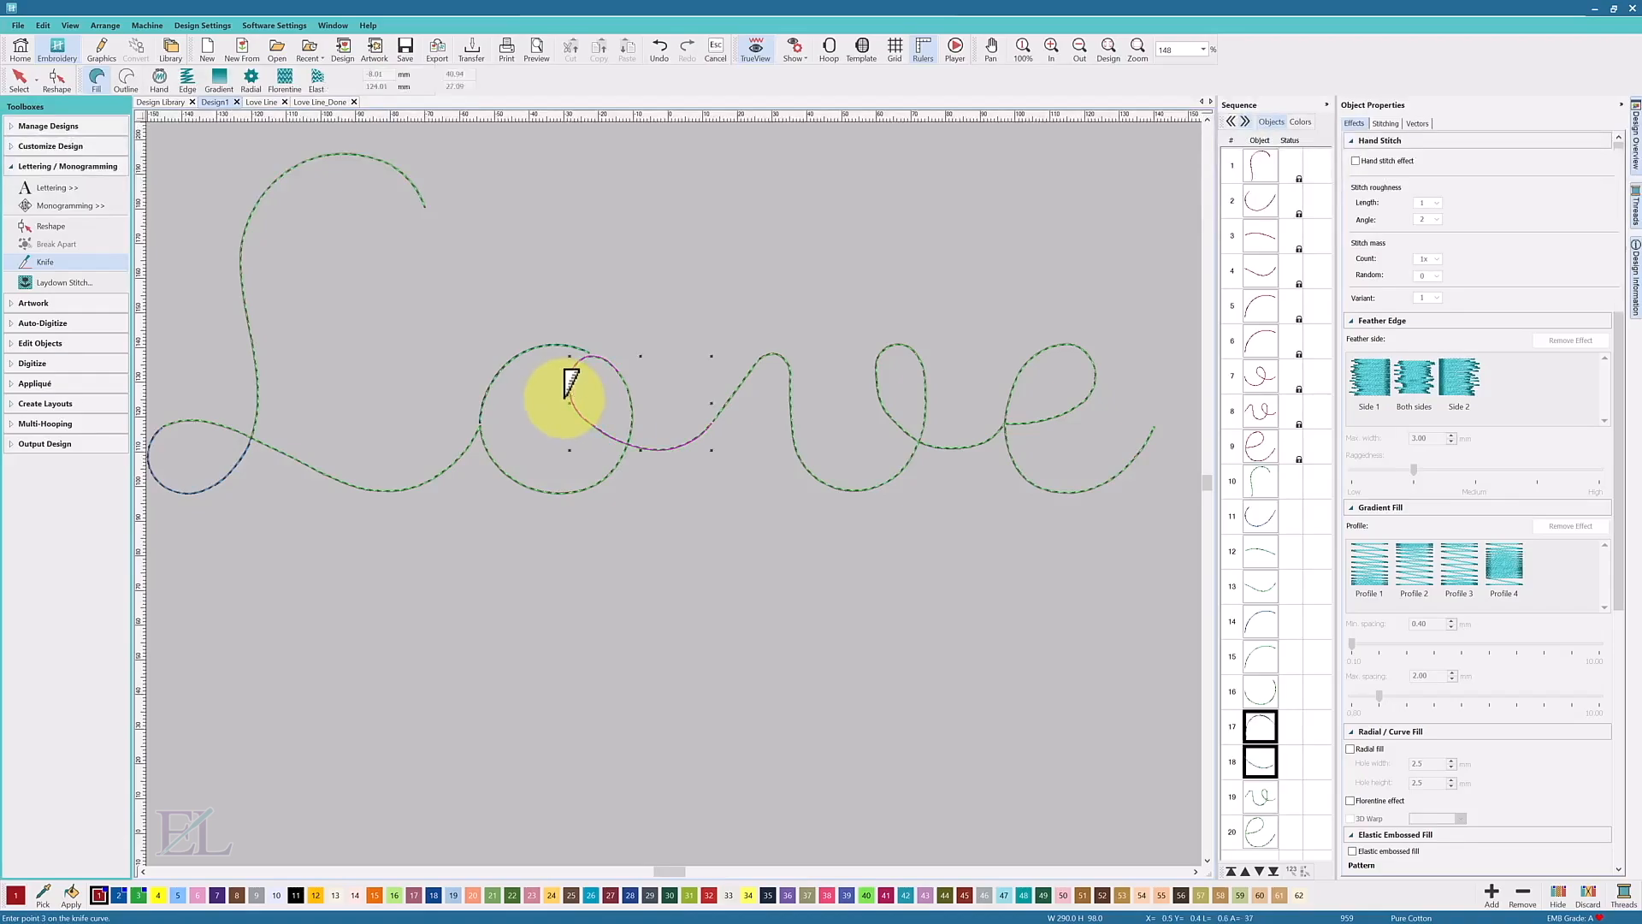
Step: Check the pieces leading into and around the o, and recolor its lower bowl to blue (color 2)
click(1259, 689)
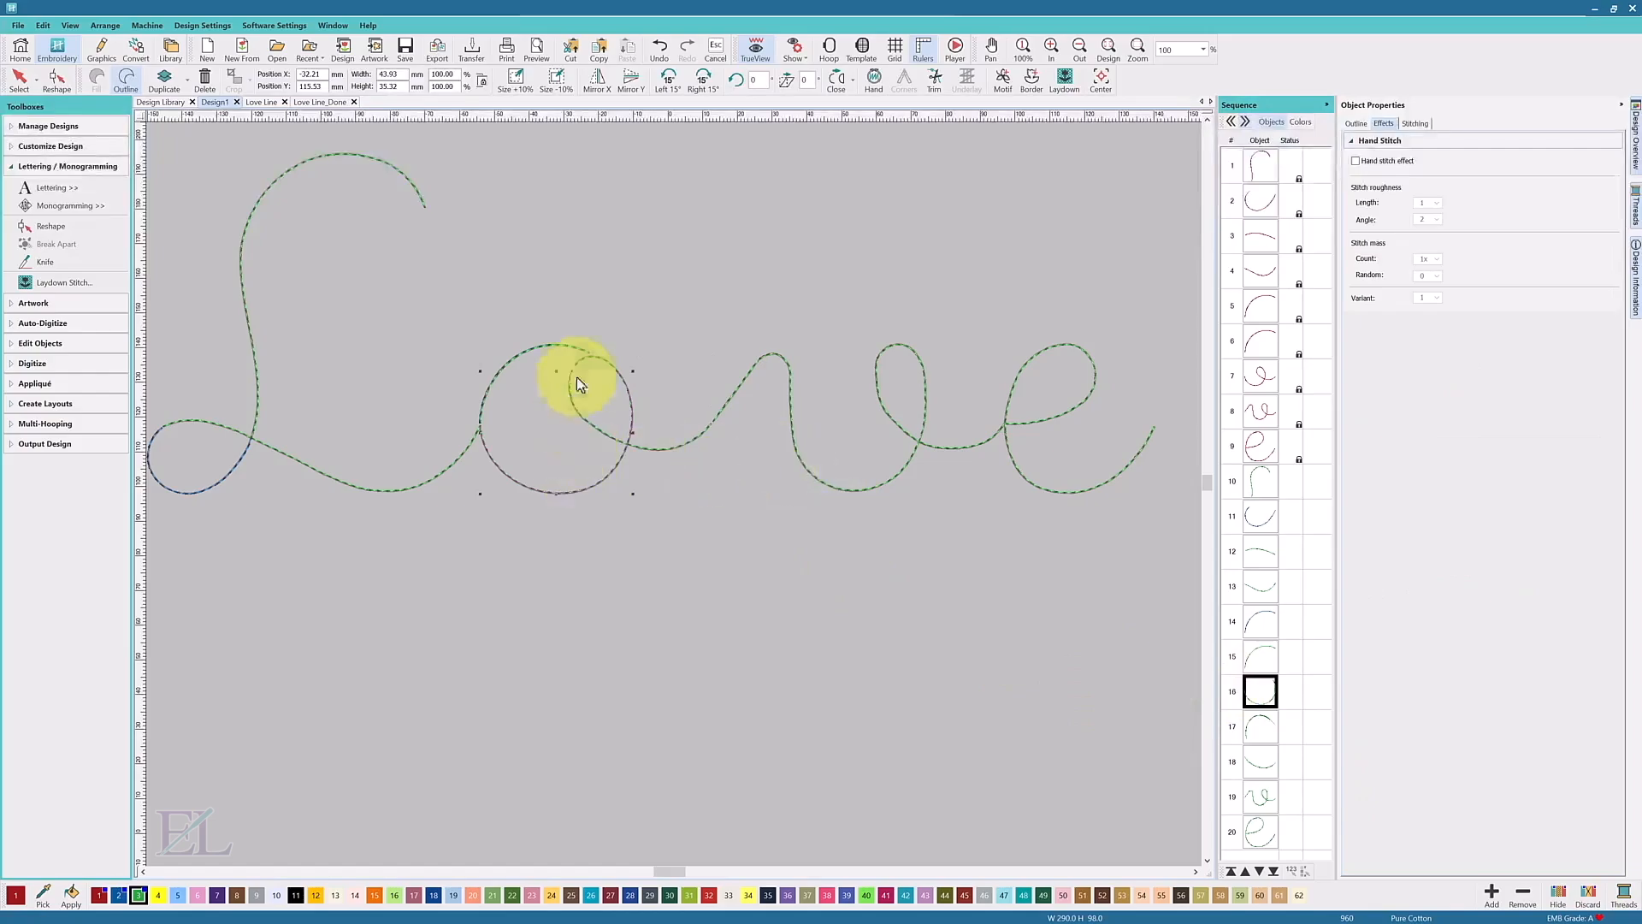
click(561, 238)
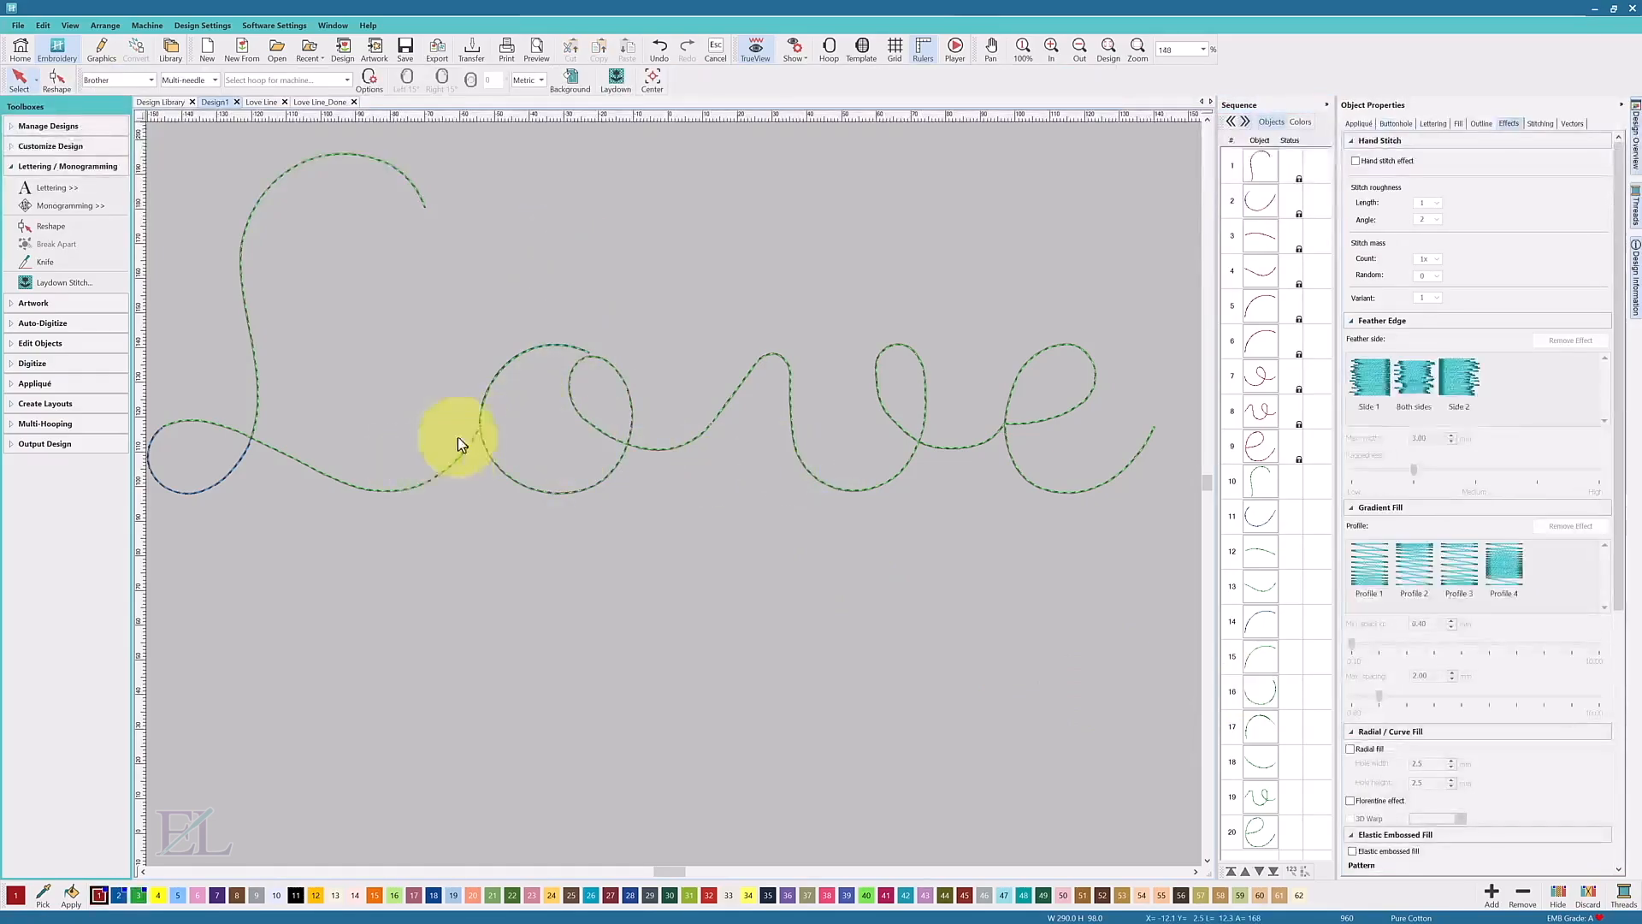
click(458, 458)
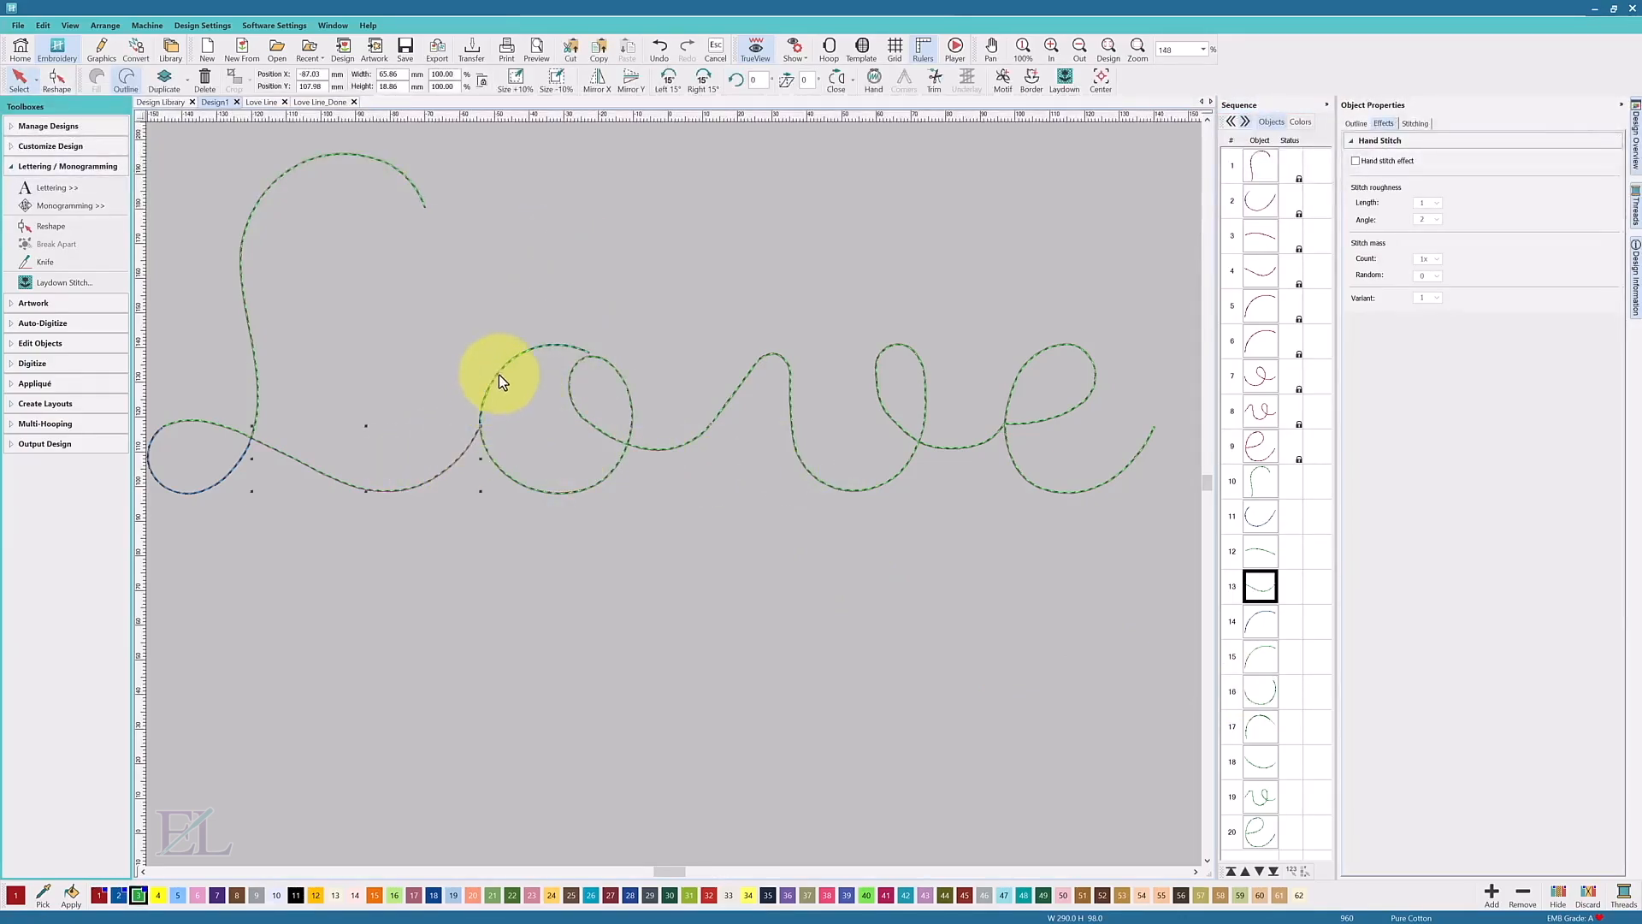
click(566, 345)
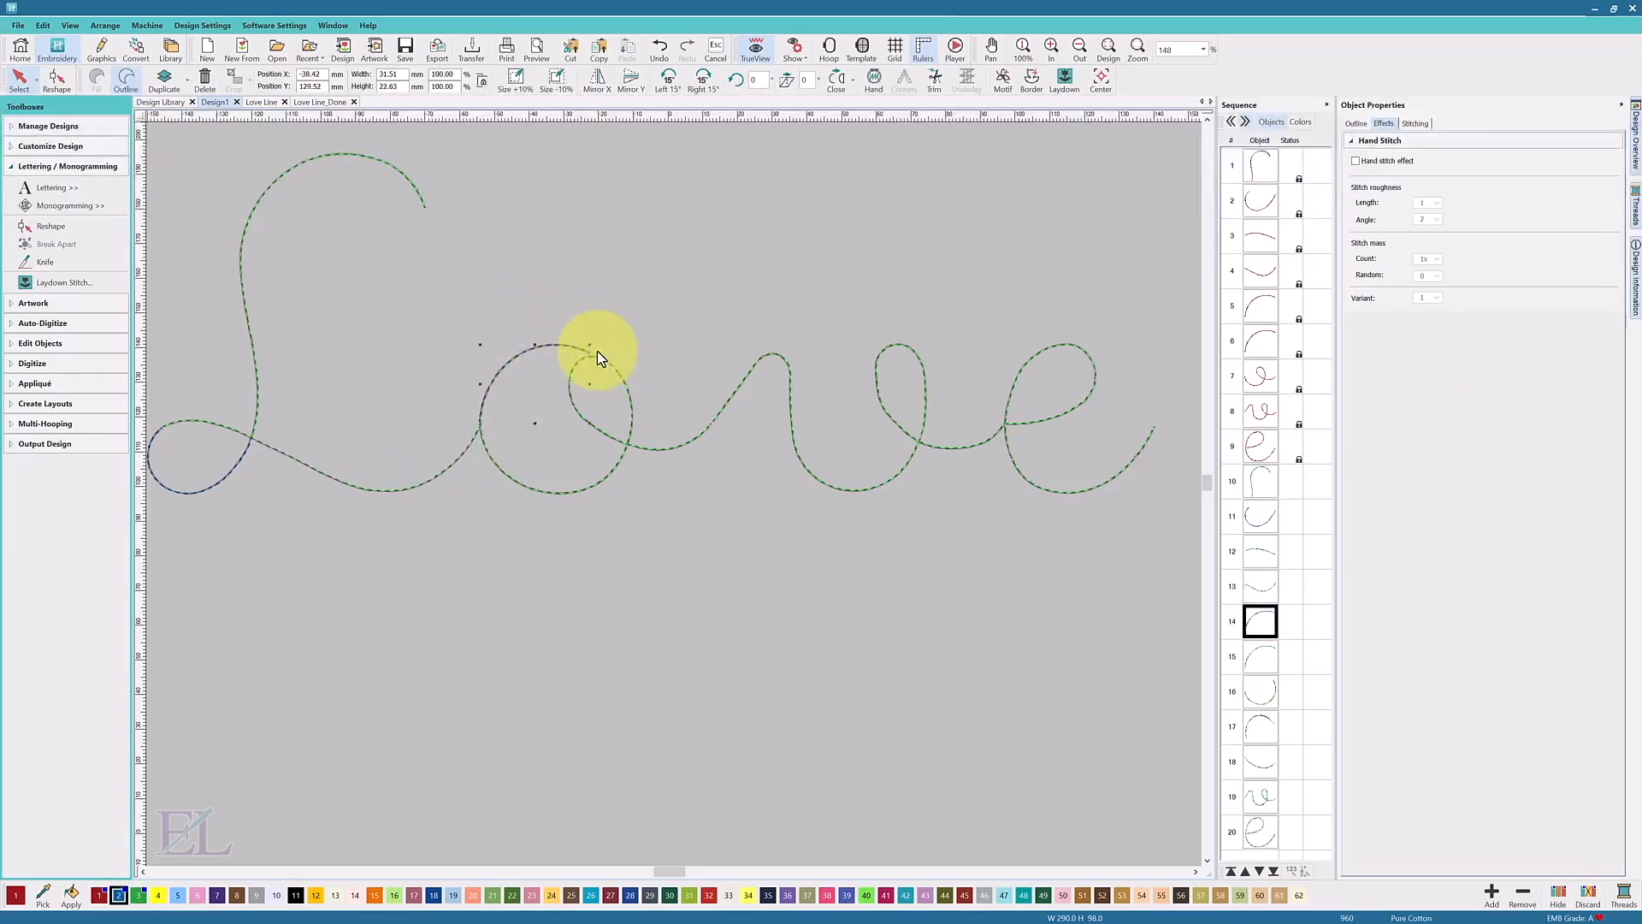
click(596, 355)
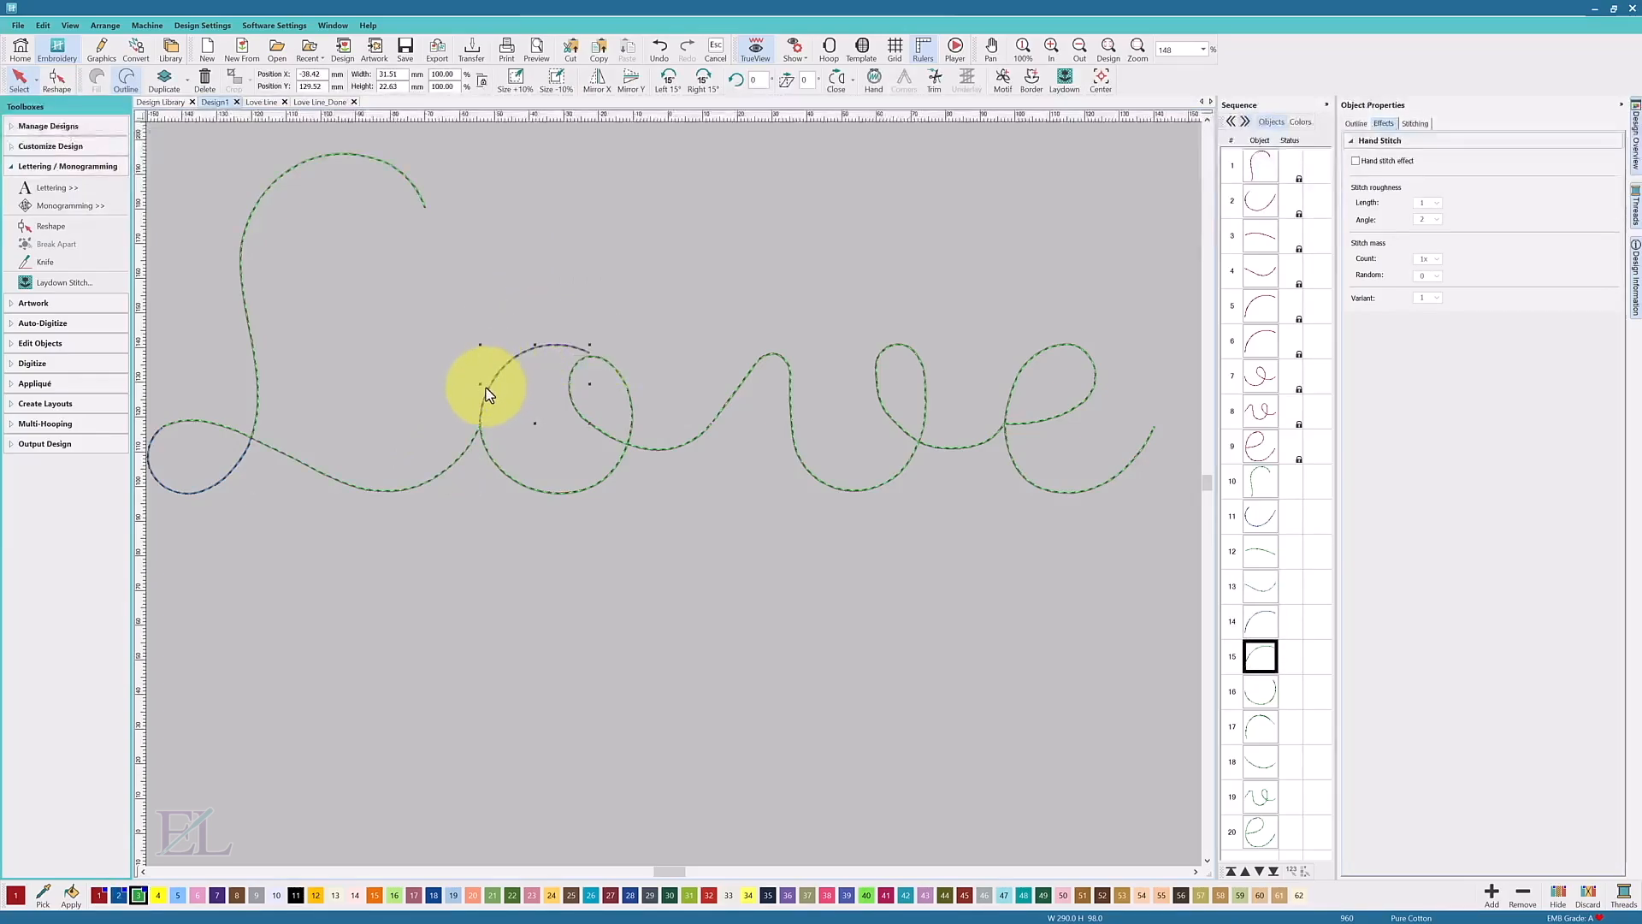
click(531, 489)
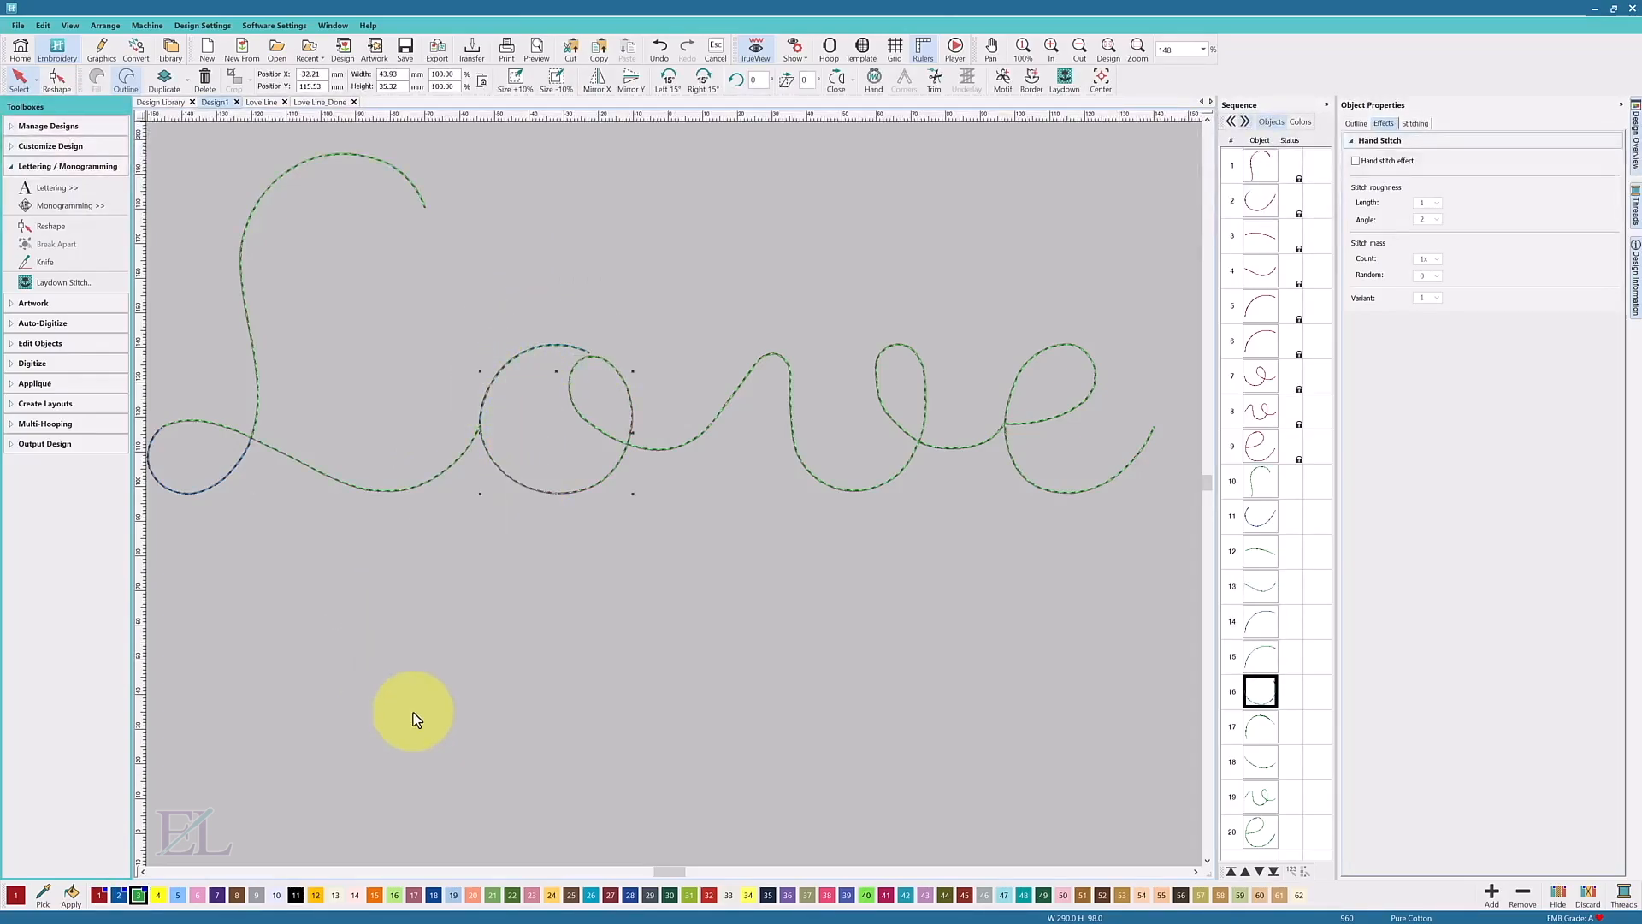
click(121, 895)
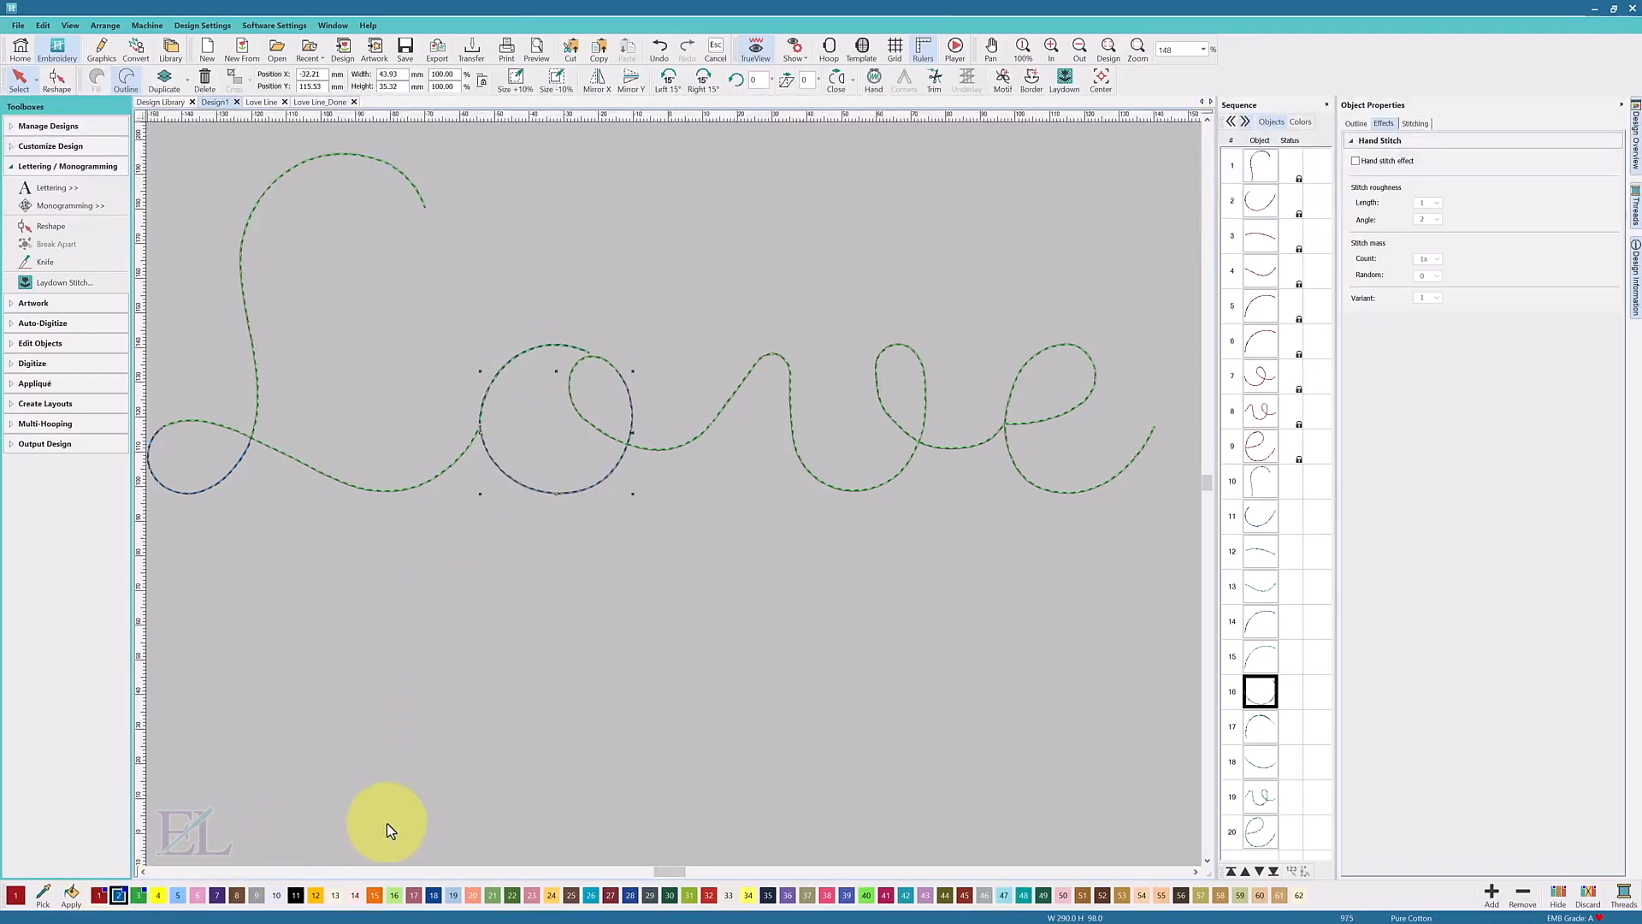
Step: Recolor the stroke running from the o's inner loop to the v to blue (color 2)
click(613, 373)
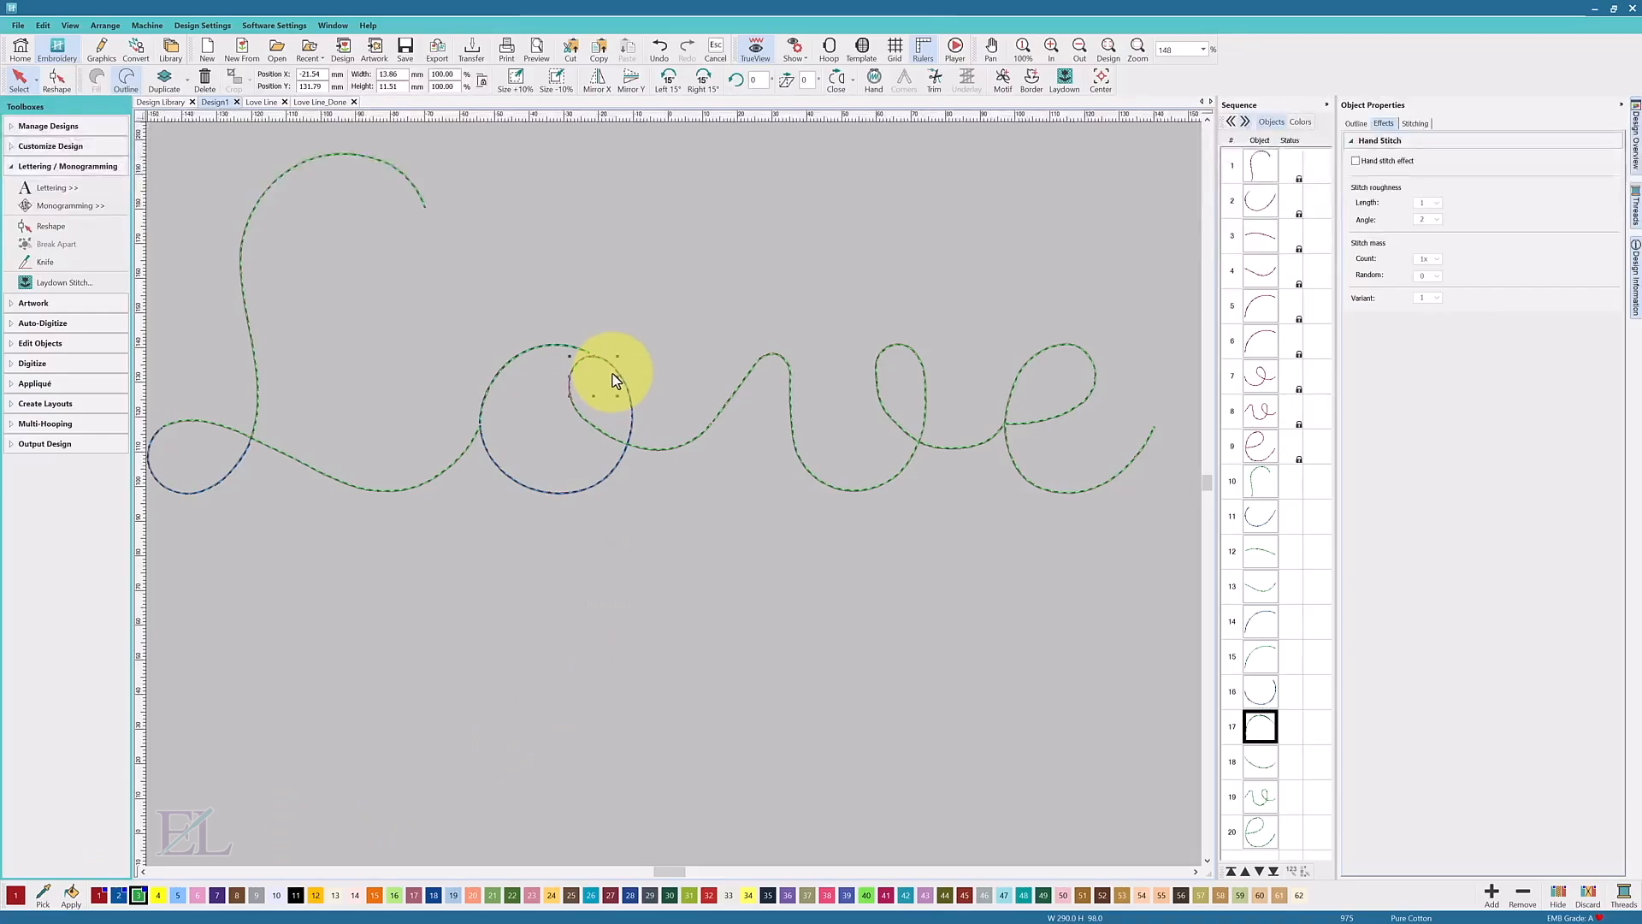
click(593, 430)
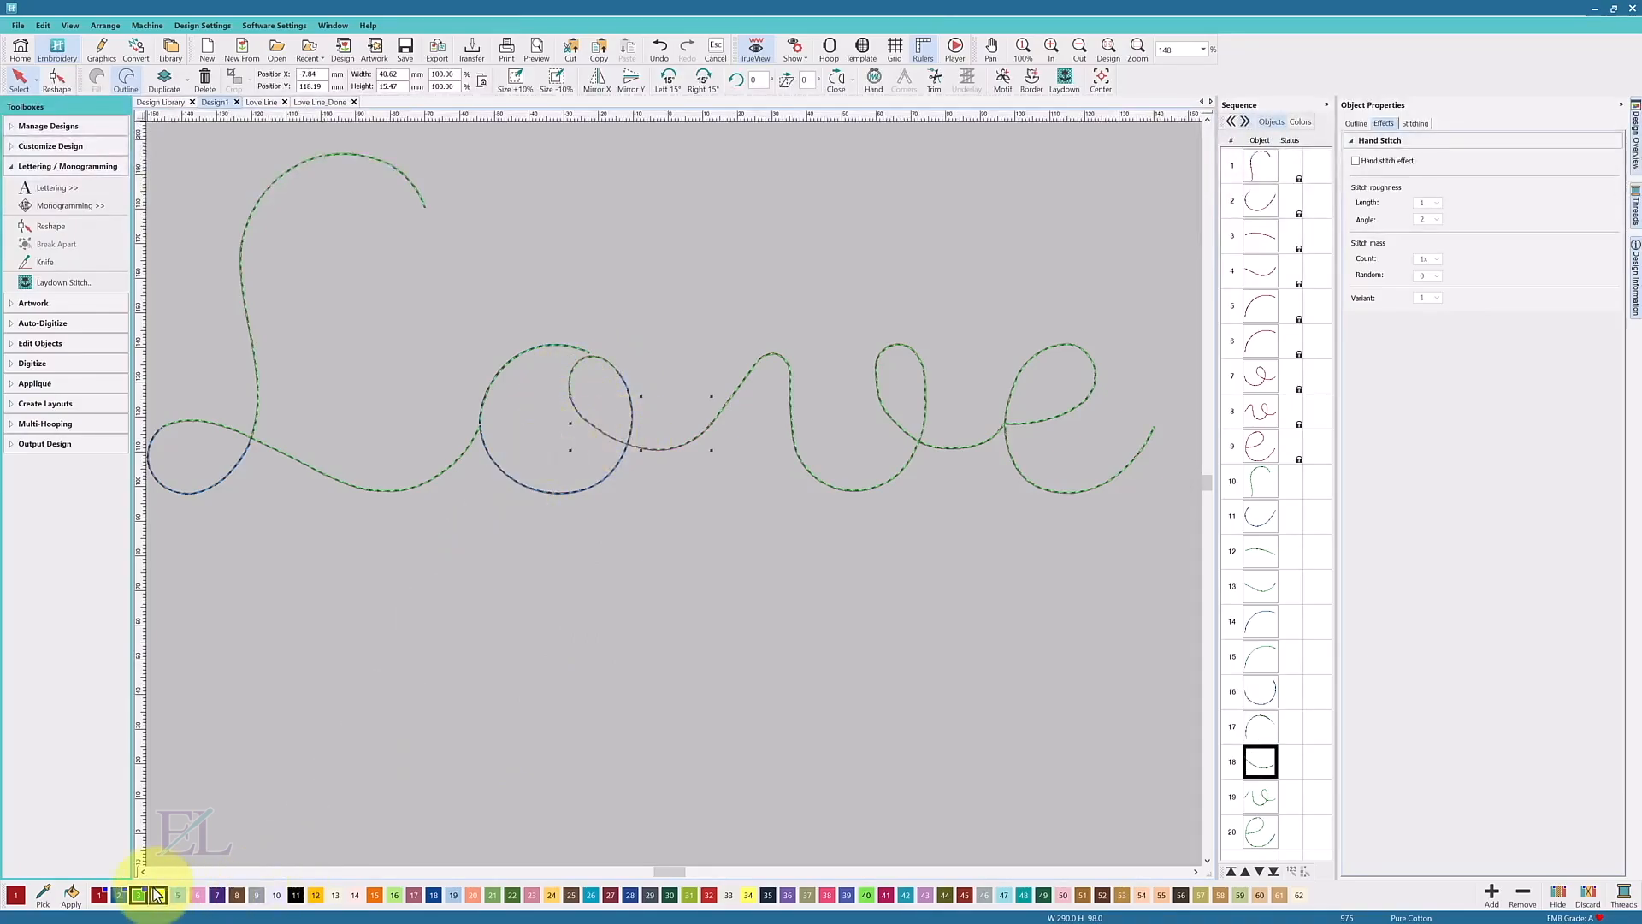
click(125, 892)
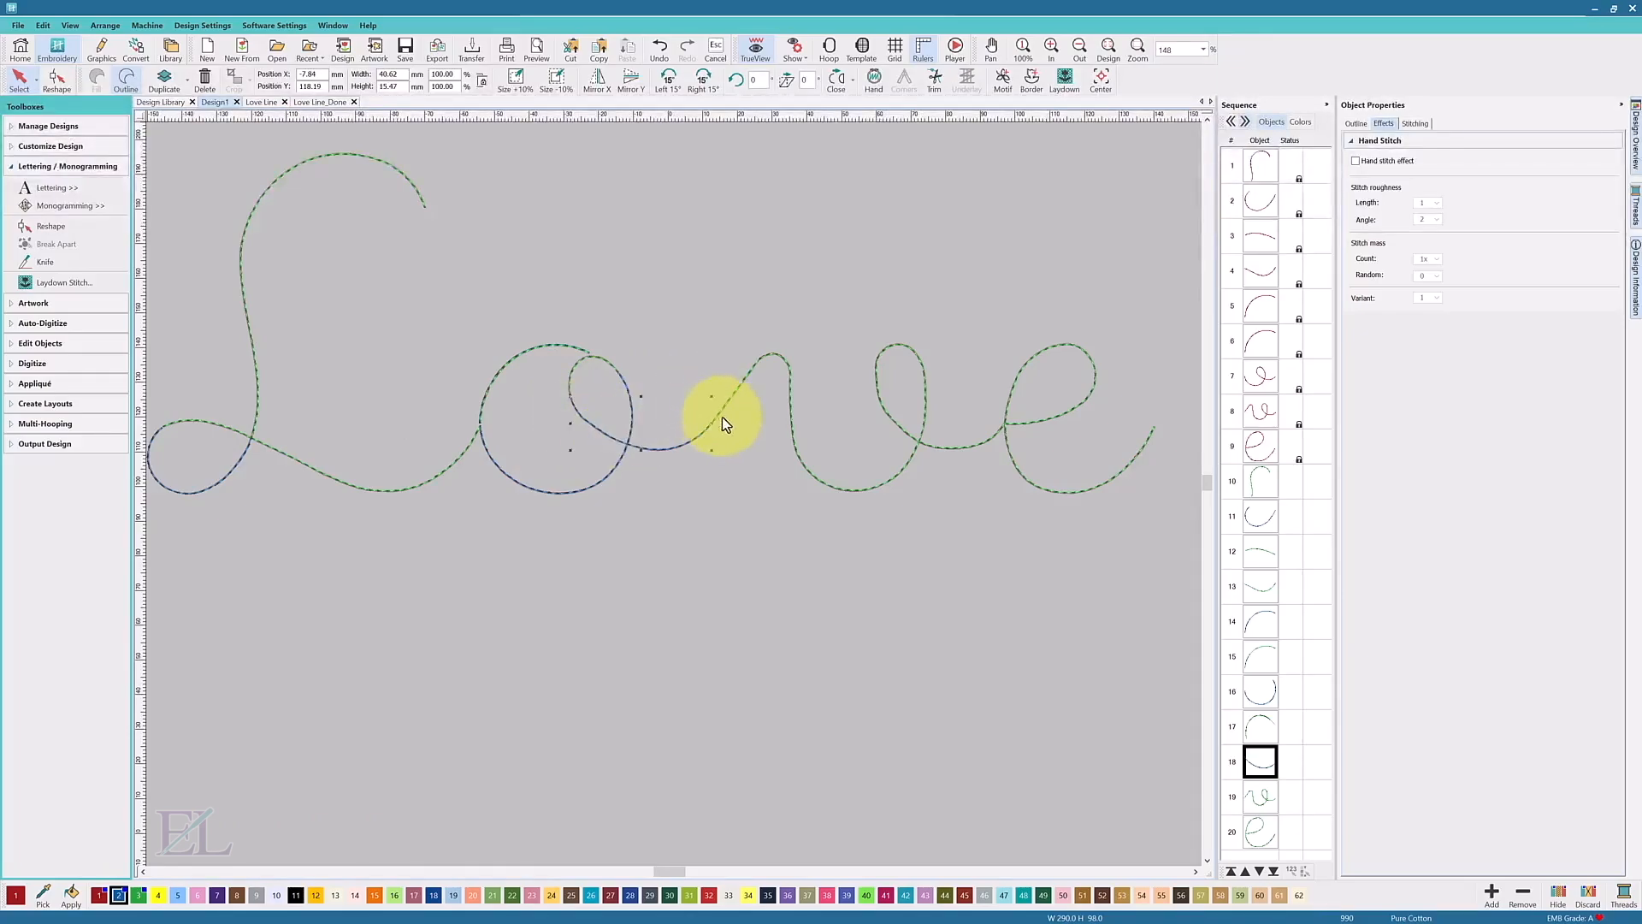
Step: Cut the v with the Knife on its first upstroke just below the peak, and select the o's blue connecting stroke
click(1271, 794)
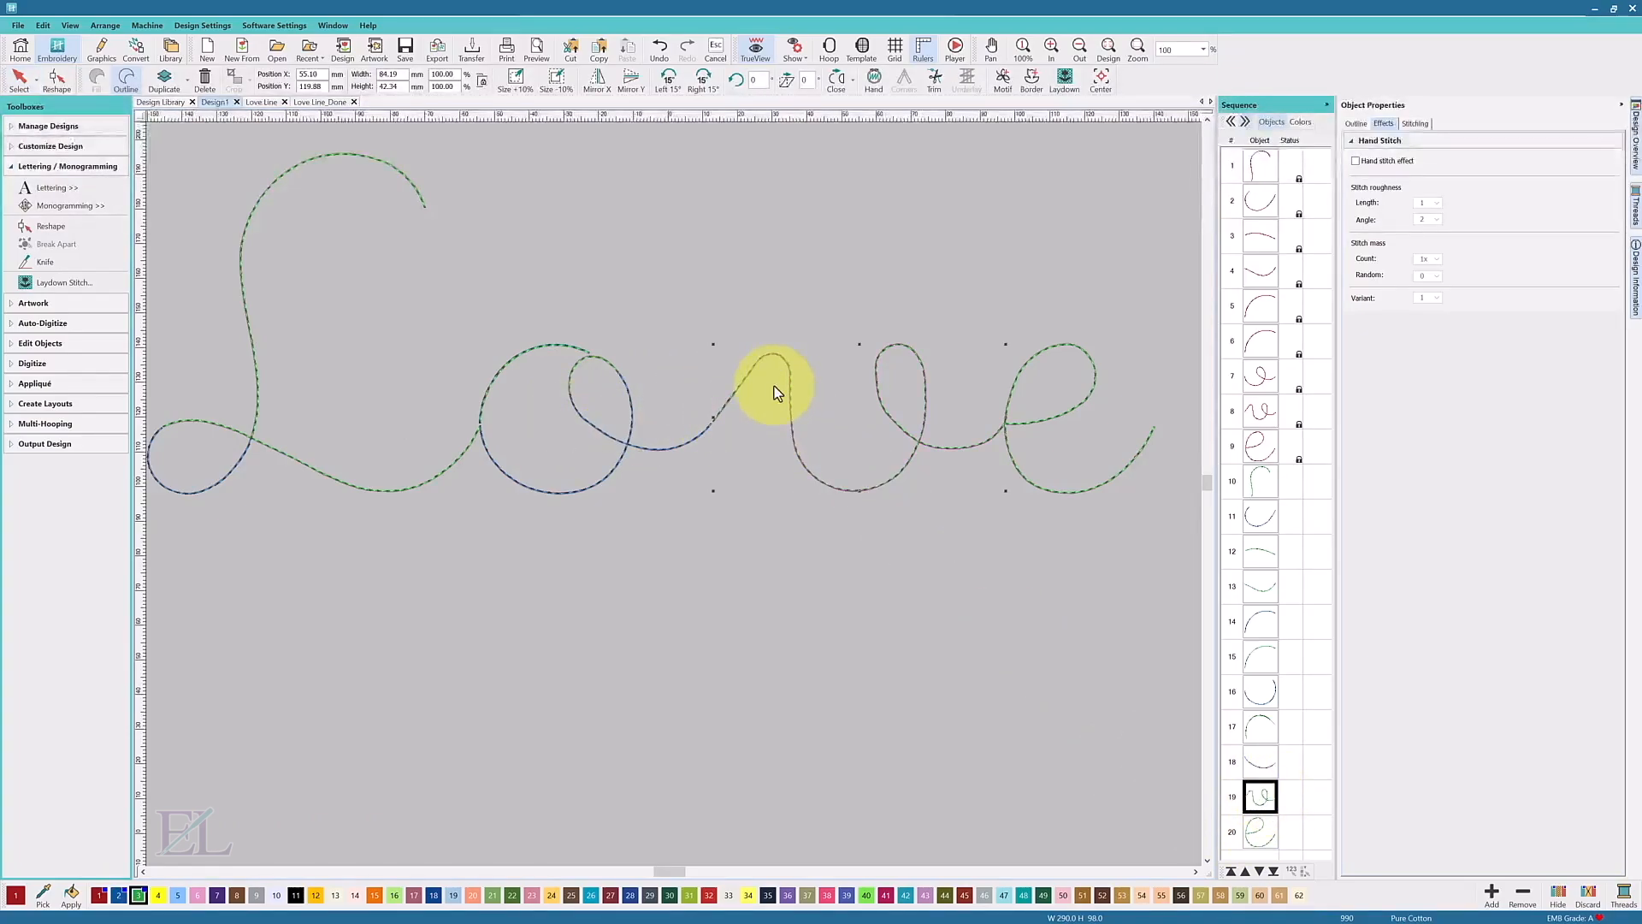
click(43, 262)
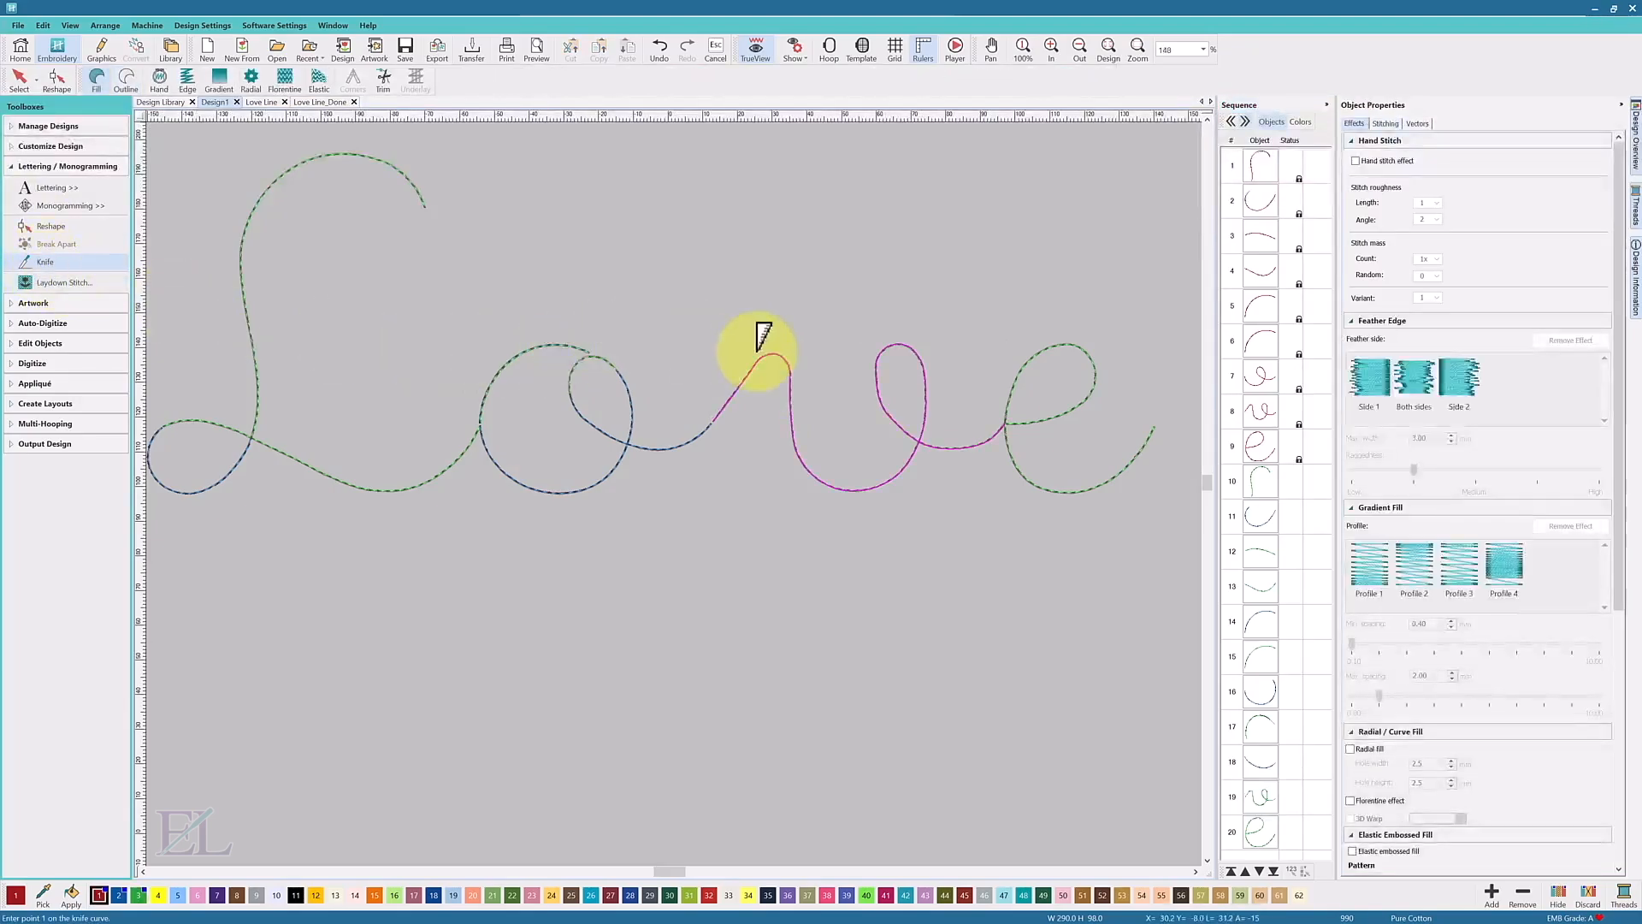
click(757, 358)
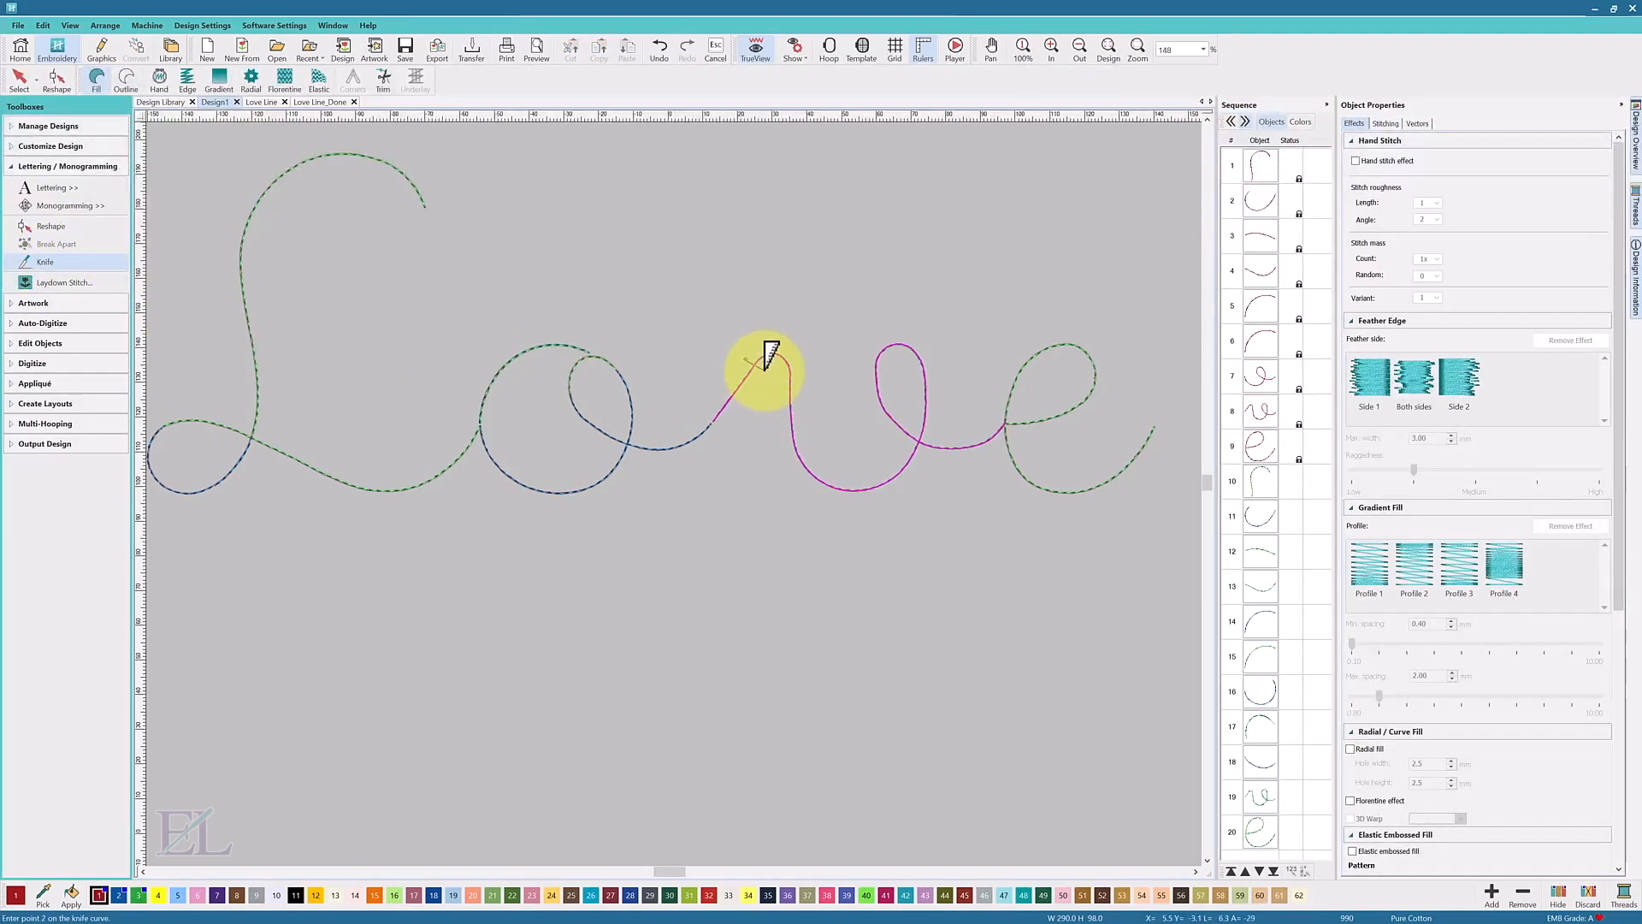
key(Return)
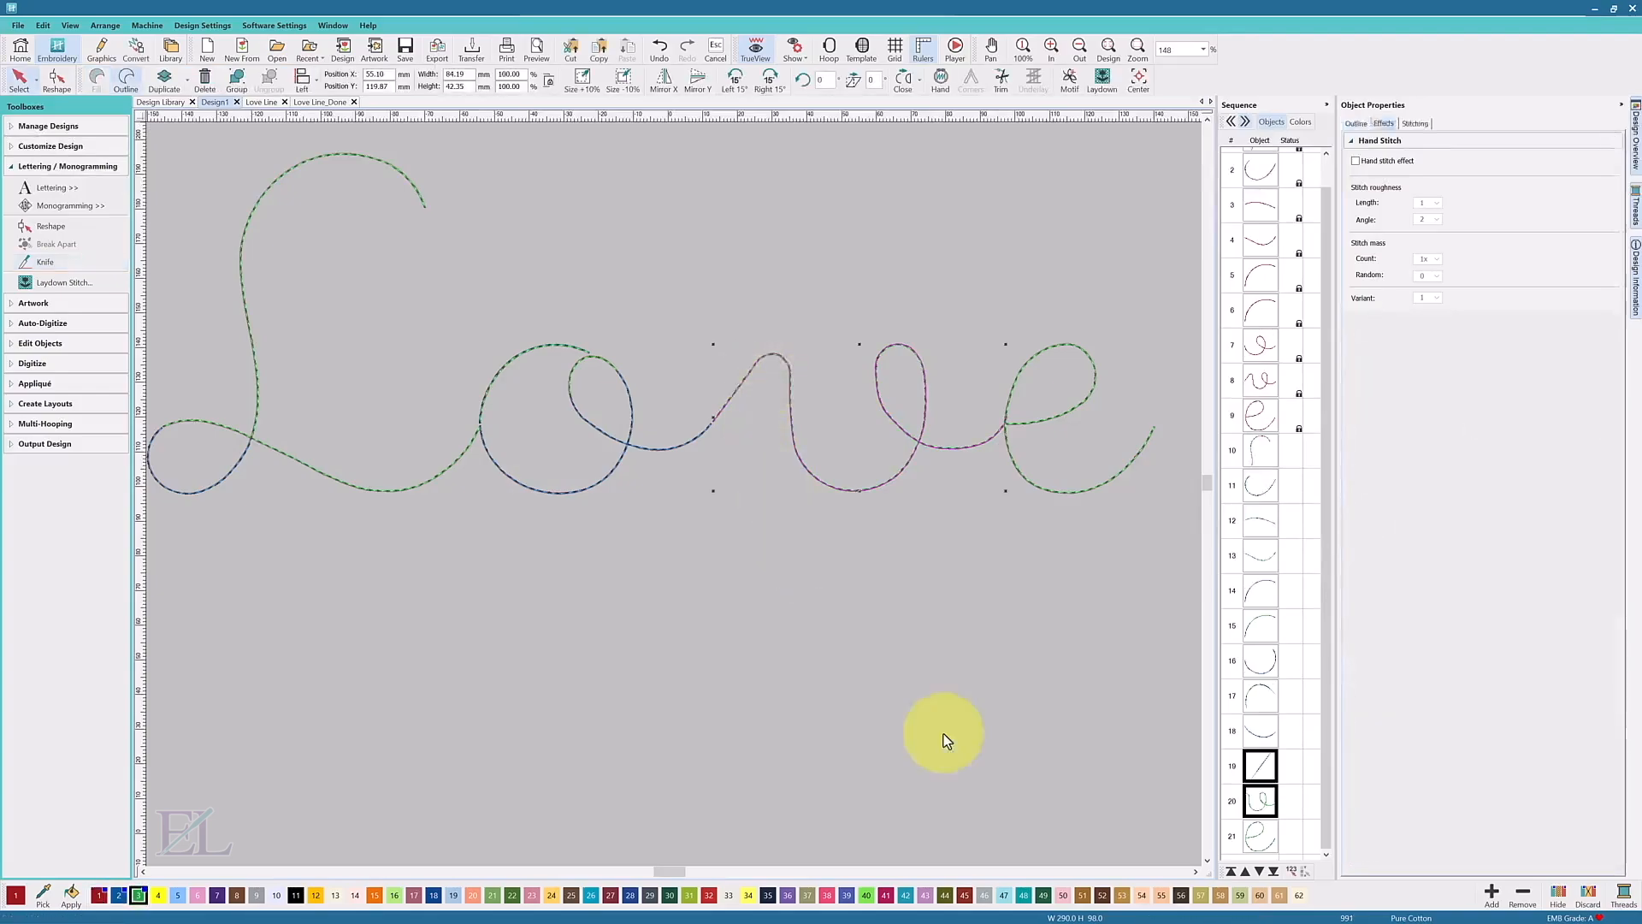
click(1262, 729)
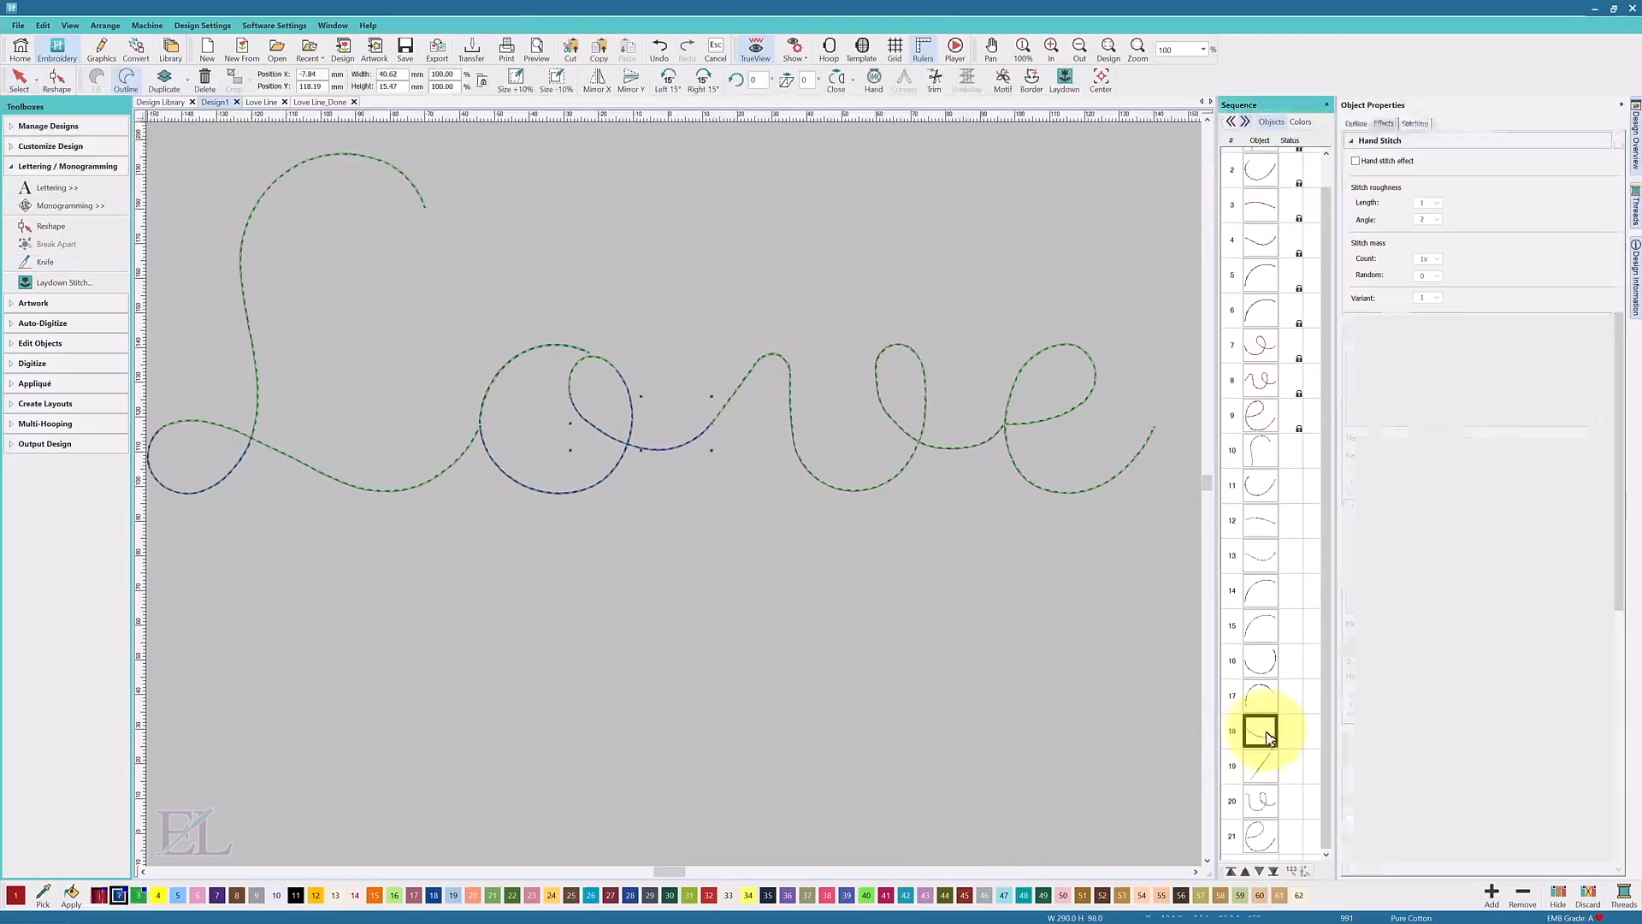
Step: Recolor the v's first upstroke to blue (color 2), and cut the rest of the v with the Knife just past its first peak
click(1259, 767)
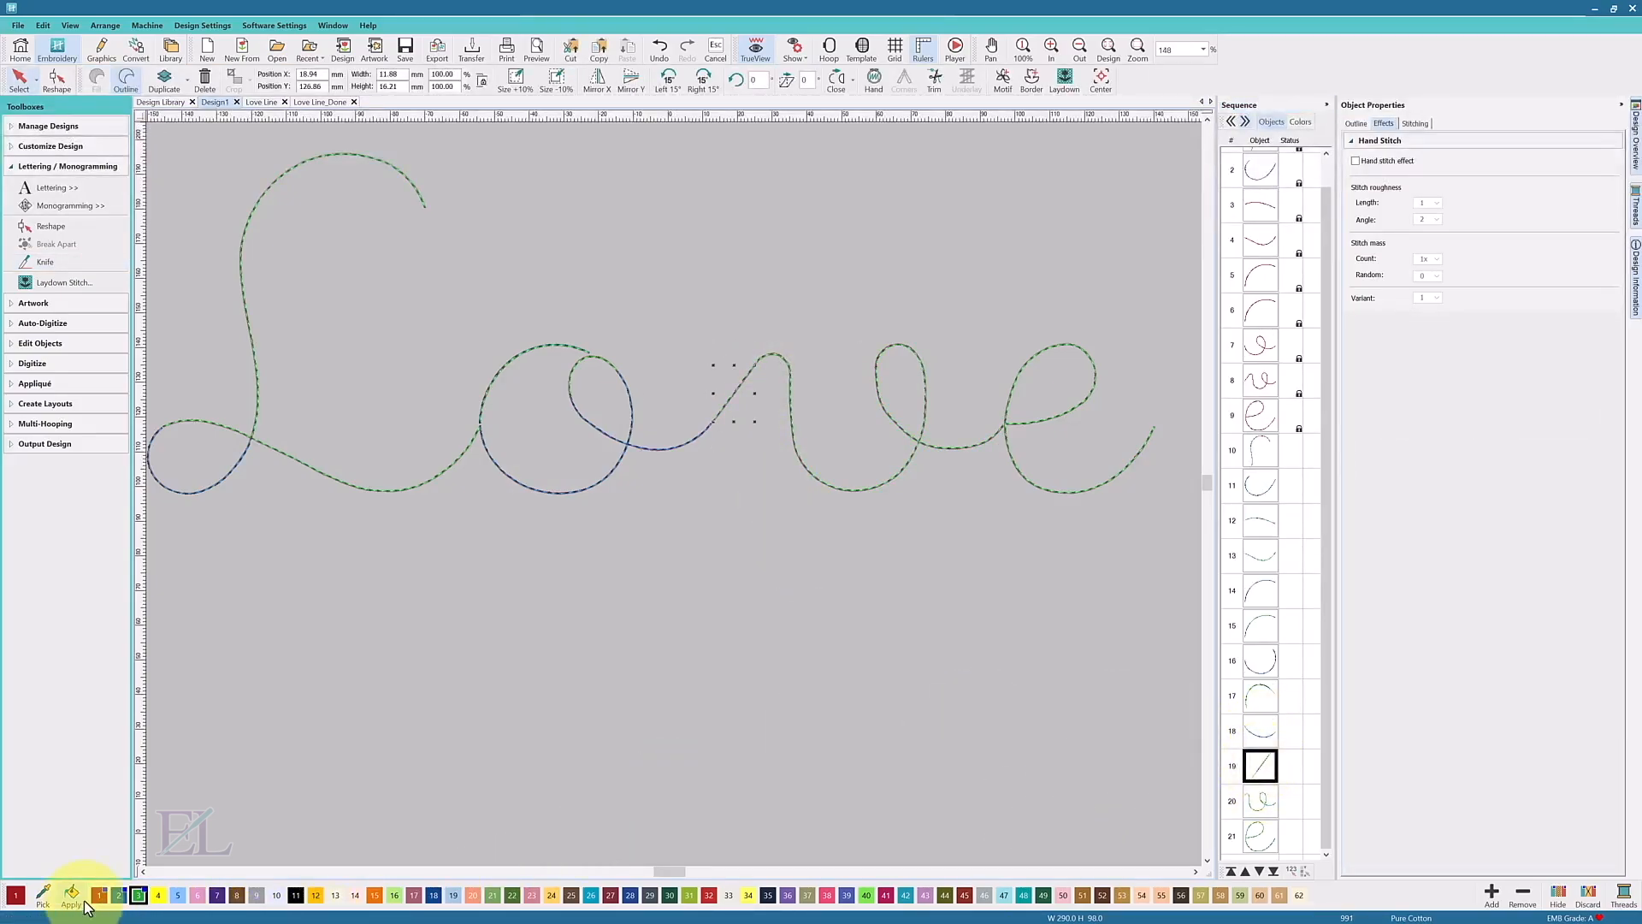
click(118, 897)
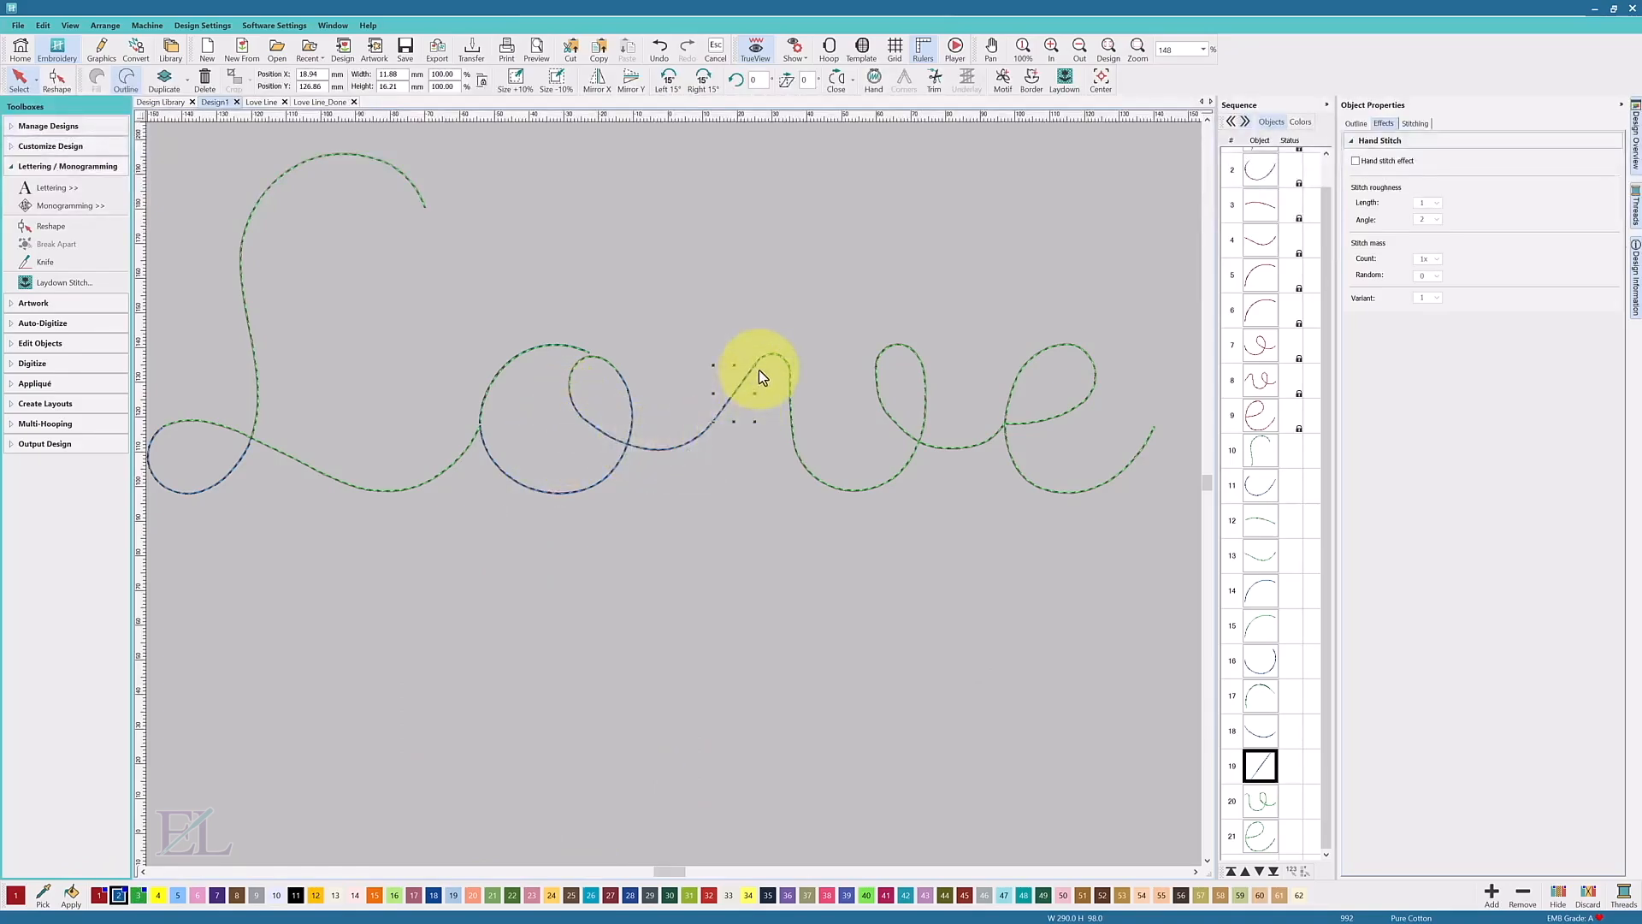
click(1260, 799)
click(47, 262)
click(802, 375)
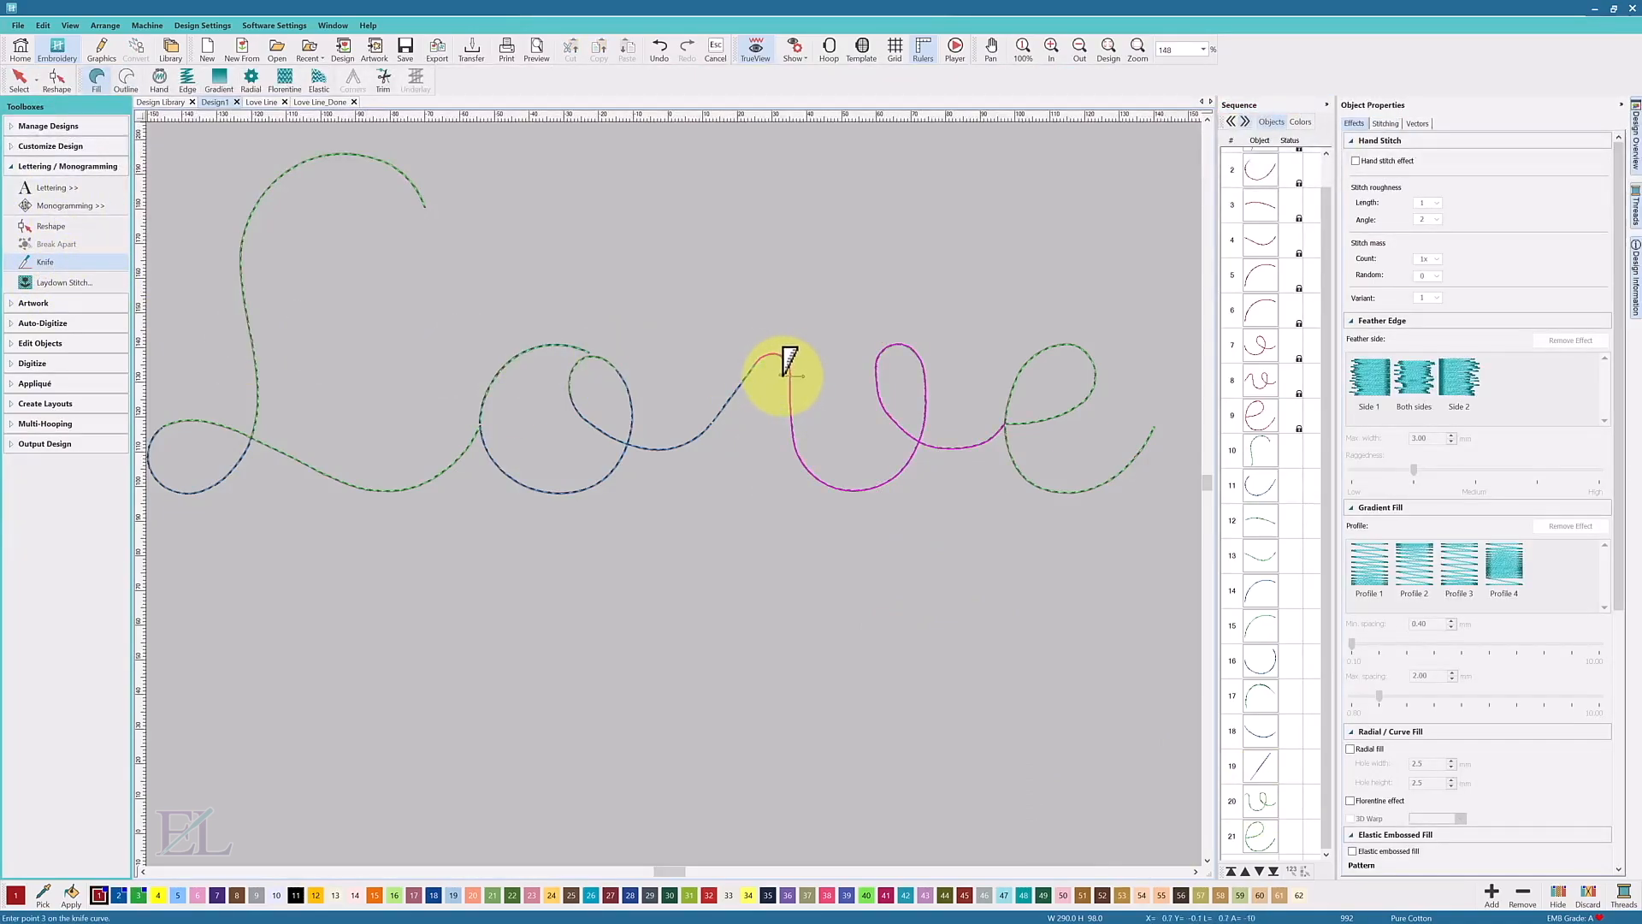
key(Return)
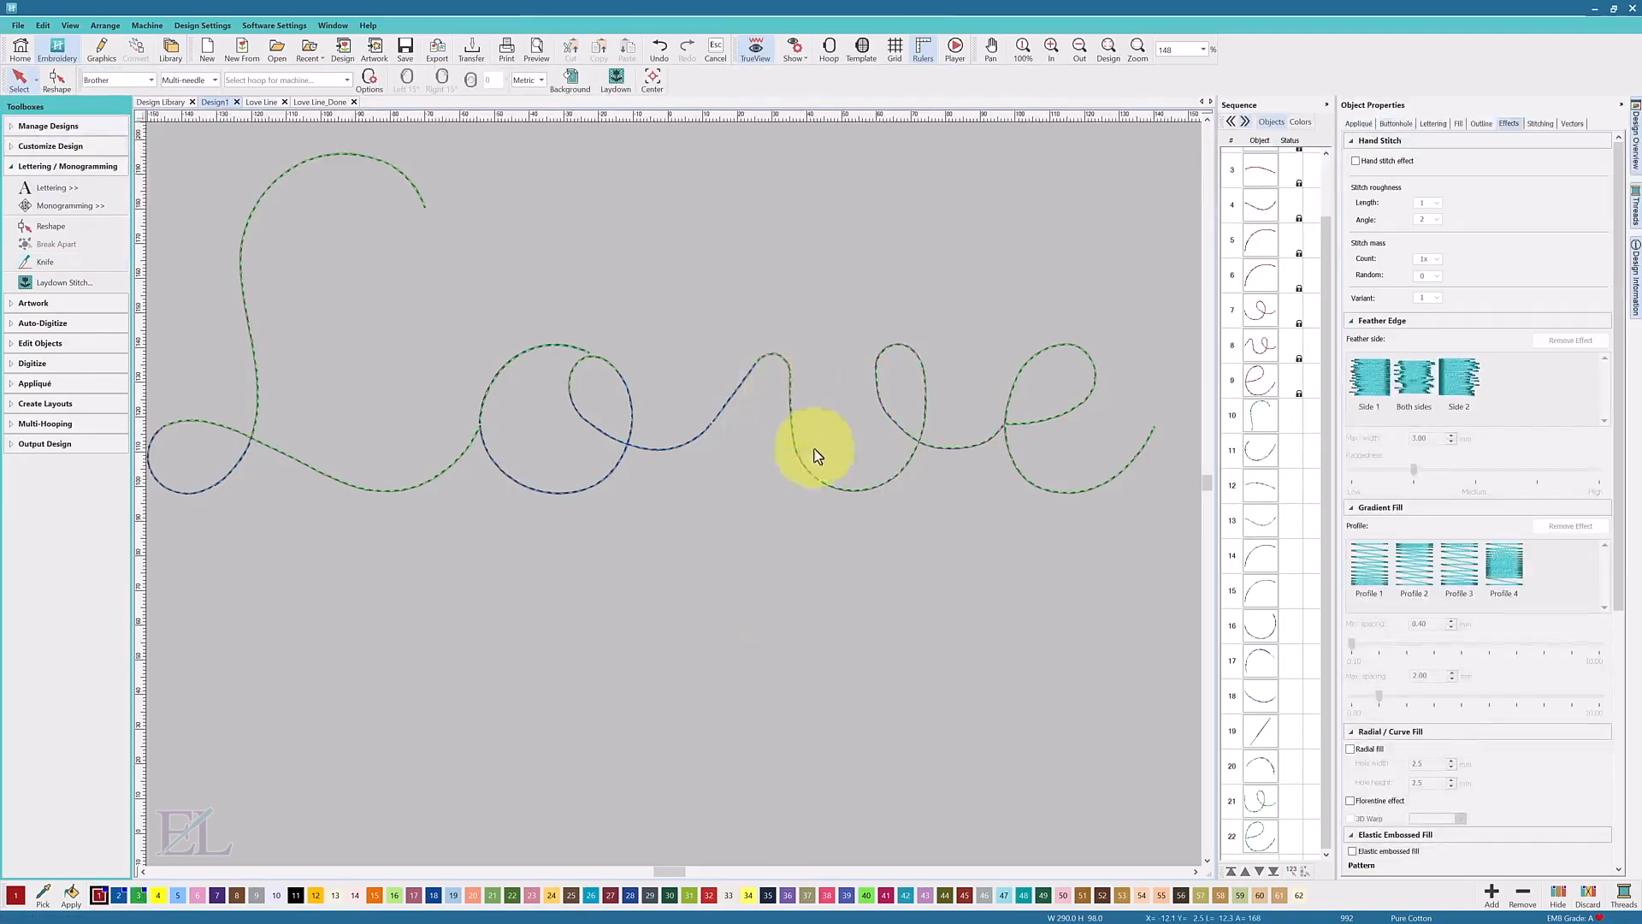
Step: Recolor the remaining v piece to blue (color 2), and cut it with the Knife on the right side of its loop
click(1262, 800)
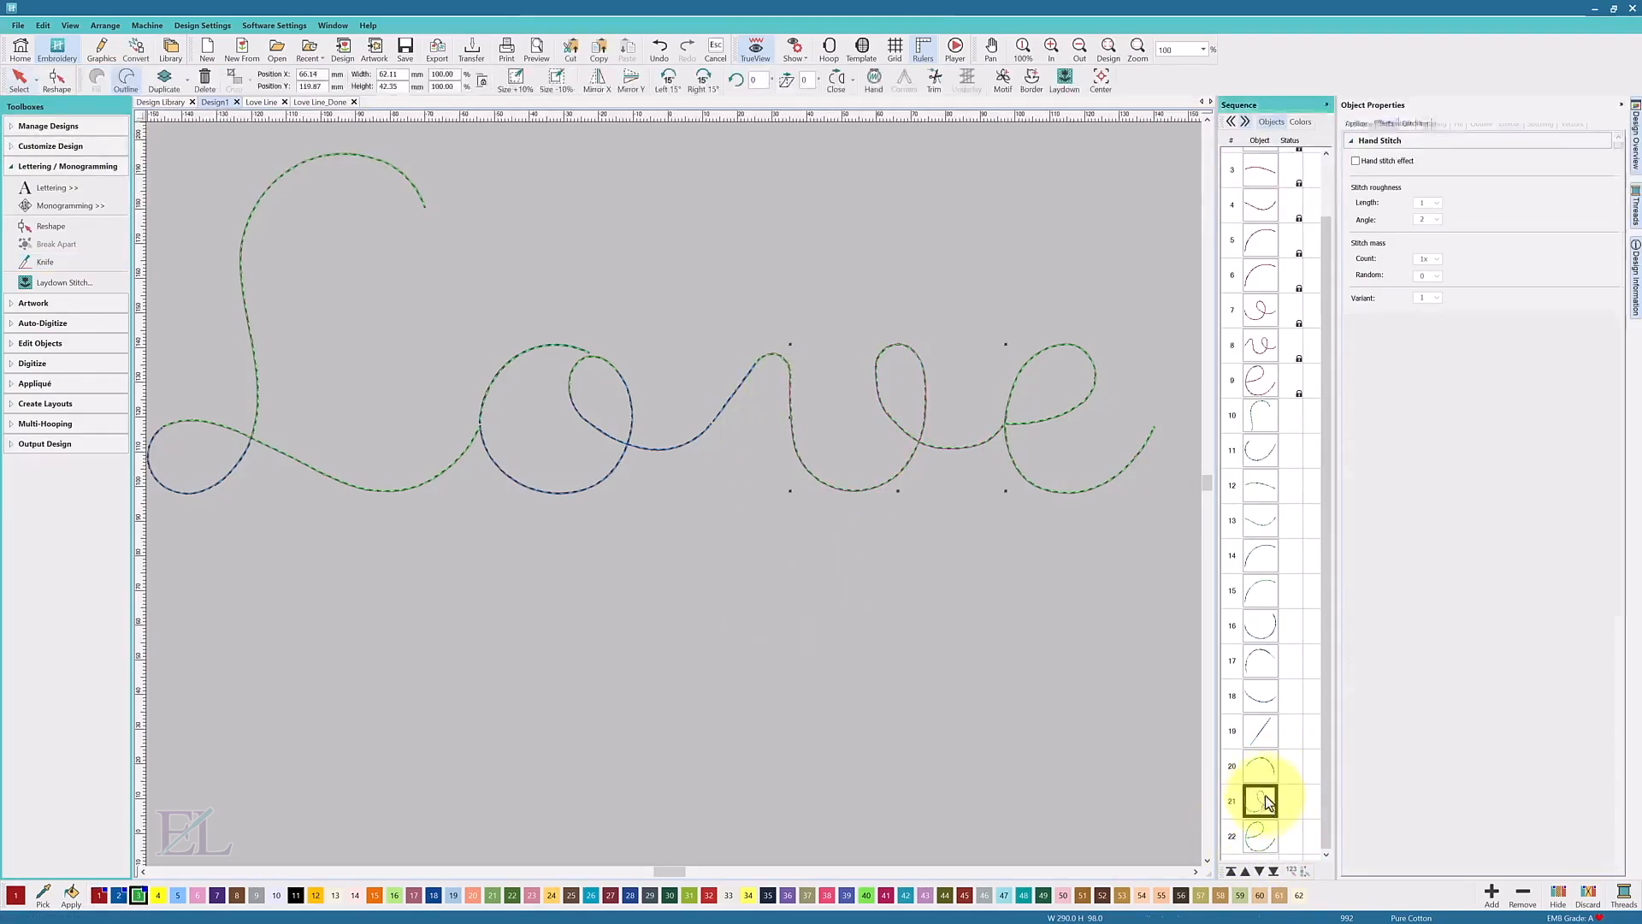
click(120, 895)
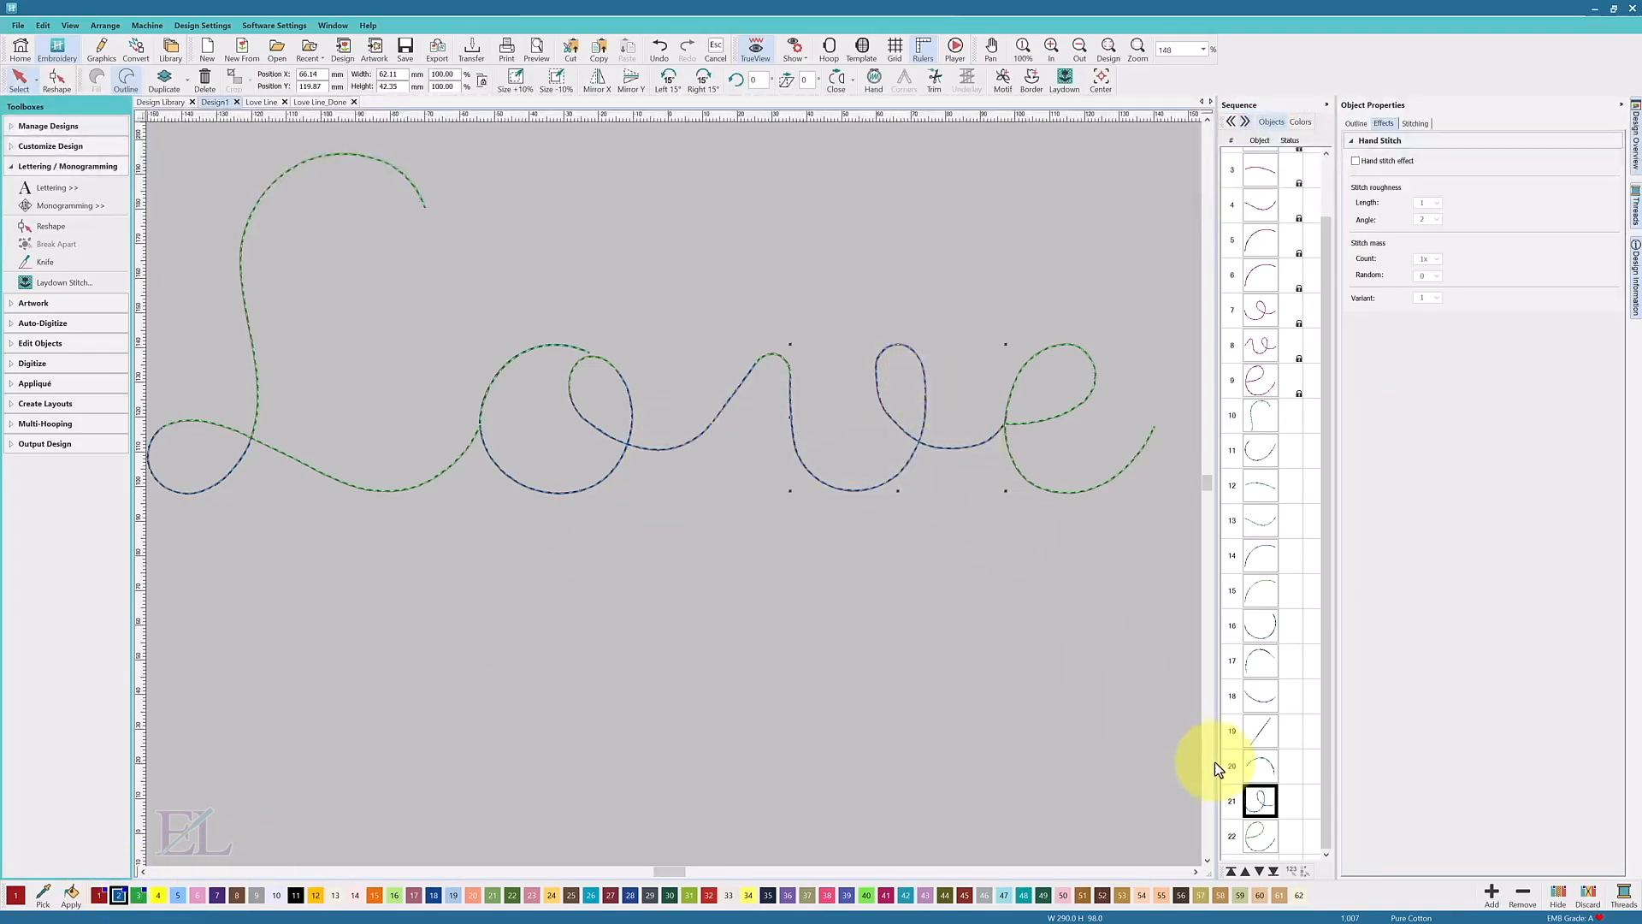
click(39, 263)
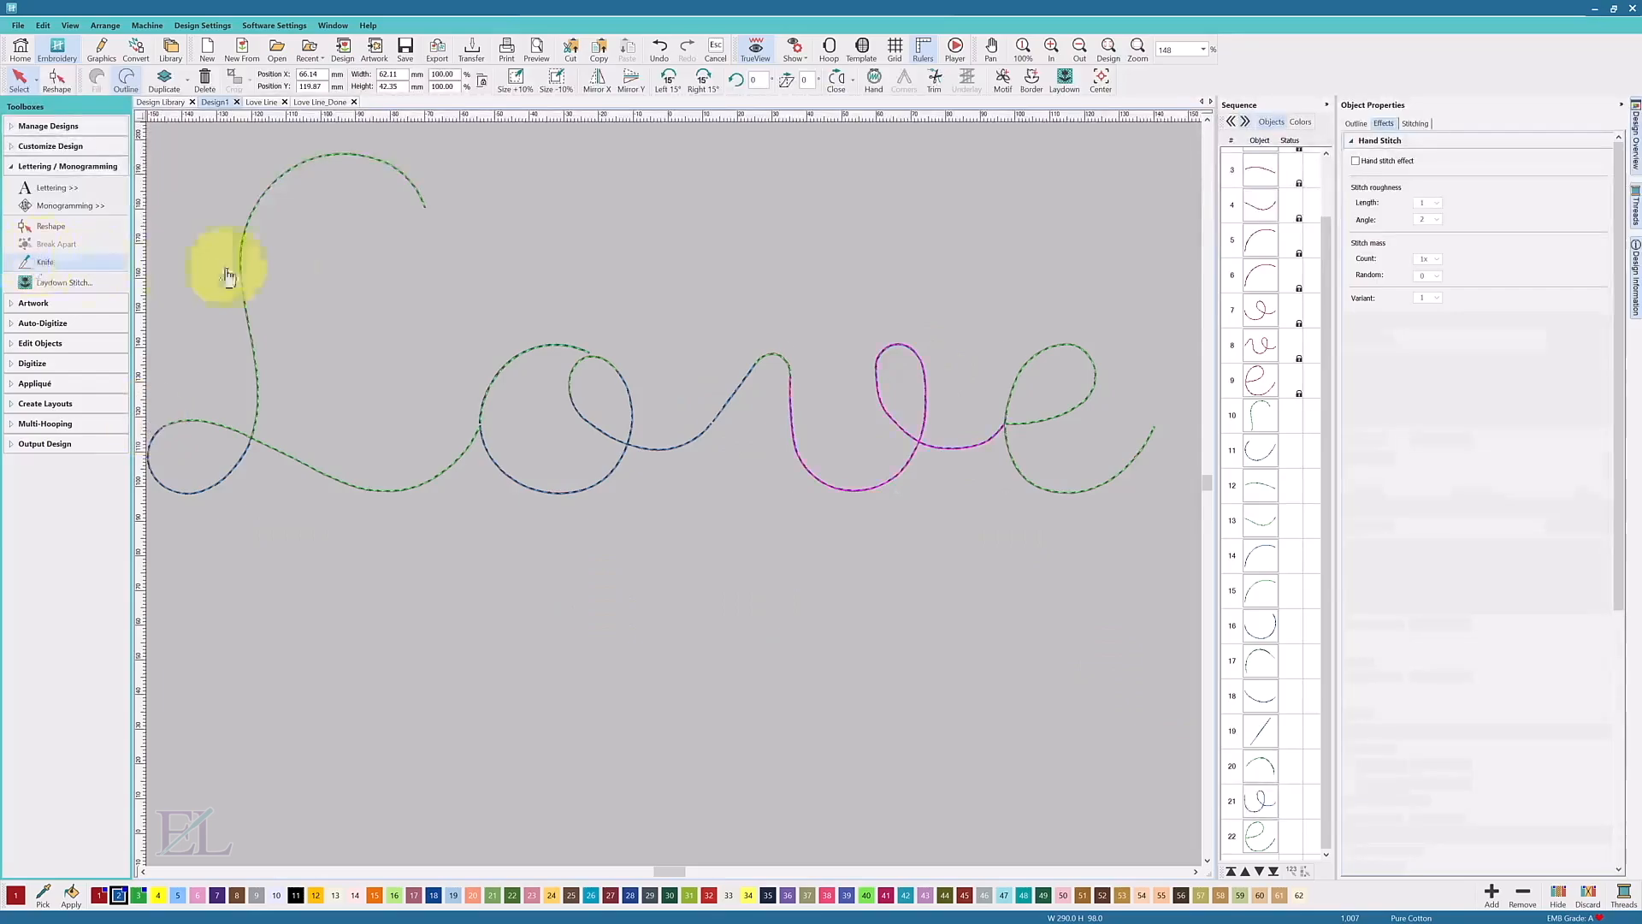
click(937, 363)
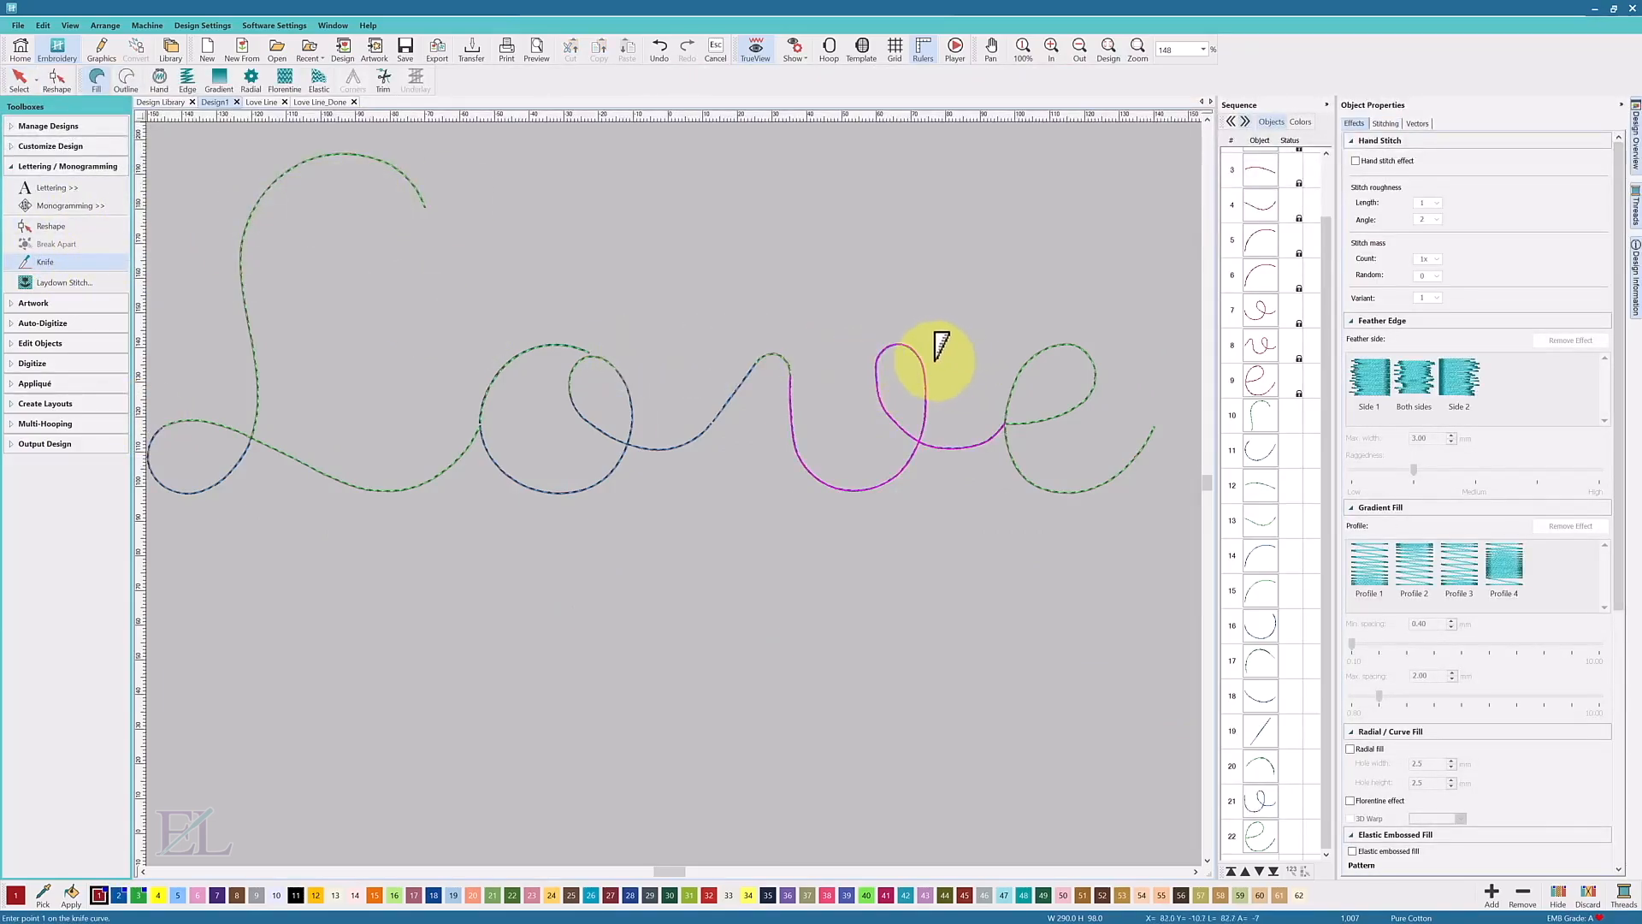
click(908, 370)
key(Return)
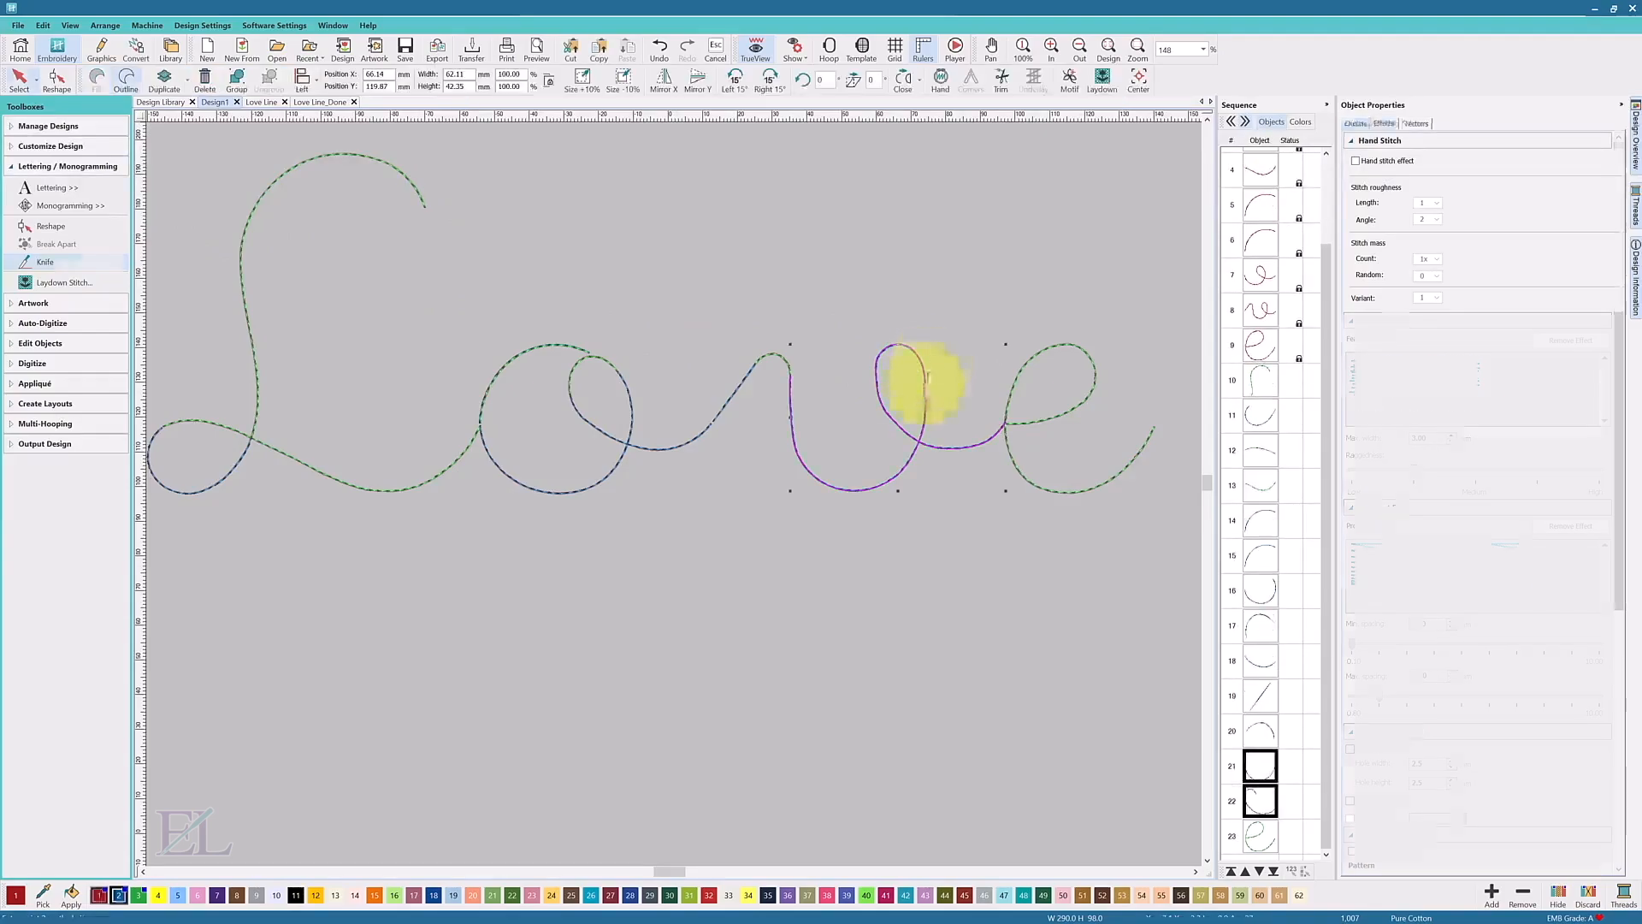
Step: Select the piece running from the v's loop to the e, and cut it with the Knife on the loop's upper left side
click(1267, 808)
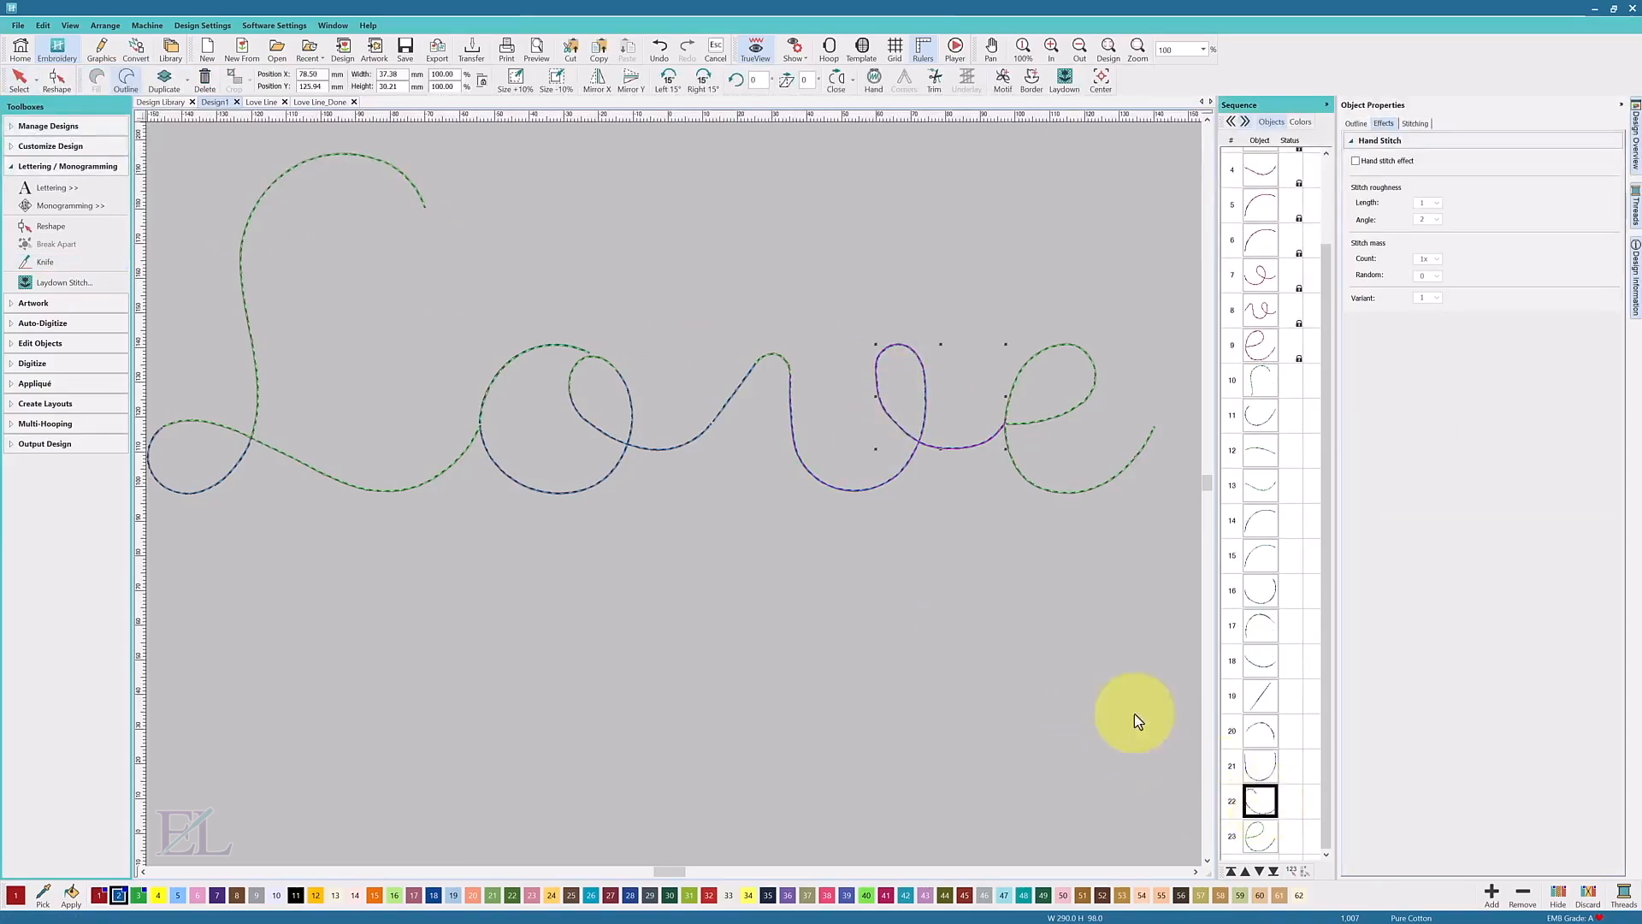
click(47, 265)
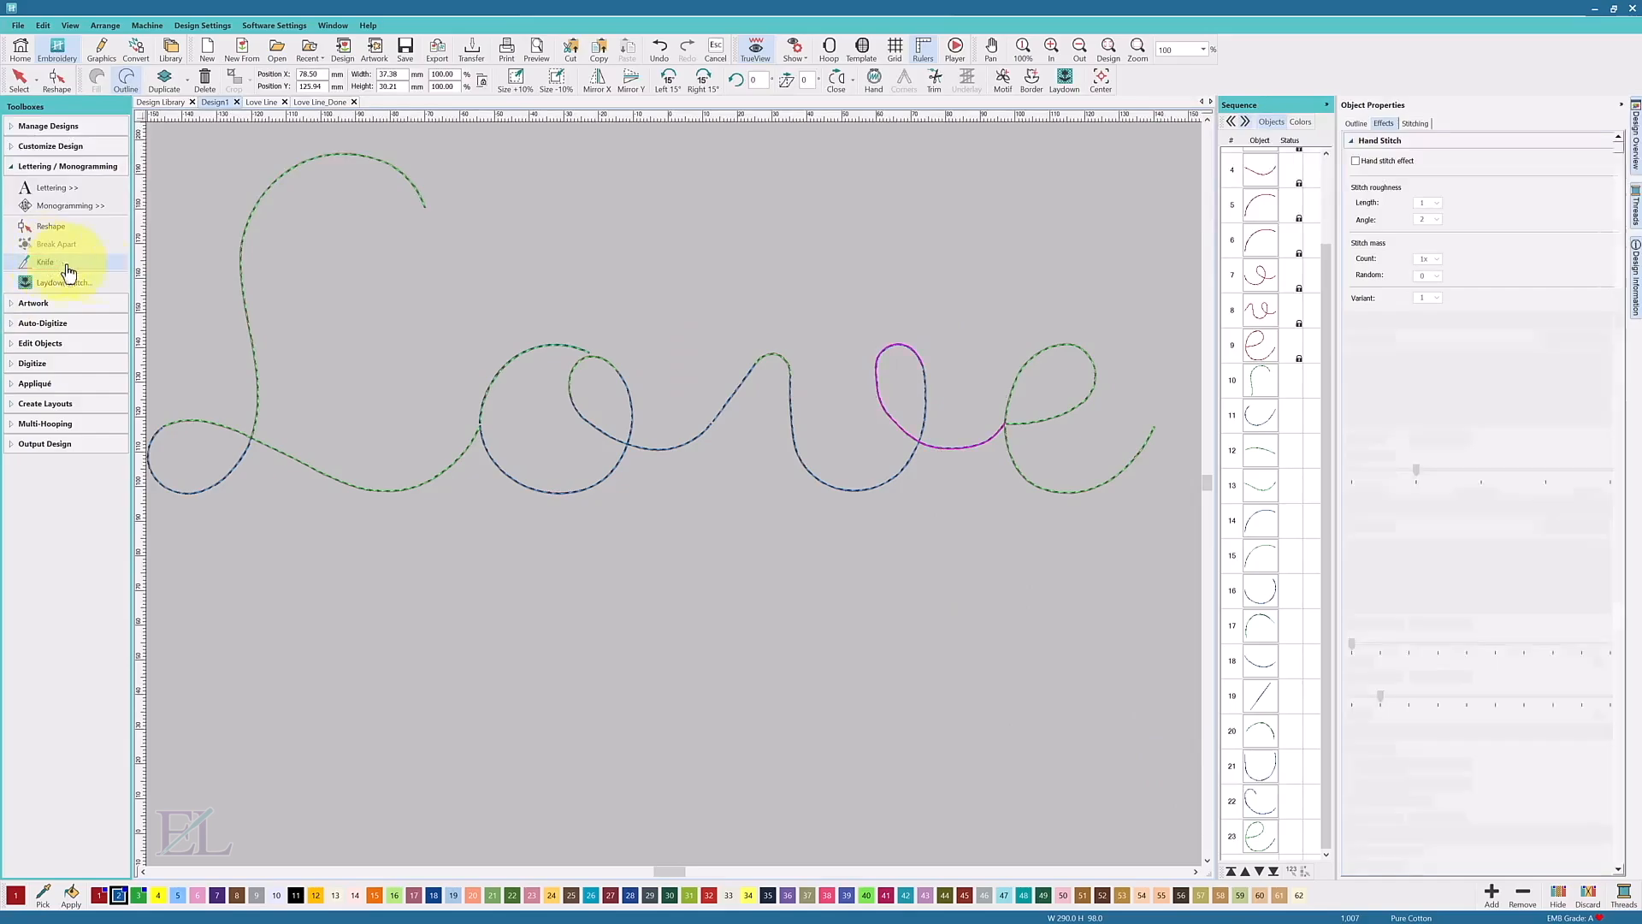
click(886, 369)
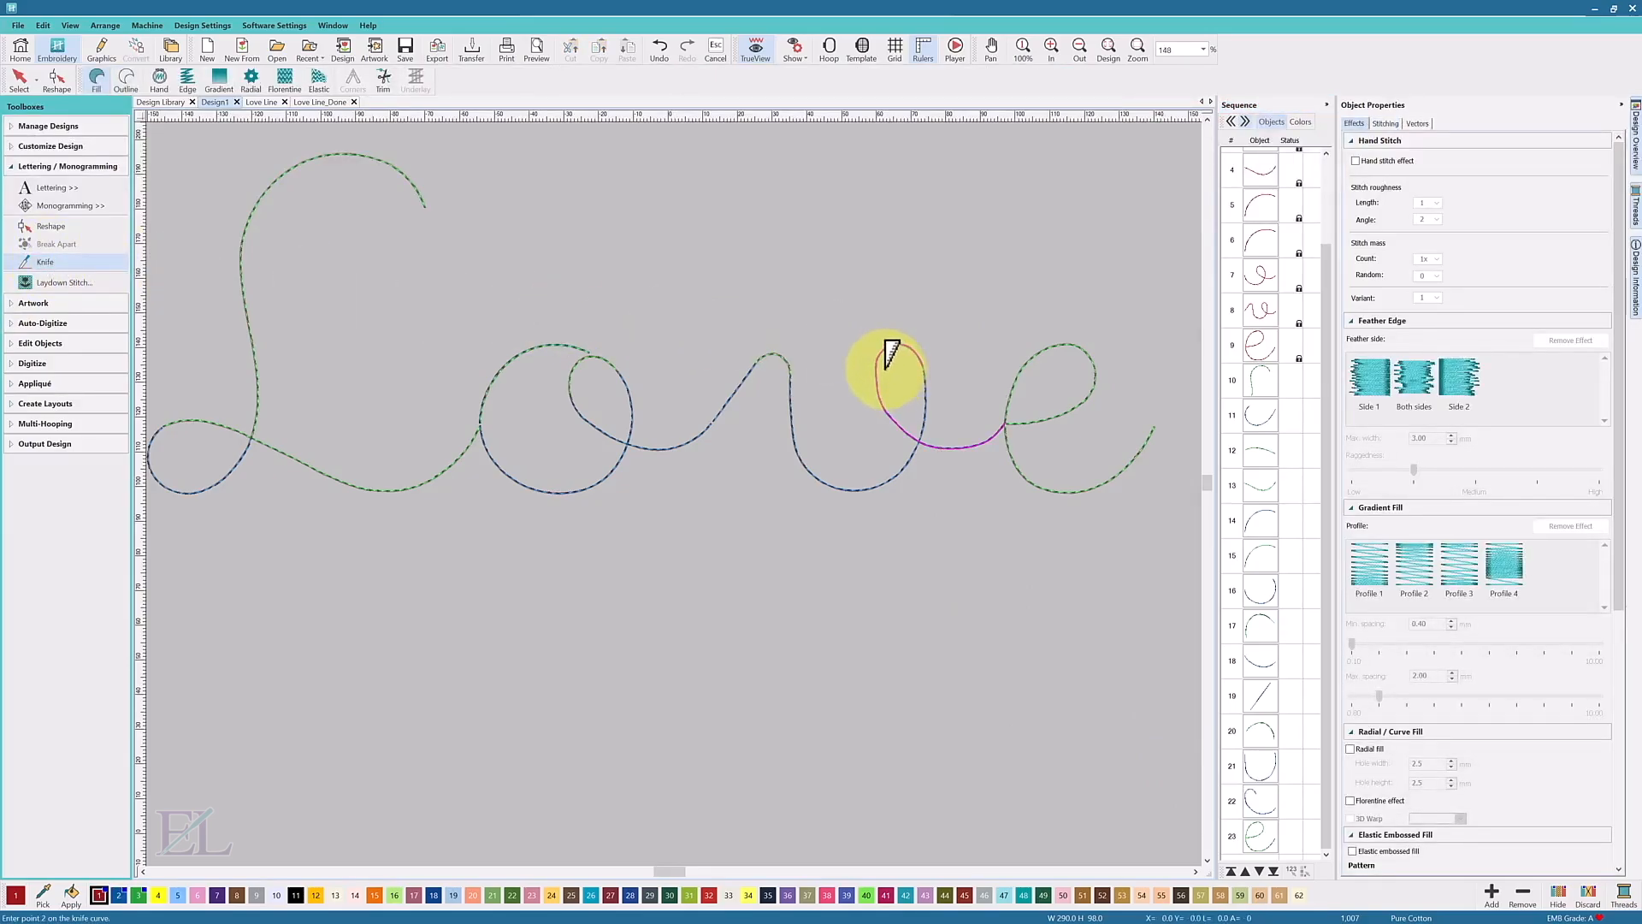
click(857, 369)
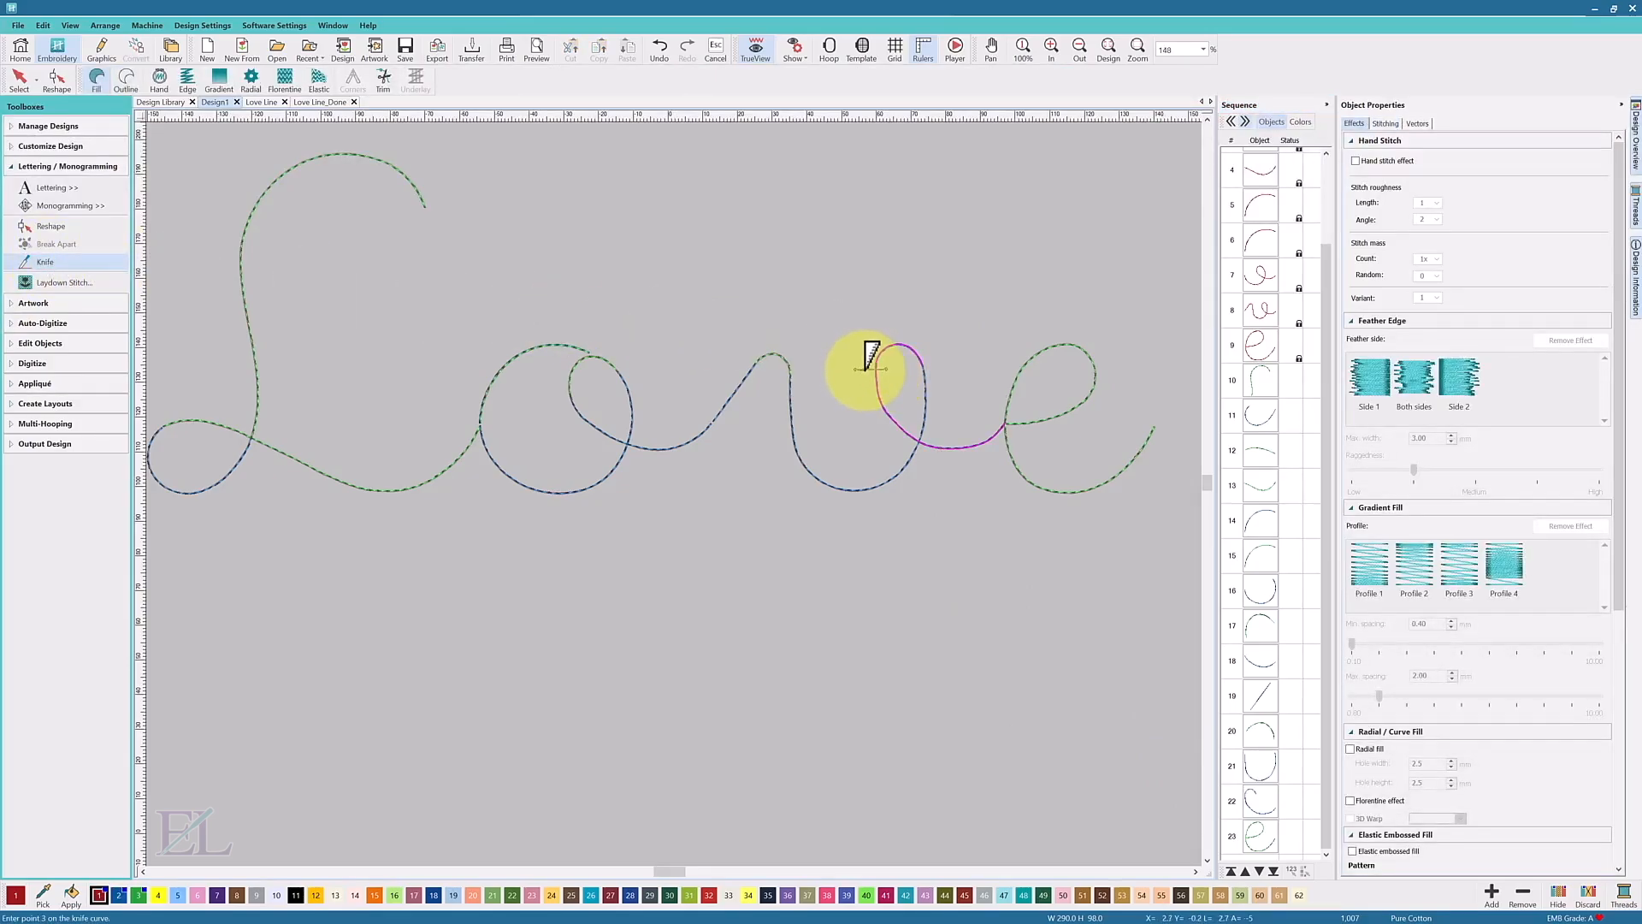
key(Return)
Step: Recolor the top arc of the v's loop to green (color 3), and deselect it
click(1255, 759)
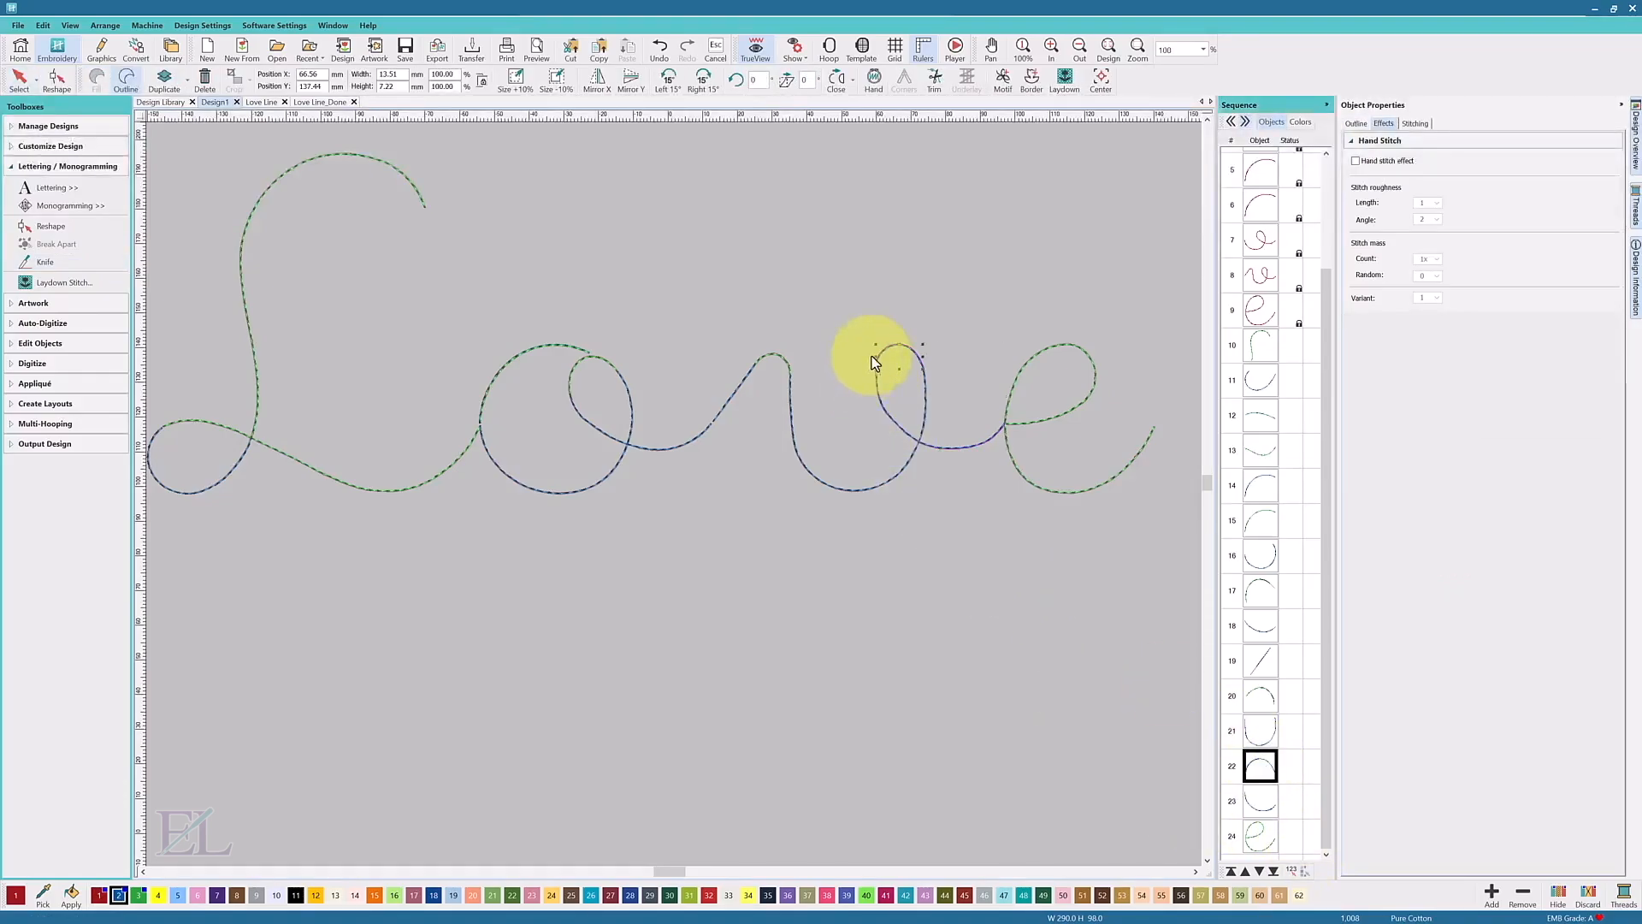
click(138, 894)
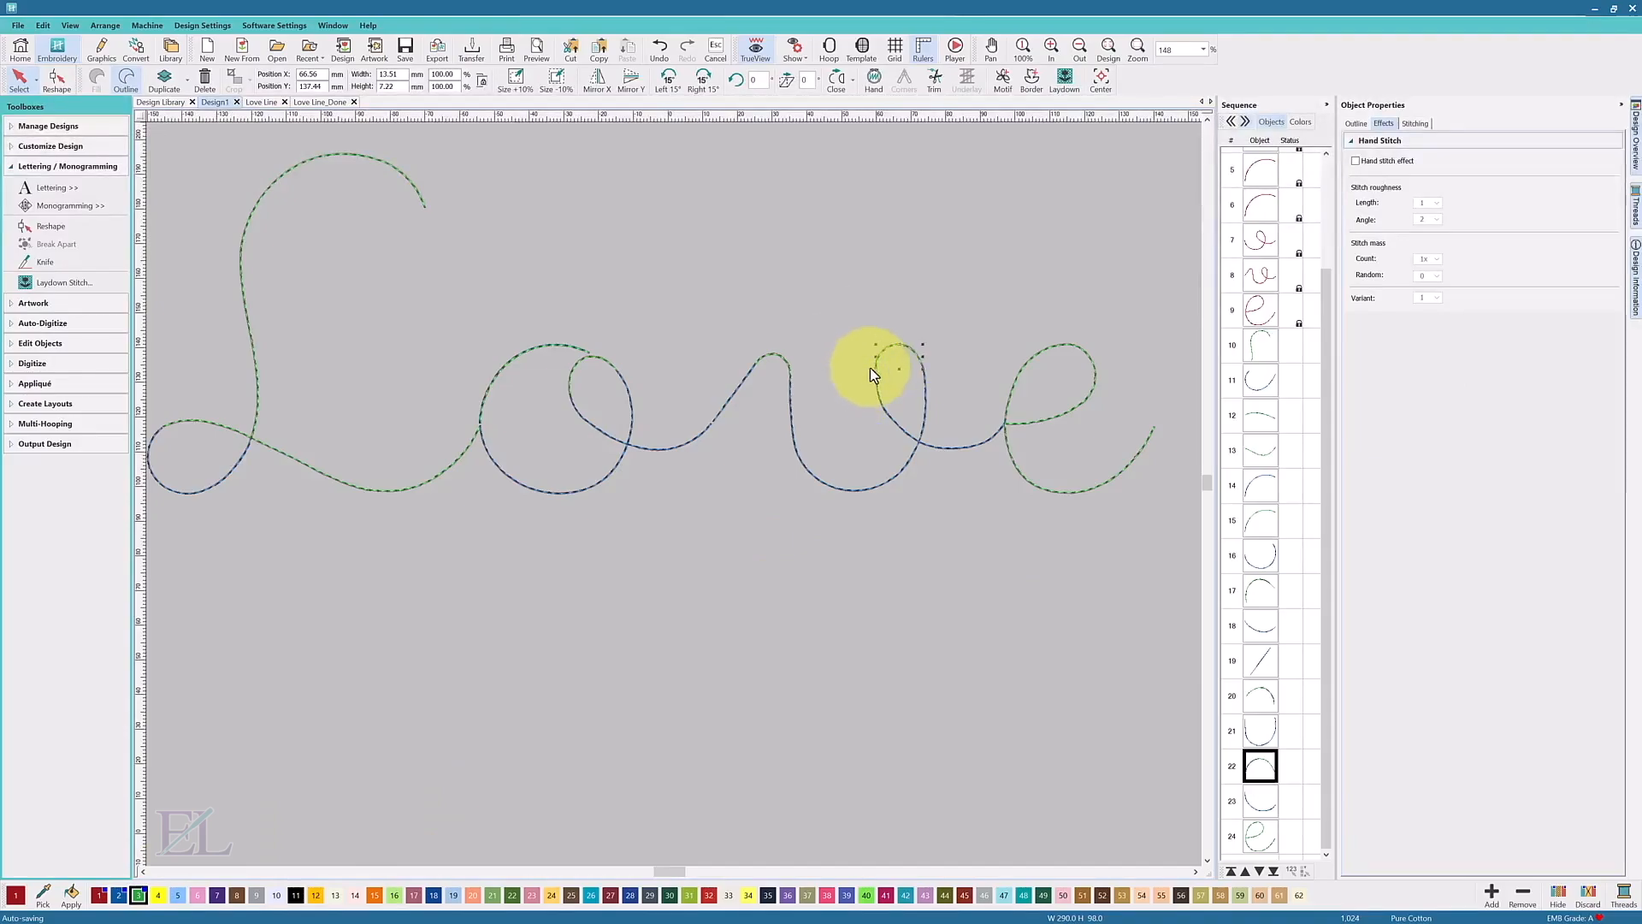
click(949, 609)
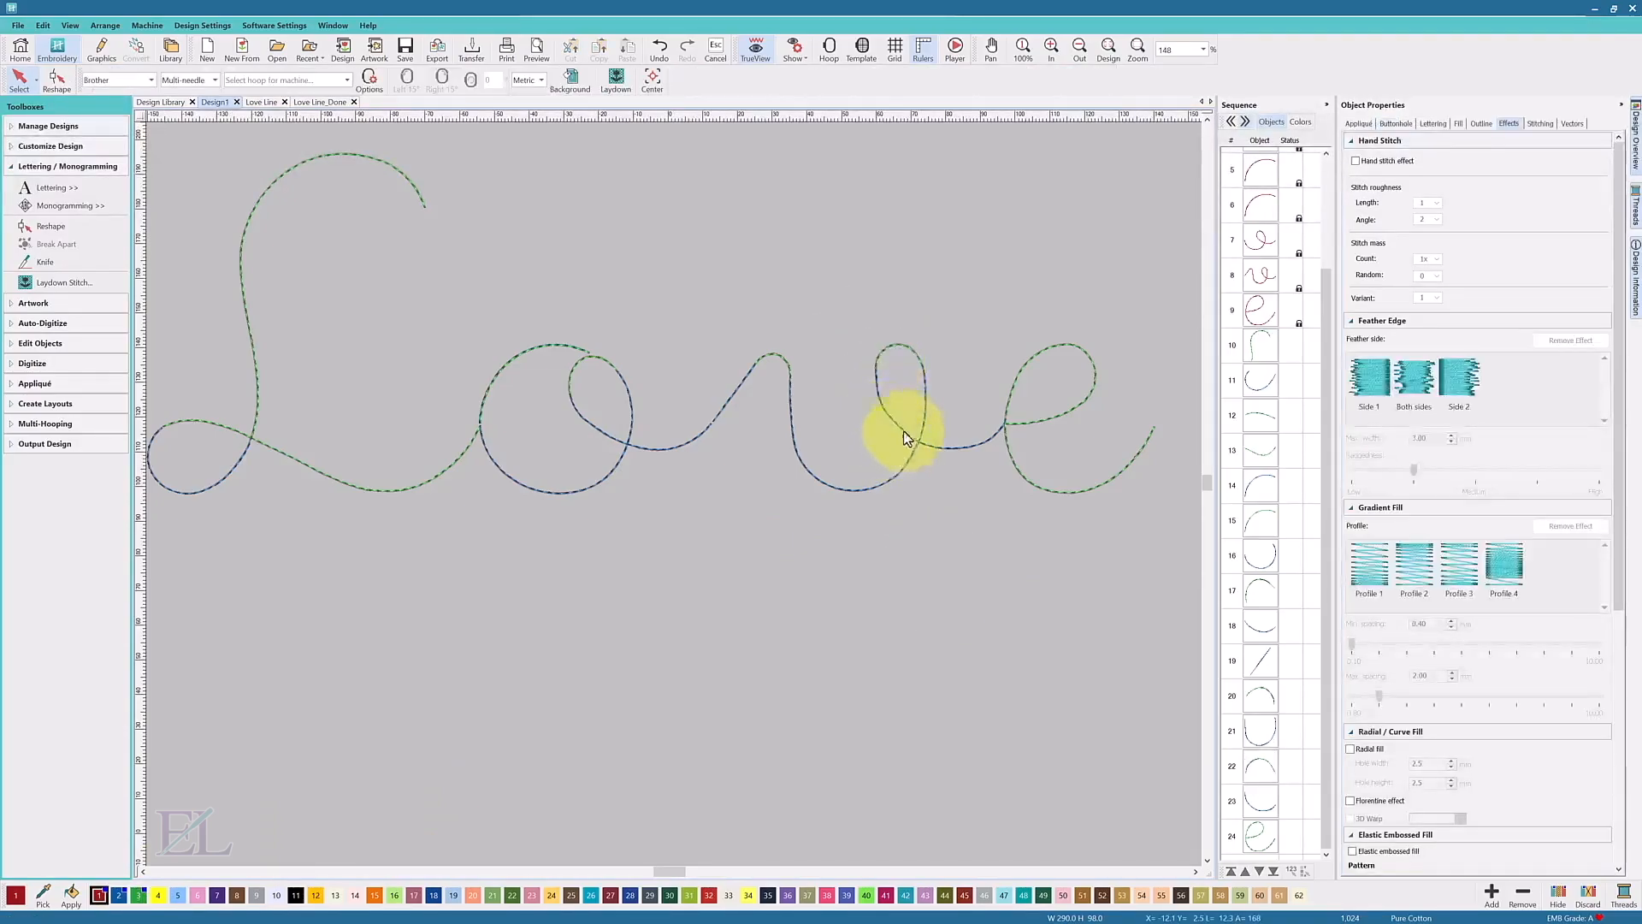
Step: Select the e and cut it with the Knife on the lower right side of its loop
click(1260, 804)
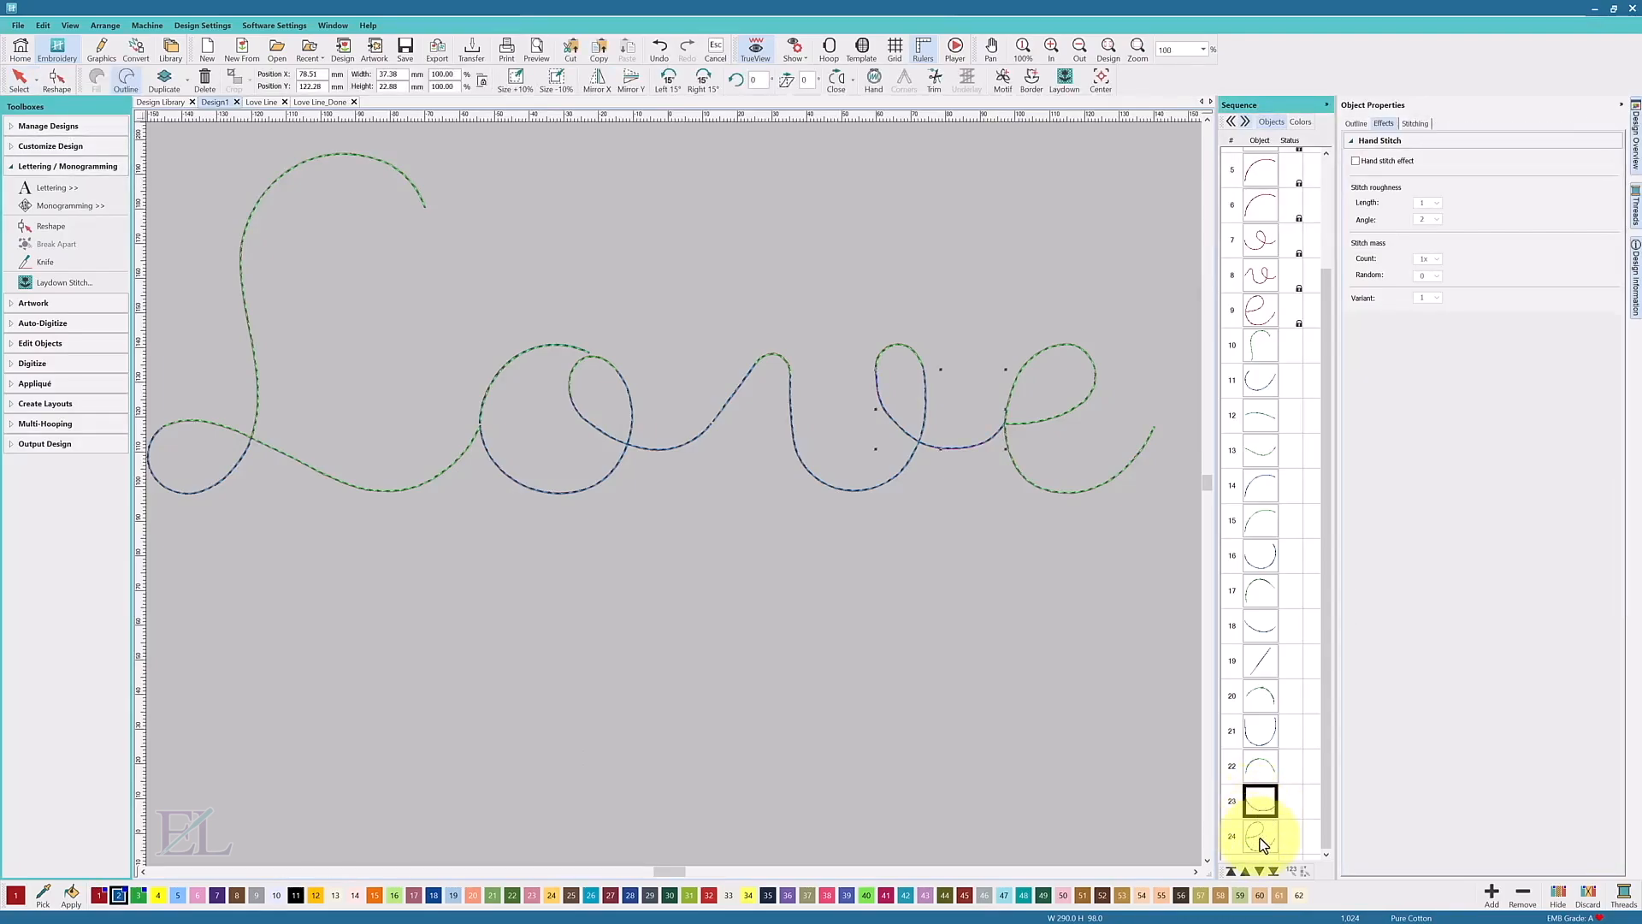
click(1266, 842)
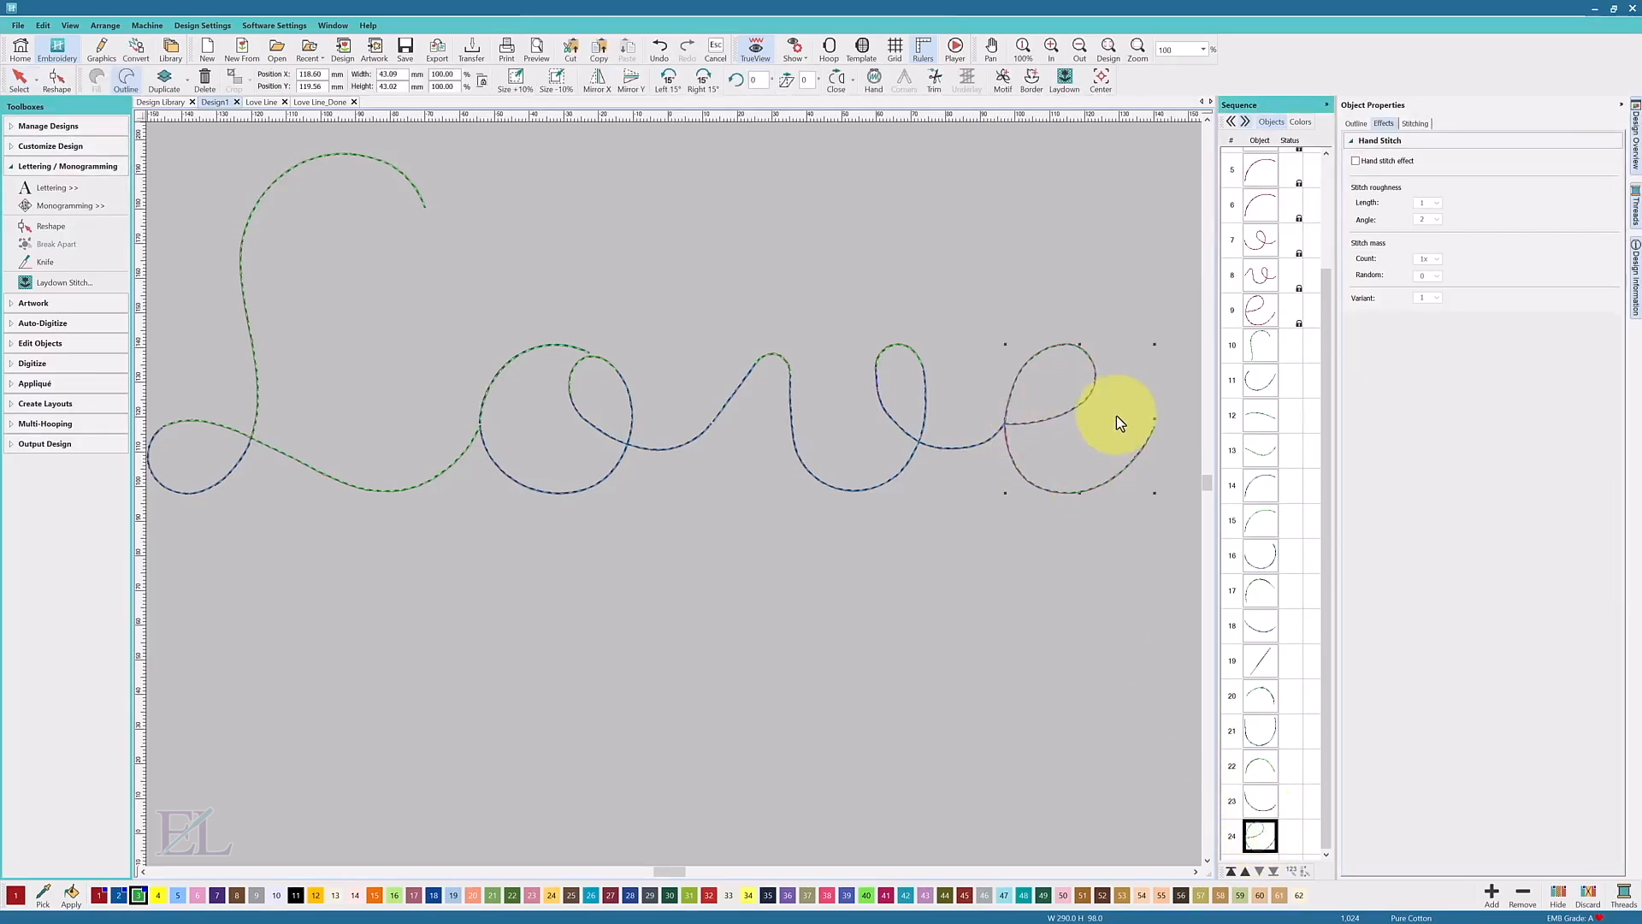
click(45, 261)
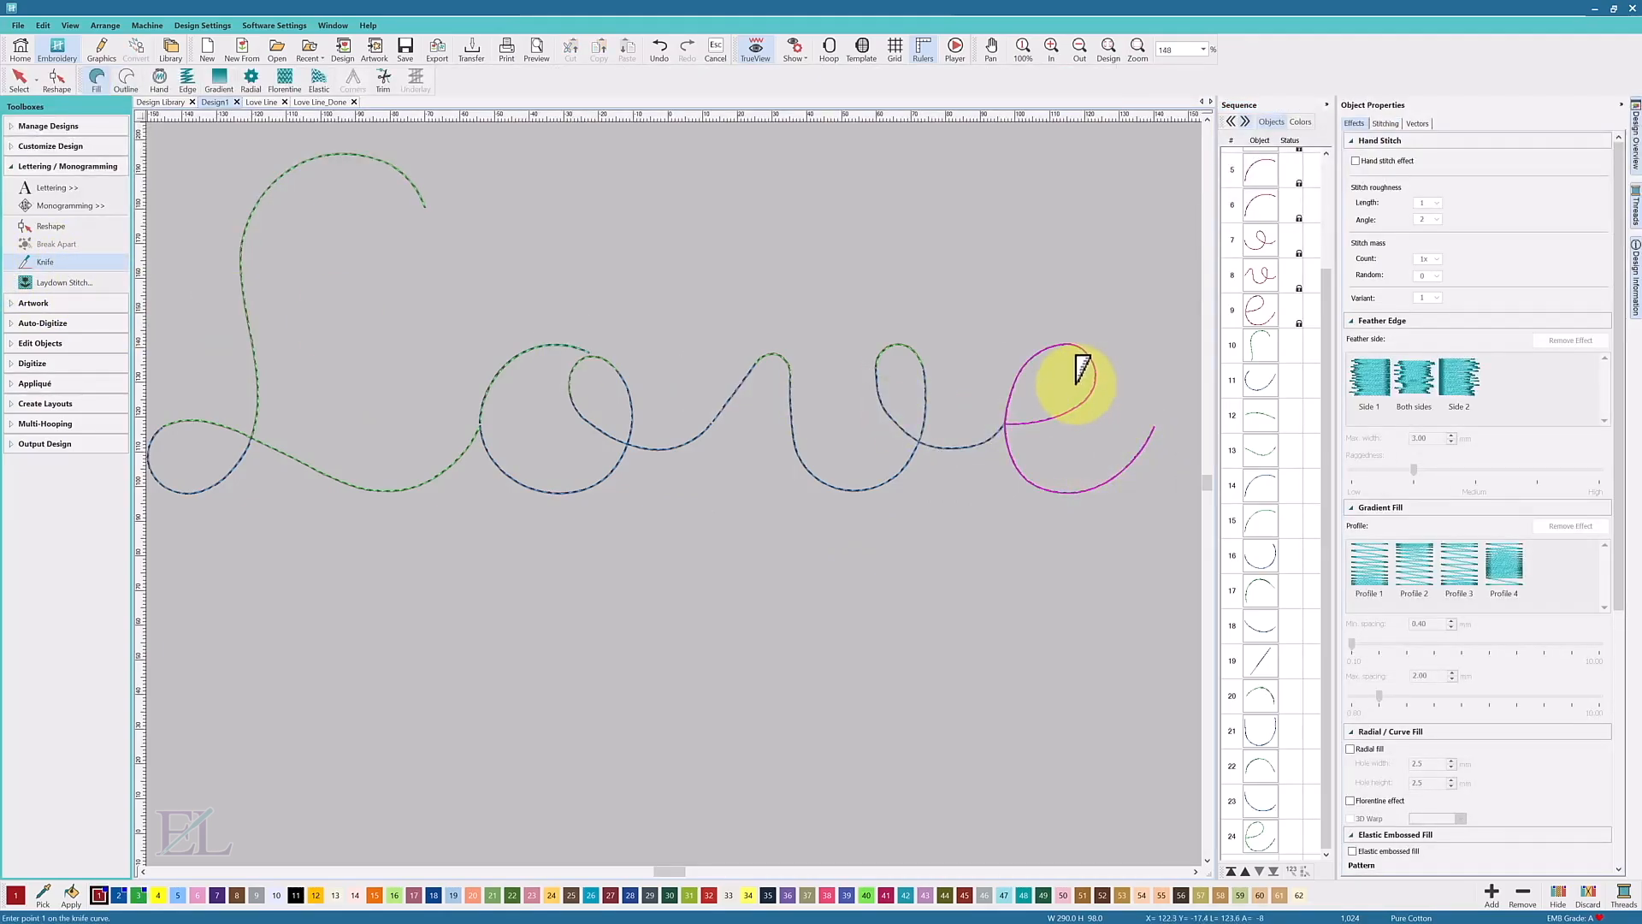
click(1073, 387)
click(1109, 406)
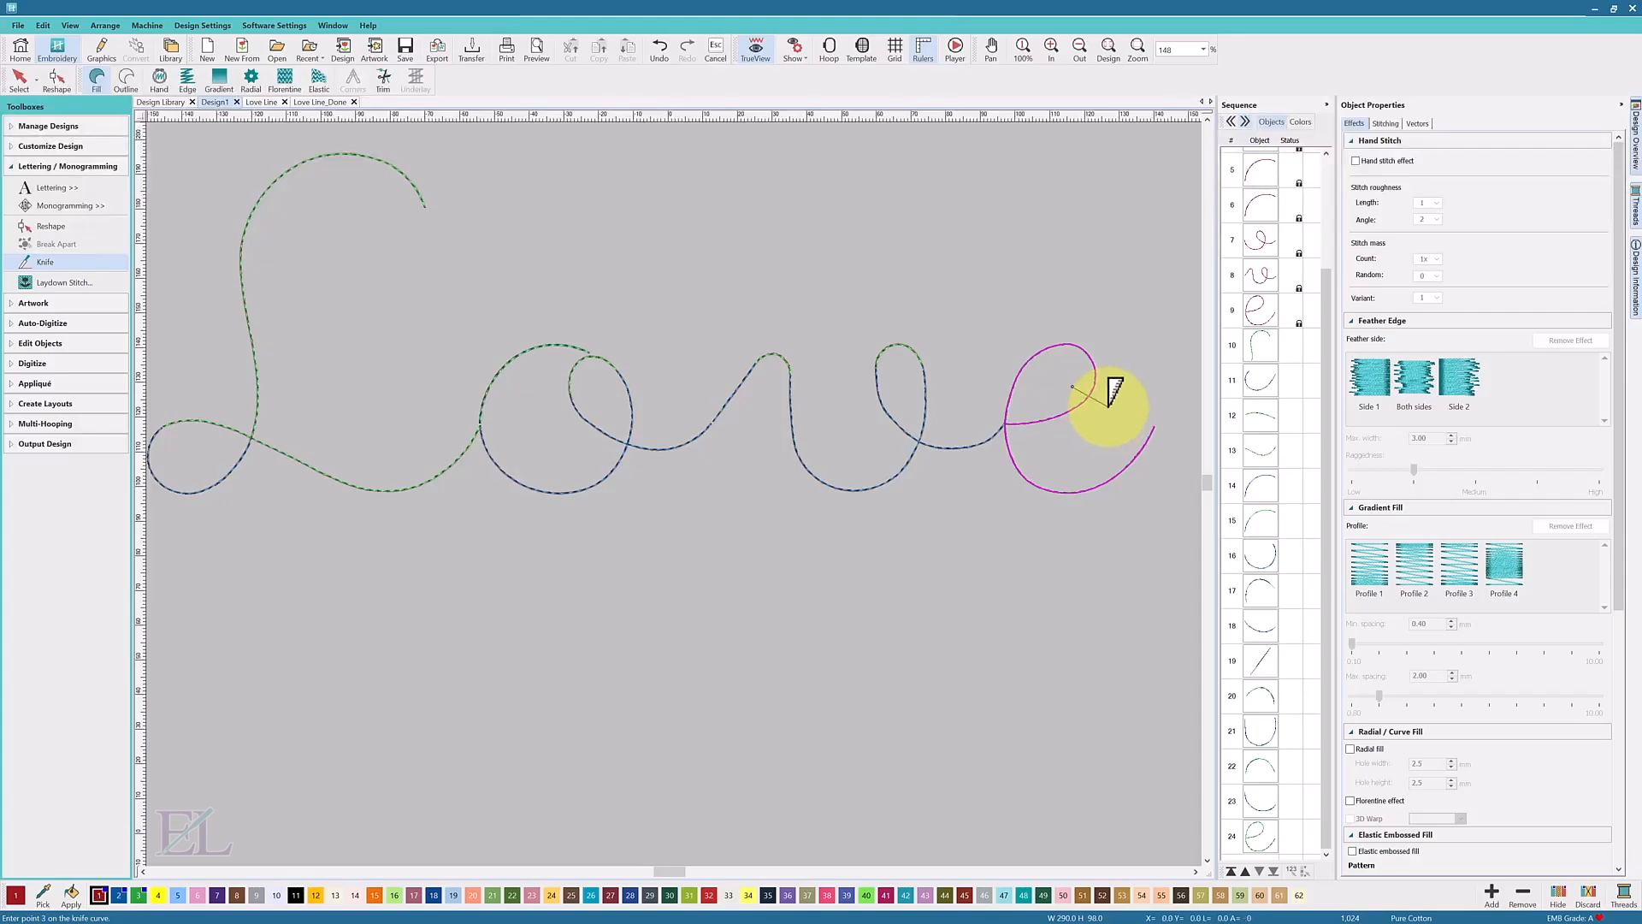
key(Return)
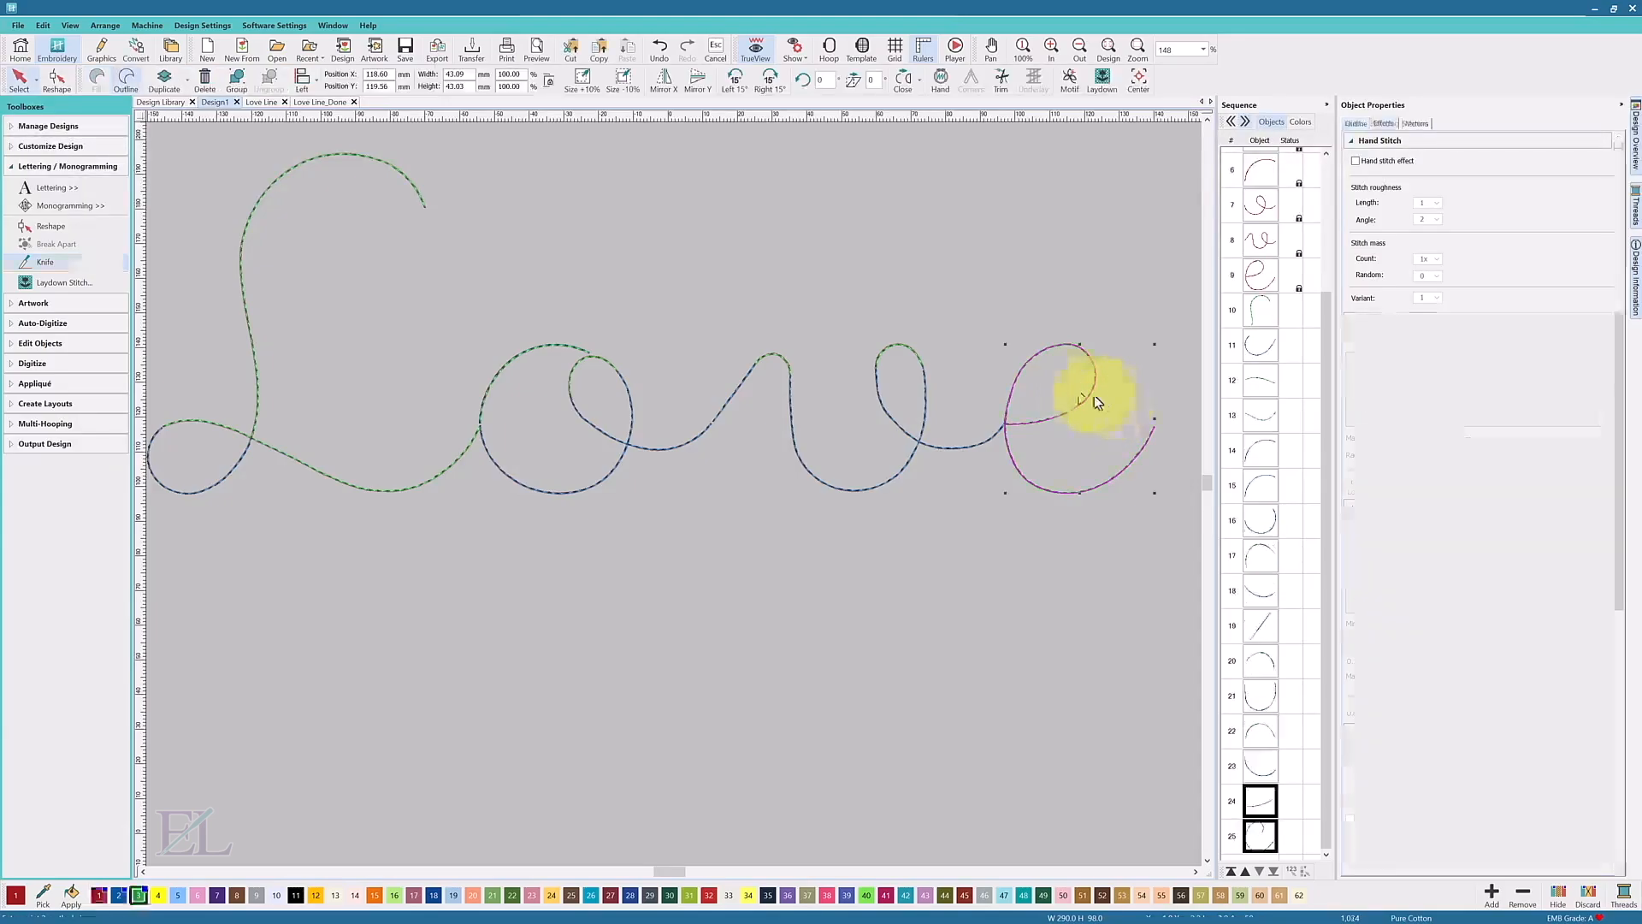
Step: Select the larger remaining piece of the e and cut it with the Knife on its upper left side
click(1264, 835)
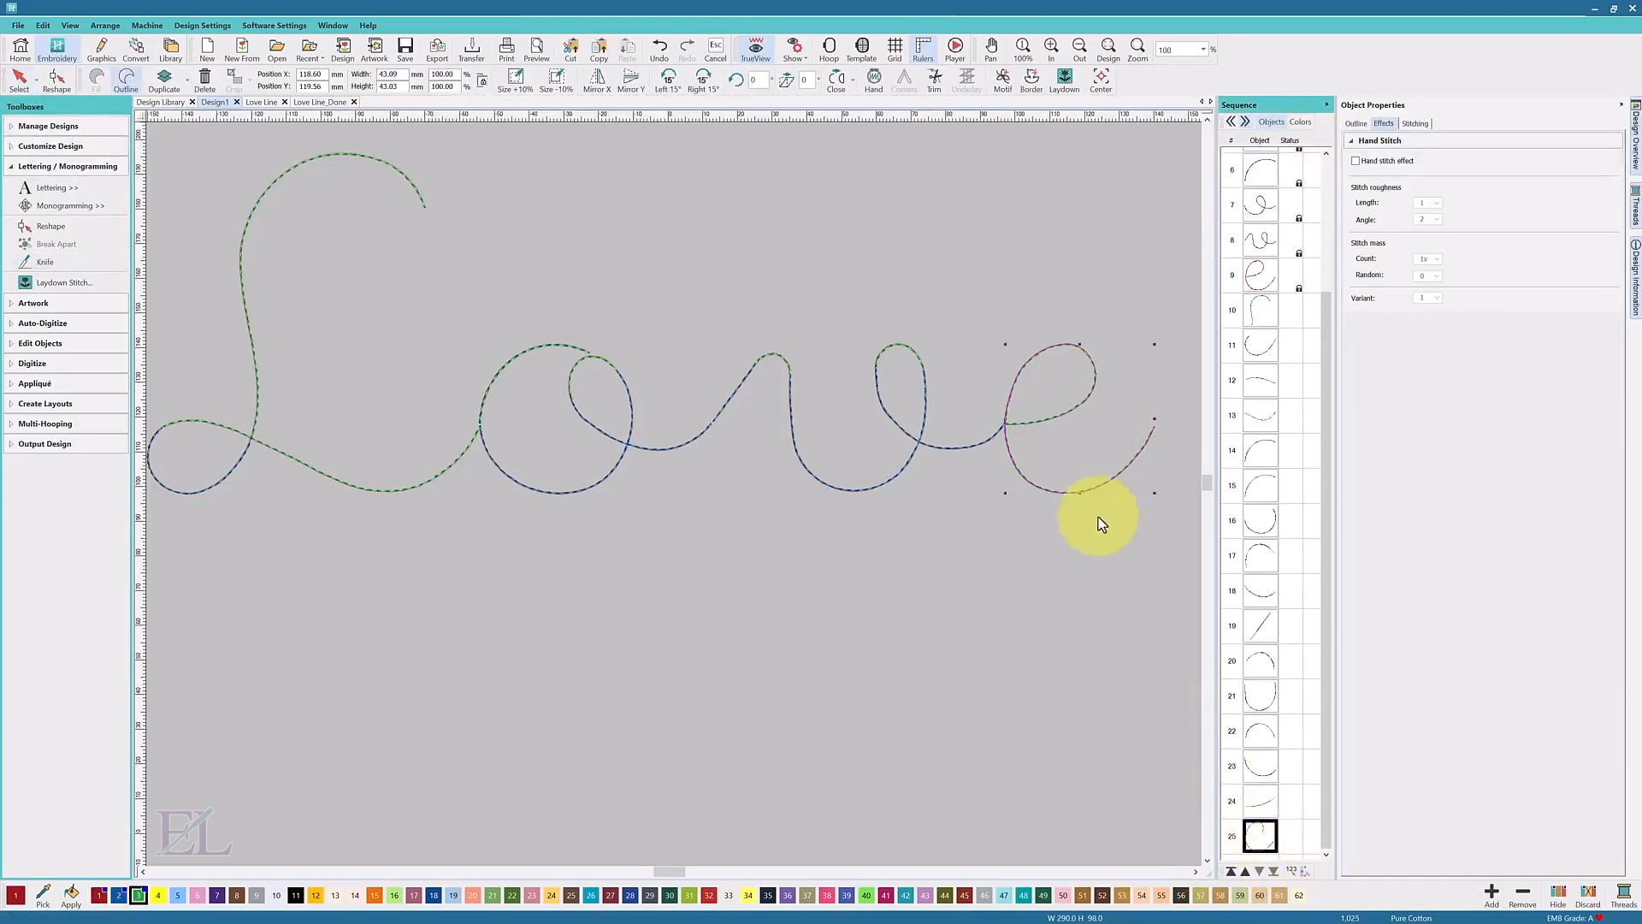
click(40, 262)
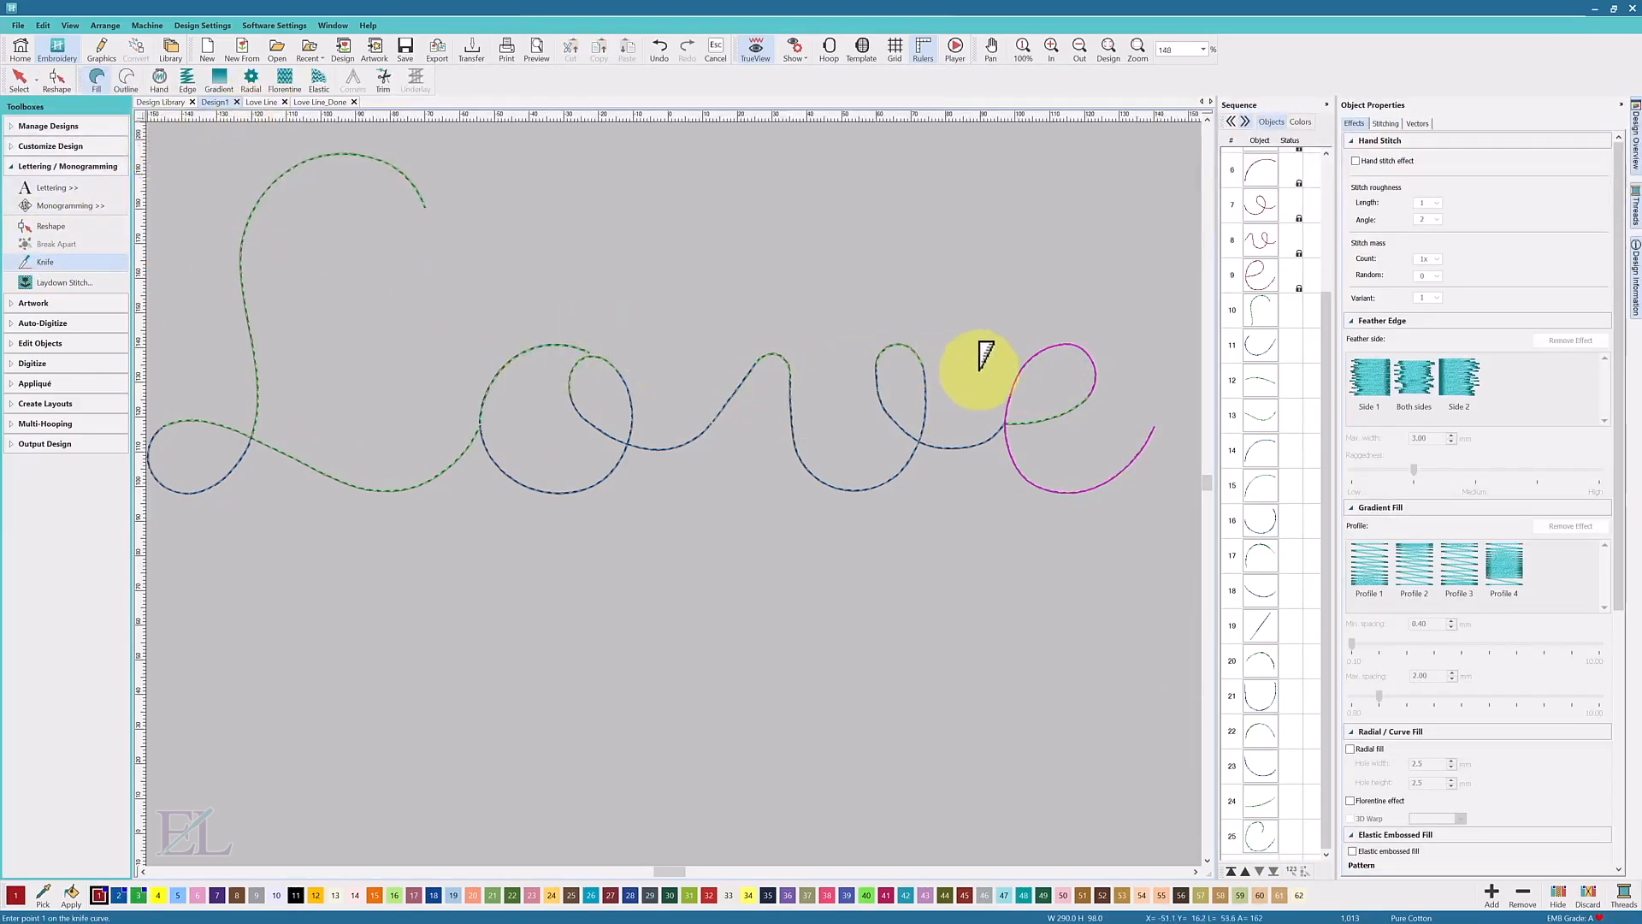
click(1040, 369)
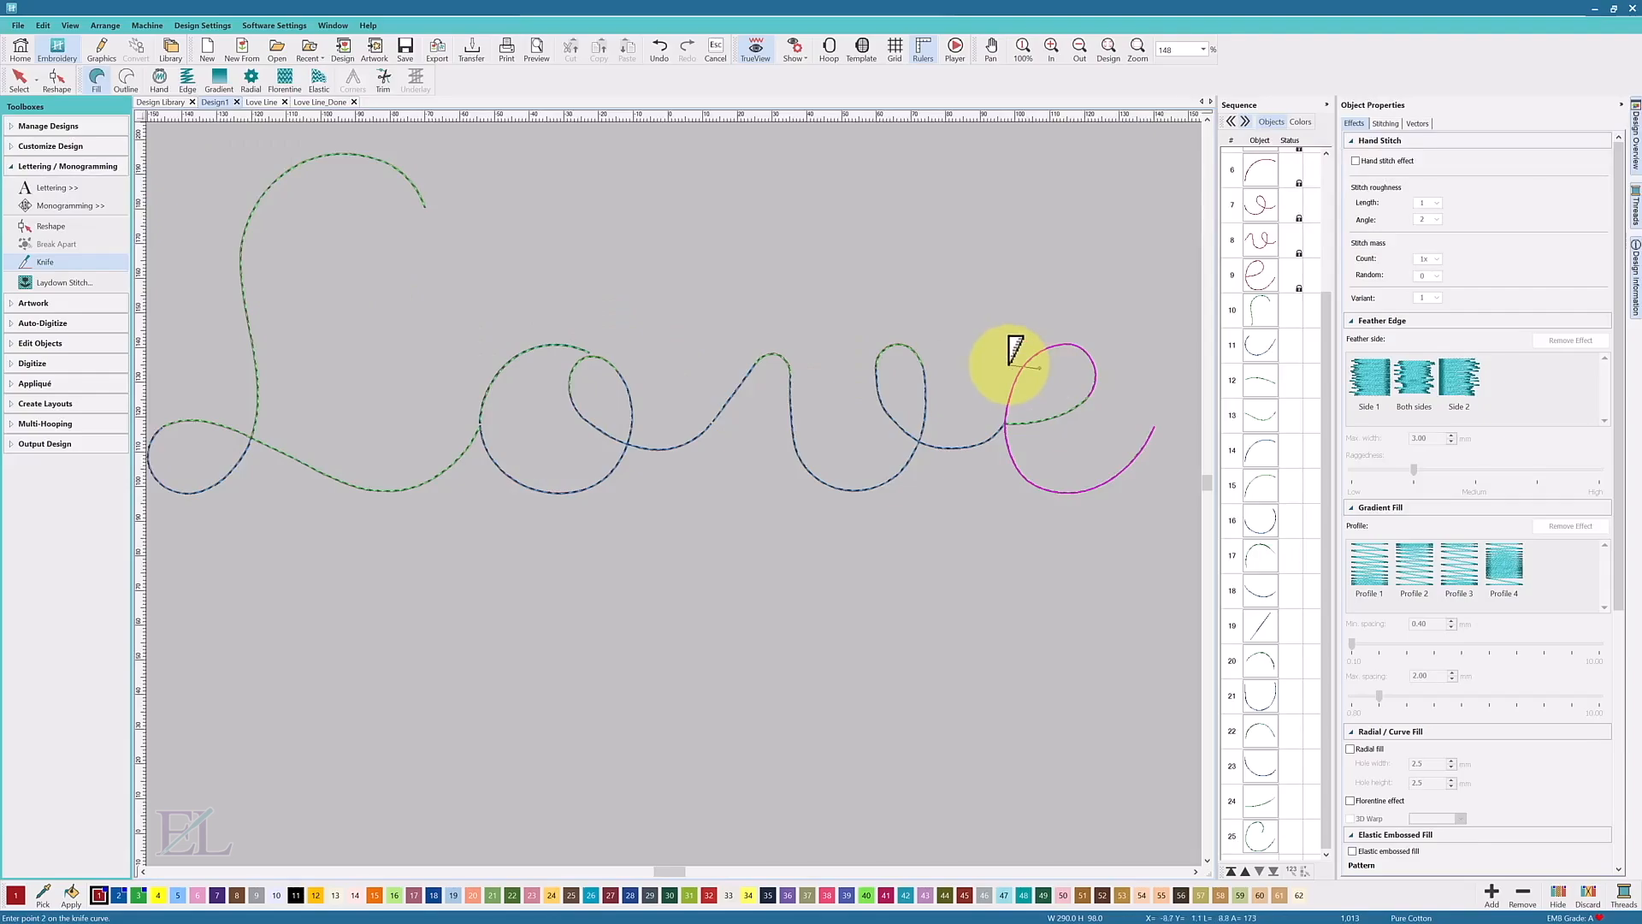
click(1049, 434)
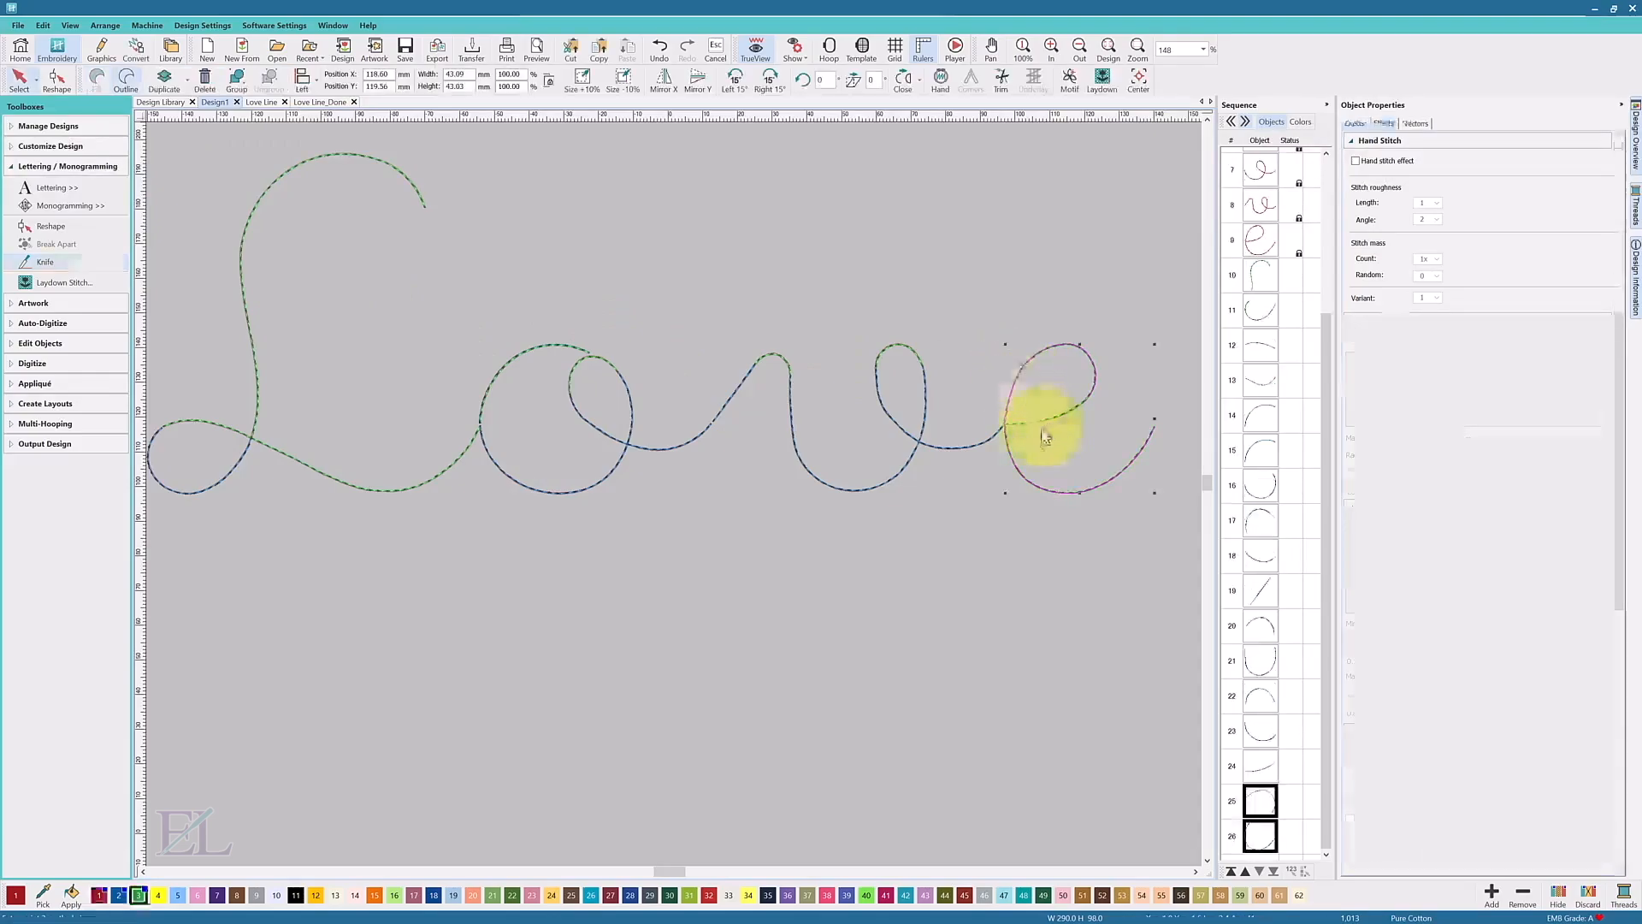
Step: Check the pieces leading into the e, and recolor the top of the e's loop to blue (color 2)
click(1266, 741)
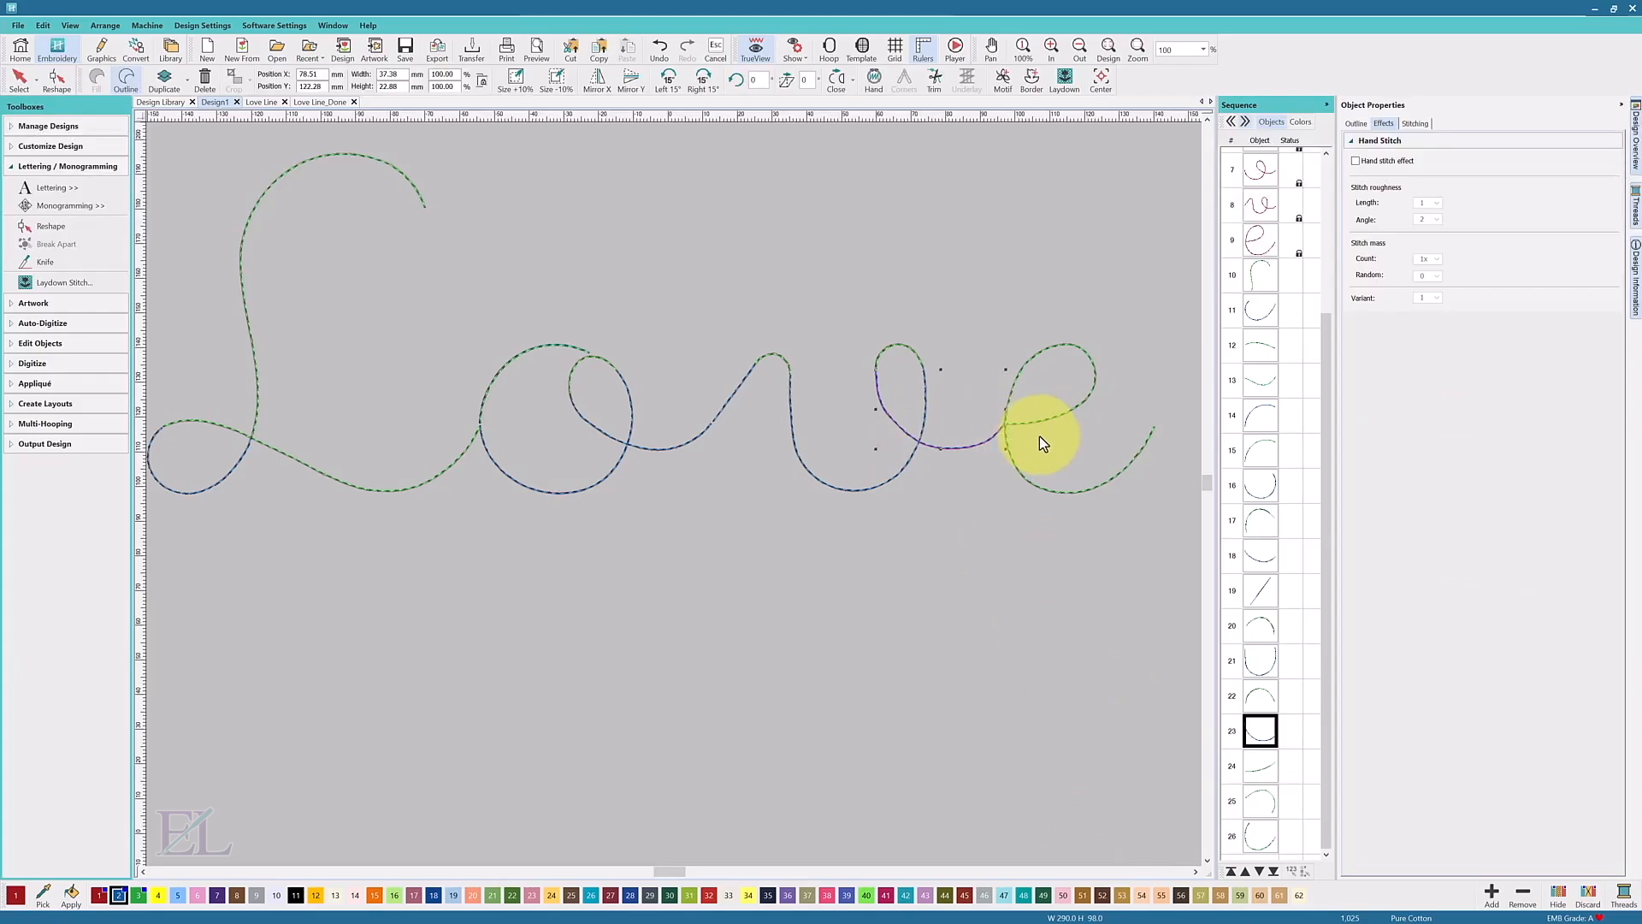
click(1263, 767)
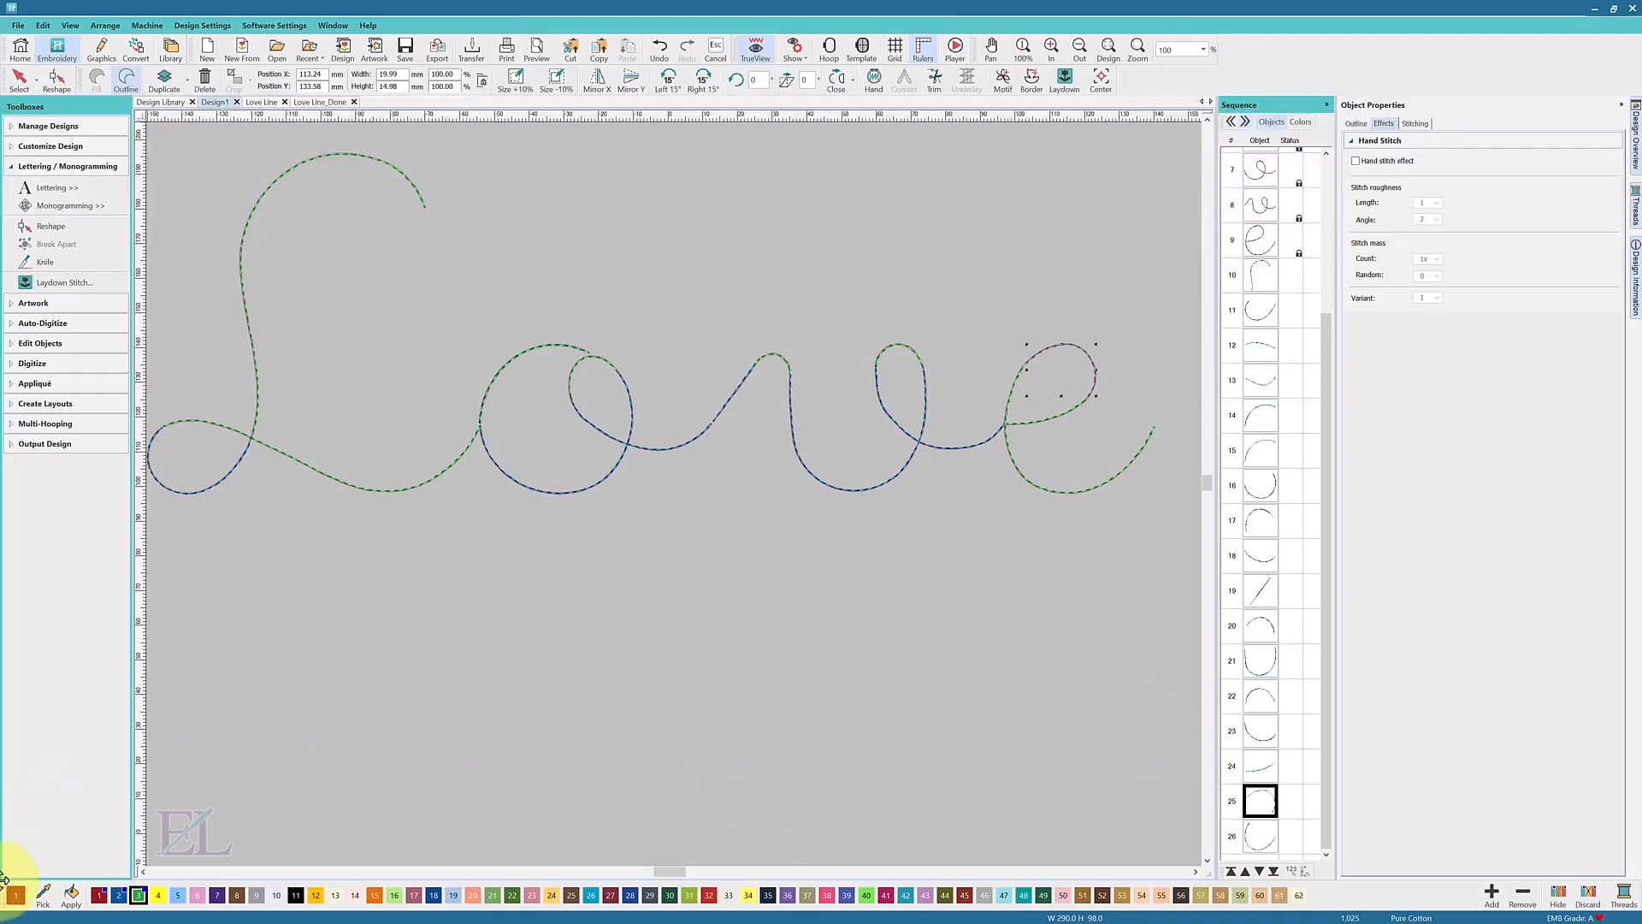
click(119, 894)
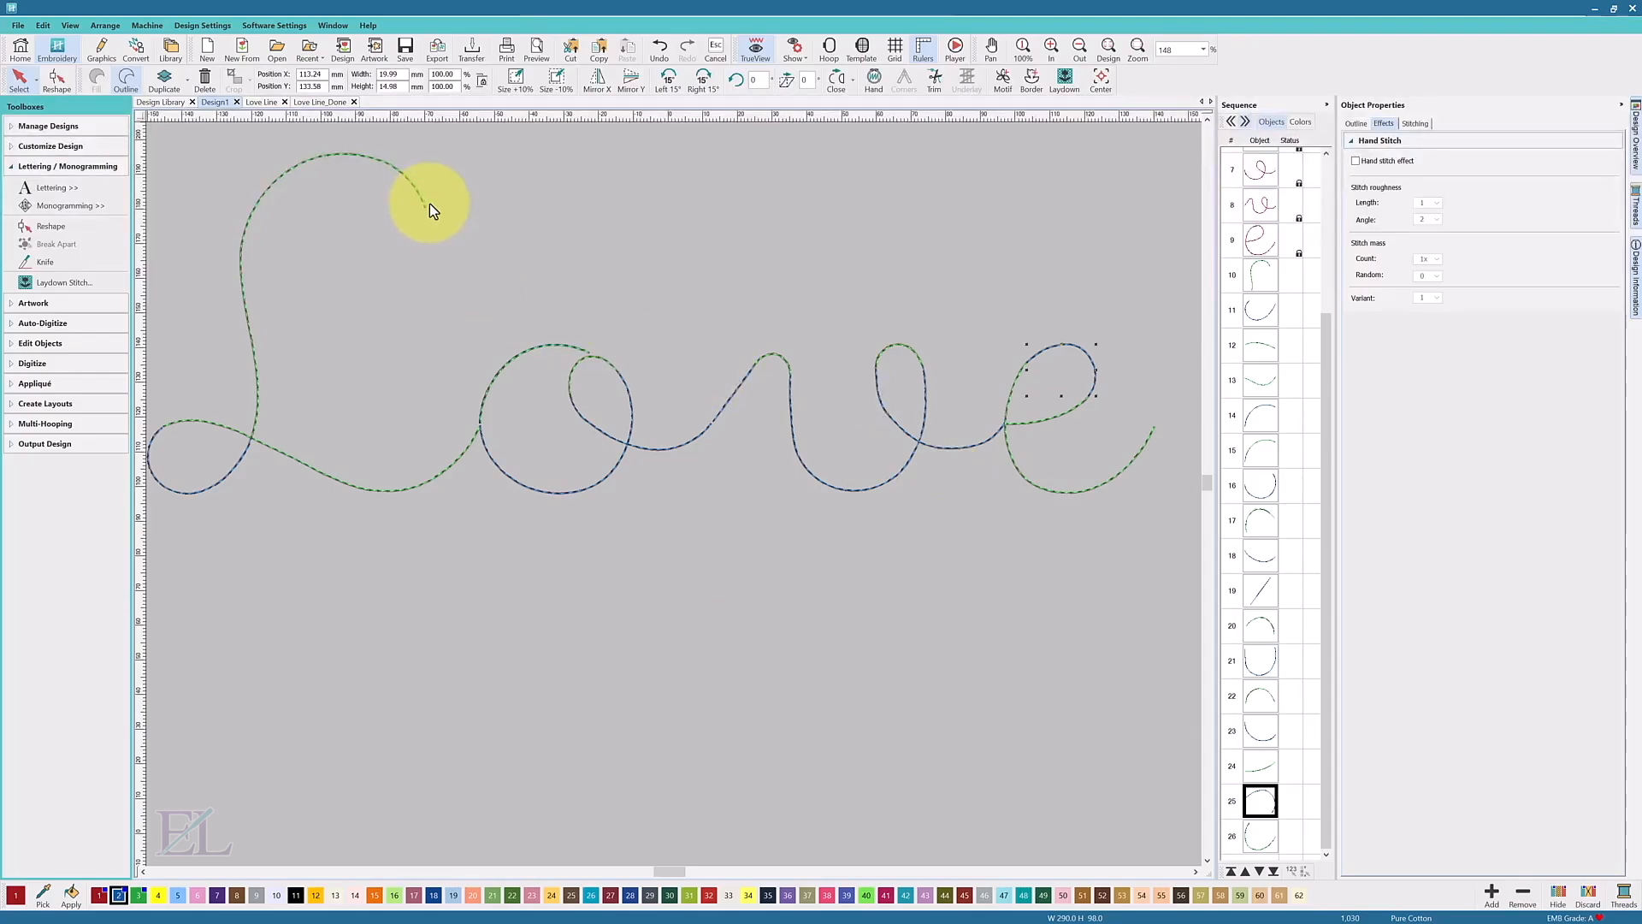
Step: Select the L's long upper stroke and cut it with the Knife on its left side, below the top curve
click(248, 229)
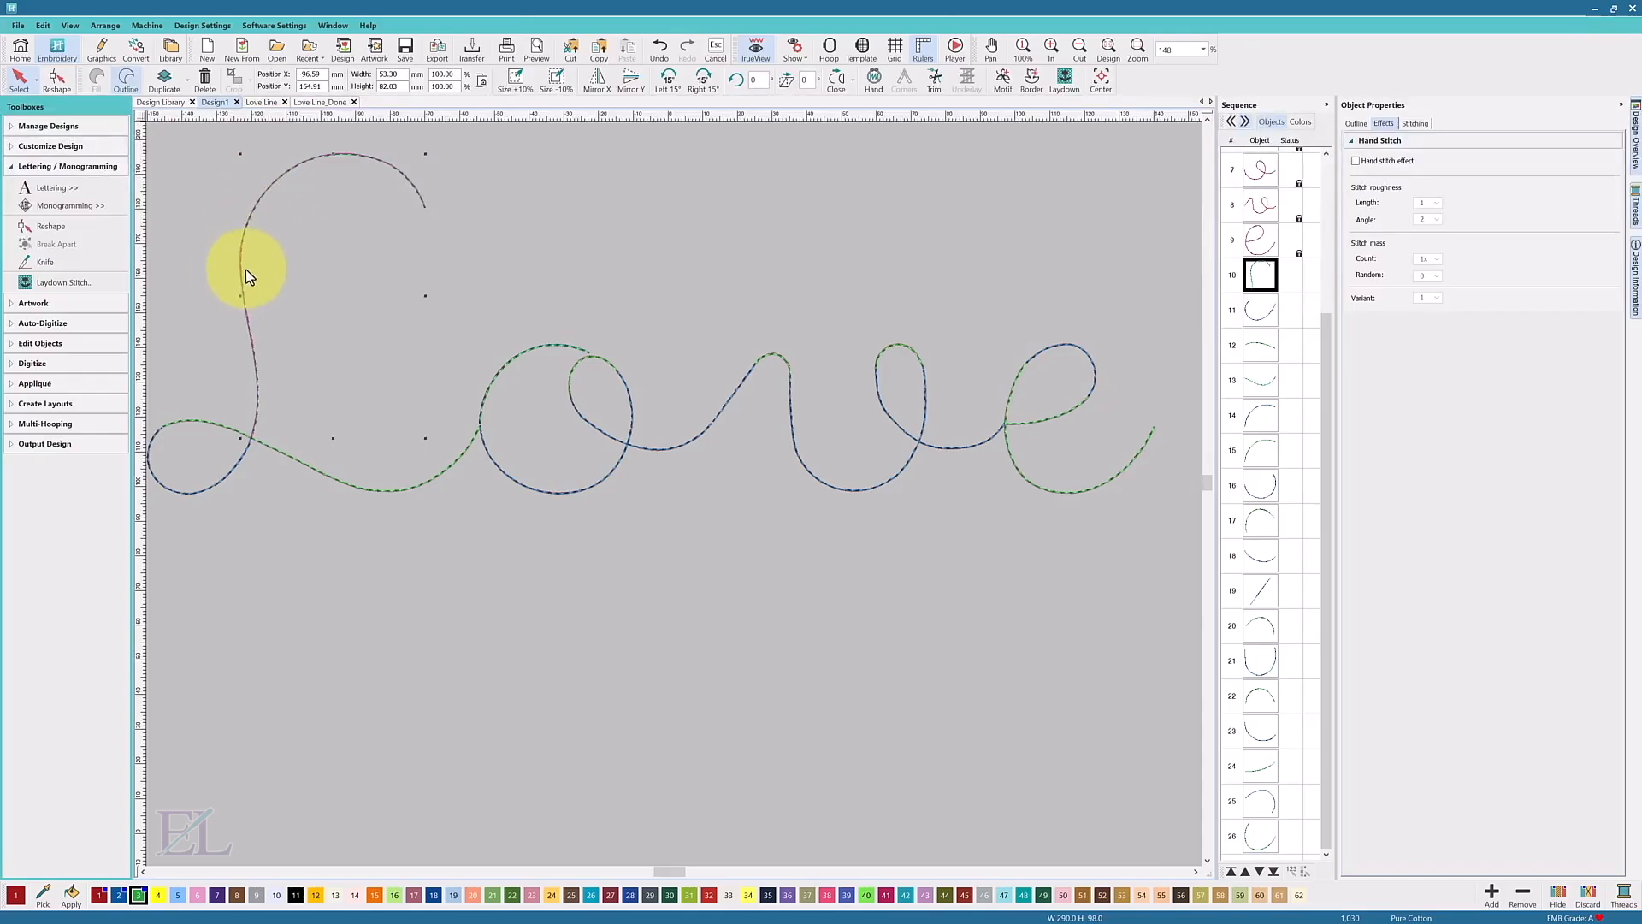
click(42, 262)
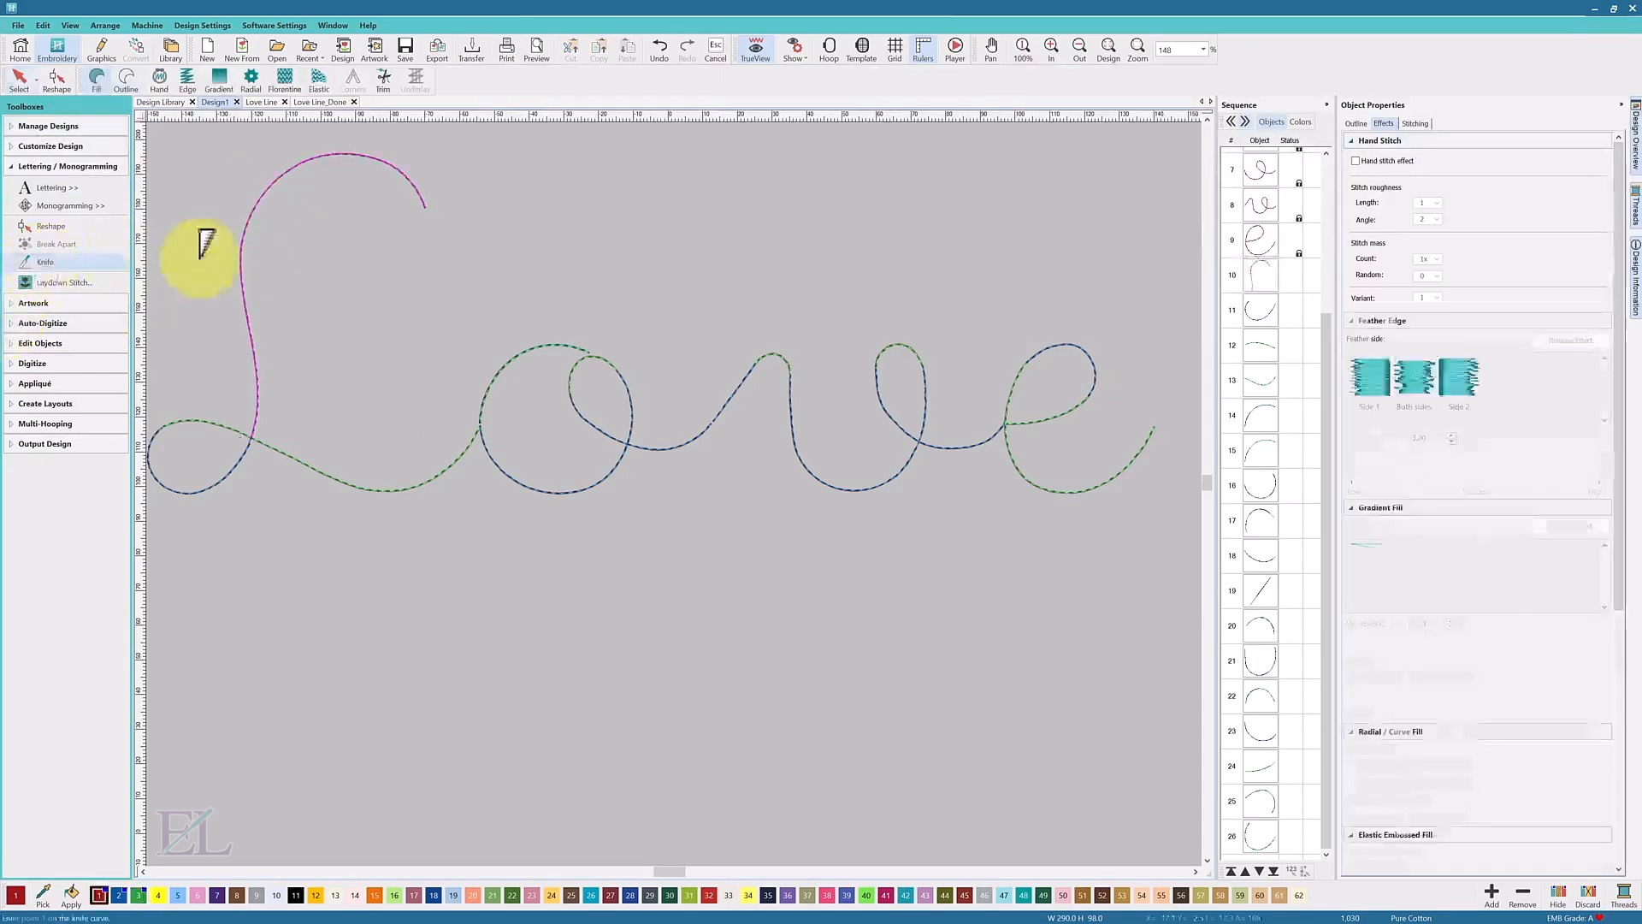
click(267, 266)
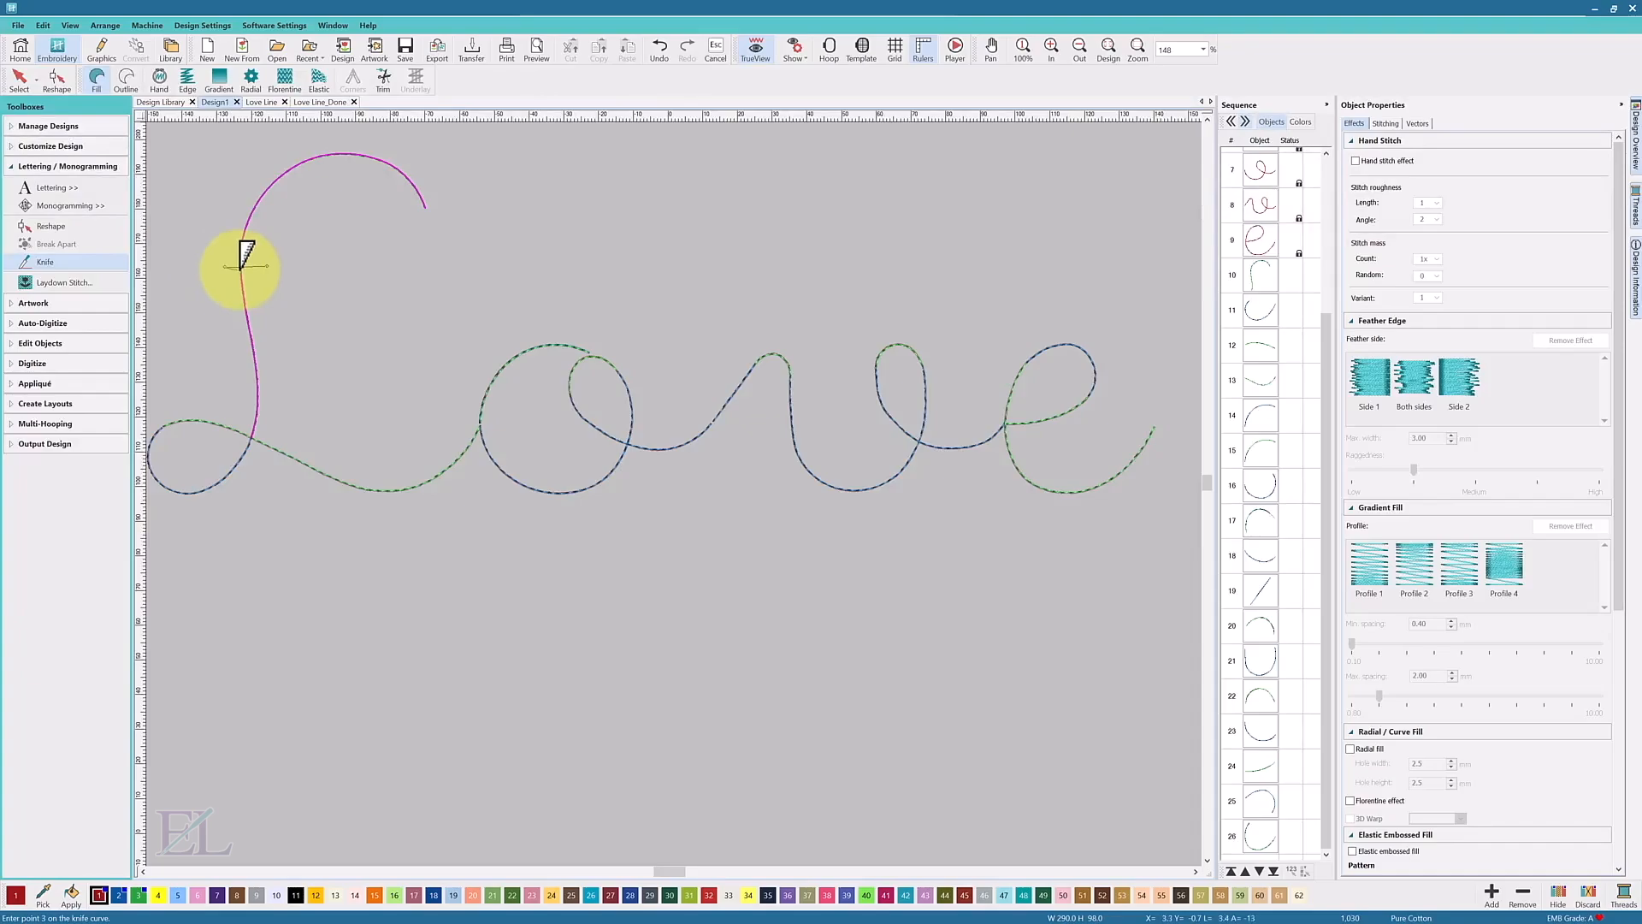
key(Return)
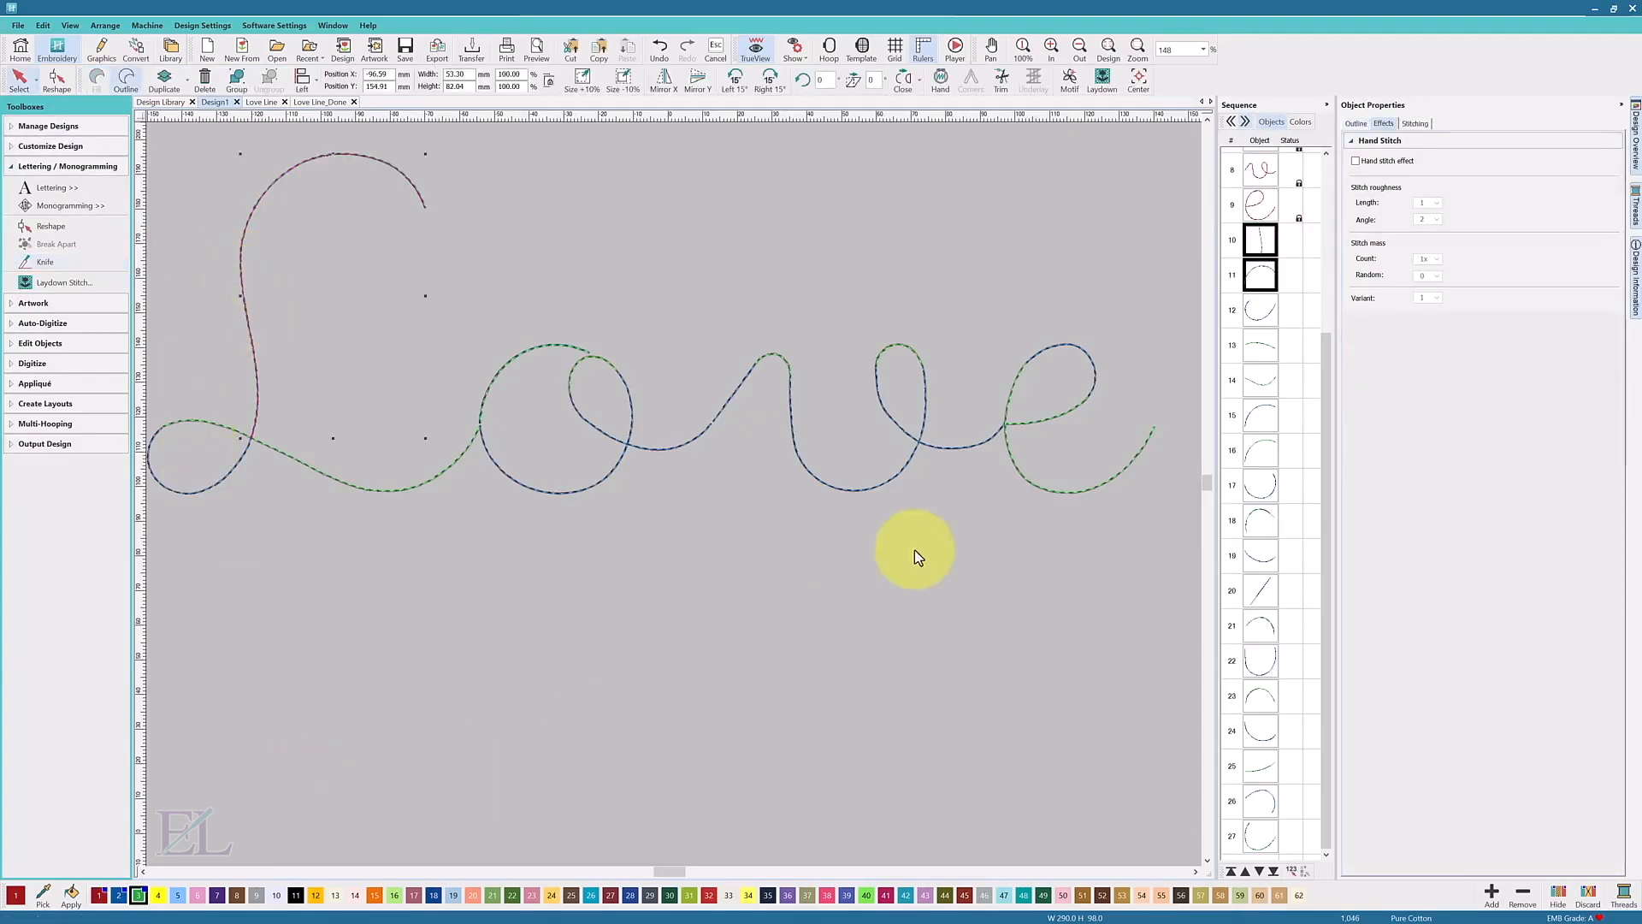
Step: Move the L's top curve ahead of its downstroke in the stitch sequence
click(1261, 244)
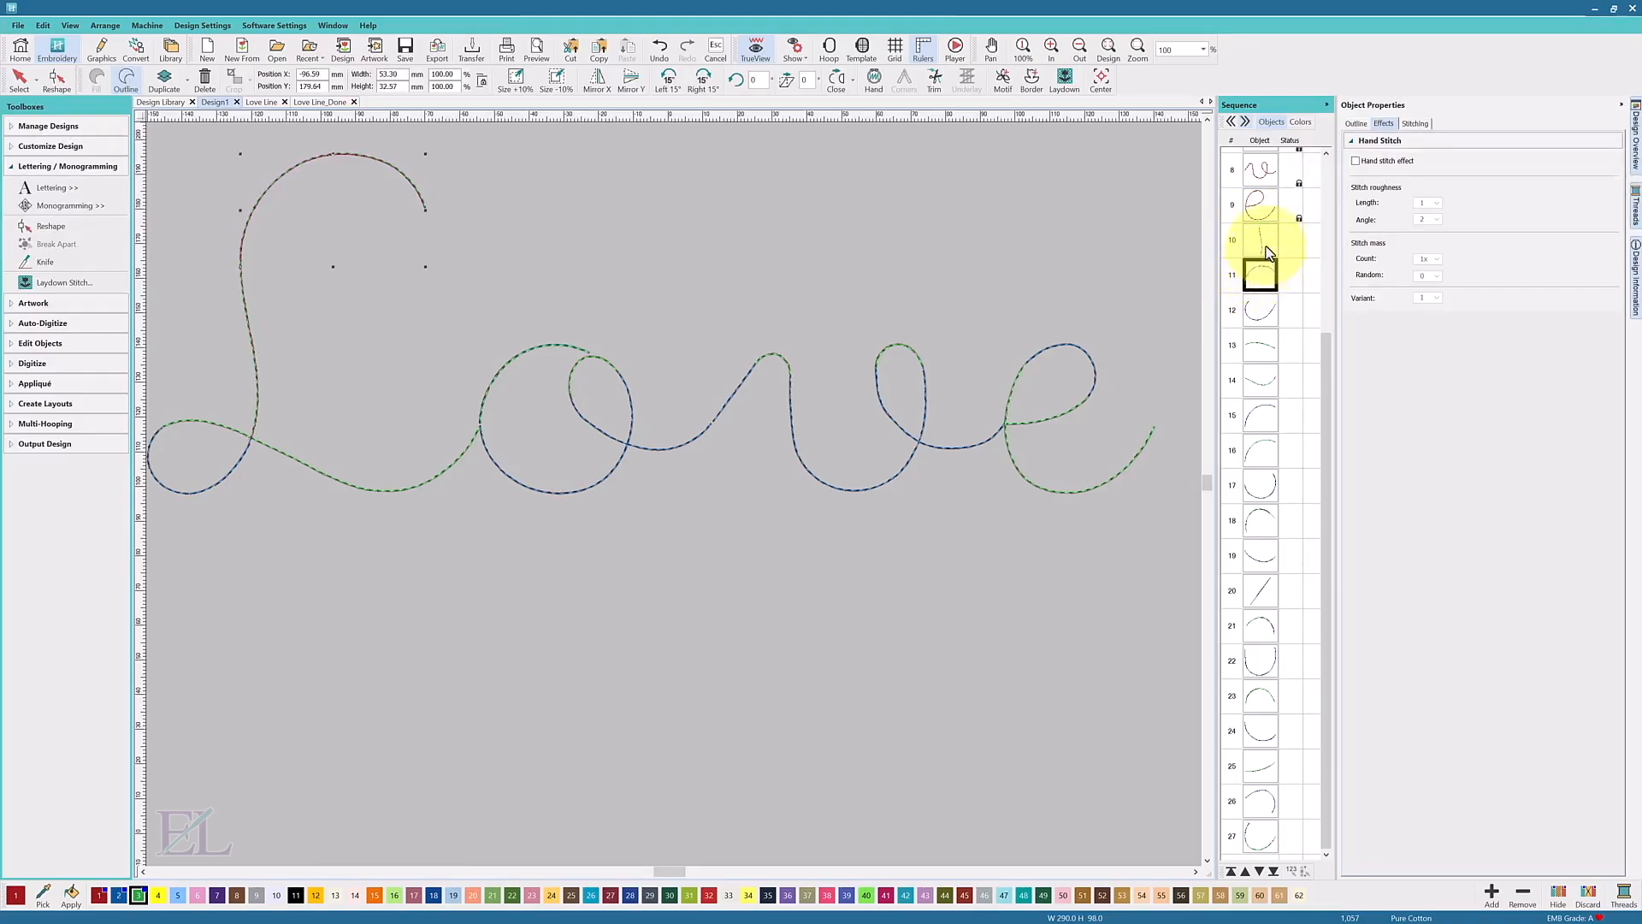
drag(1269, 238, 1260, 239)
Step: Try recoloring the L's top curve to blue (color 2), and undo the color change
click(119, 894)
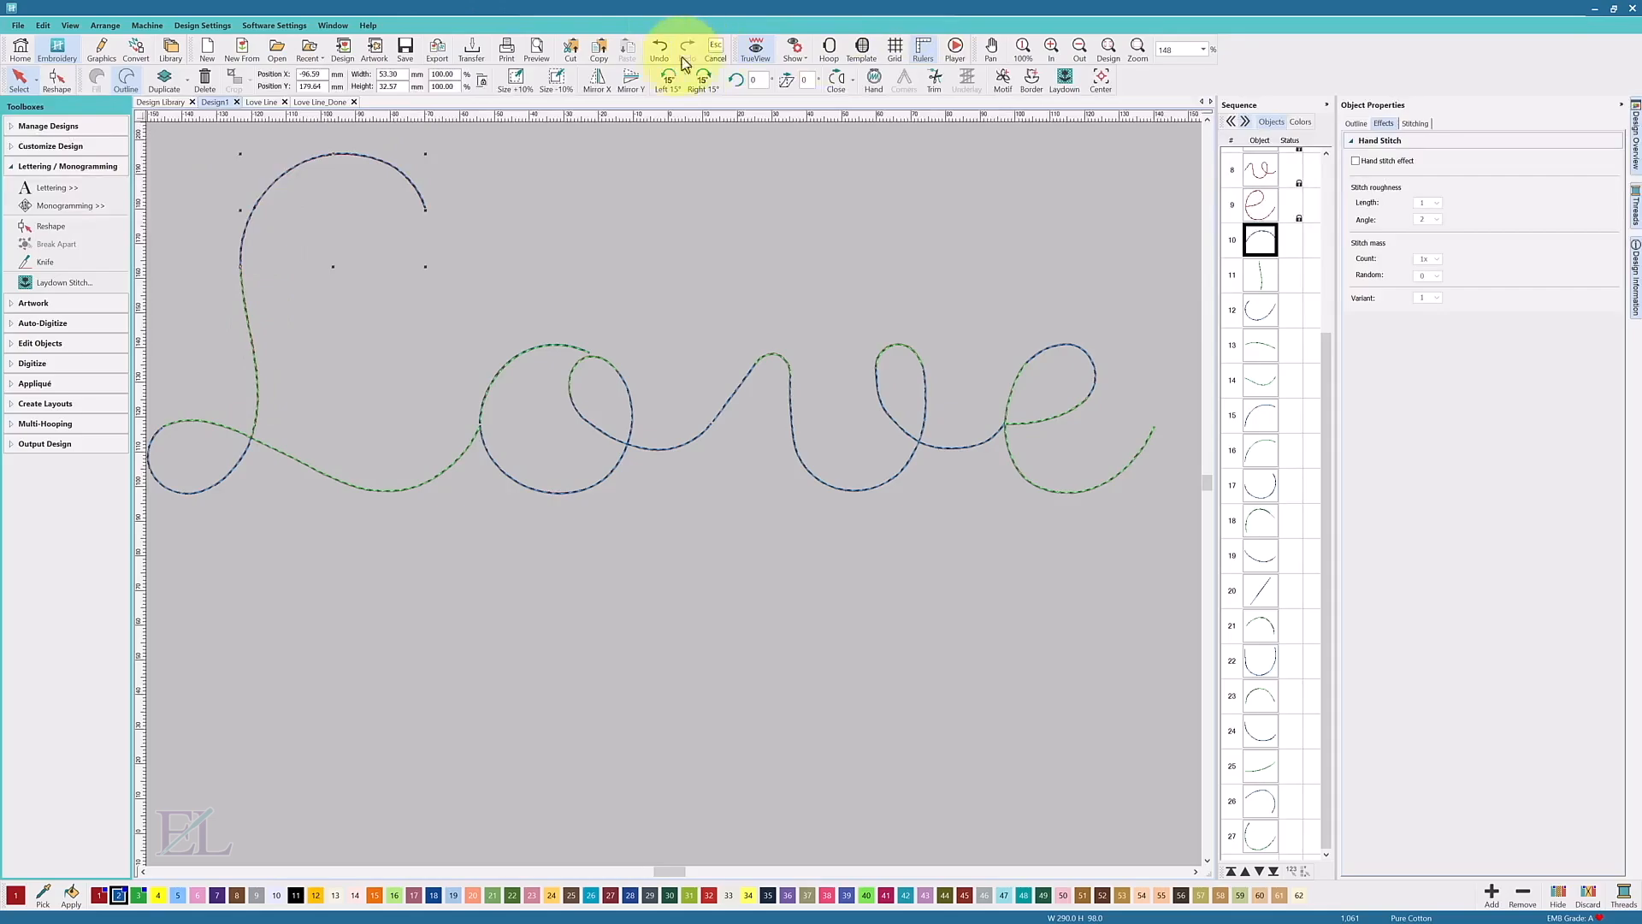
click(661, 51)
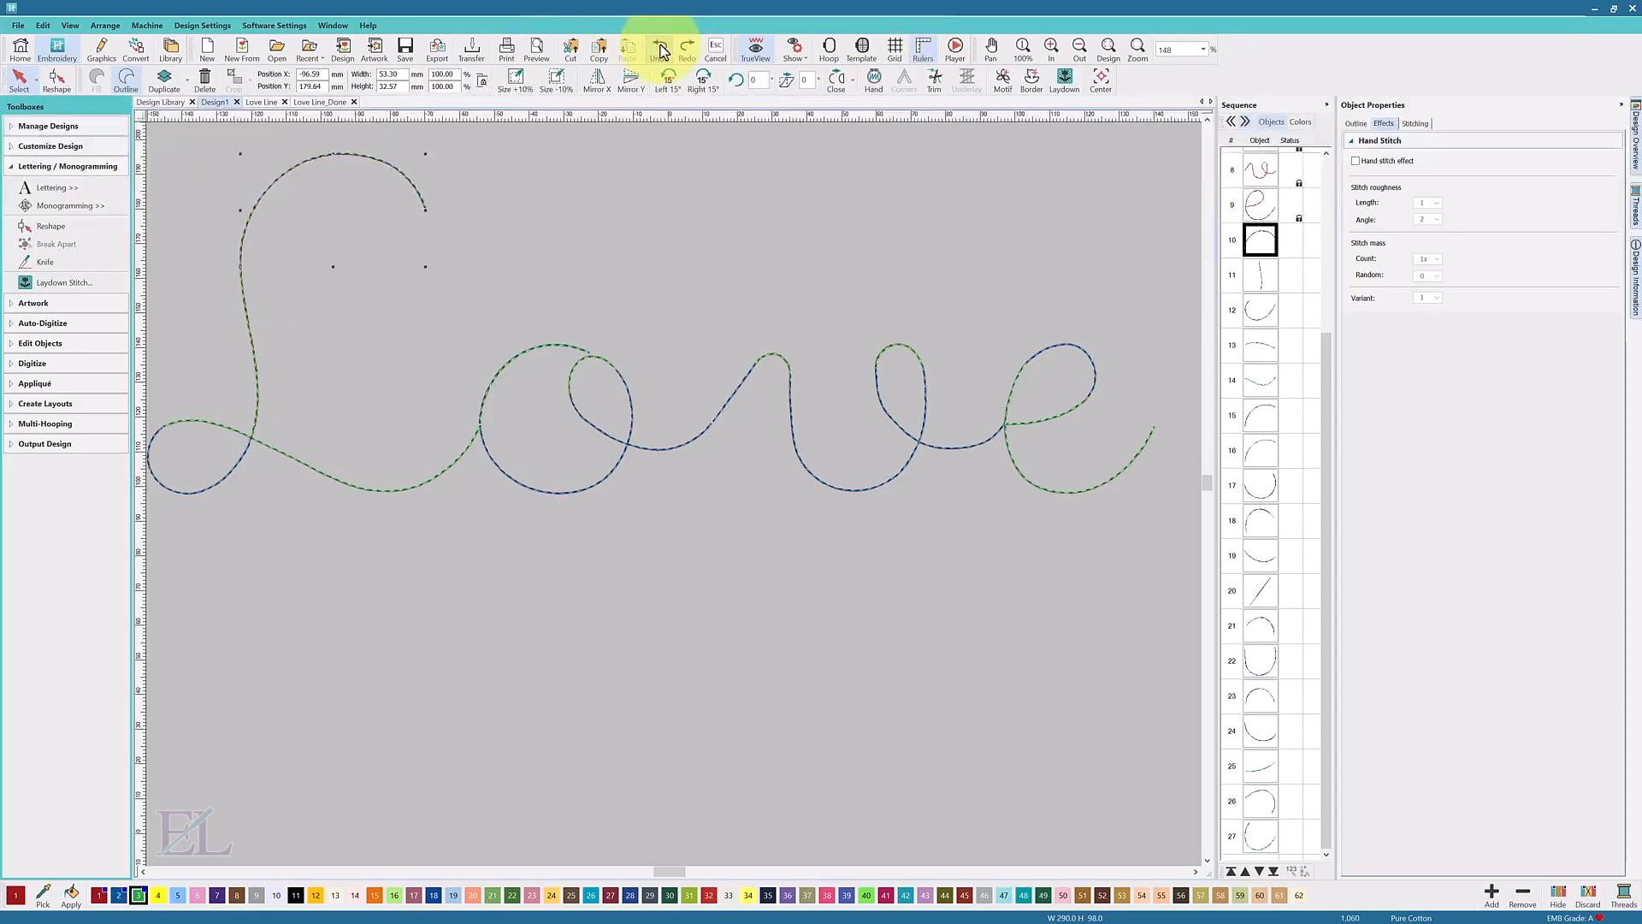
Step: Undo the resequencing and knife cut of the L's top curve, and reselect the whole upper stroke in the stitch sequence
click(661, 52)
click(659, 50)
click(1266, 279)
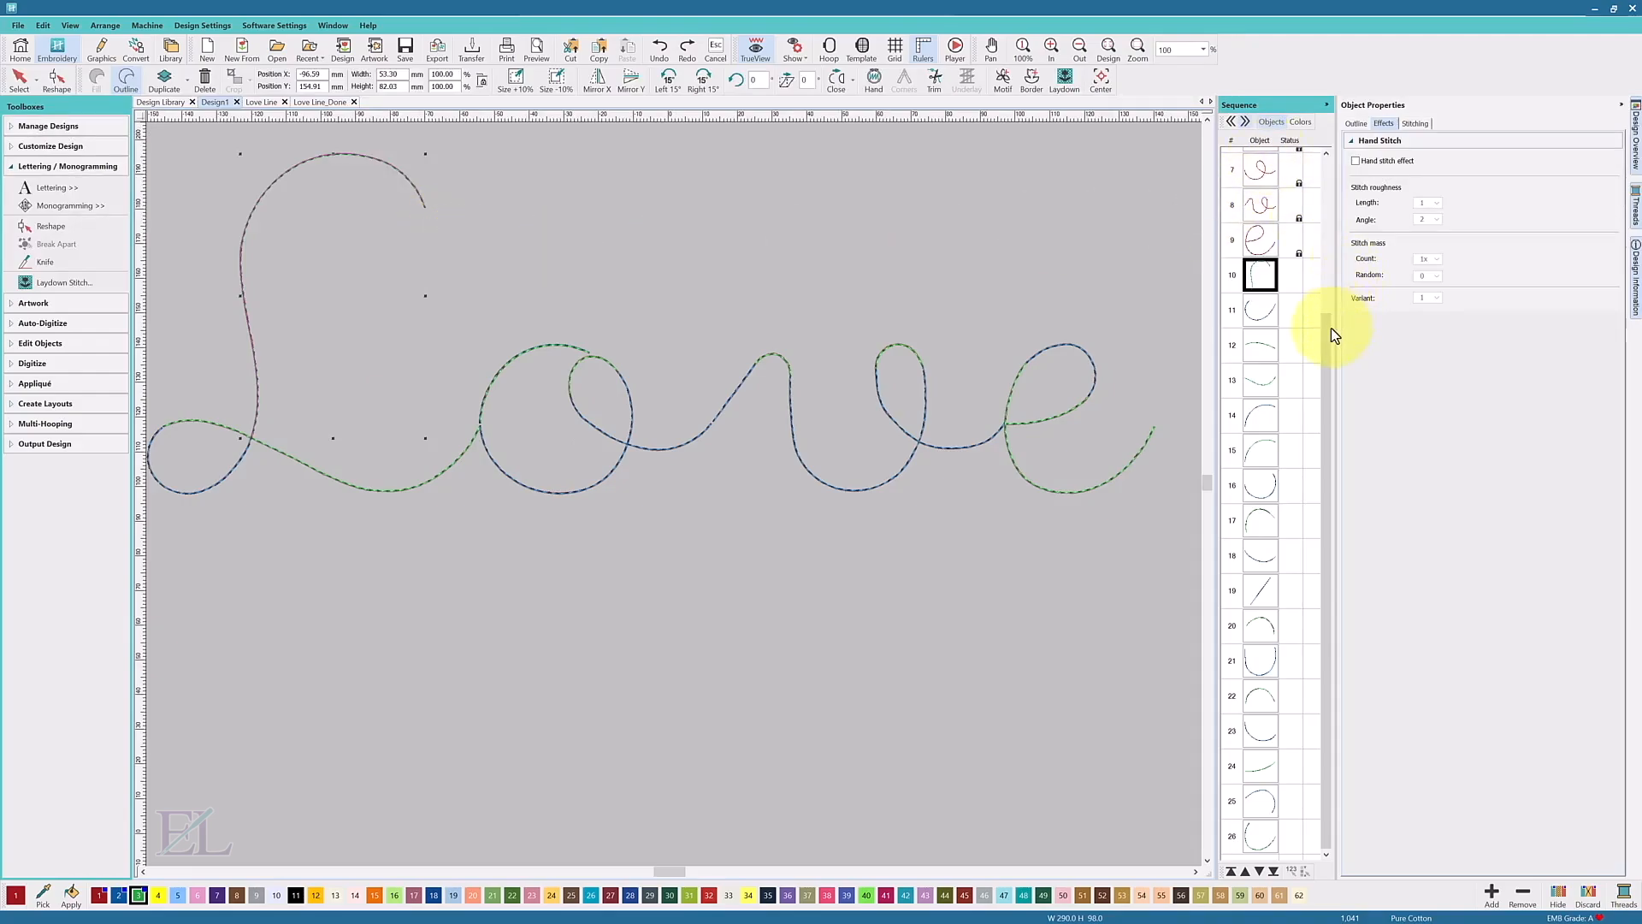
drag(1332, 336, 1375, 165)
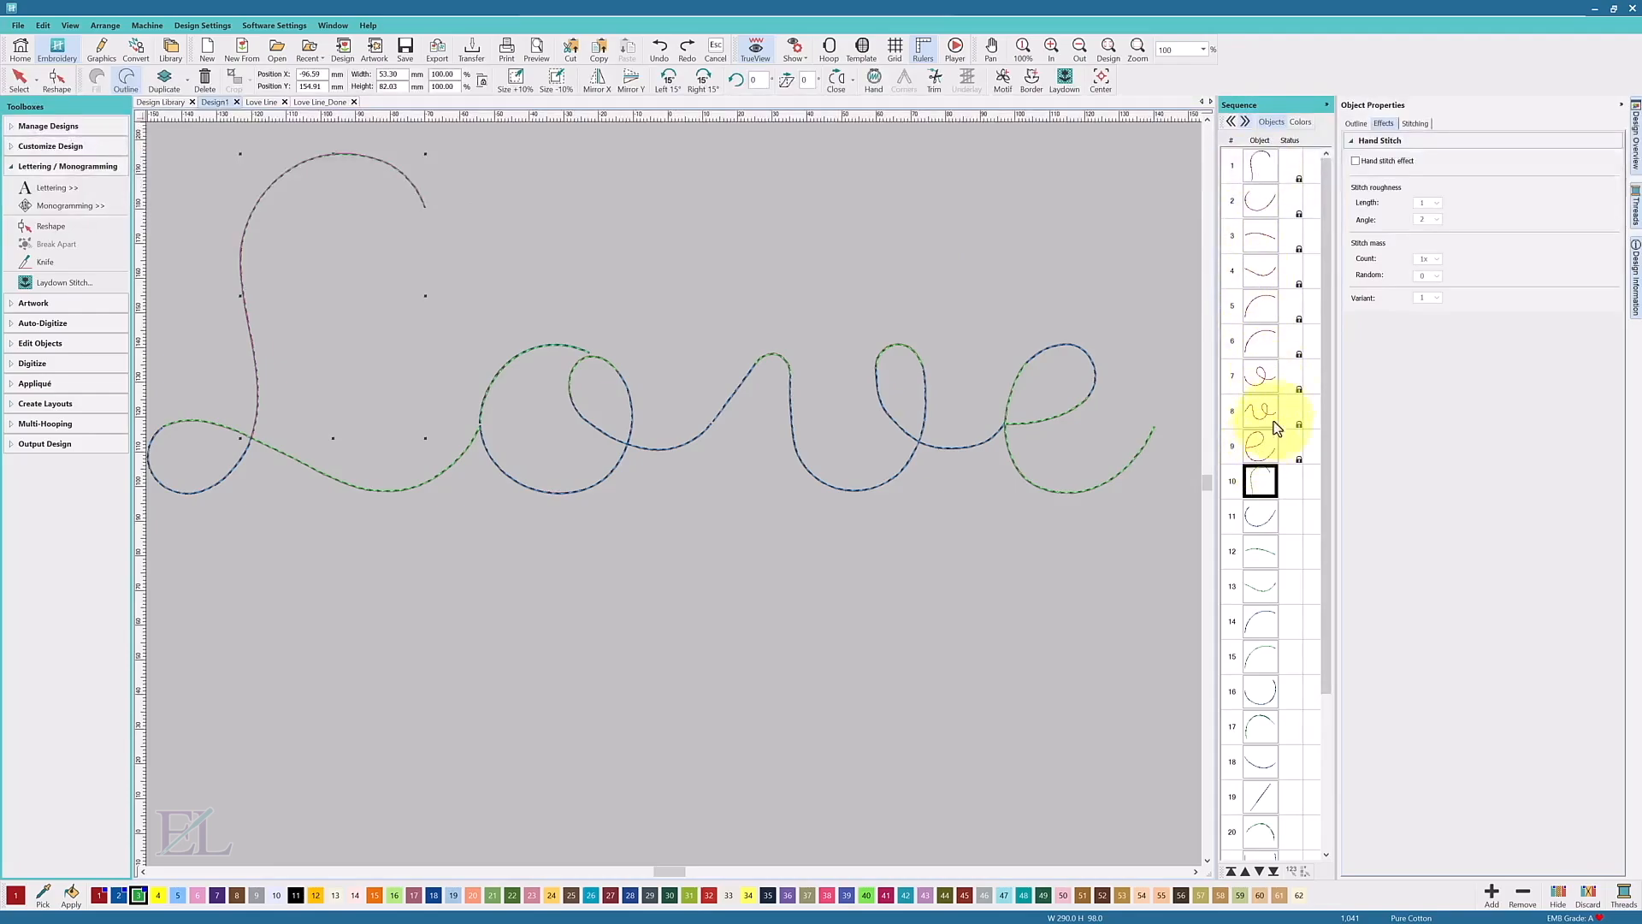
drag(1325, 255, 1363, 434)
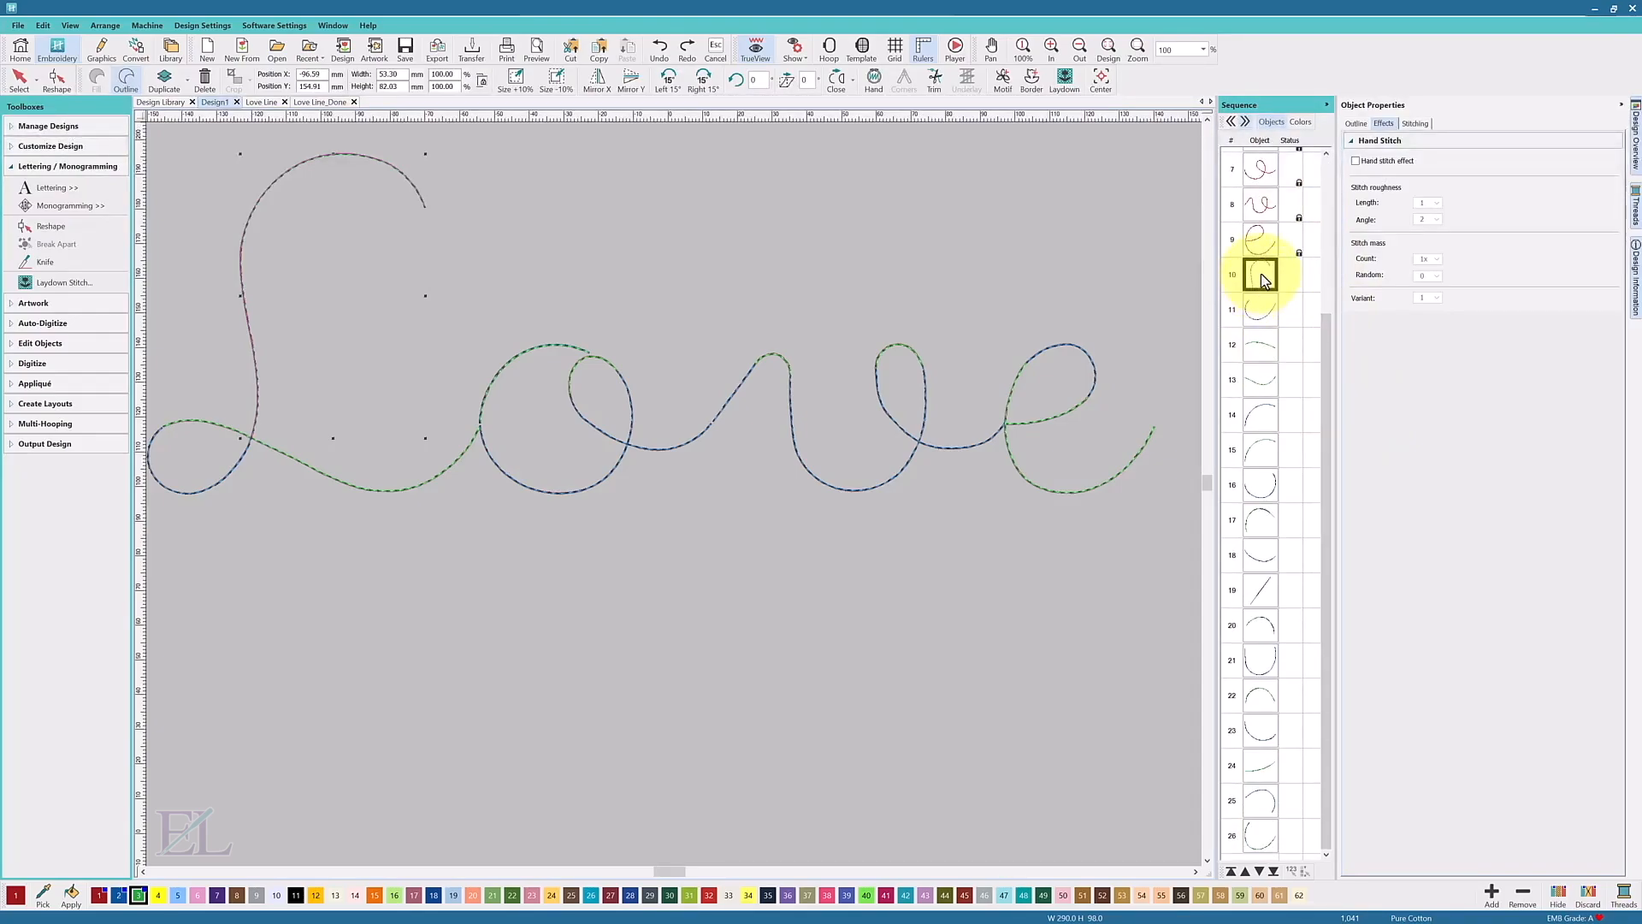
Step: Examine the start and end points of the L's pieces in stitching order with Reshape, from its upper stroke to the connector into the o
key(h)
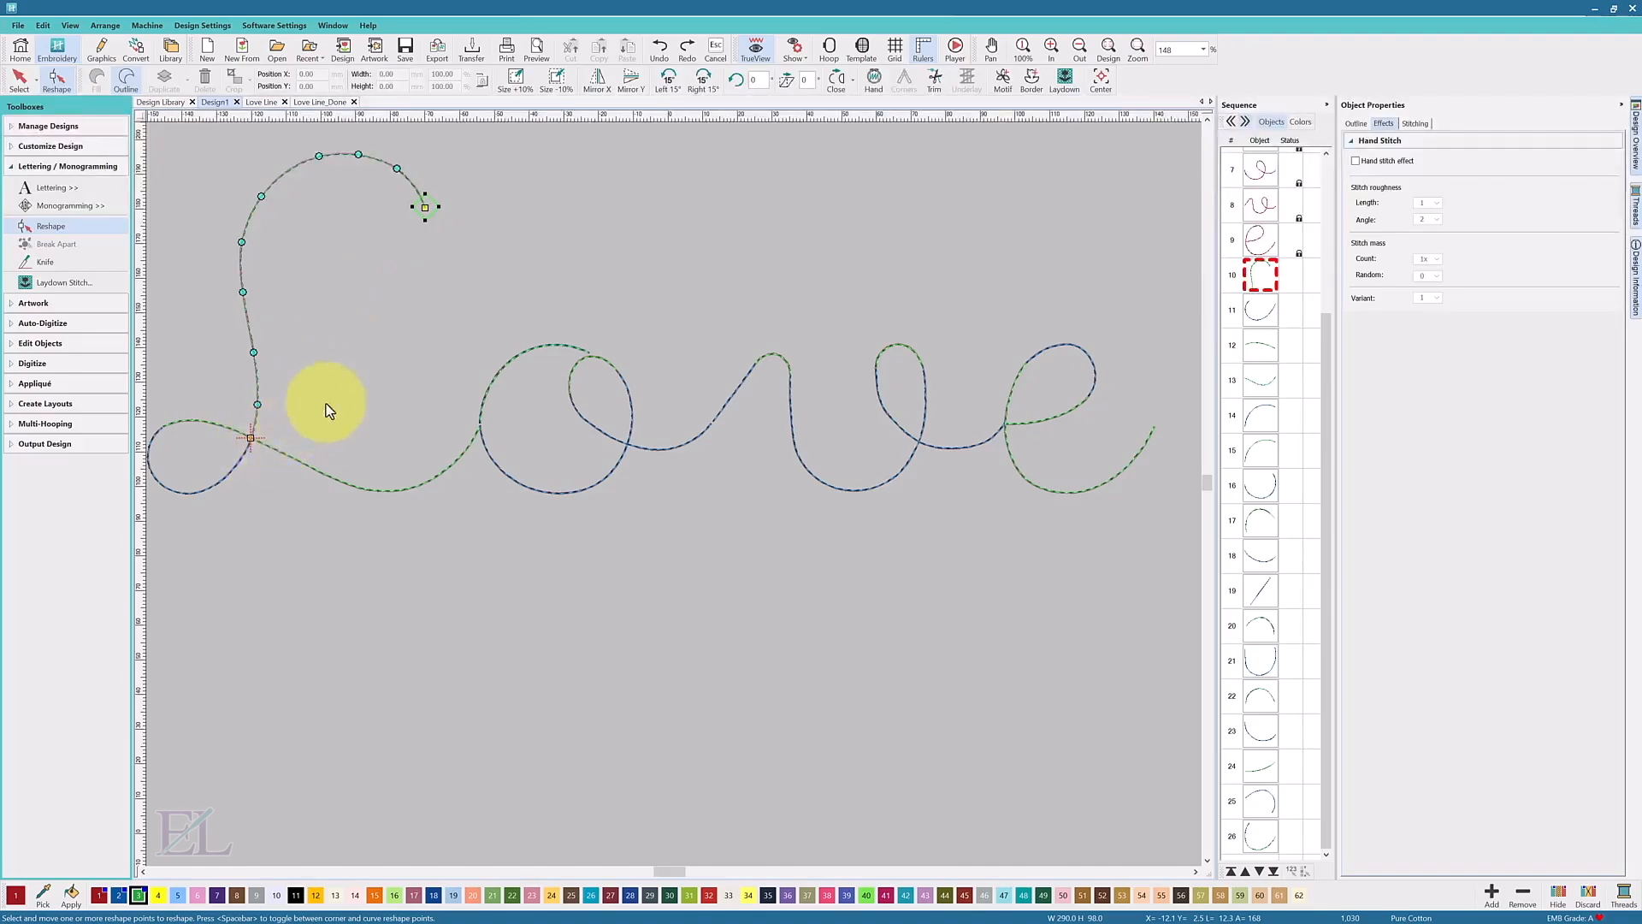
click(287, 448)
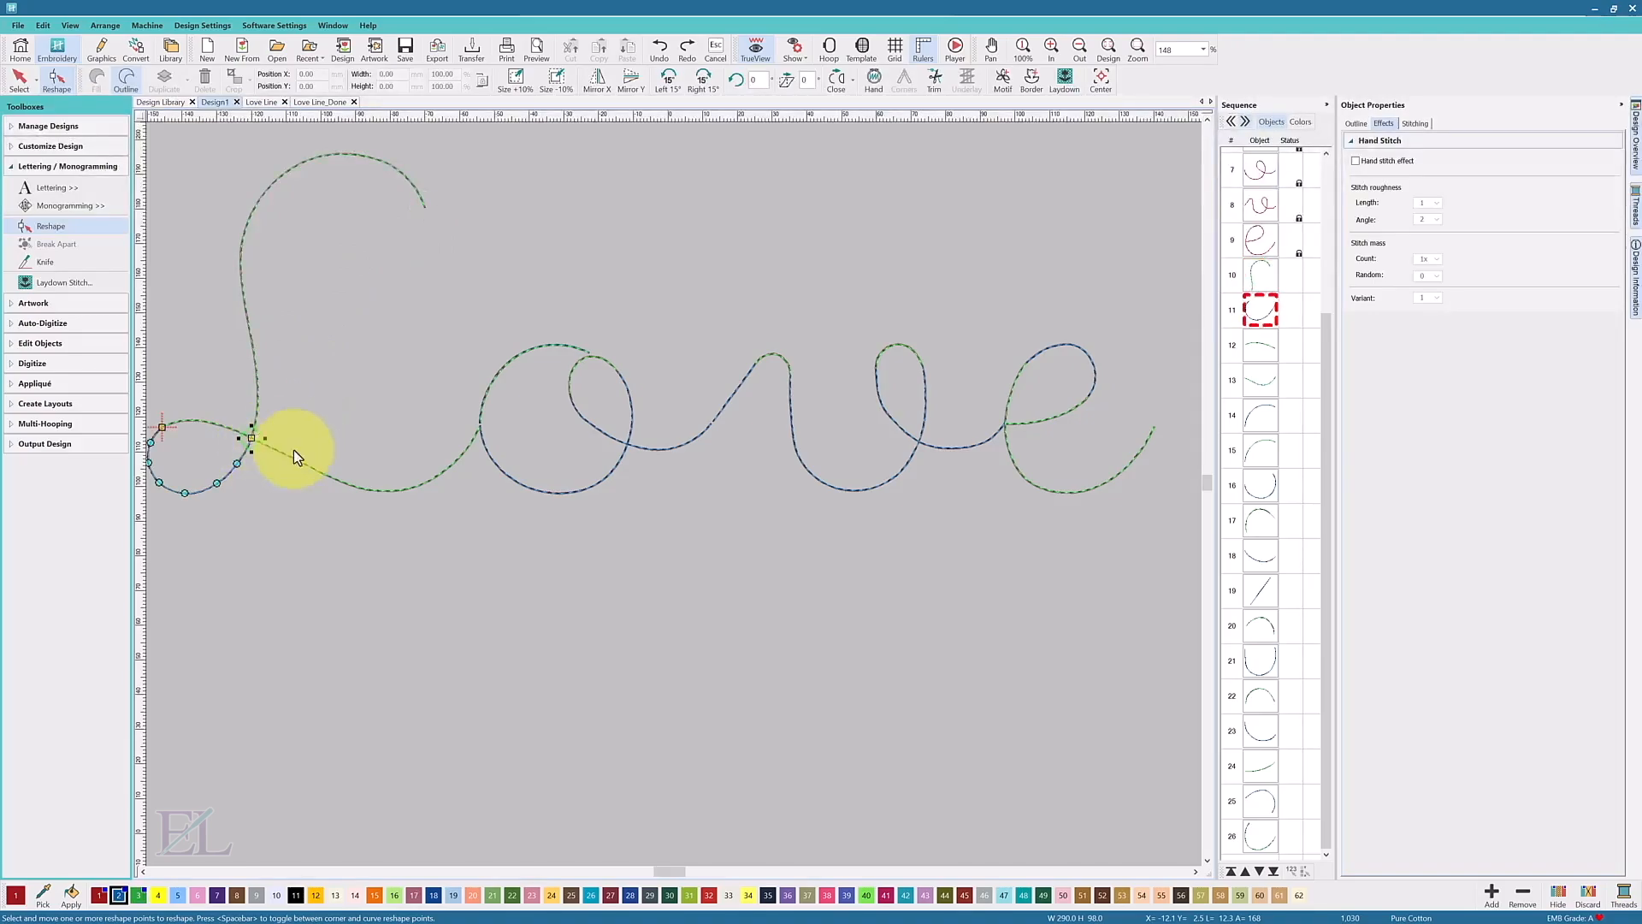
click(254, 438)
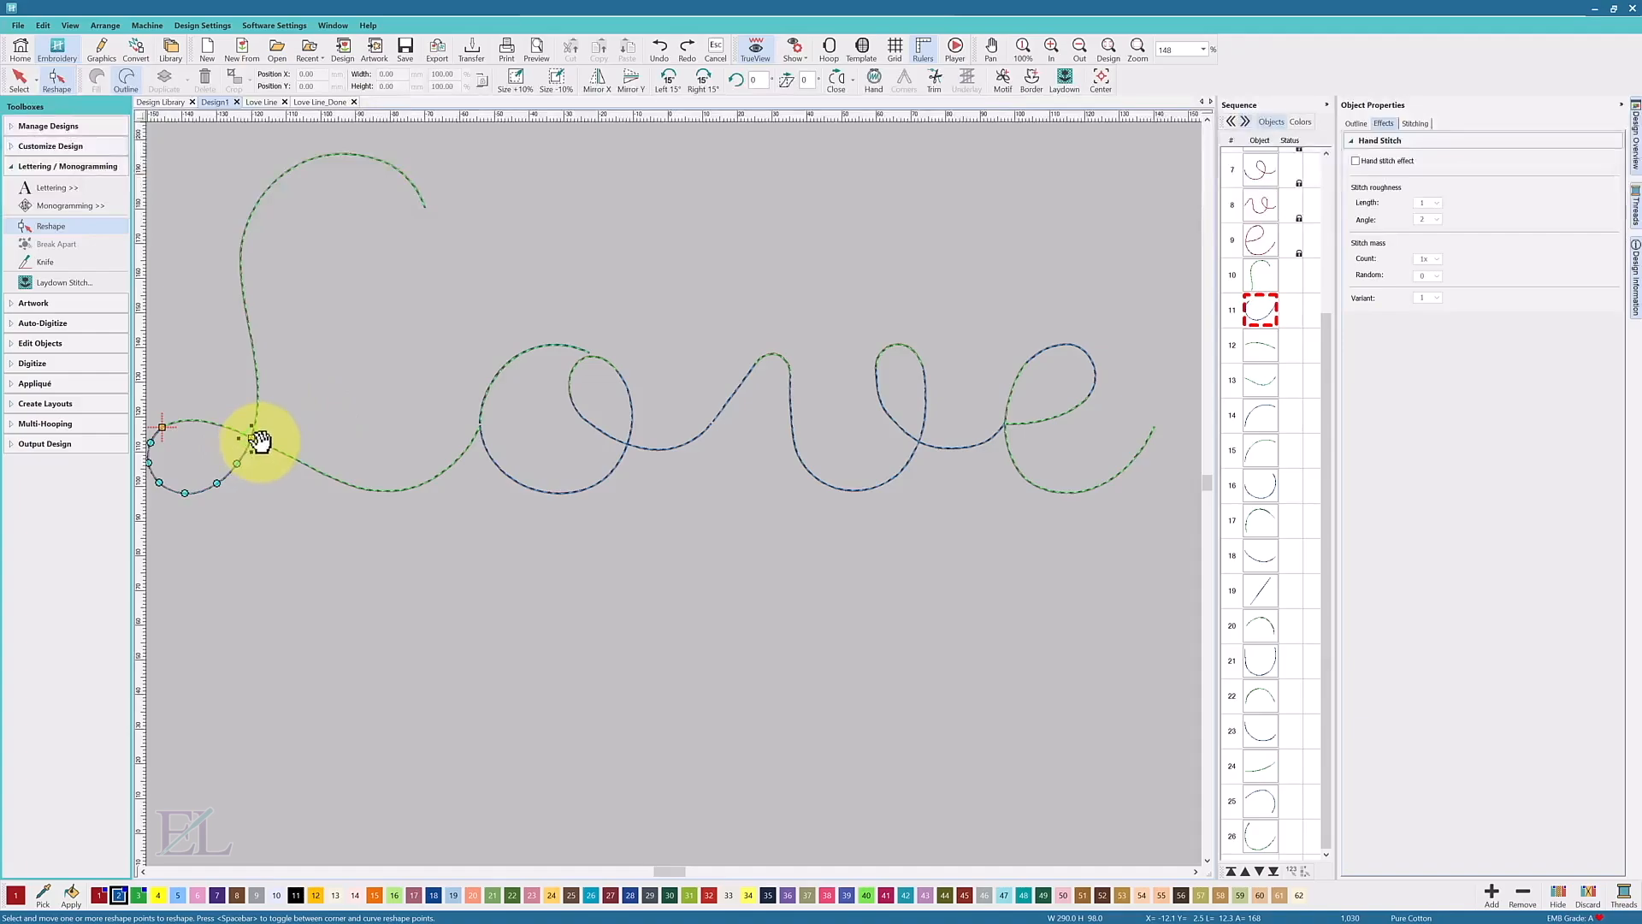
click(168, 437)
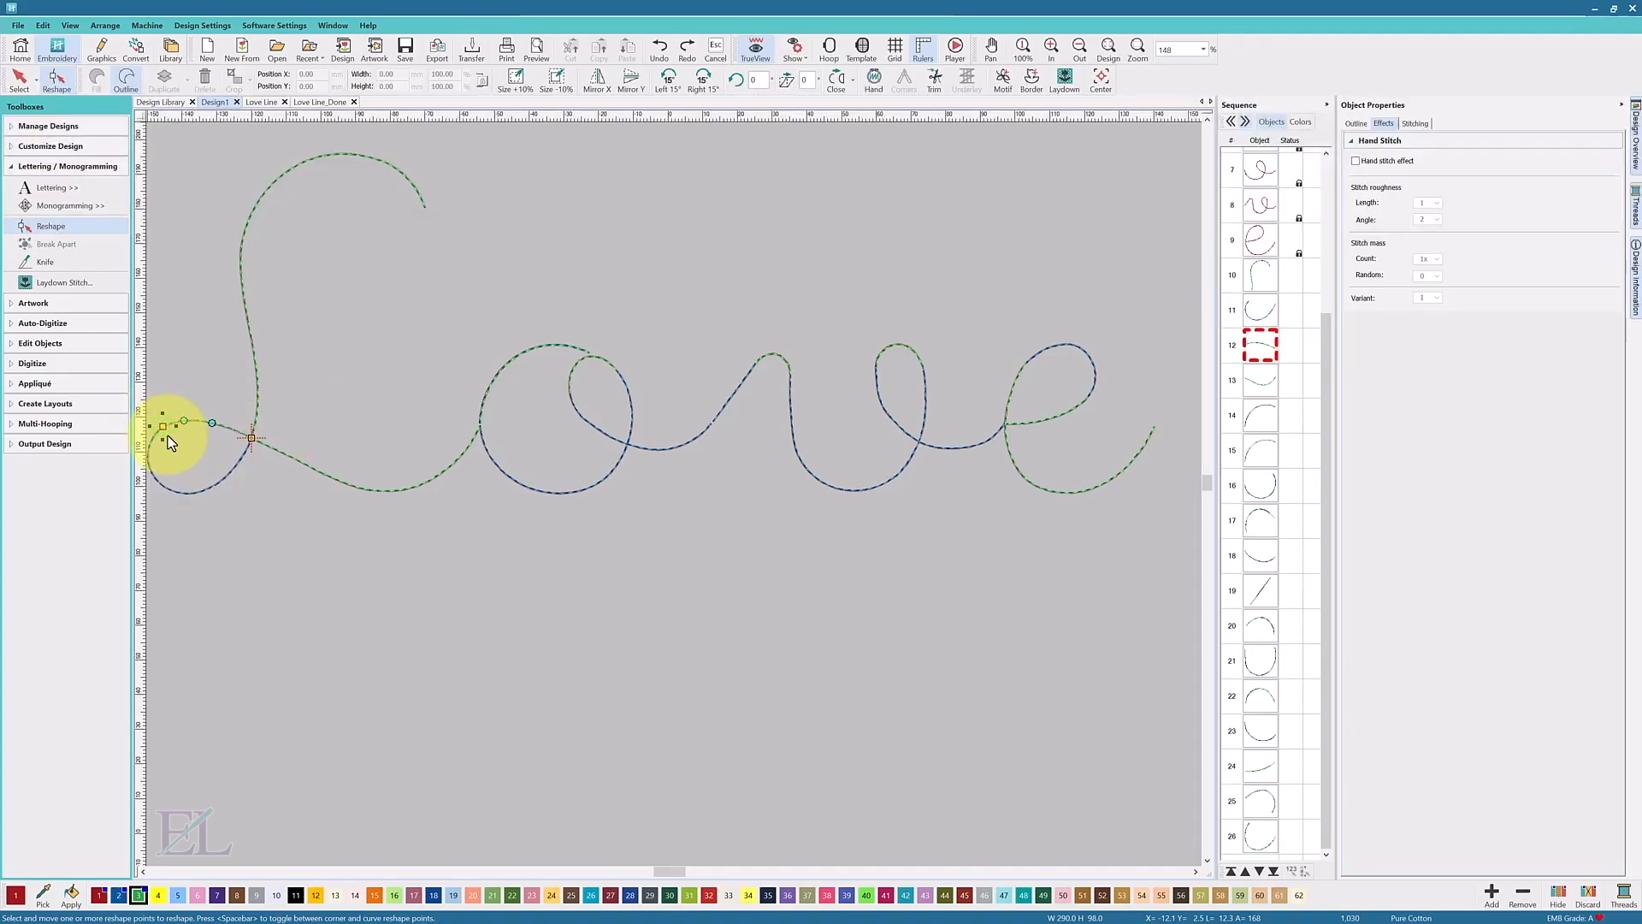
click(253, 435)
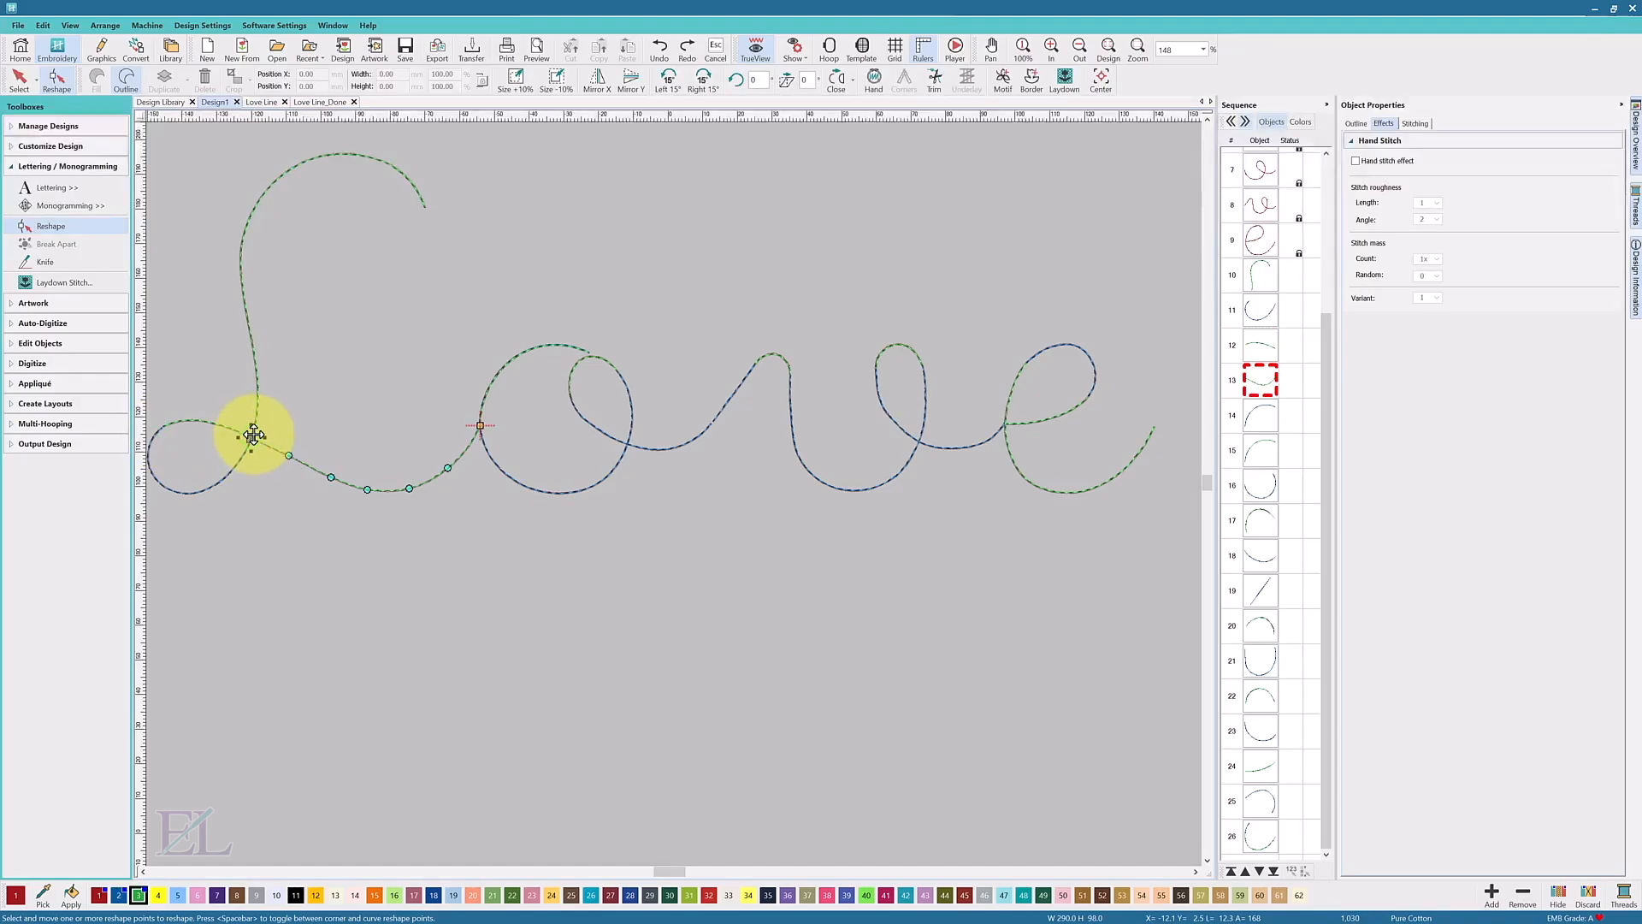
Step: Check the start and end points of the remaining pieces in sequence, from the o's top arc to the e's final stroke
click(481, 417)
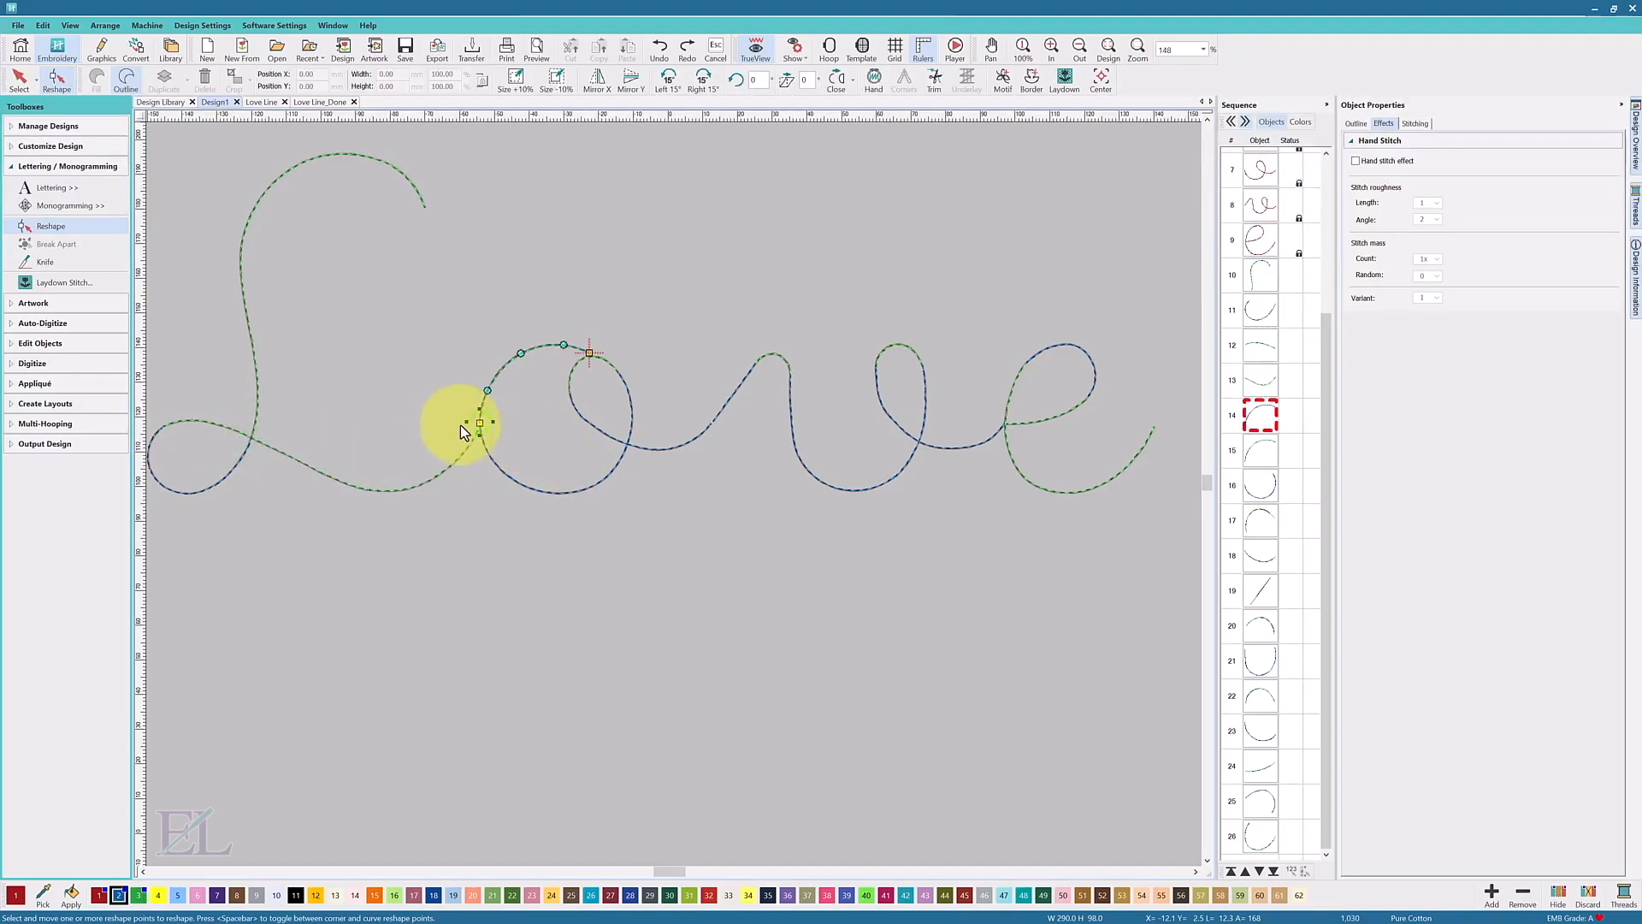
click(589, 352)
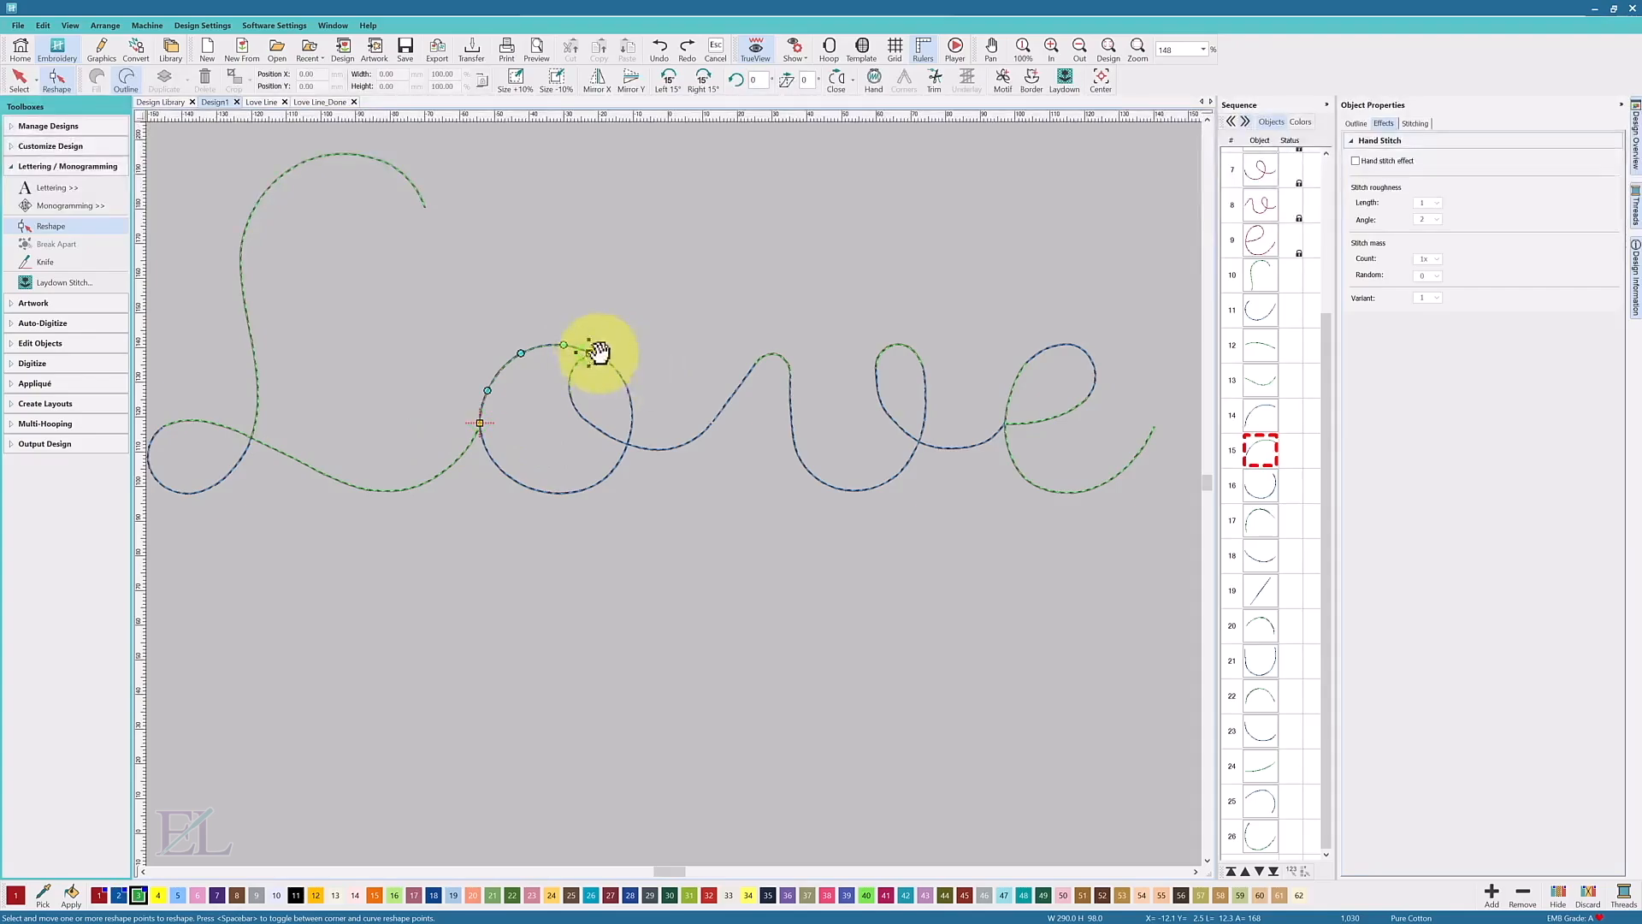
click(481, 421)
click(481, 420)
key(Tab)
key(Tab)
key(Tab)
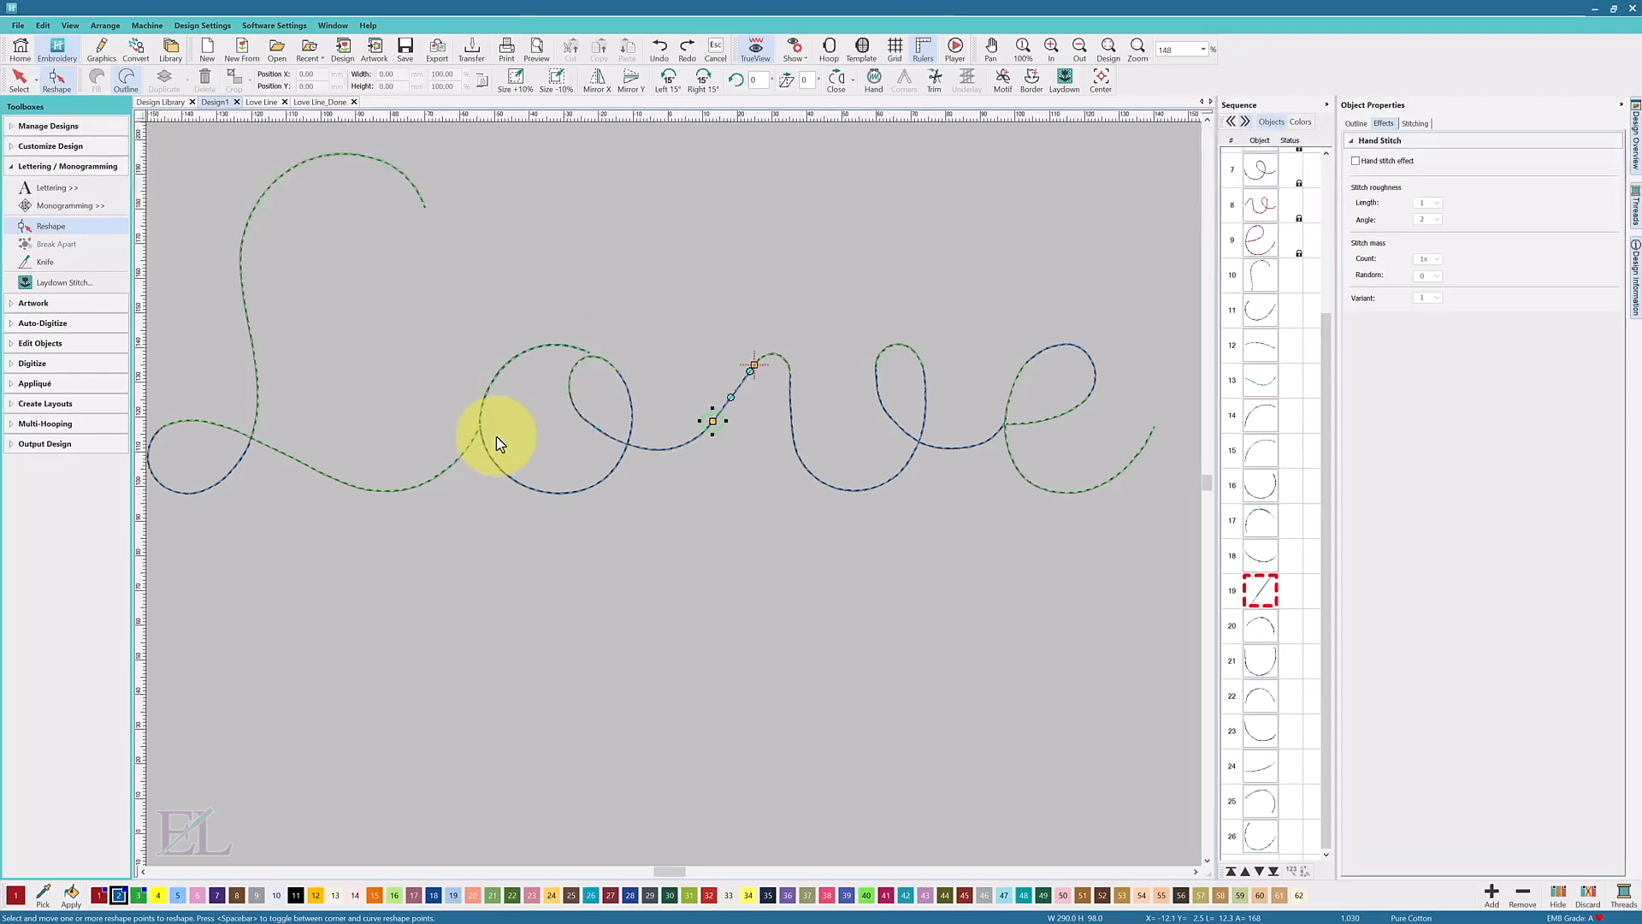
key(Tab)
key(Tab)
key(Tab)
key(Tab)
key(Tab)
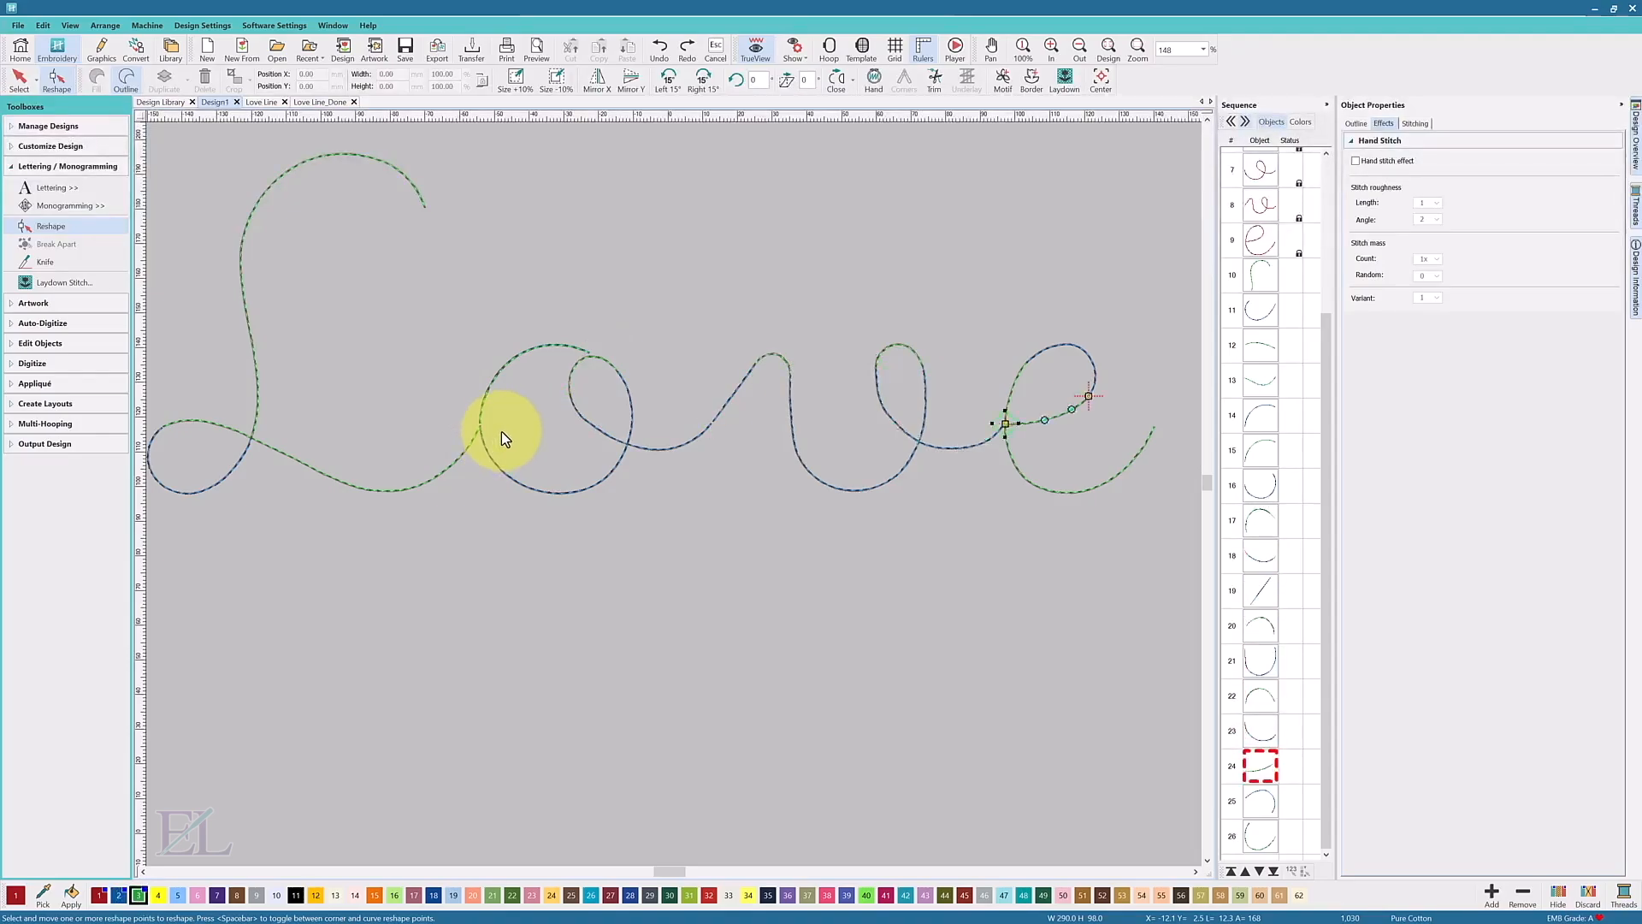
key(Tab)
key(Tab)
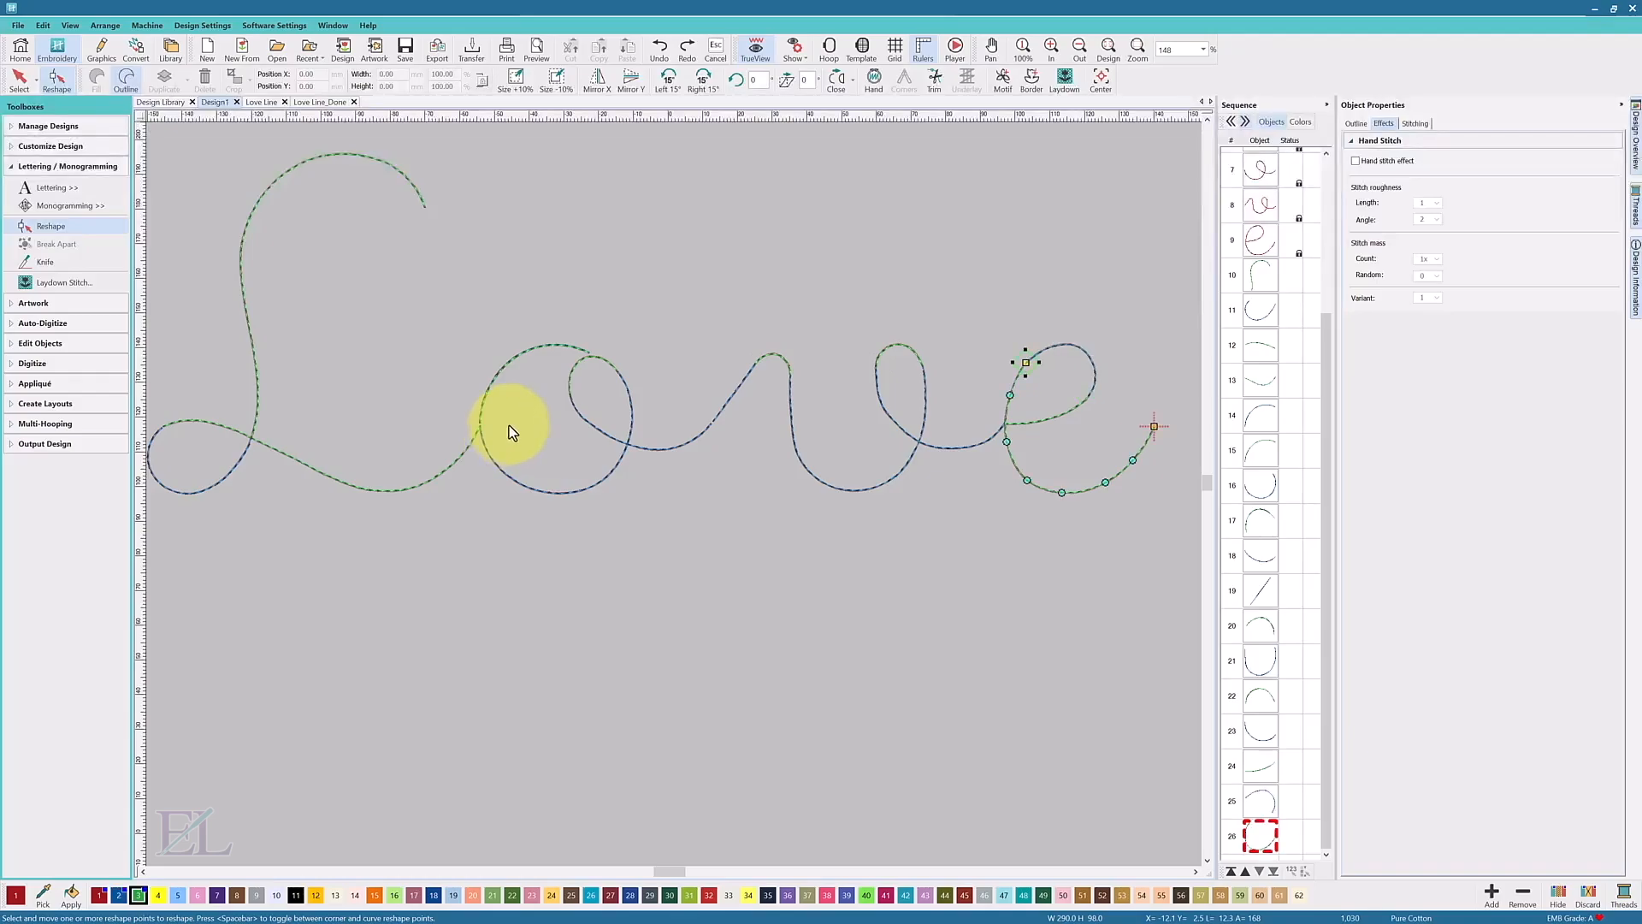